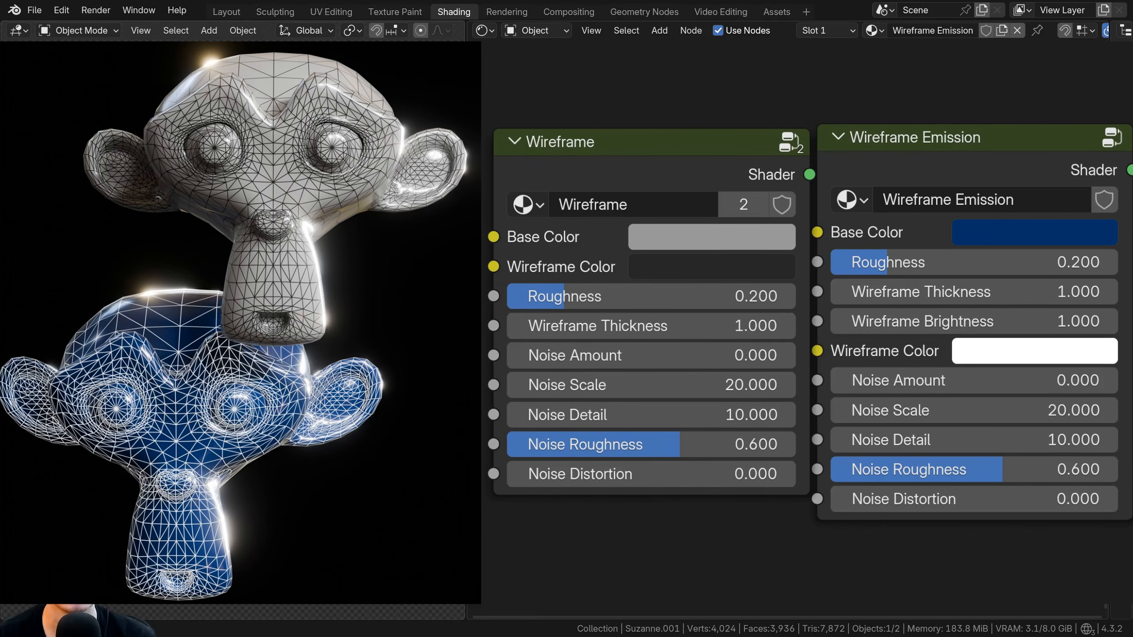
Step: Inspect the blue monkey's base topology in Edit Mode, selecting vertices and then a face on the forehead
left_click_drag(466, 321, 618, 321)
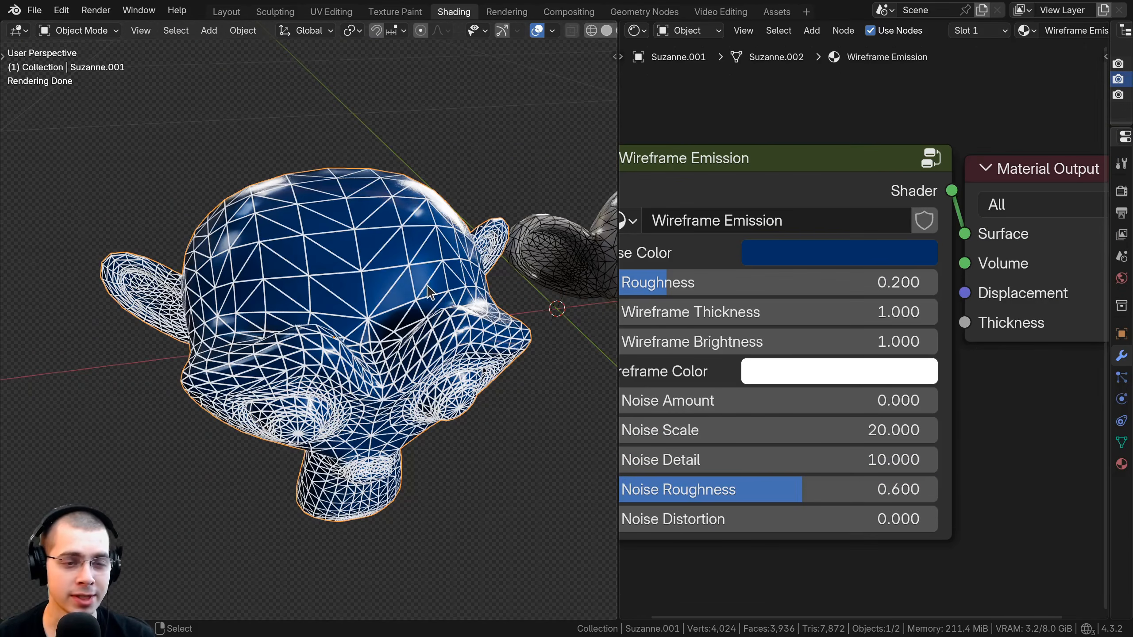
middle_click_drag(438, 287, 472, 229)
key("Tab")
left_click(480, 230, "shift")
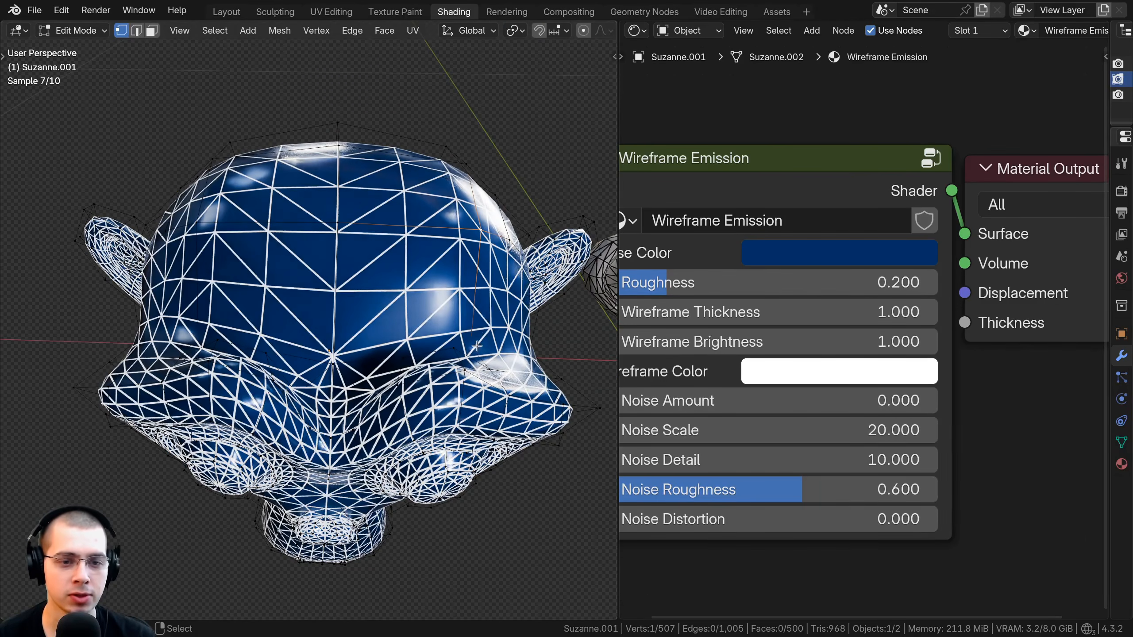
left_click(474, 346, "shift")
left_click(333, 362, "shift")
key("3")
scroll(330, 285, "up", 1)
middle_click_drag(329, 266, 343, 261)
left_click(343, 261)
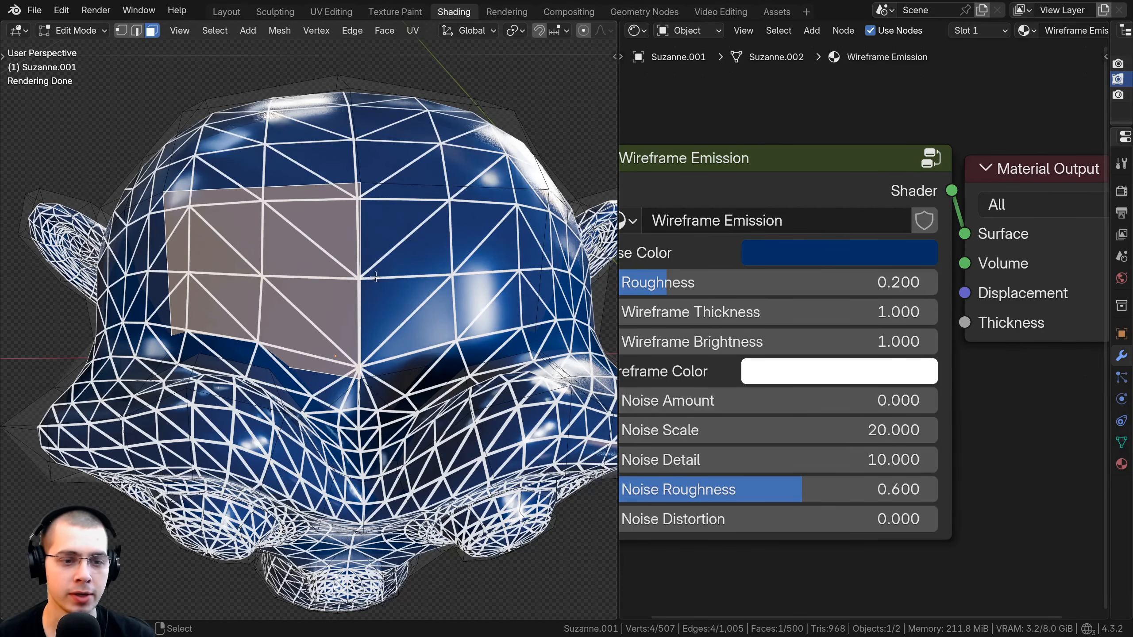
Step: Clear the face selection and select the blue monkey's entire mesh to view its base geometry
scroll(351, 272, "down", 3)
middle_click_drag(351, 272, 397, 276)
key("alt+a")
key("a")
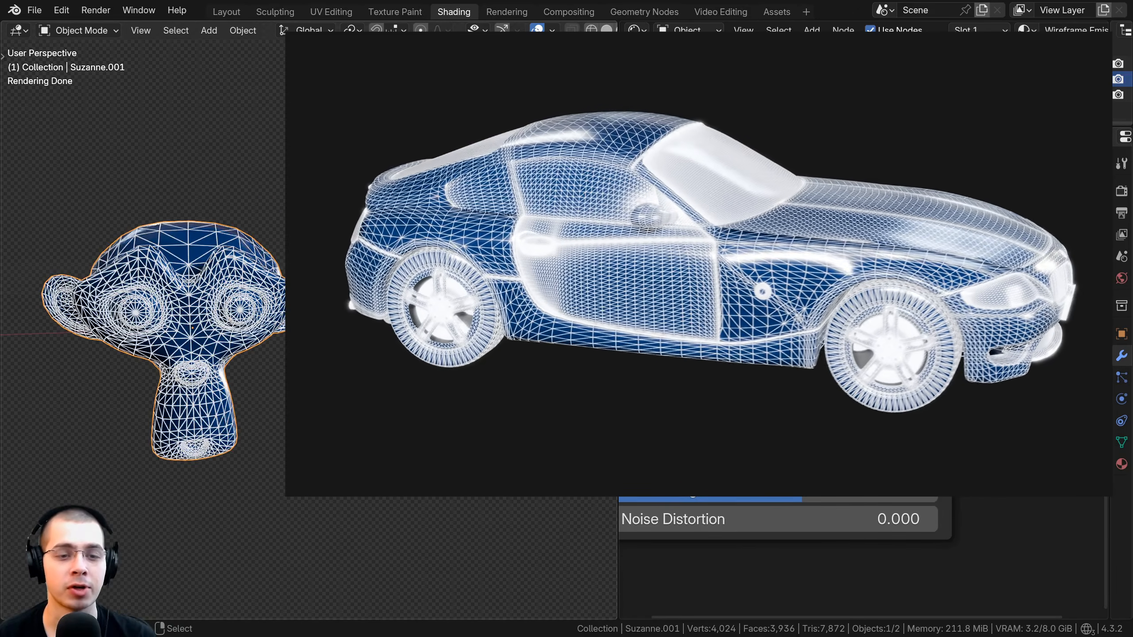
Step: Select the grey monkey and examine its Wireframe material from several angles
key("g")
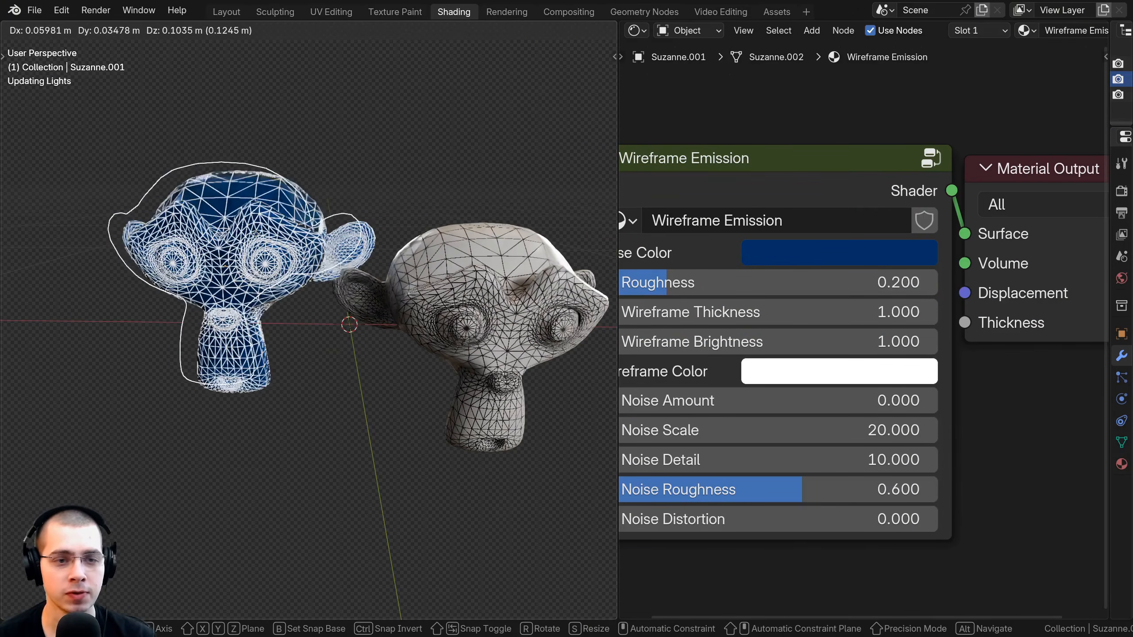
right_click(261, 210)
middle_click_drag(250, 264, 339, 315)
right_click(313, 287)
scroll(289, 274, "up", 2)
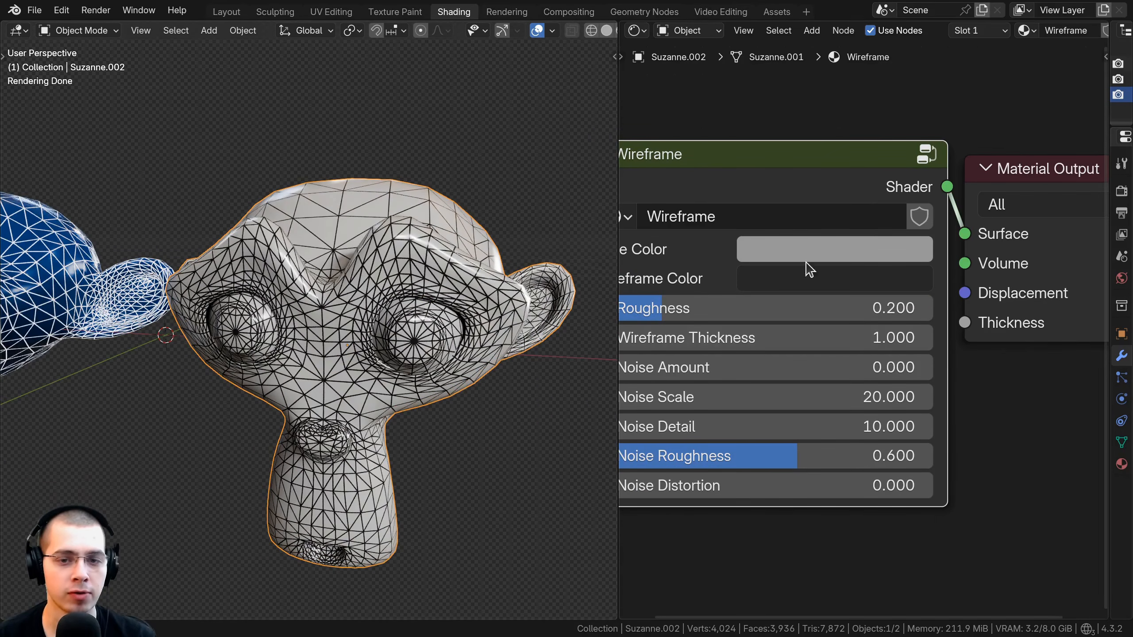
middle_click_drag(438, 379, 428, 319)
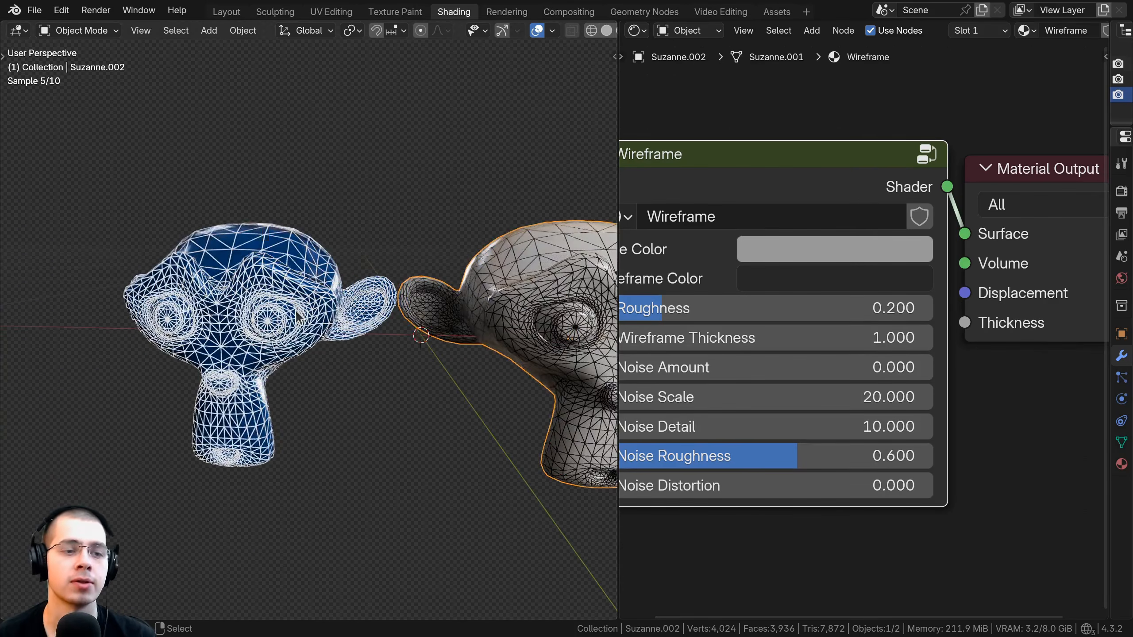
Step: Select the blue monkey and try other base colours and roughness values on its Wireframe Emission material
left_click(440, 314)
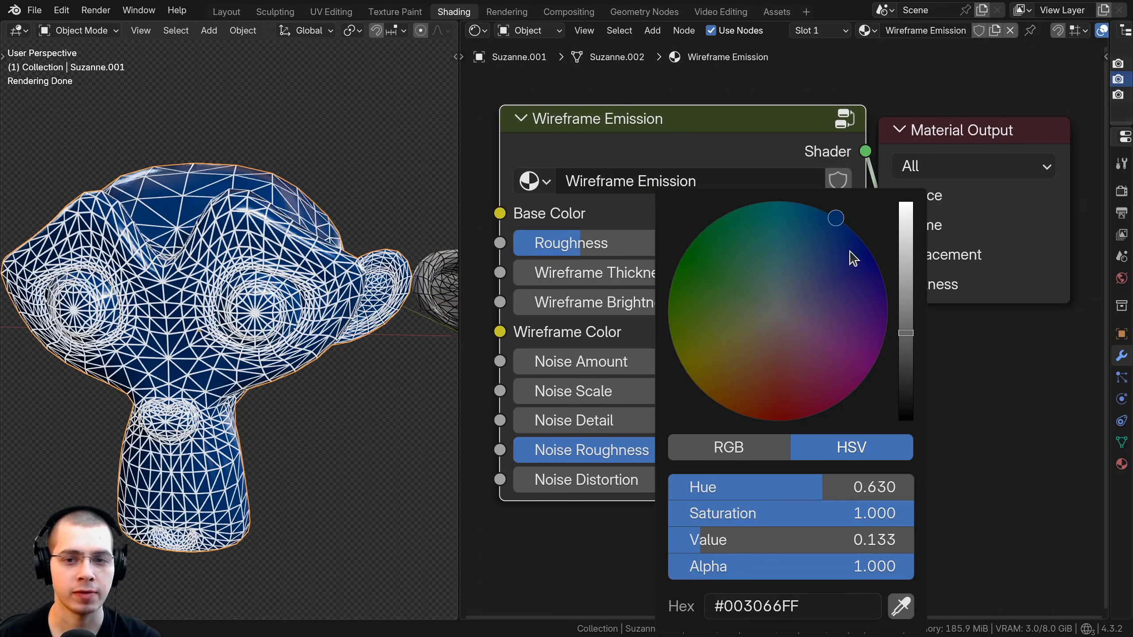
left_click_drag(835, 217, 814, 373)
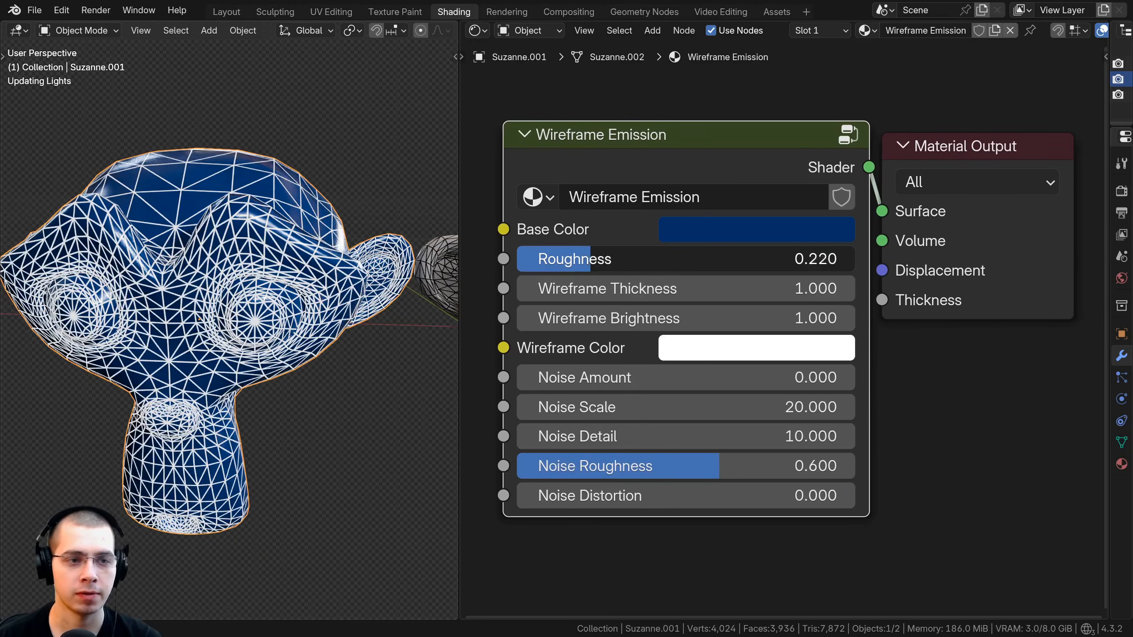
left_click_drag(589, 259, 709, 258)
Step: Try other wireframe thickness and brightness values on the Wireframe Emission material
left_click_drag(549, 259, 602, 289)
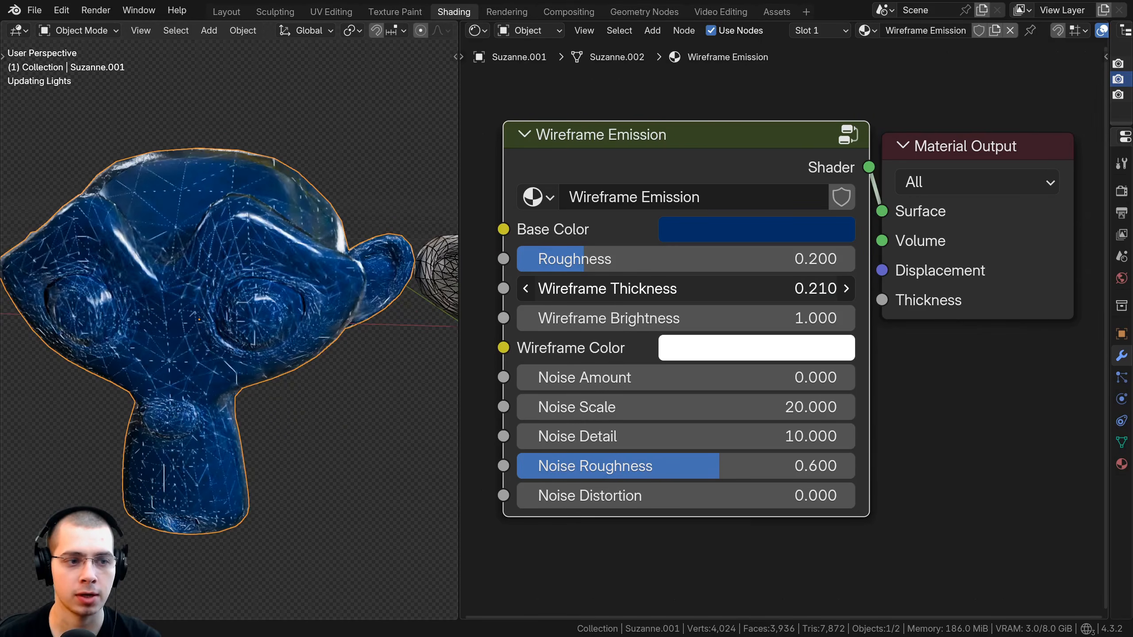
right_click(687, 292)
left_click_drag(687, 293, 781, 325)
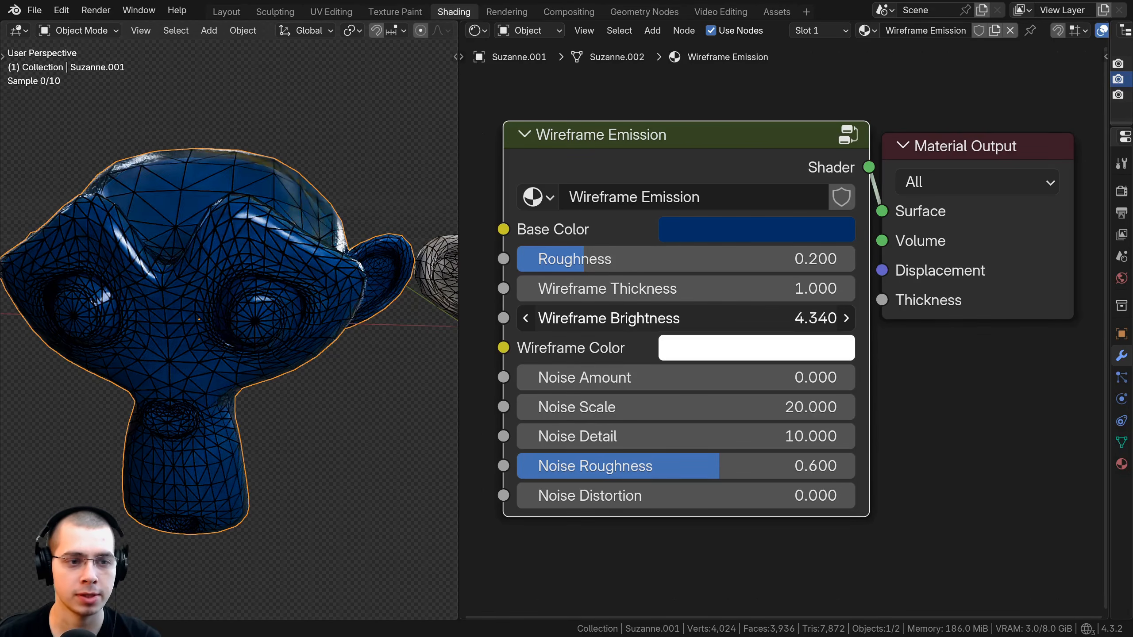
left_click_drag(758, 319, 767, 319)
right_click(639, 318)
Step: Try other wireframe colours on the blue monkey's Wireframe Emission material
left_click(688, 349)
left_click_drag(816, 86, 890, 172)
key("Escape")
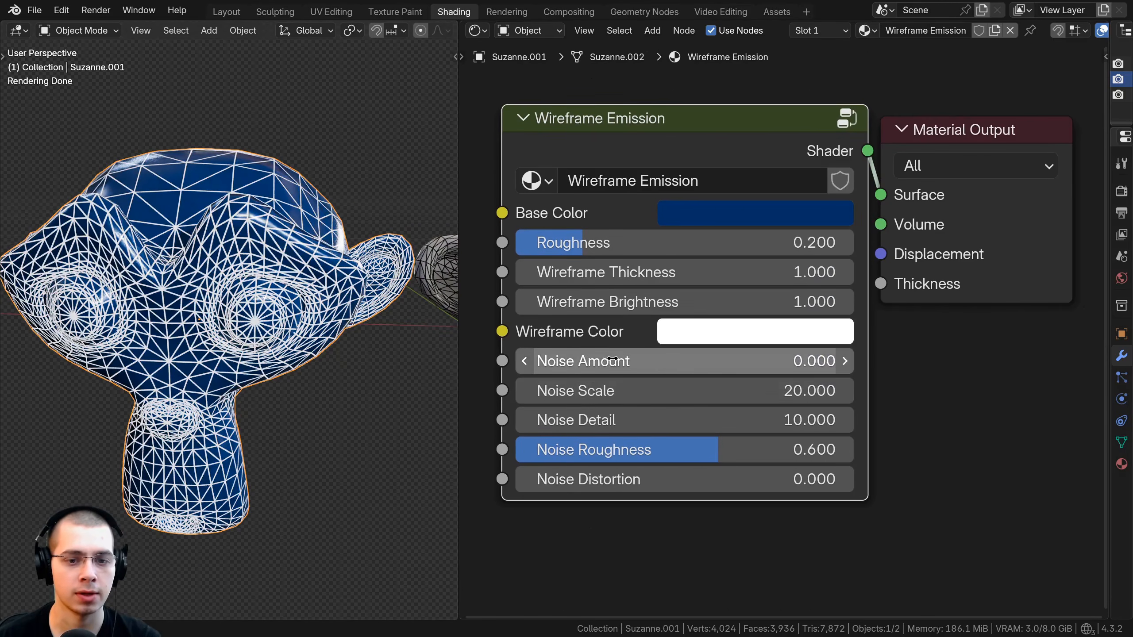
Step: Set the Noise Amount of the Wireframe Emission material to 1.100 and inspect the broken-up wireframe from different sides
scroll(357, 348, "up", 1)
middle_click_drag(357, 349, 379, 337)
middle_click_drag(625, 392, 637, 374)
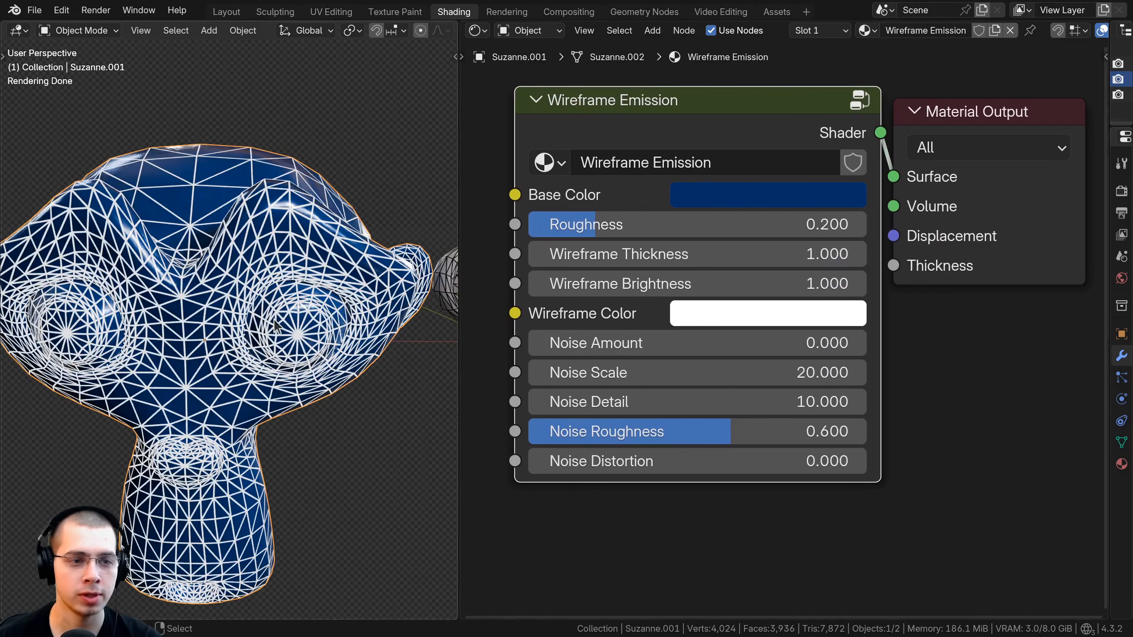
middle_click_drag(275, 321, 292, 315)
left_click_drag(687, 343, 712, 343)
middle_click_drag(236, 287, 108, 352)
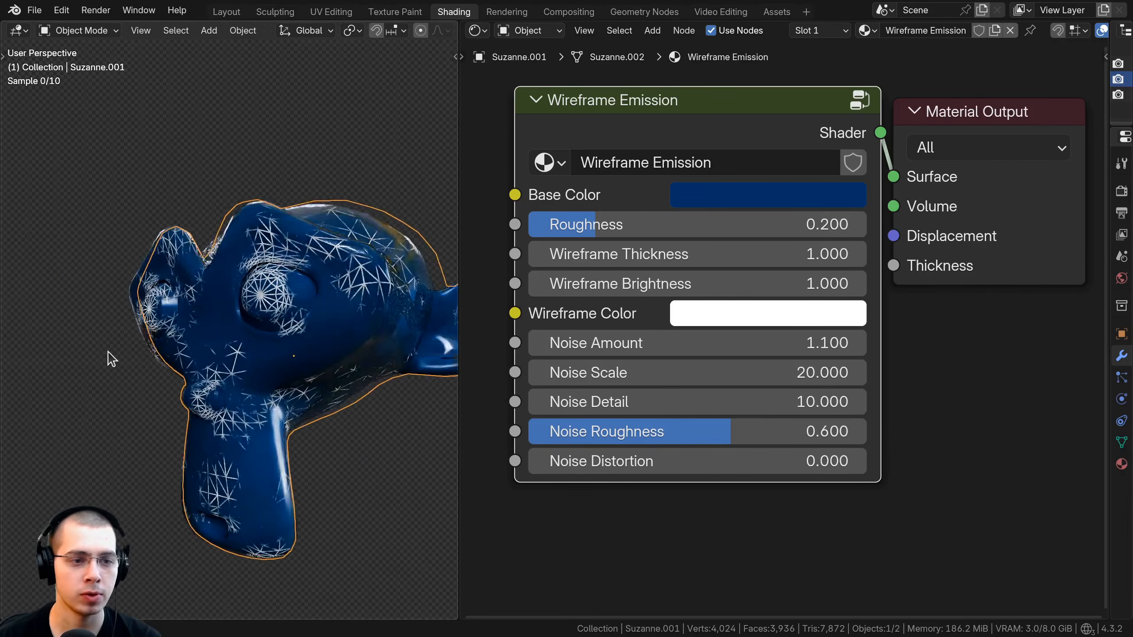
scroll(278, 432, "up", 1)
middle_click_drag(278, 433, 299, 393)
scroll(782, 437, "up", 1)
Step: Try other Noise Scale and Noise Detail values on the Wireframe Emission material
mouse_move(731, 361)
left_mouse_down()
mouse_move(769, 362)
mouse_move(709, 362)
left_mouse_up()
right_click(602, 361)
left_click_drag(599, 396, 629, 396)
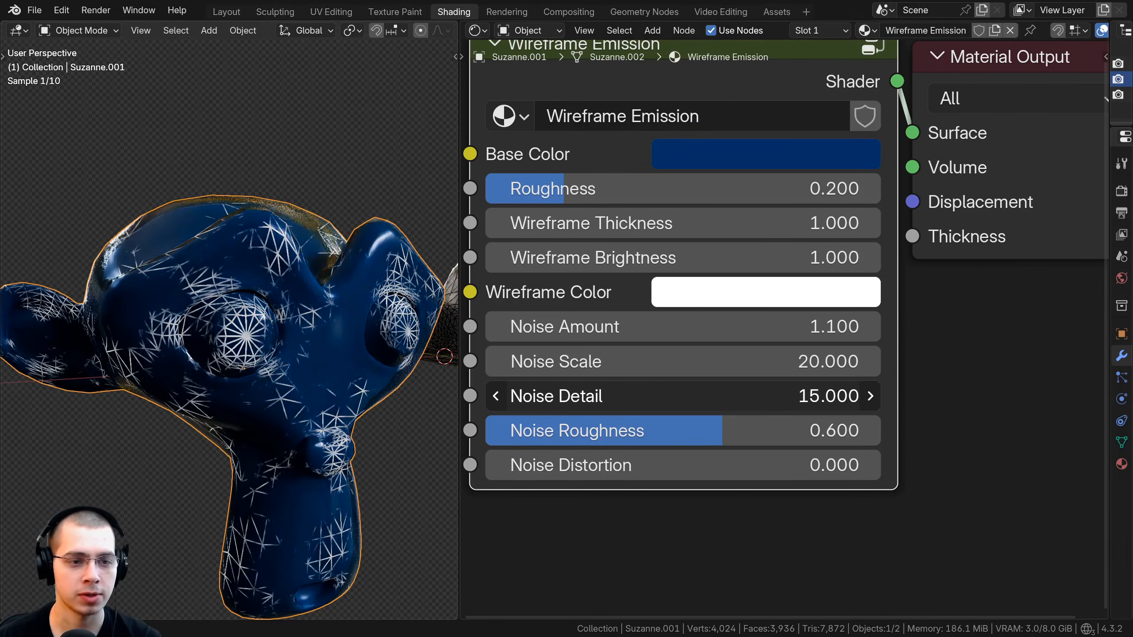
left_click_drag(543, 396, 601, 395)
right_click(602, 396)
Step: Try other Noise Roughness and Noise Distortion values on the Wireframe Emission material
left_click_drag(639, 431, 754, 431)
right_click(754, 431)
mouse_move(705, 464)
left_mouse_down()
mouse_move(732, 464)
mouse_move(696, 463)
left_mouse_up()
right_click(696, 463)
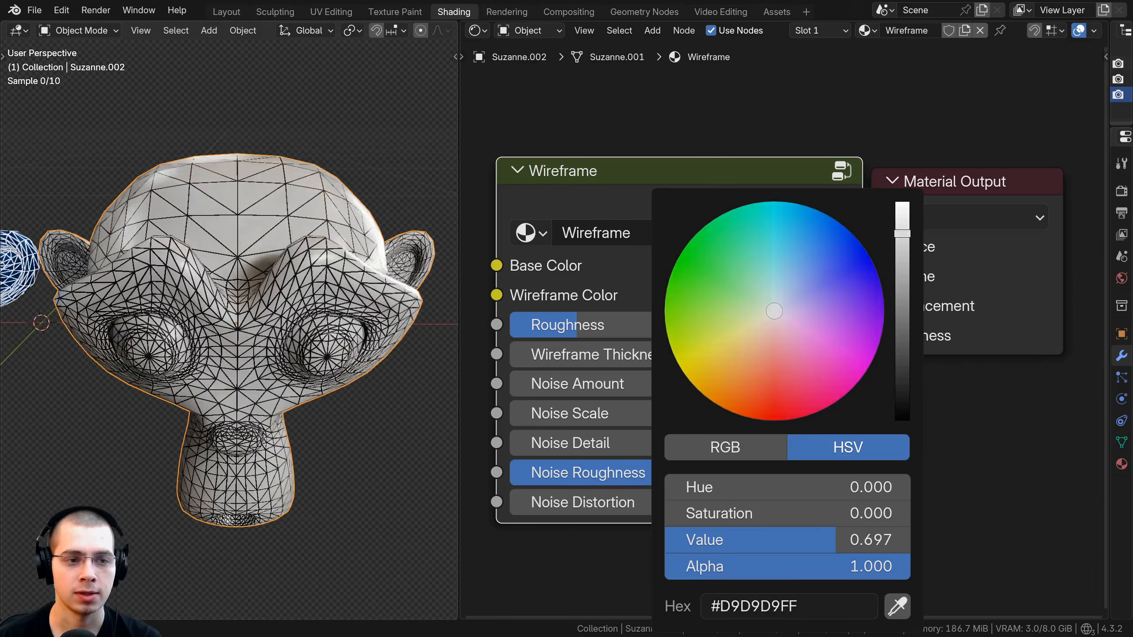
Step: Try lighter and darker base and wireframe colours on the grey monkey's Wireframe material
left_click_drag(902, 406, 902, 290)
left_click(811, 300)
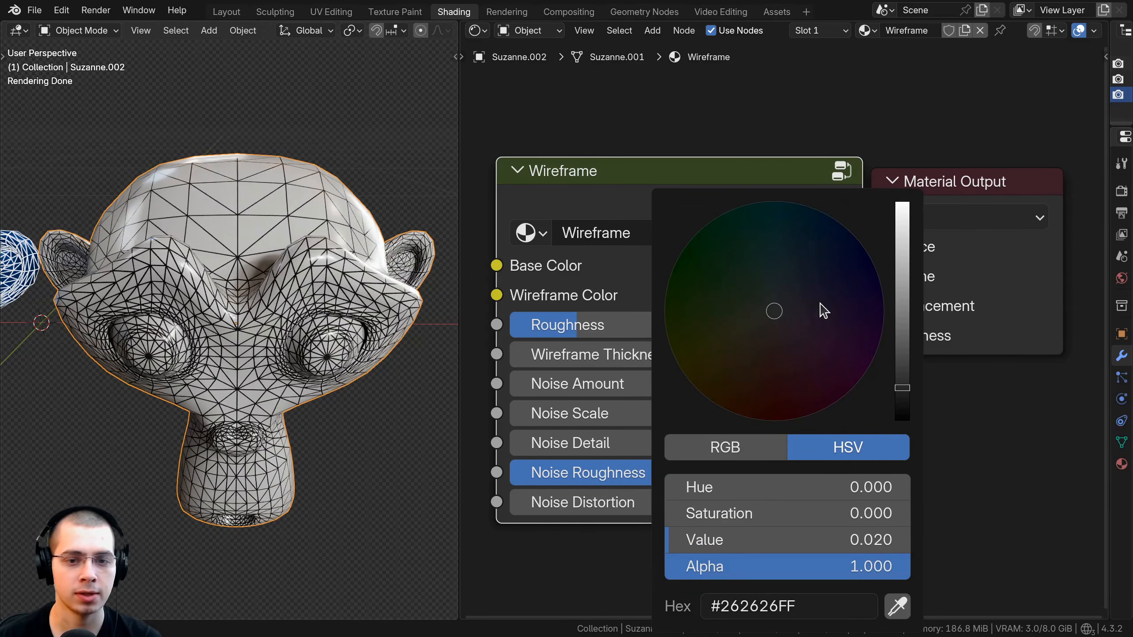
left_click_drag(902, 384, 901, 258)
right_click(902, 258)
Step: Try other roughness and thickness values on the grey monkey's Wireframe material, and set its Noise Amount to 2.000
left_click_drag(575, 325, 642, 383)
right_click(540, 333)
right_click(540, 354)
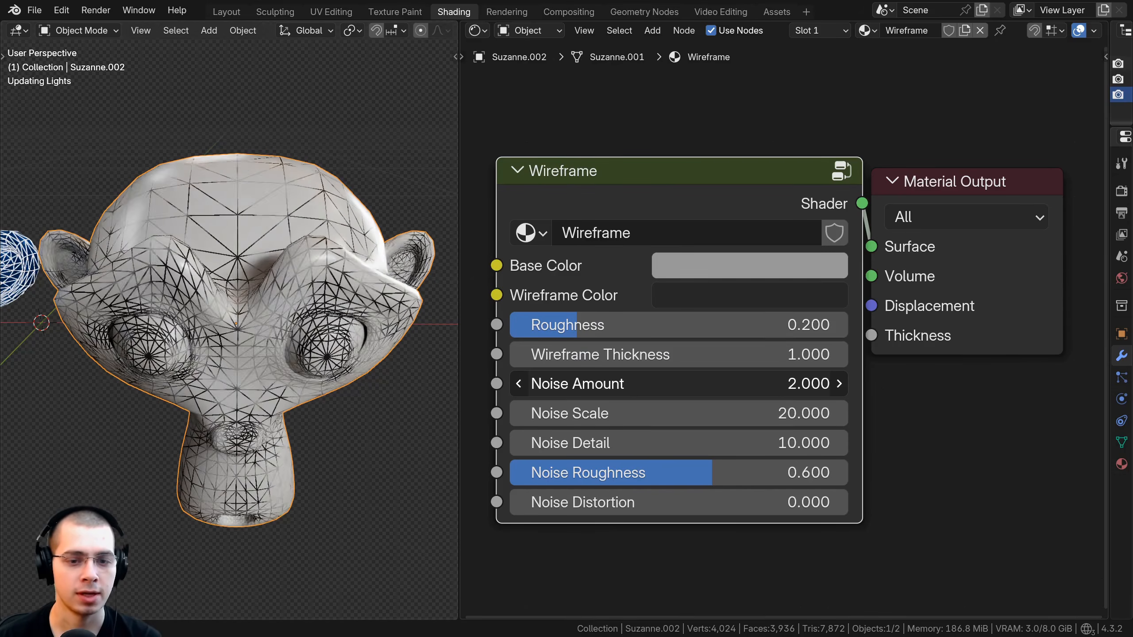
middle_click_drag(139, 342, 151, 338)
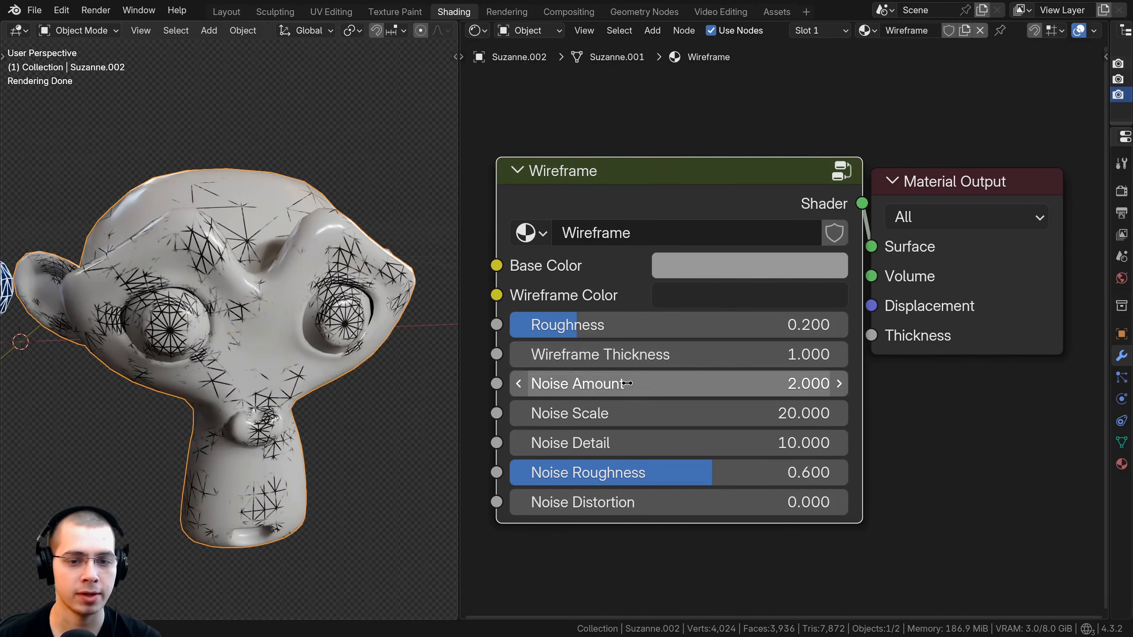
Step: Try a Noise Scale of 35.500 and other detail, roughness and distortion values on the grey monkey's Wireframe material
left_click_drag(625, 413, 627, 442)
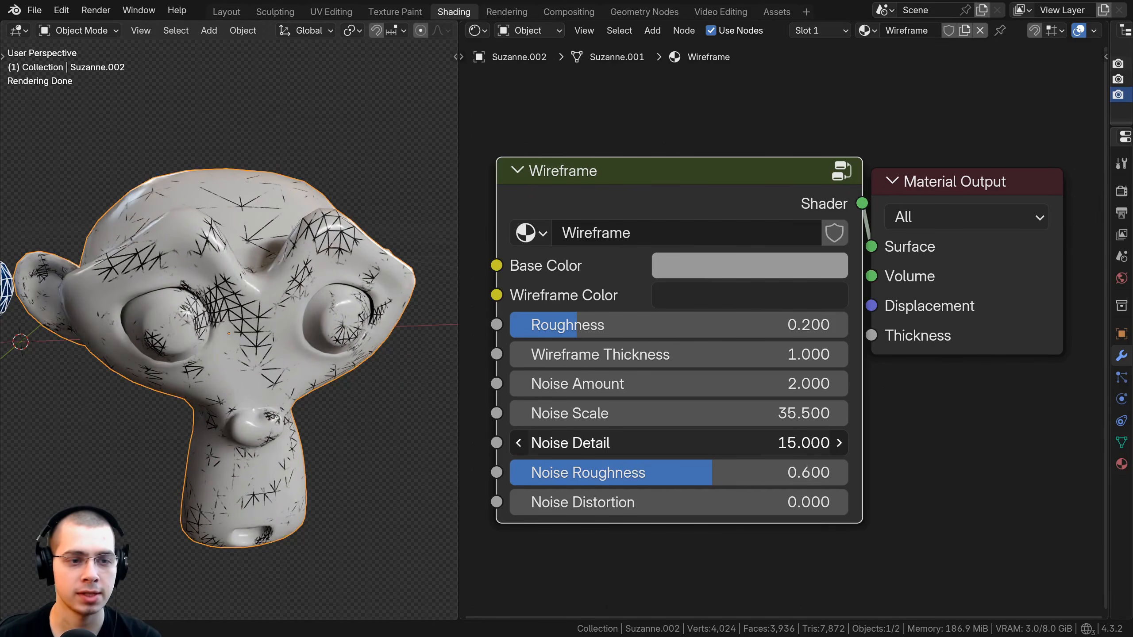
left_click_drag(626, 473, 683, 472)
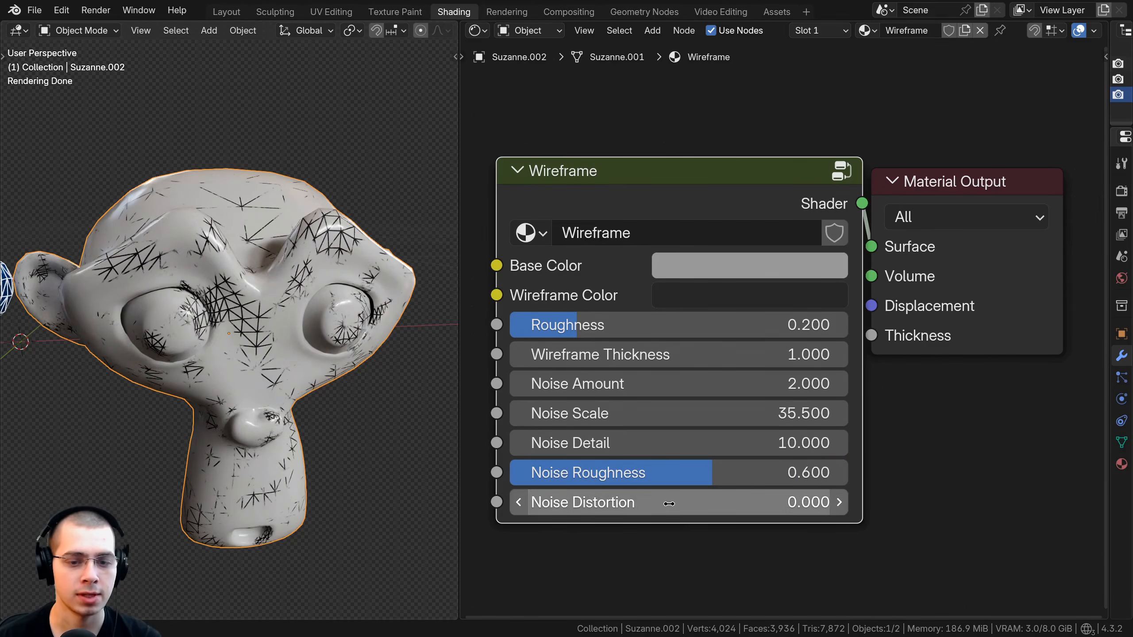
left_click_drag(626, 502, 713, 502)
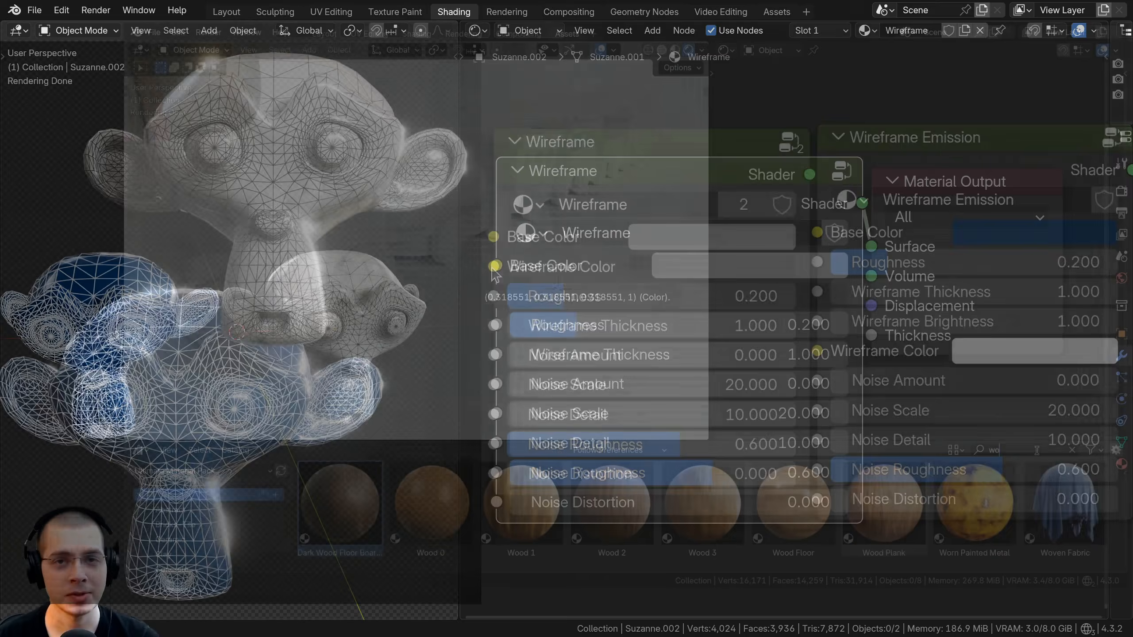
Step: Apply the Dark Wood Floor Boards material to the ground, with Scale about 0.430 and Y wood rotation 103°
left_click_drag(339, 504, 529, 336)
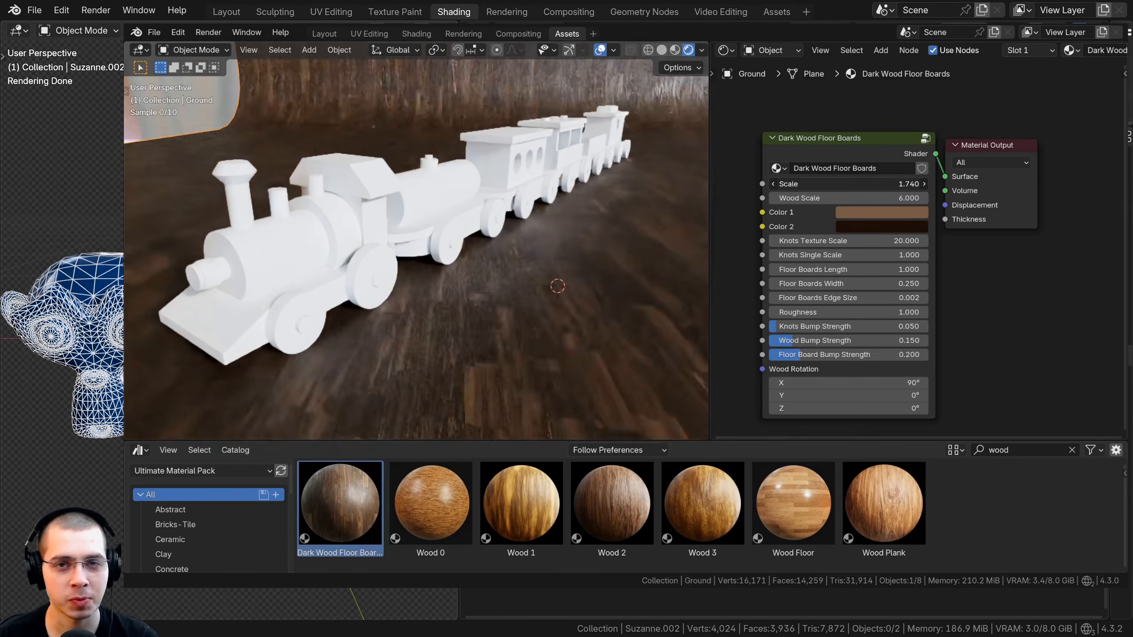
left_click_drag(849, 184, 781, 184)
left_click_drag(848, 374, 894, 374)
left_click_drag(848, 162, 839, 162)
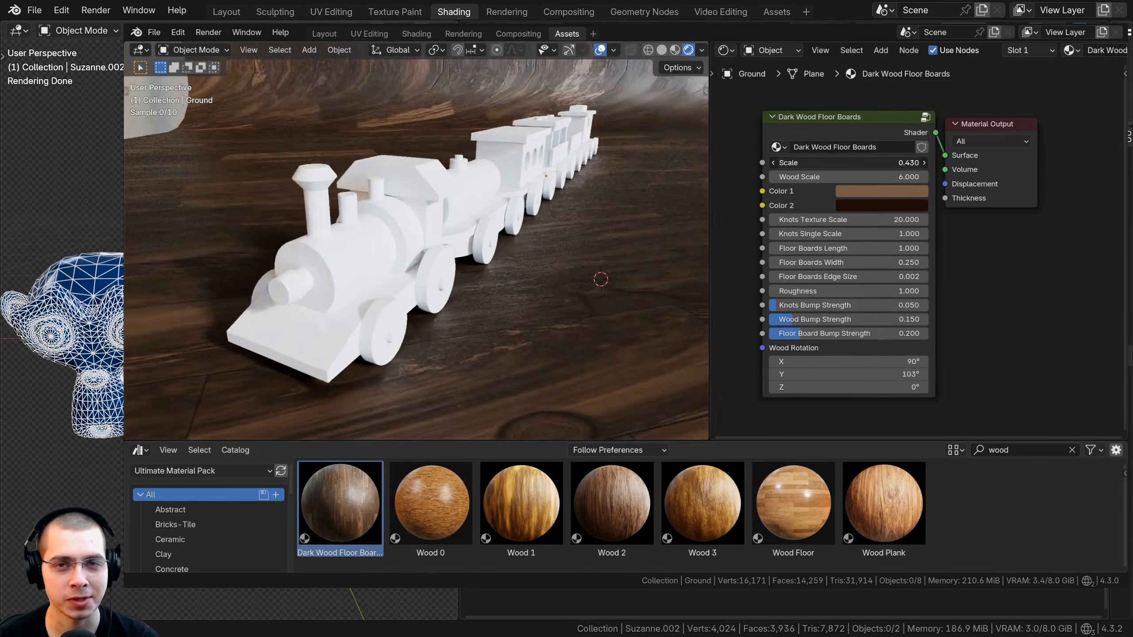
left_click(882, 206)
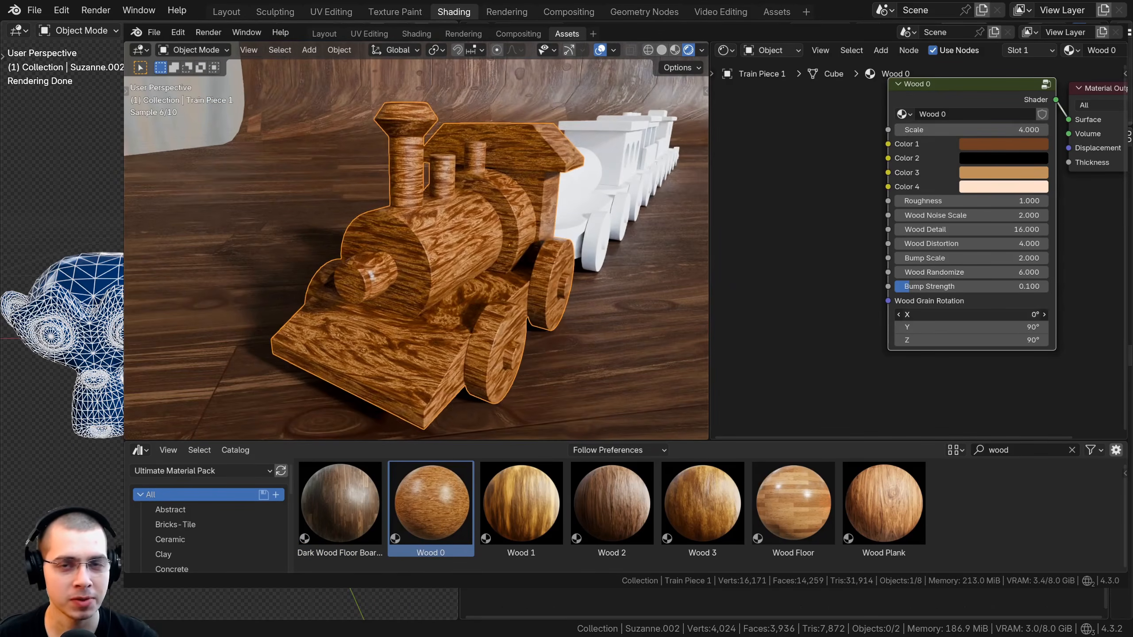
Step: Lighten Color 1 of the locomotive's Wood 0 material, keeping hue 0.100 and saturation 0.670
left_click(921, 203)
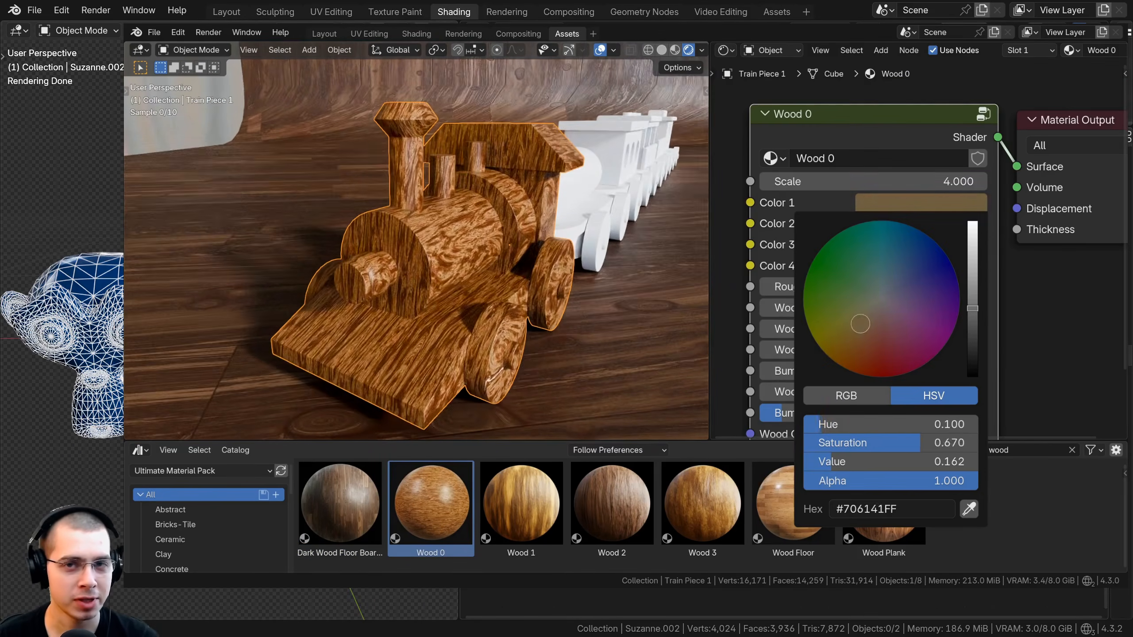
mouse_move(972, 308)
left_mouse_down()
mouse_move(972, 268)
mouse_move(973, 294)
left_mouse_up()
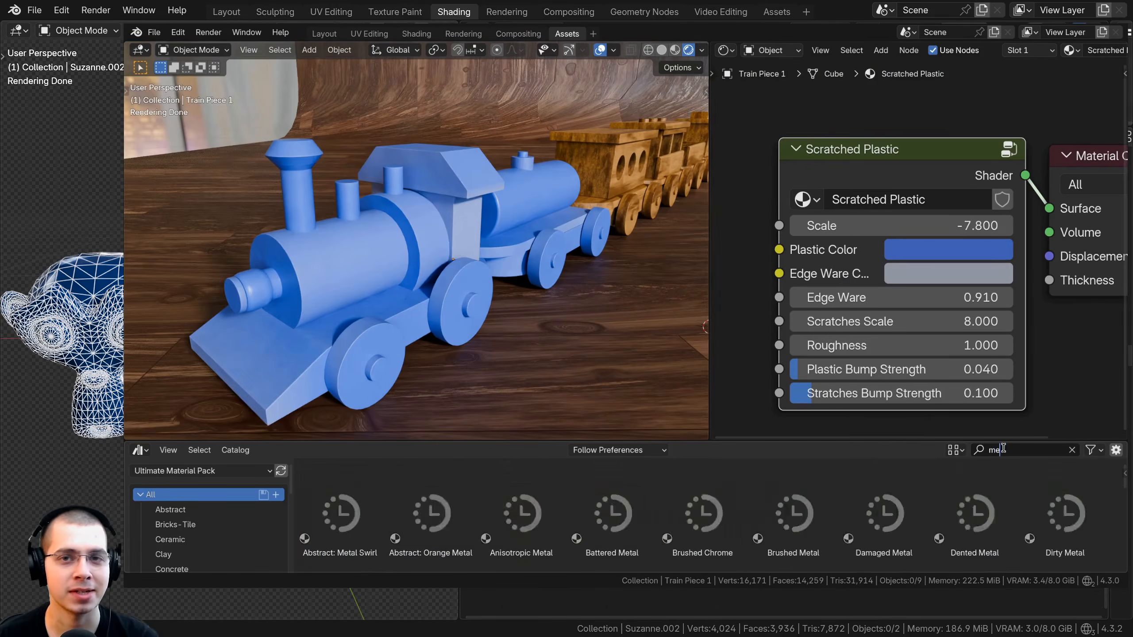
Step: Search the Ultimate Material Pack for metal and browse through the full material library
type("tal")
left_click(710, 504)
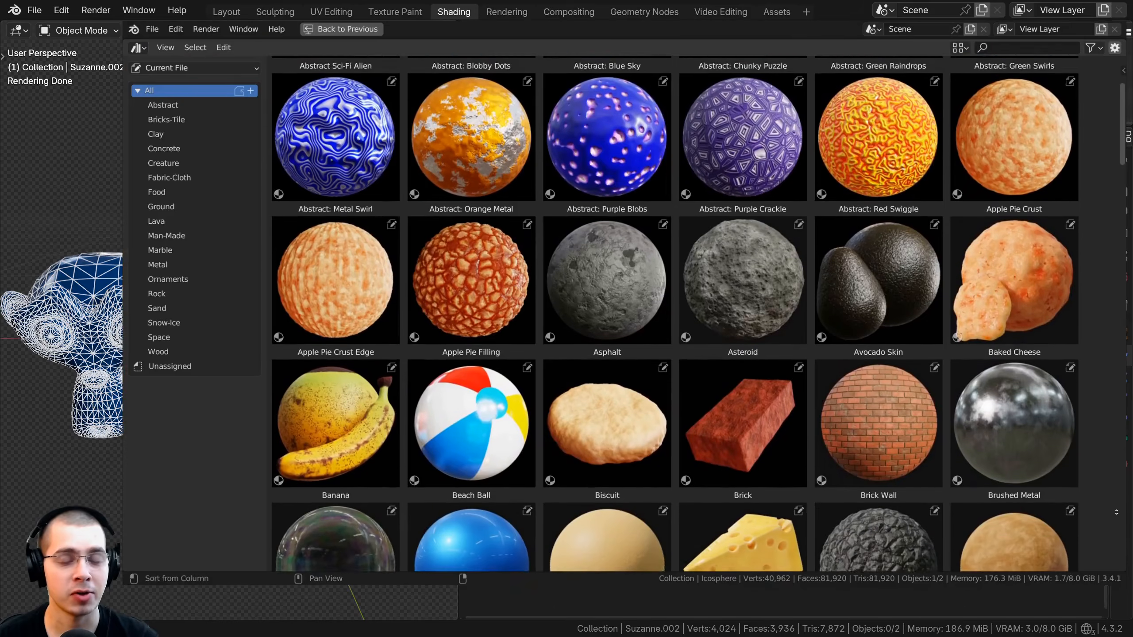
scroll(697, 313, "down", 5)
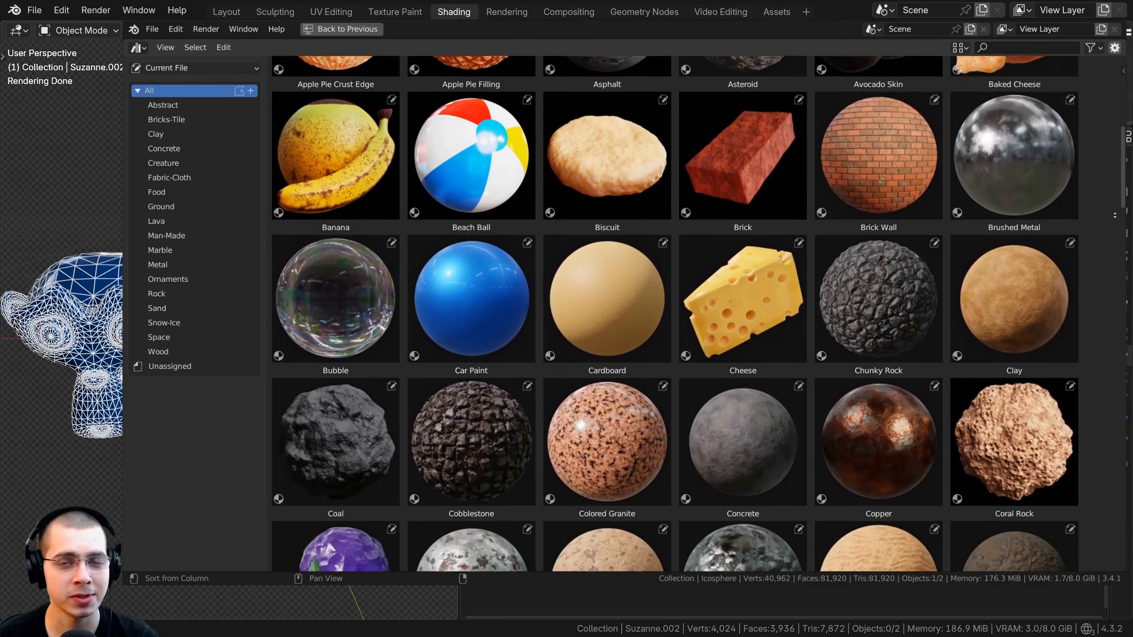
scroll(1115, 215, "down", 6)
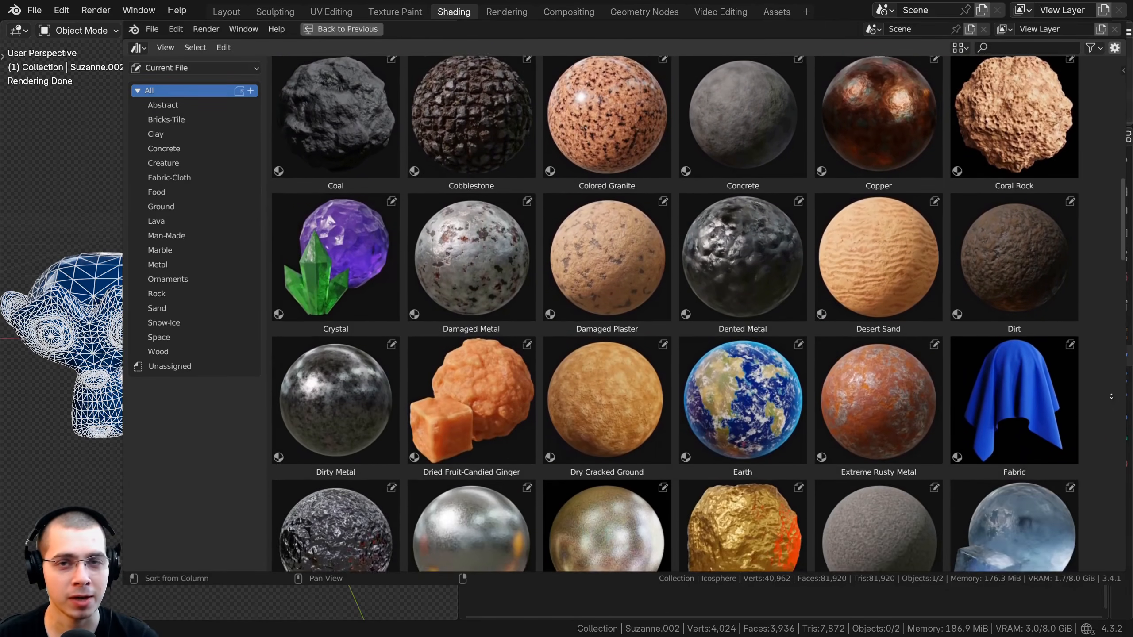
scroll(1111, 396, "down", 5)
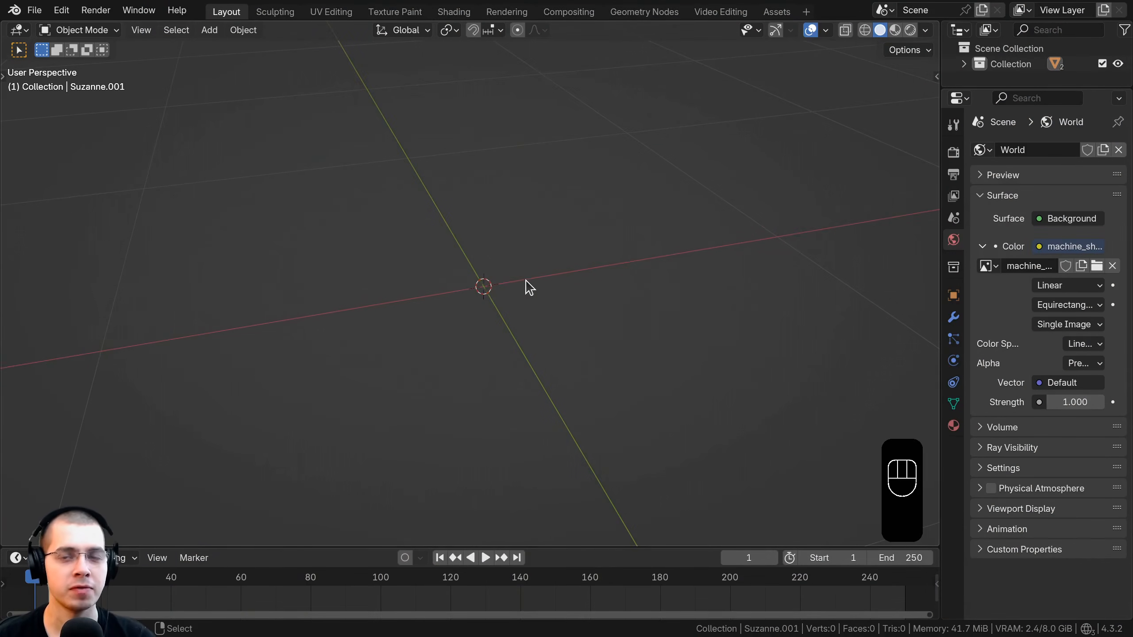
Step: Add a monkey mesh at the world origin and scale it by 0.2
middle_click_drag(529, 288, 526, 261, "shift")
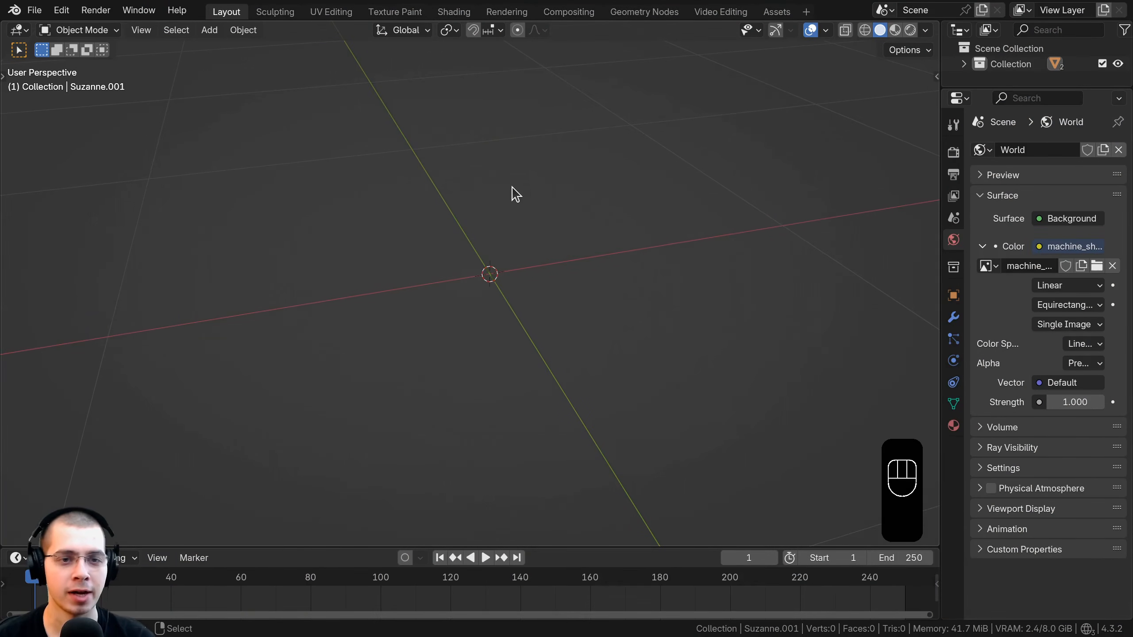
key("shift+a")
mouse_move(477, 214)
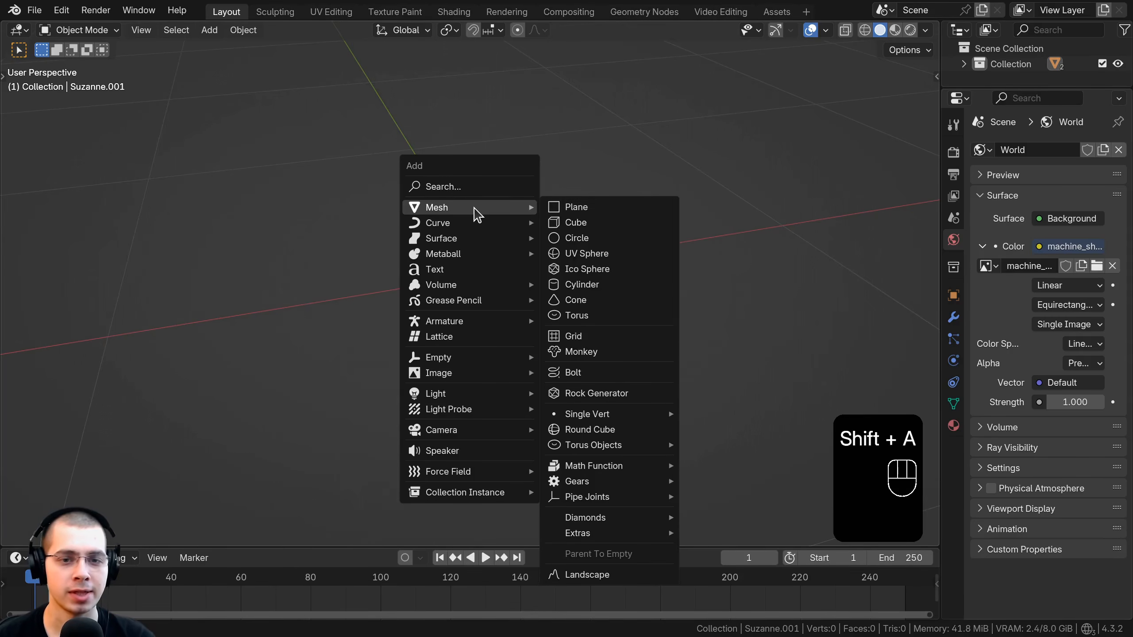
left_click(597, 356)
type("s")
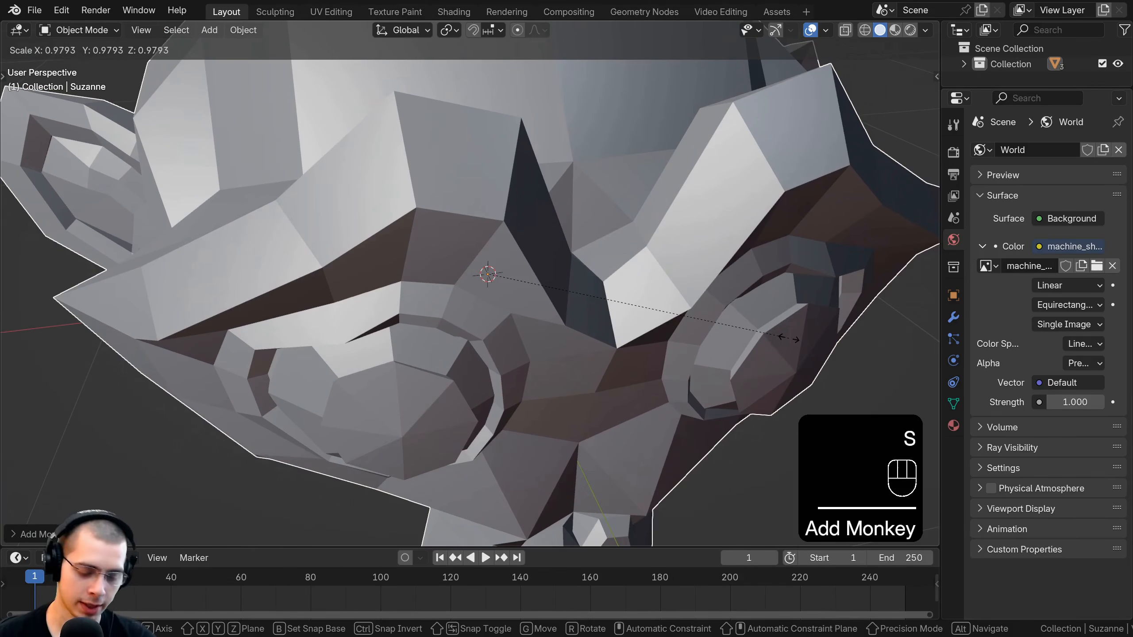
type(".2")
key("Return")
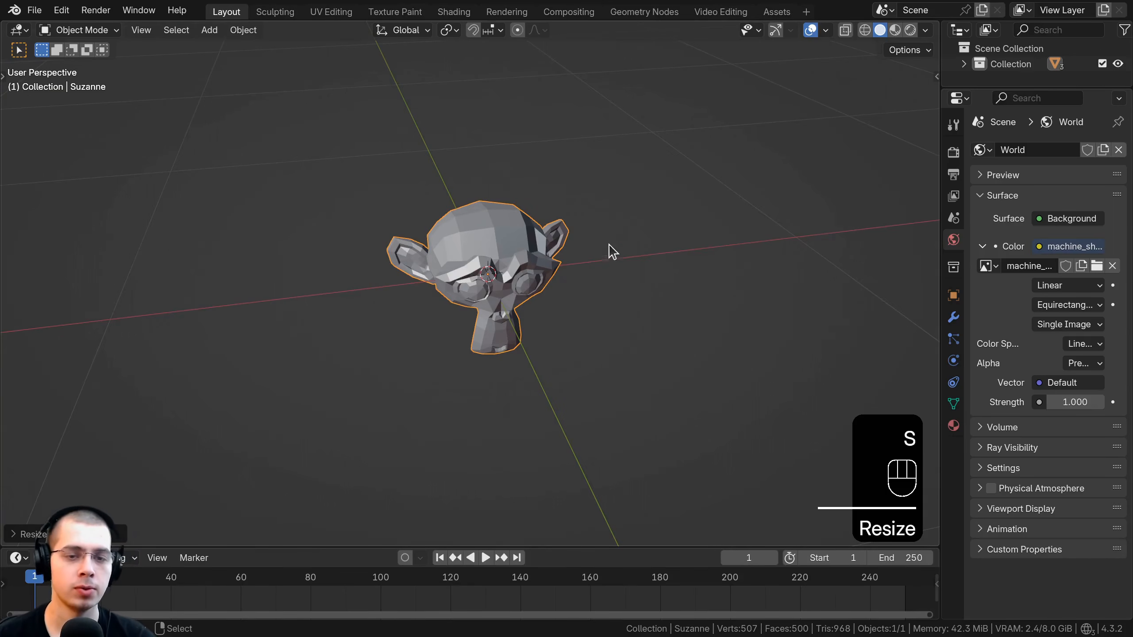
Step: Apply the scale transform to the monkey mesh
scroll(612, 251, "up", 2)
key("ctrl+a")
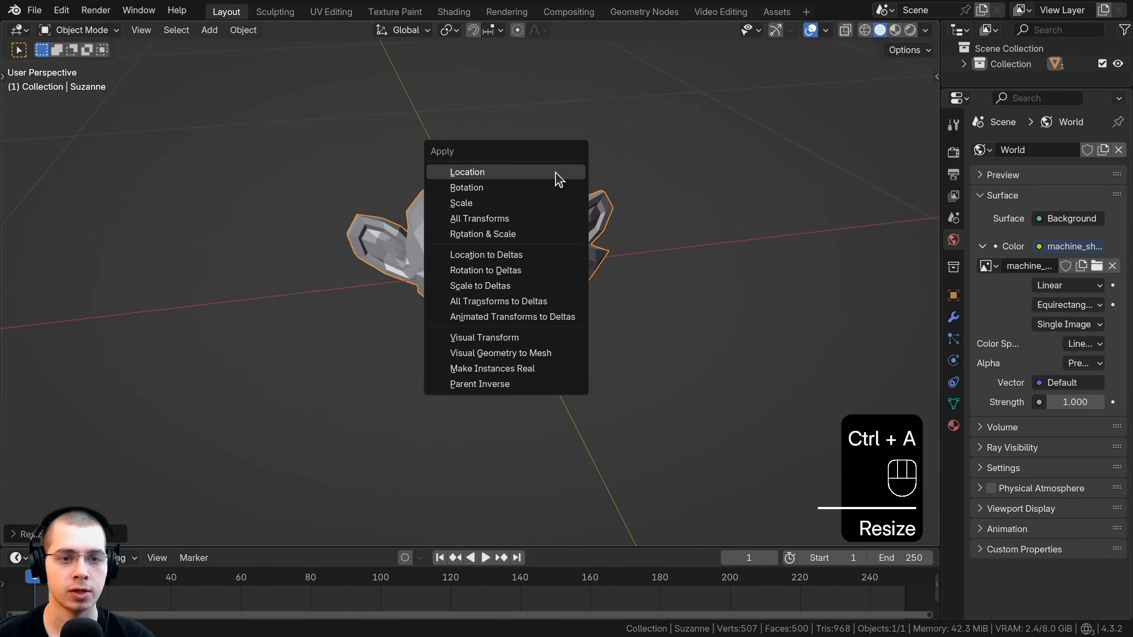
left_click(491, 203)
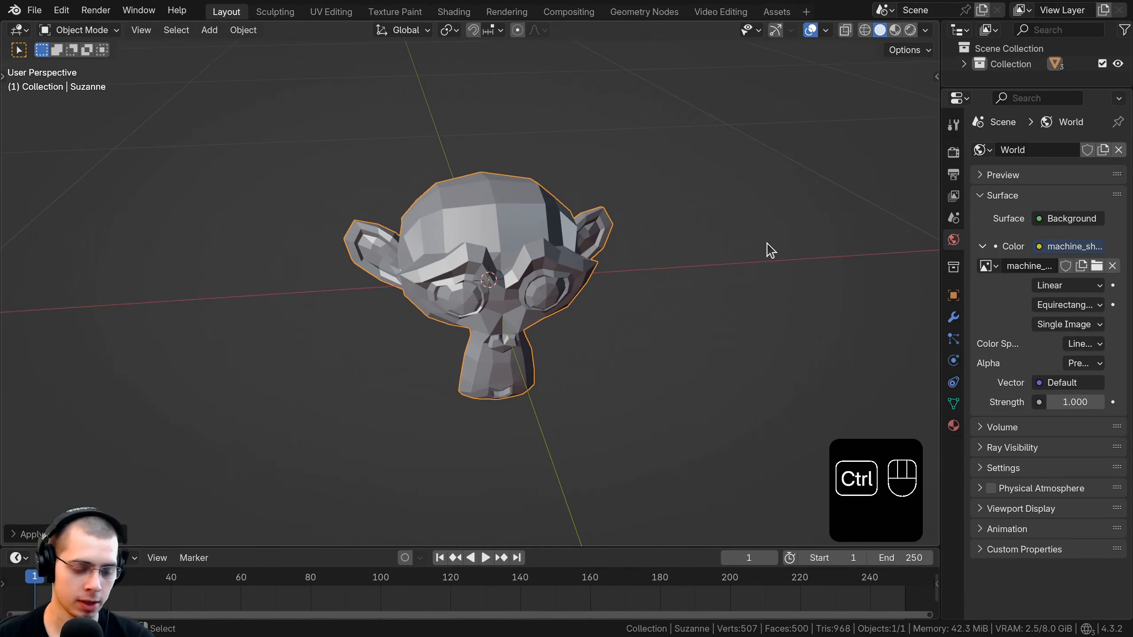
Step: Add a Subdivision modifier to the monkey with viewport and render levels of 1, and shade it smooth
key("ctrl+1")
left_click(953, 318)
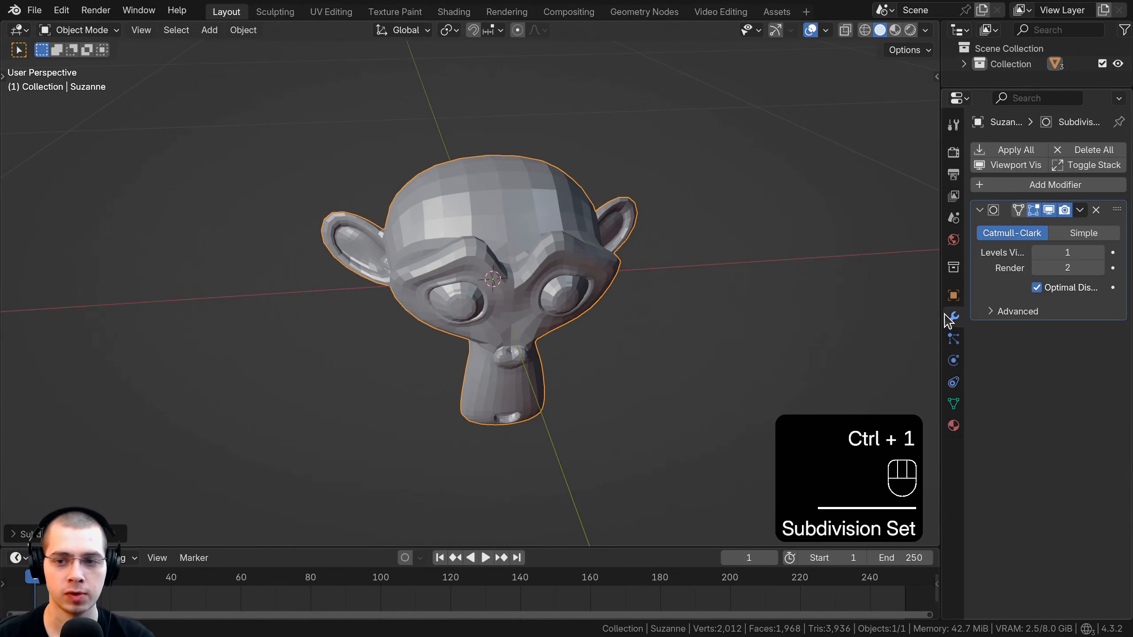
left_click_drag(942, 318, 863, 312)
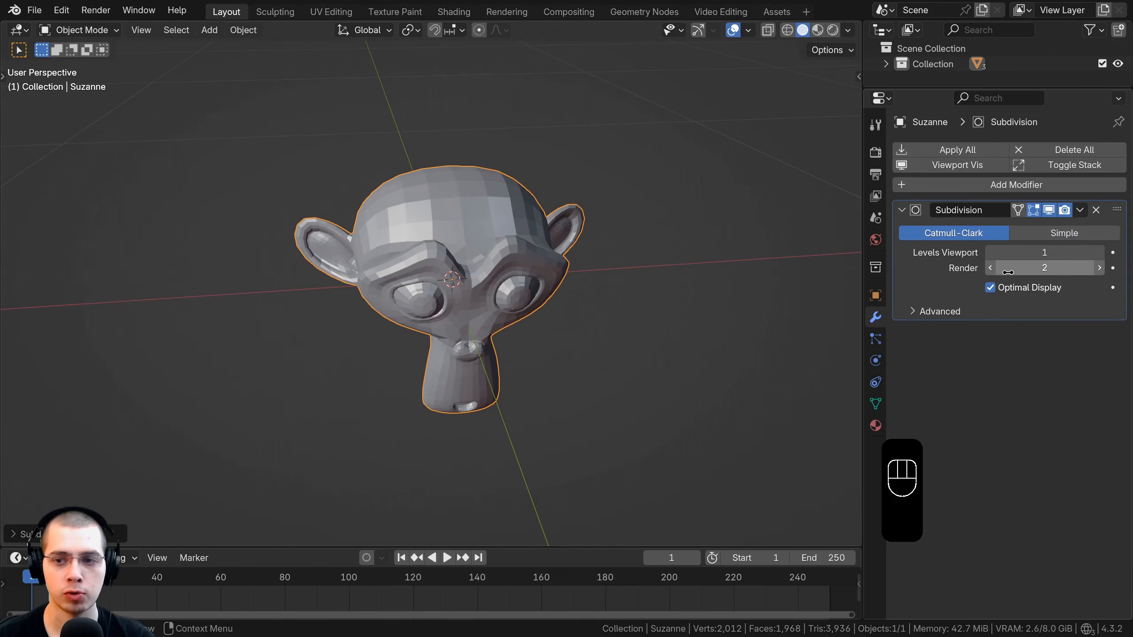
key("w")
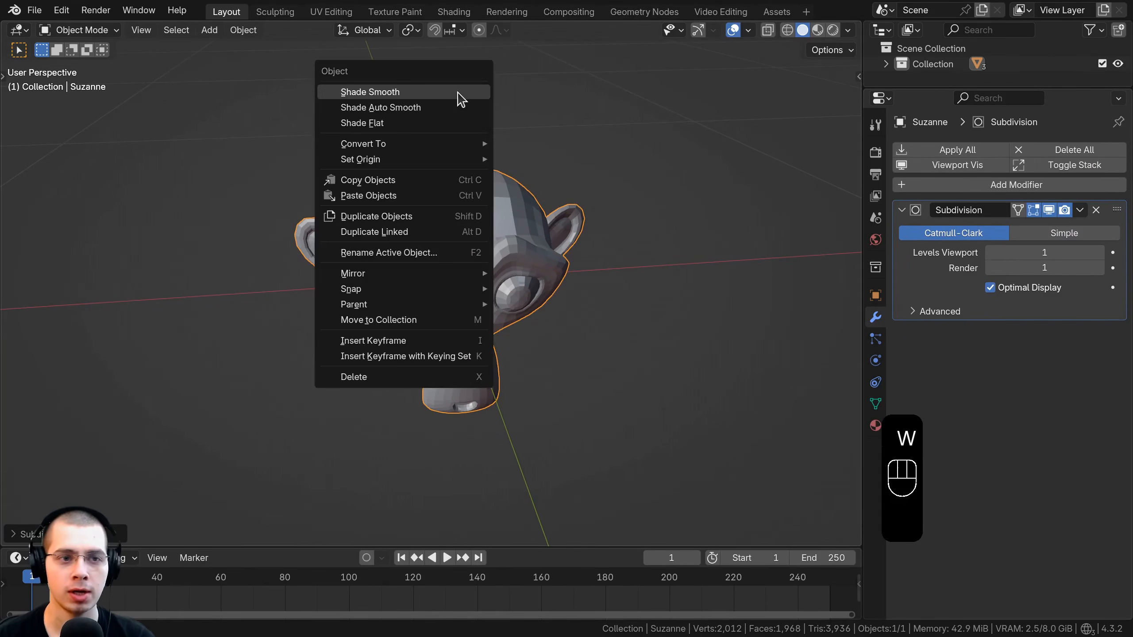
left_click(382, 98)
Step: Move the monkey to the negative X side of the origin and place a duplicate along X on the other side
key("g")
left_click(390, 288)
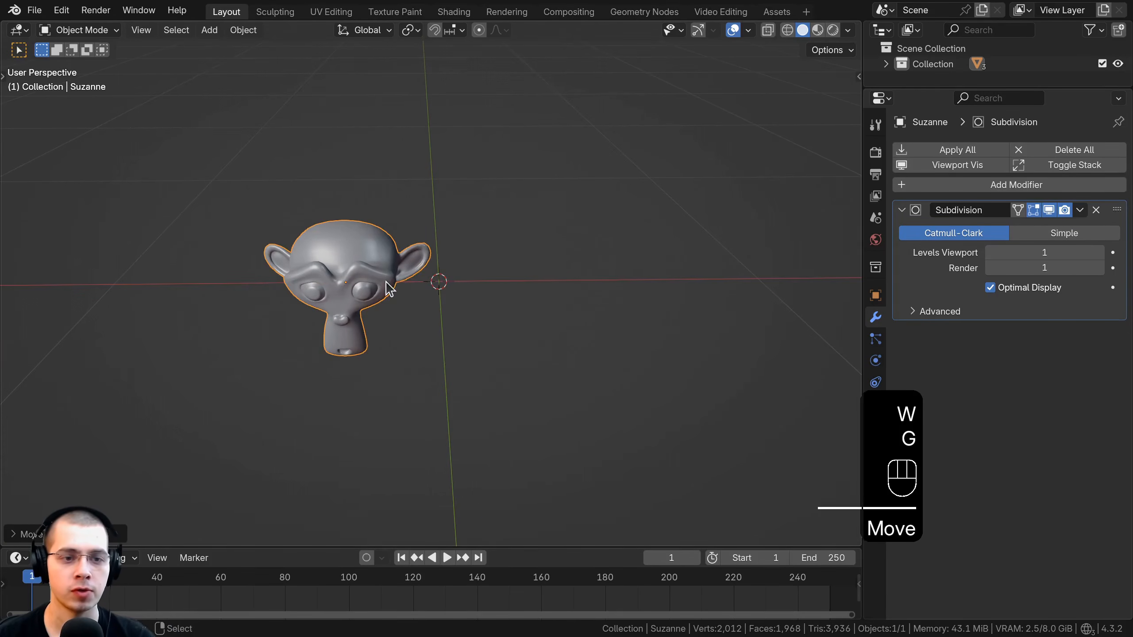
key("shift+d")
key("x")
left_click(566, 283)
Step: Shift both monkeys slightly along the X axis to centre the pair on the origin, and clear the selection
left_click(382, 283, "shift")
key("g")
key("x")
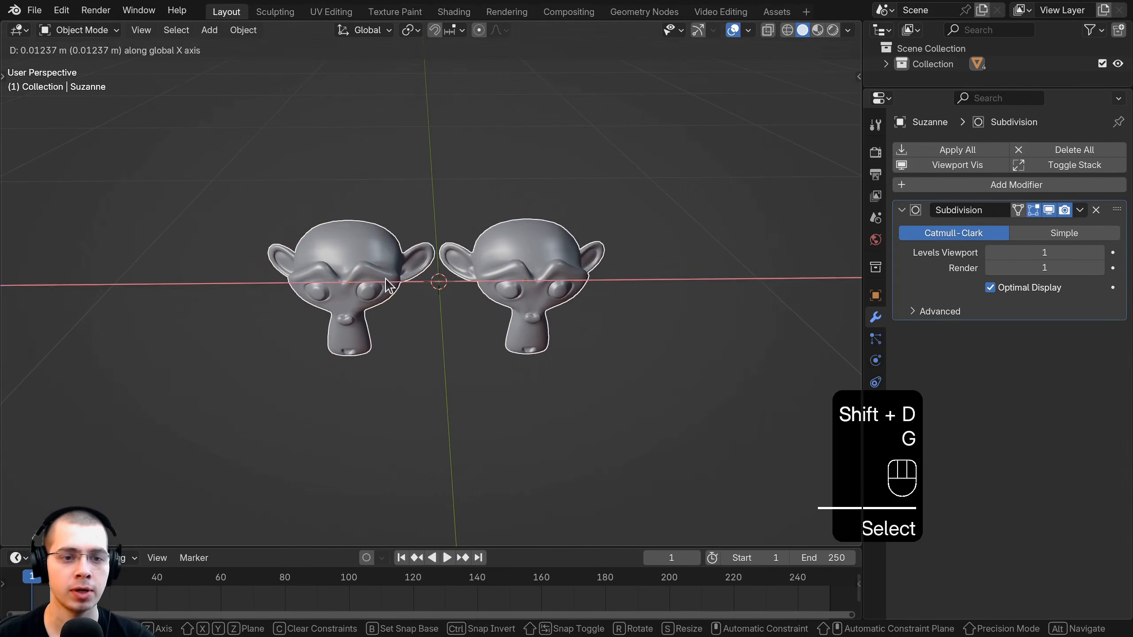
left_click(387, 279)
key("a")
middle_click_drag(452, 287, 479, 206, "shift")
scroll(454, 309, "up", 4)
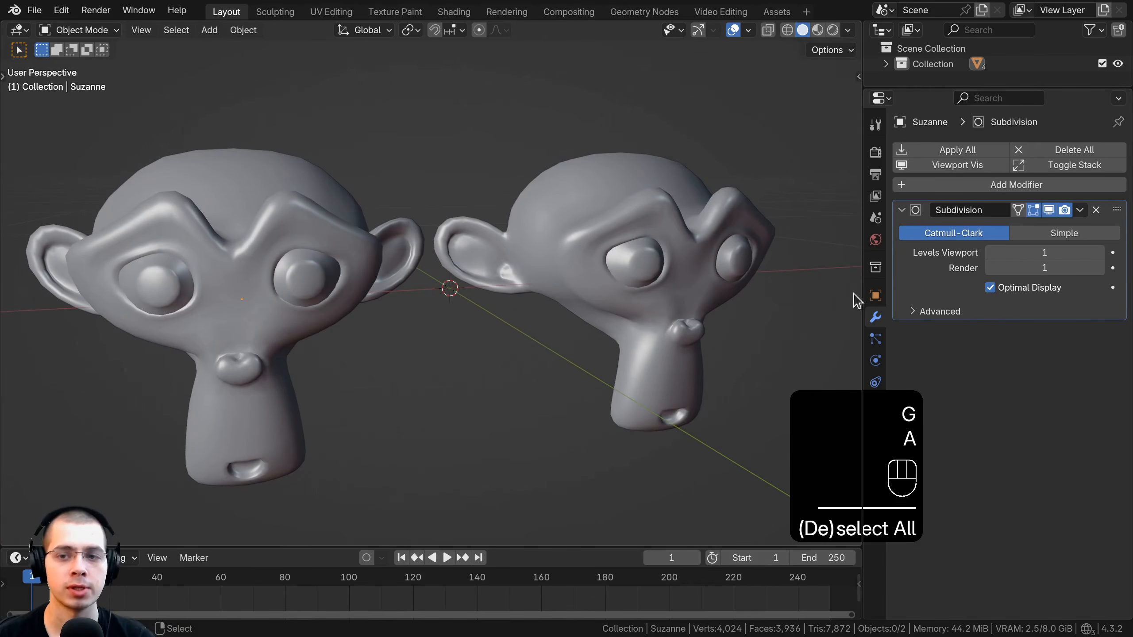
Step: Examine the world background's Environment Texture setup with the machine_shop_02_1k.hdr image
left_click(872, 244)
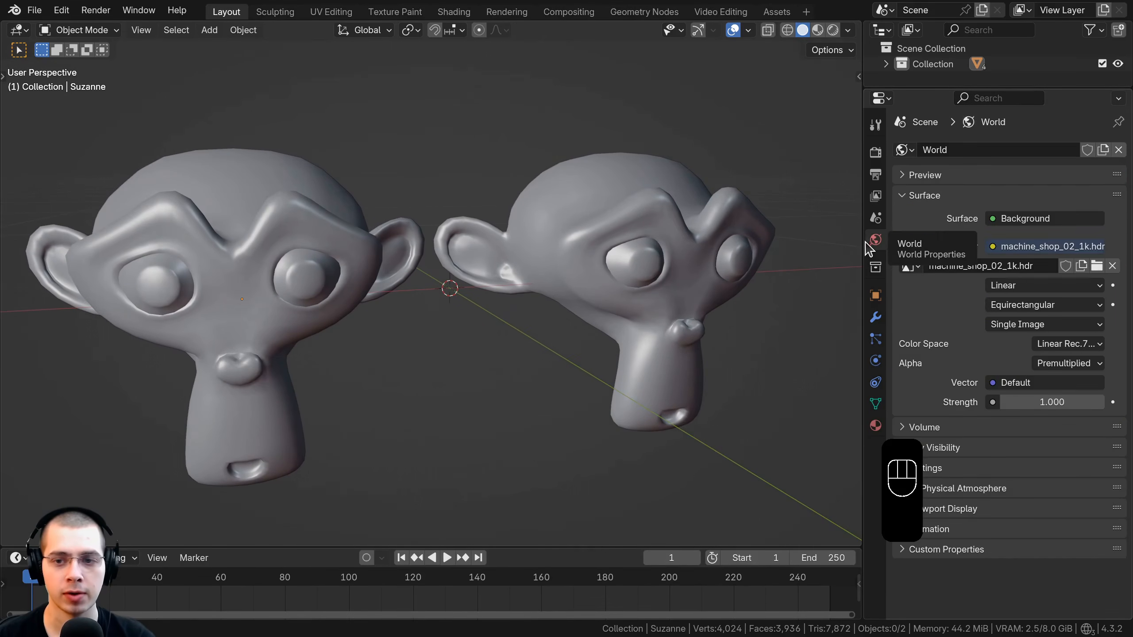
left_click_drag(863, 246, 846, 247)
middle_click_drag(637, 287, 617, 284)
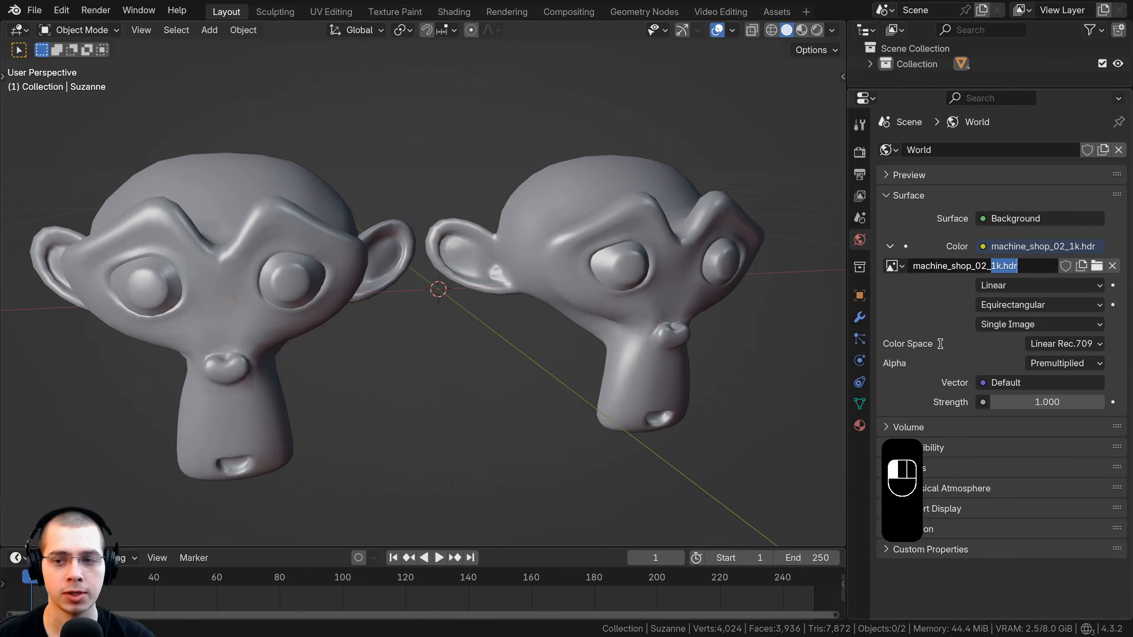
left_click(984, 251)
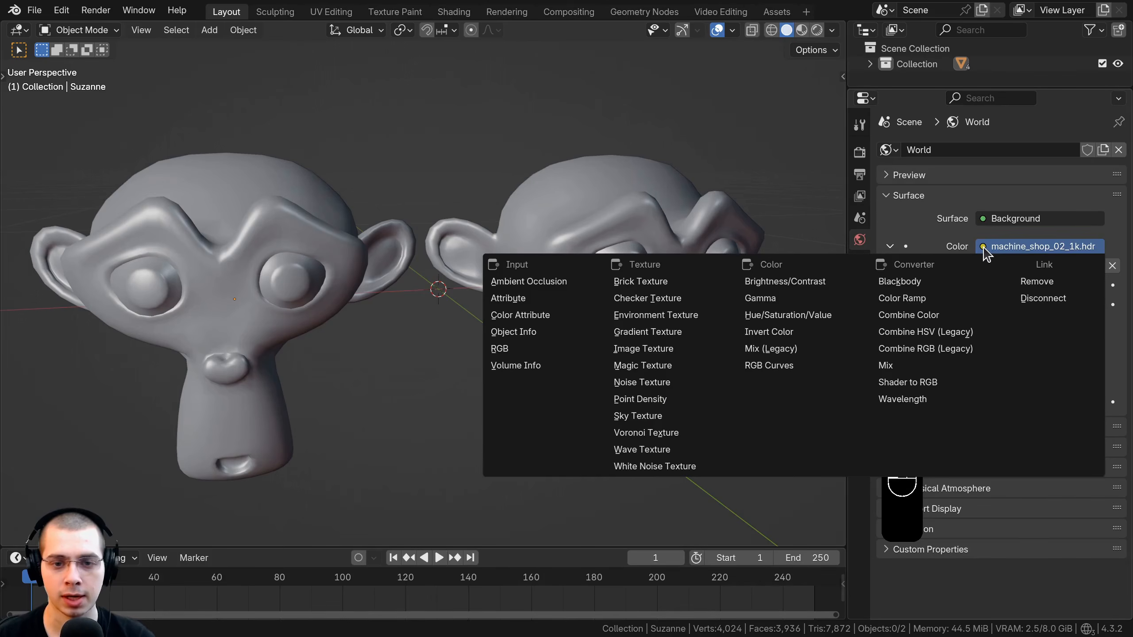
left_click(984, 251)
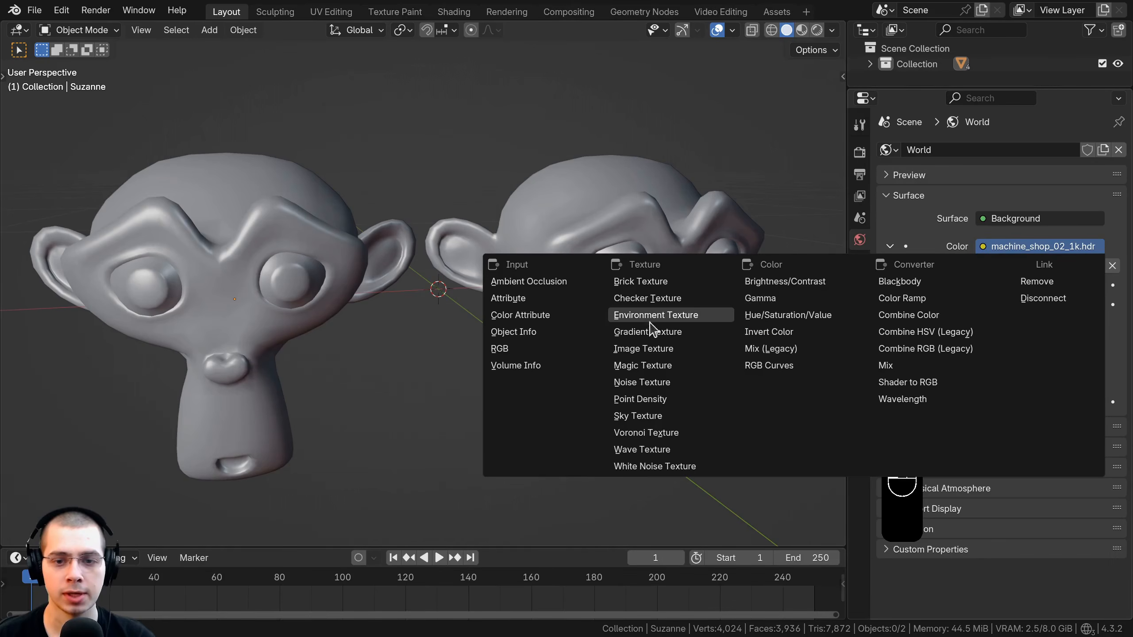
left_click(649, 315)
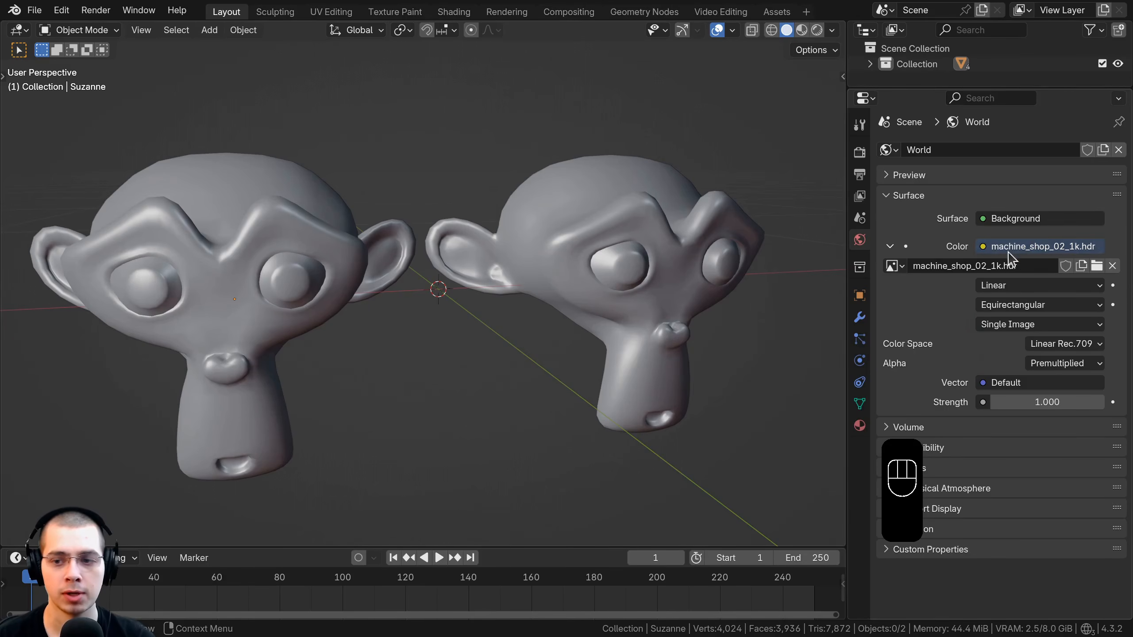
Step: Display the scene in rendered shading and expand the Film render settings, leaving Transparent enabled
scroll(599, 253, "down", 3)
middle_click_drag(598, 253, 595, 326)
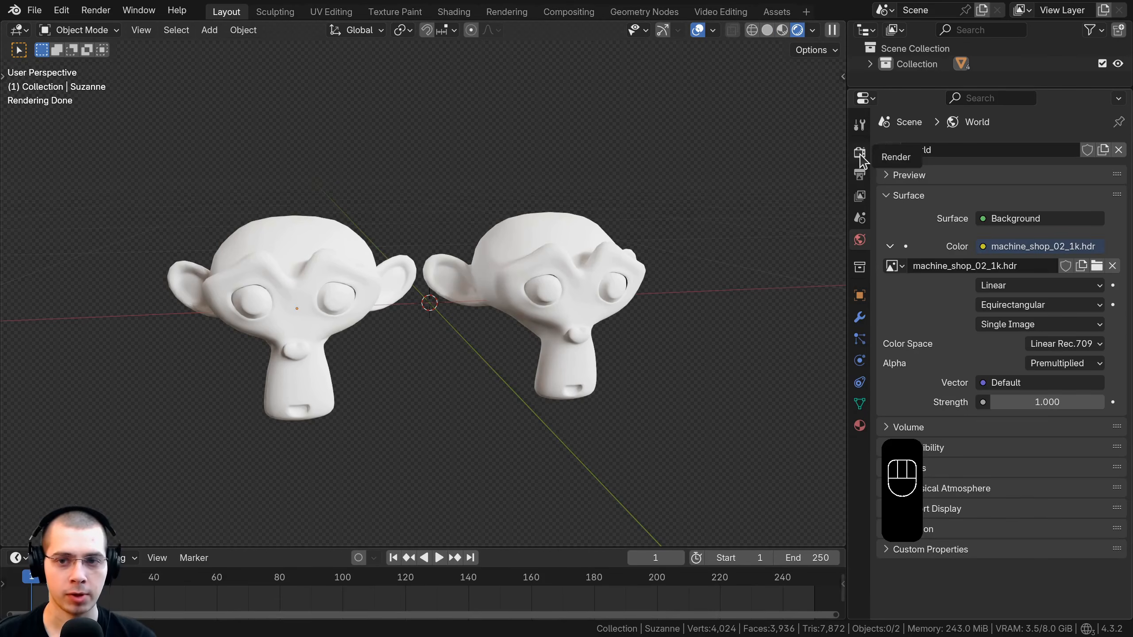
left_click(860, 158)
scroll(1004, 257, "down", 3)
left_click(897, 328)
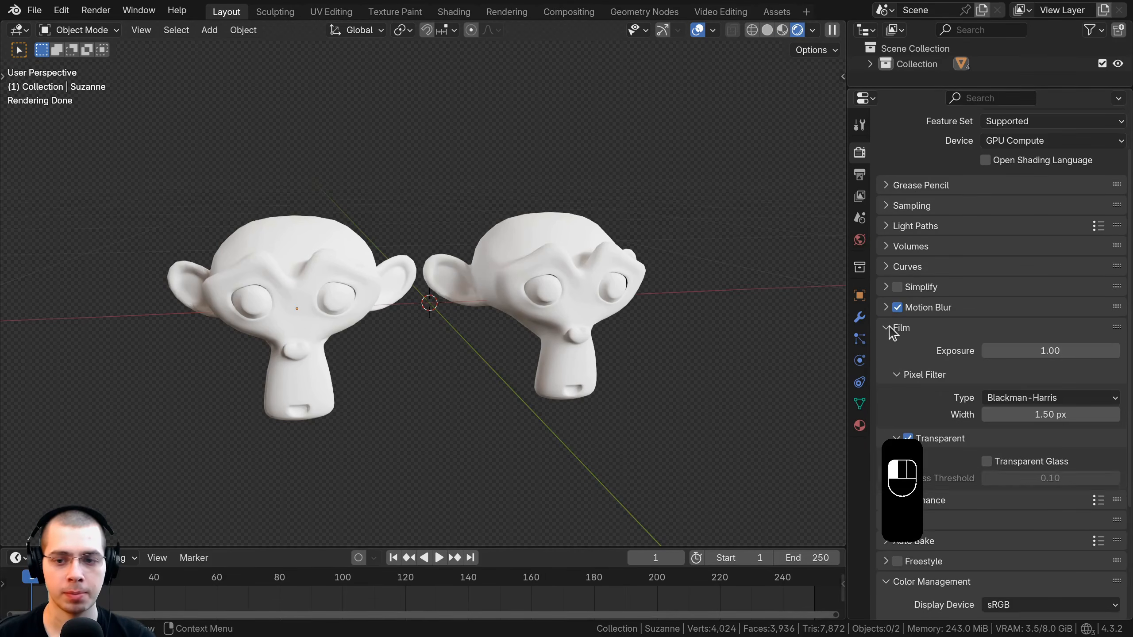
scroll(915, 444, "down", 4)
left_click(908, 342)
left_click(908, 342)
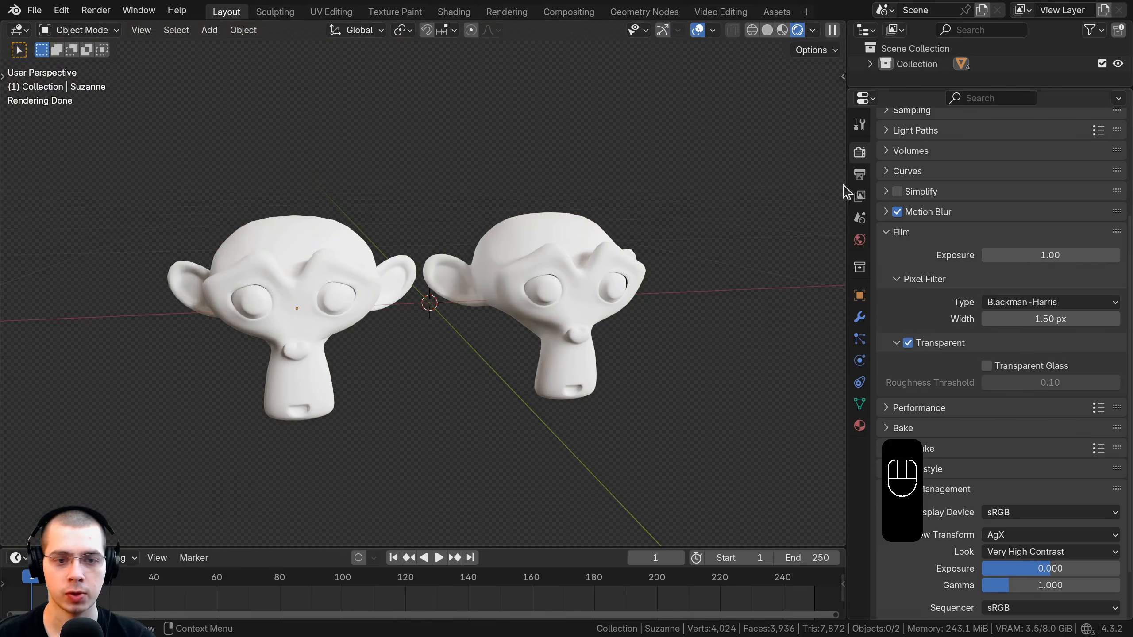
Step: Review the Color Management view transform and look options, keeping the Very High Contrast look
scroll(759, 349, "down", 3)
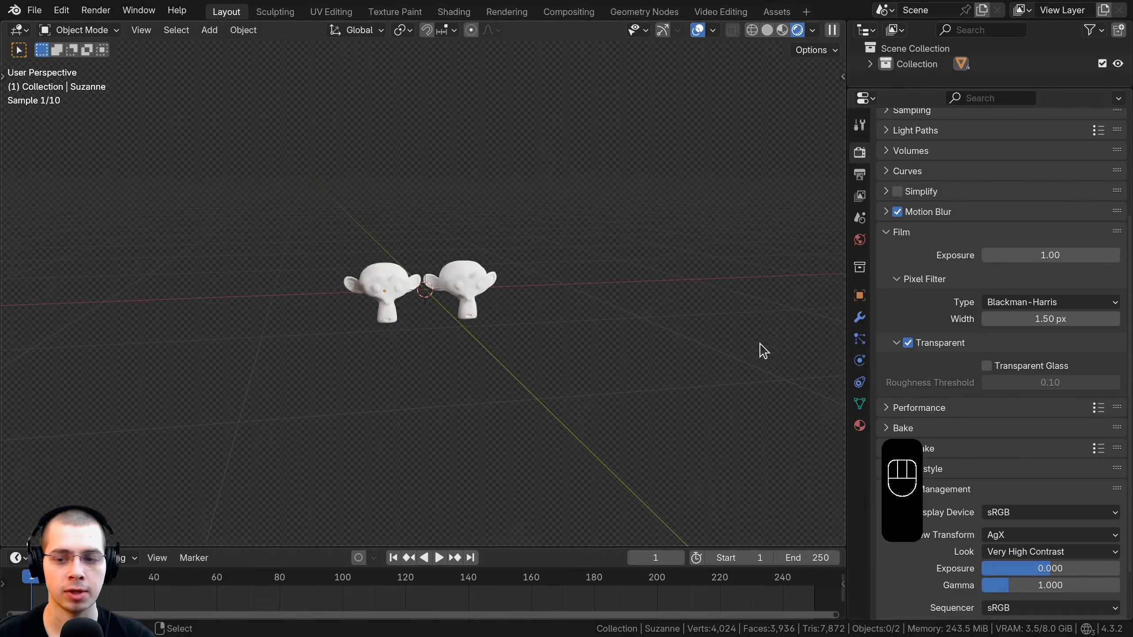
scroll(915, 526, "down", 3)
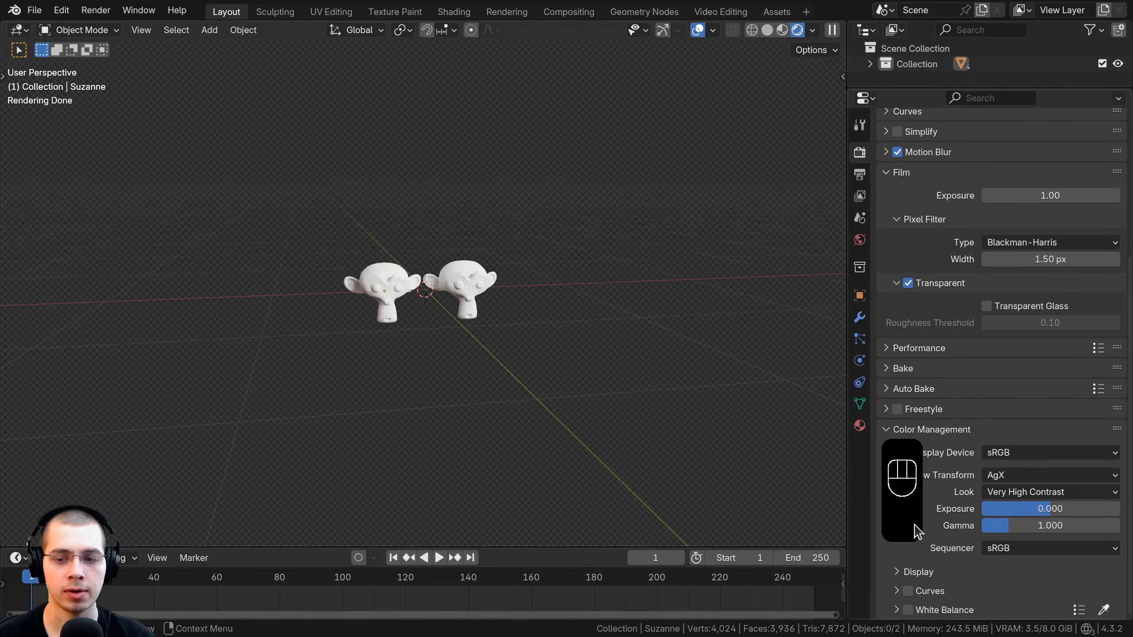
left_click(1010, 479)
left_click(1010, 486)
left_click(1011, 492)
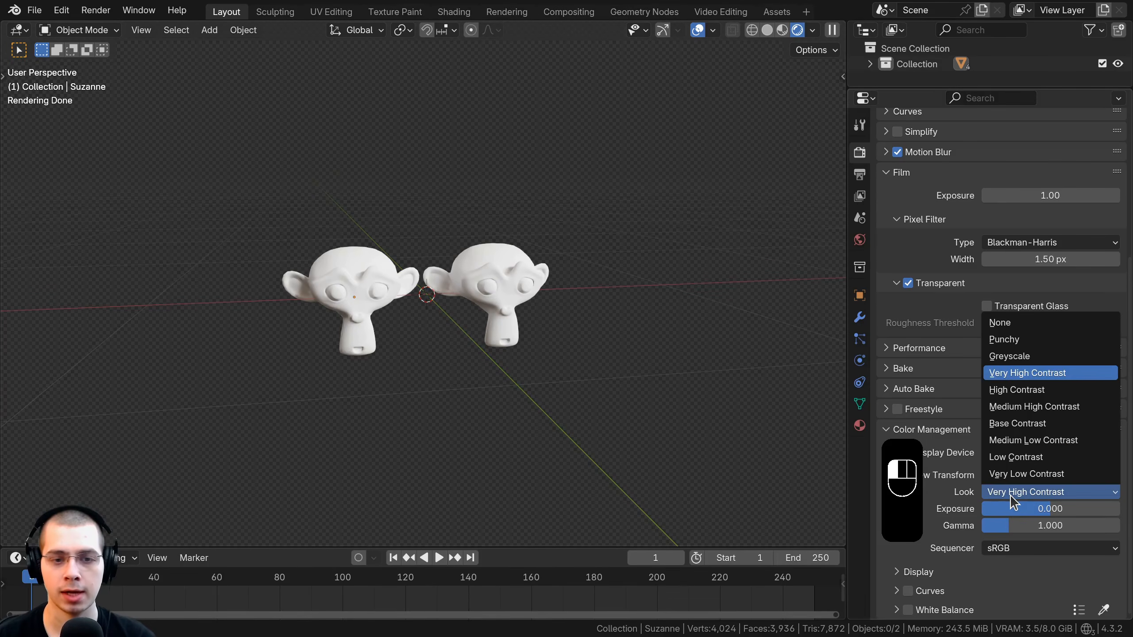
left_click(1010, 494)
scroll(446, 263, "up", 5)
mouse_move(508, 247)
middle_mouse_down("shift")
mouse_move(502, 217)
mouse_move(524, 232)
middle_mouse_up("shift")
scroll(504, 220, "down", 1)
middle_click_drag(792, 259, 753, 273)
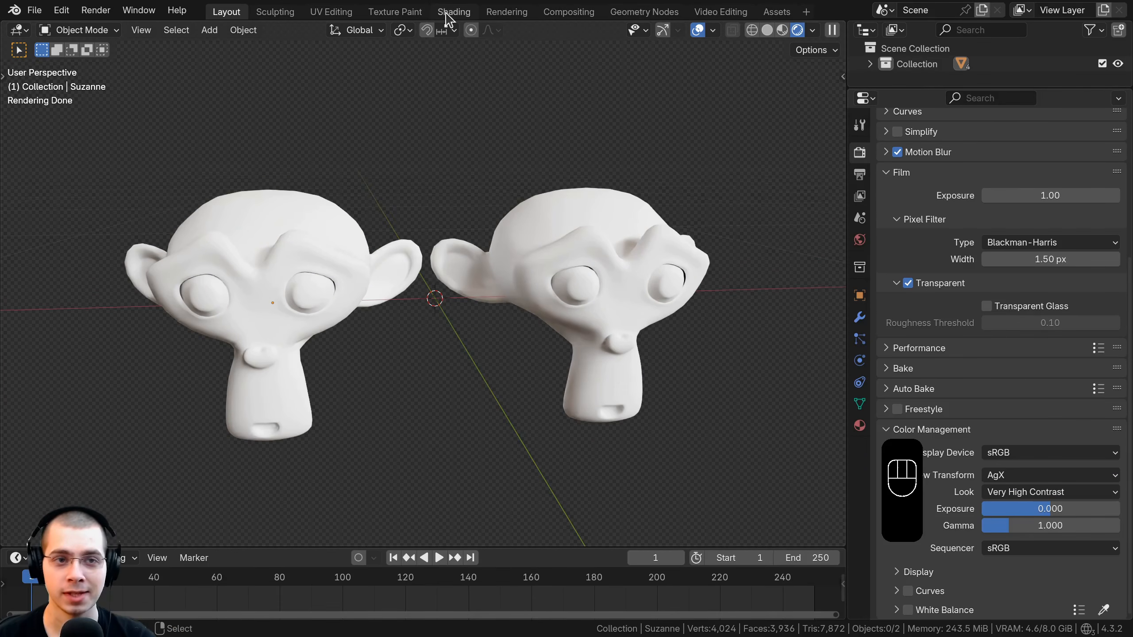
Step: Switch to the Shading workspace with the monkey on the negative X side selected, and widen the shader editor
left_click(452, 12)
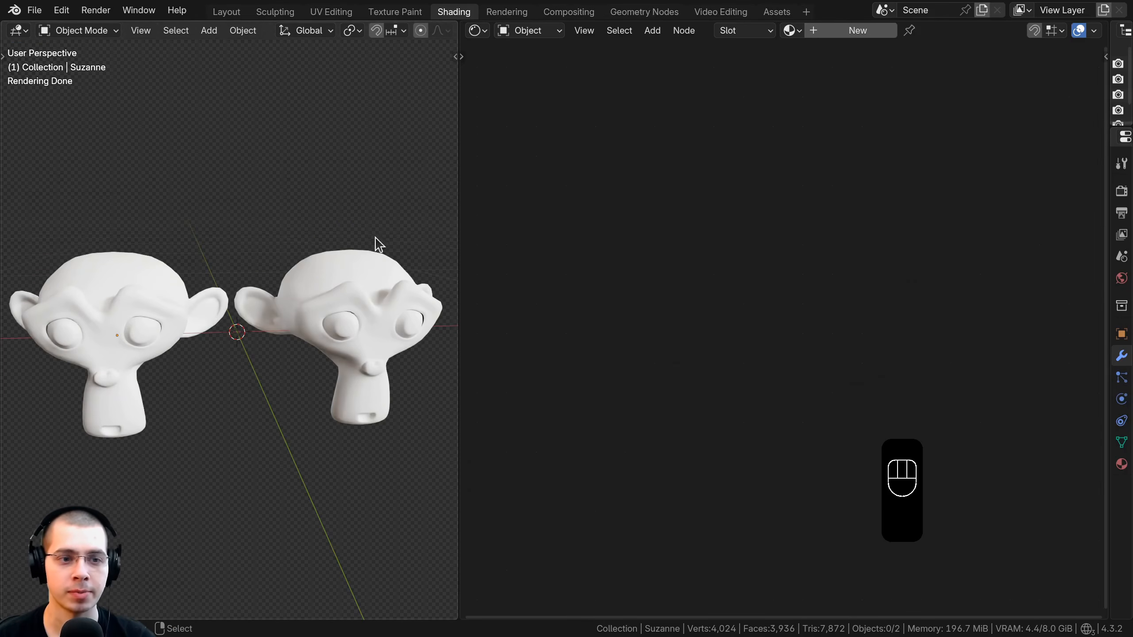
left_click(212, 289, "shift")
key("KP_Decimal")
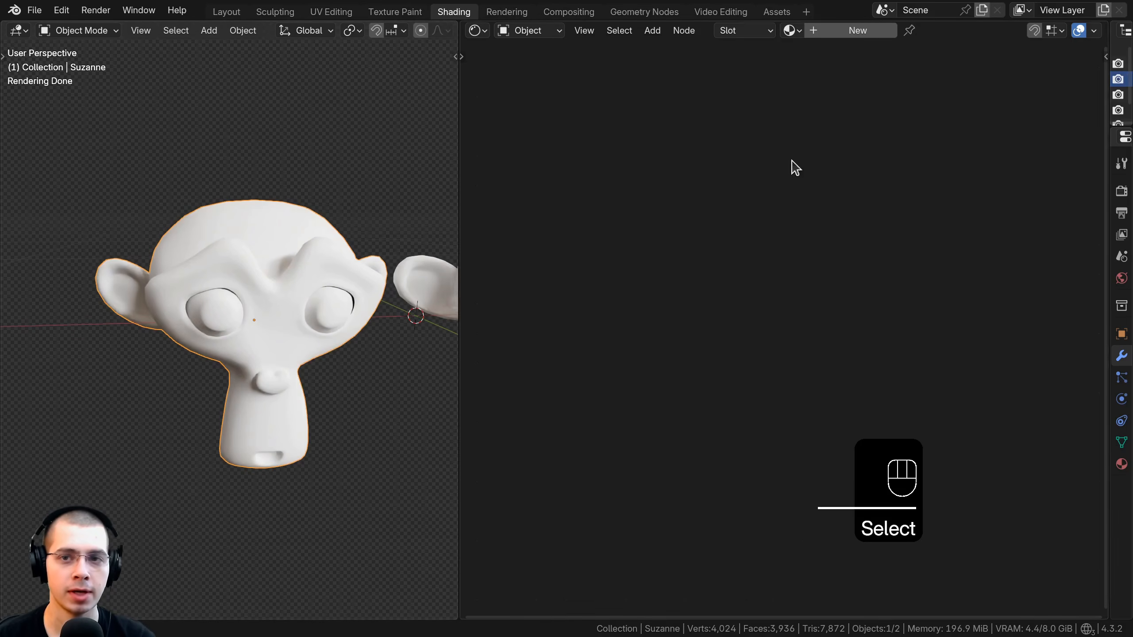
key("z")
left_click(232, 143)
left_click_drag(458, 147, 348, 148)
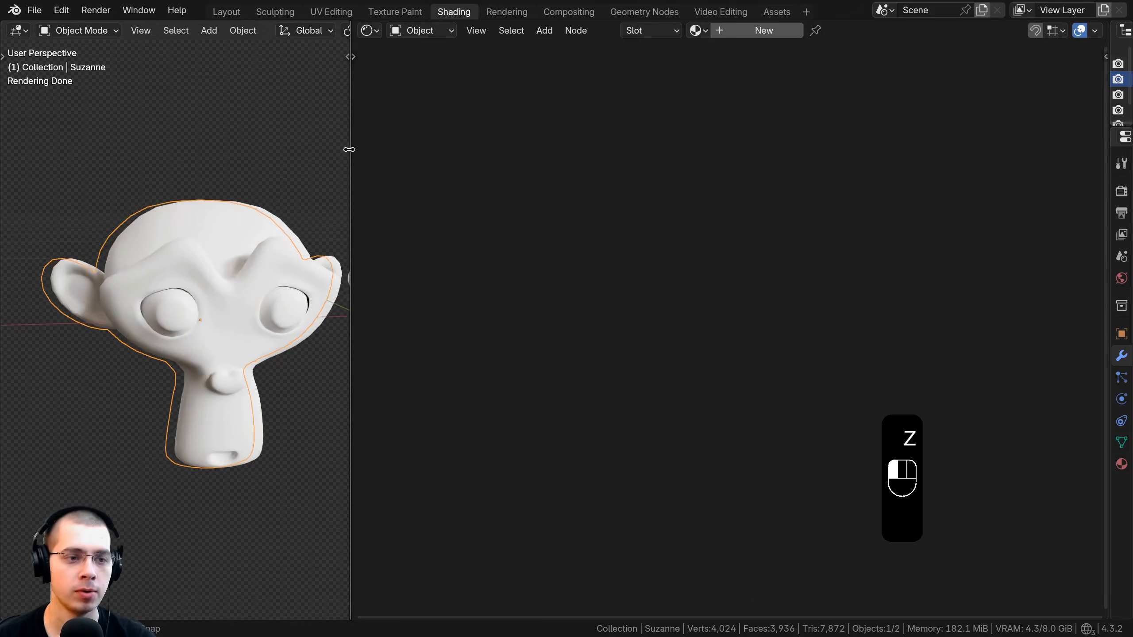
Step: Create a material named Wireframe Emission on the monkey and arrange its Principled BSDF and Material Output nodes closer together
left_click(763, 30)
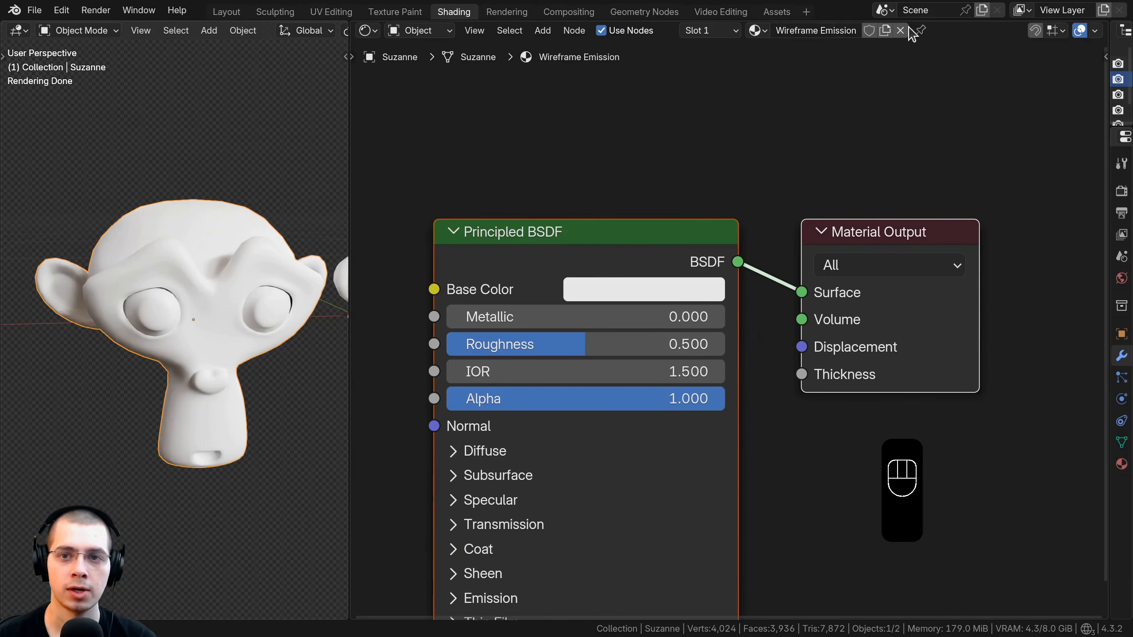
middle_click_drag(221, 352, 208, 334)
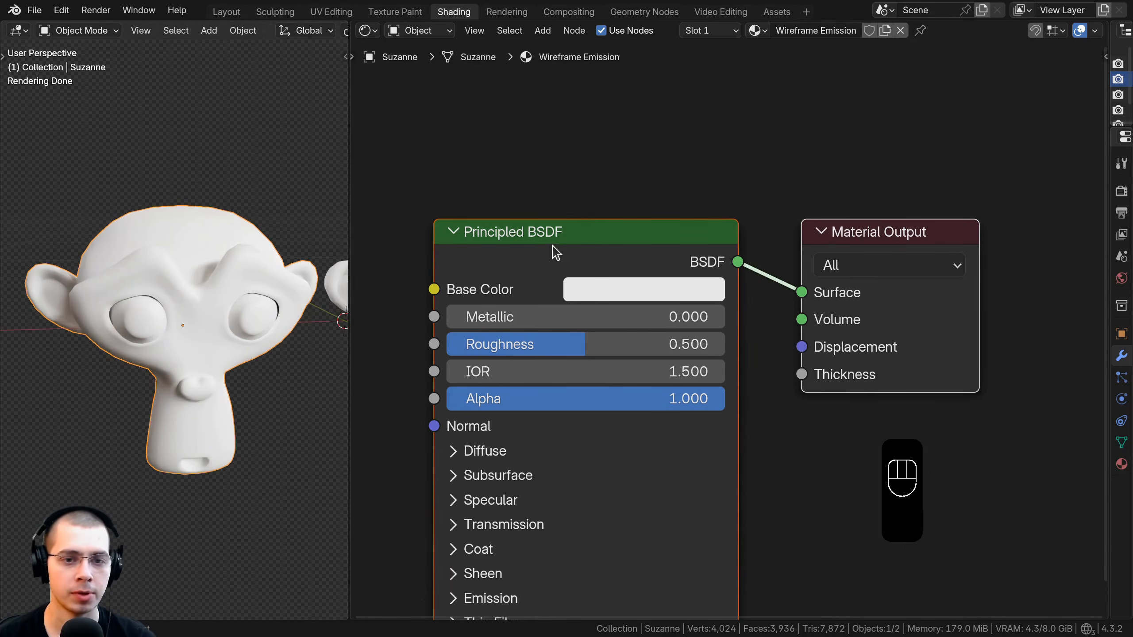
left_click_drag(552, 245, 586, 240)
key("b")
left_click_drag(710, 211, 1011, 283)
key("g")
left_click(1019, 224)
key("a")
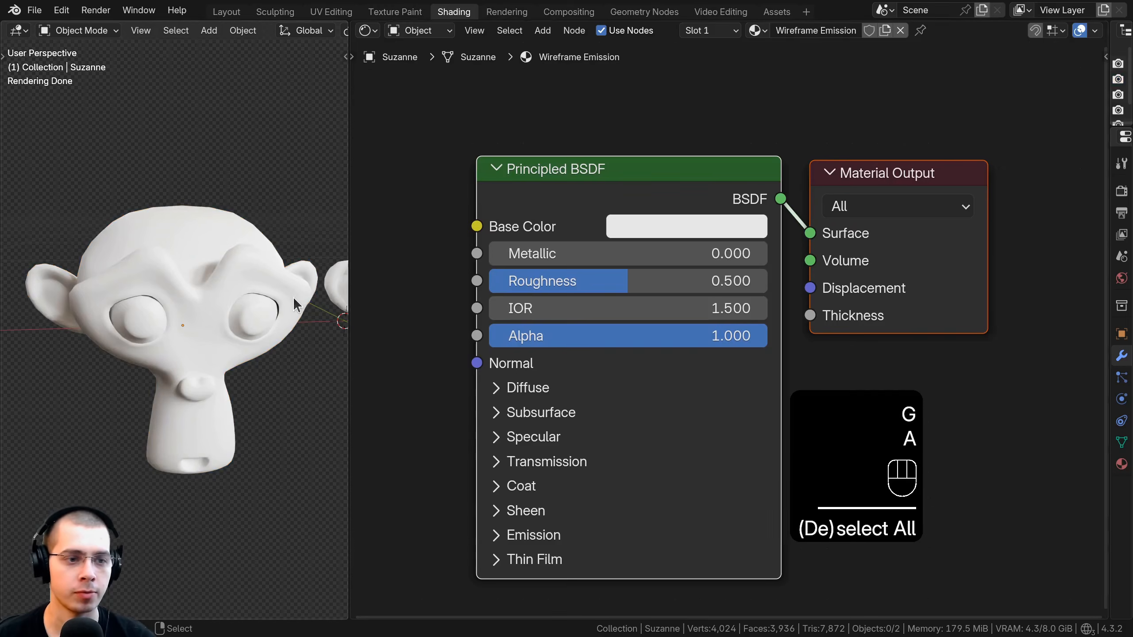
middle_click_drag(295, 304, 284, 300)
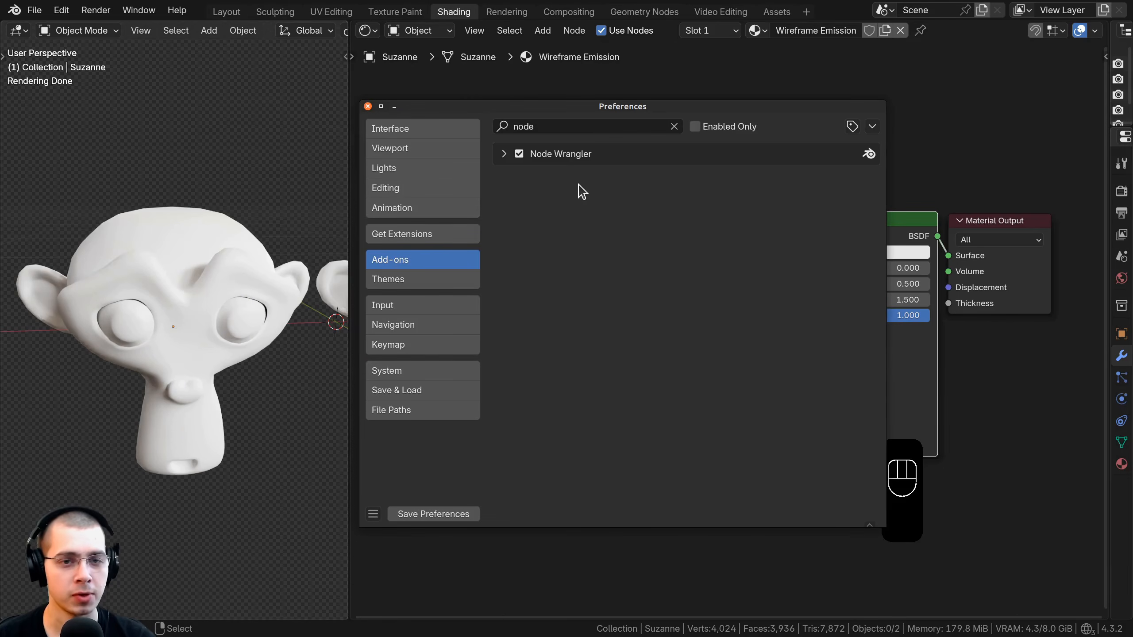
Step: Check in the add-on preferences that Node Wrangler is enabled, and close the preferences
left_click(58, 11)
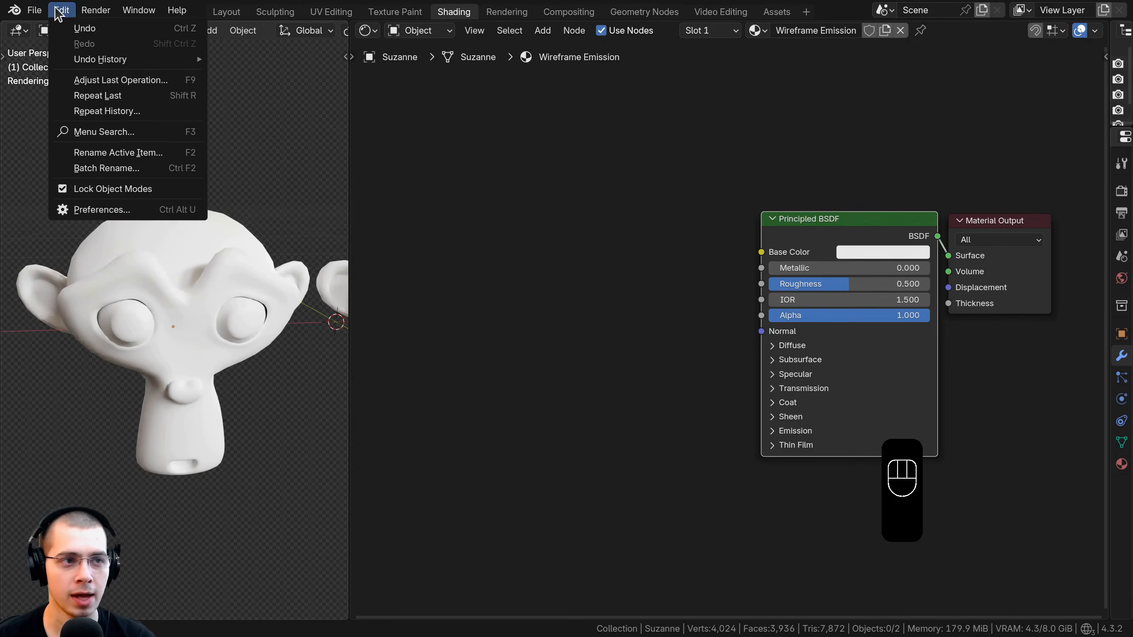
left_click(100, 210)
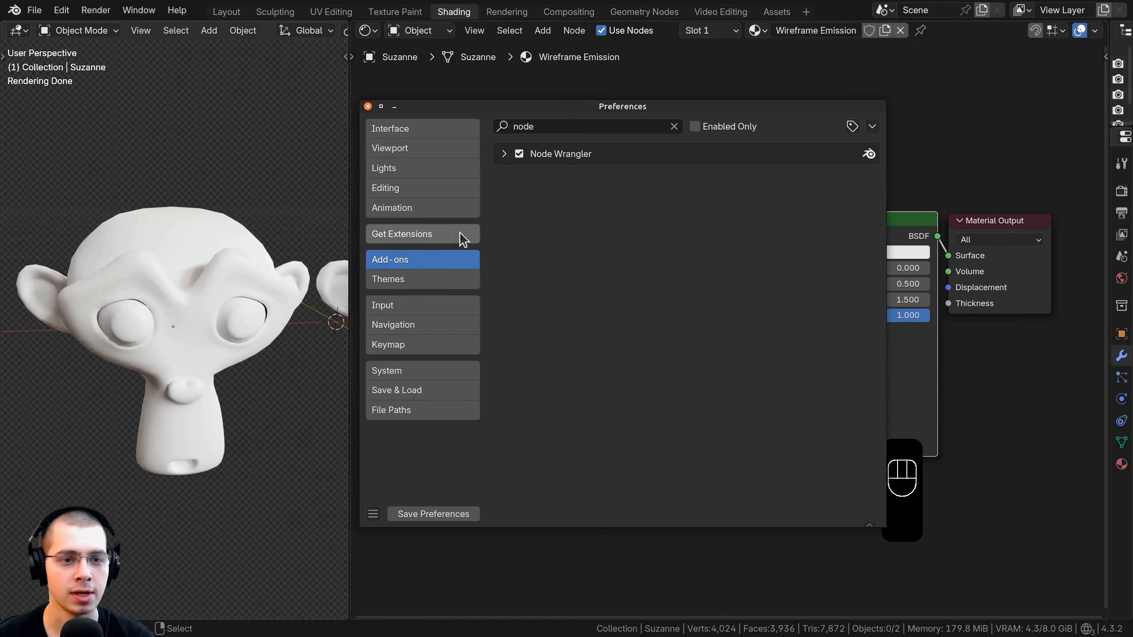
left_click(556, 124)
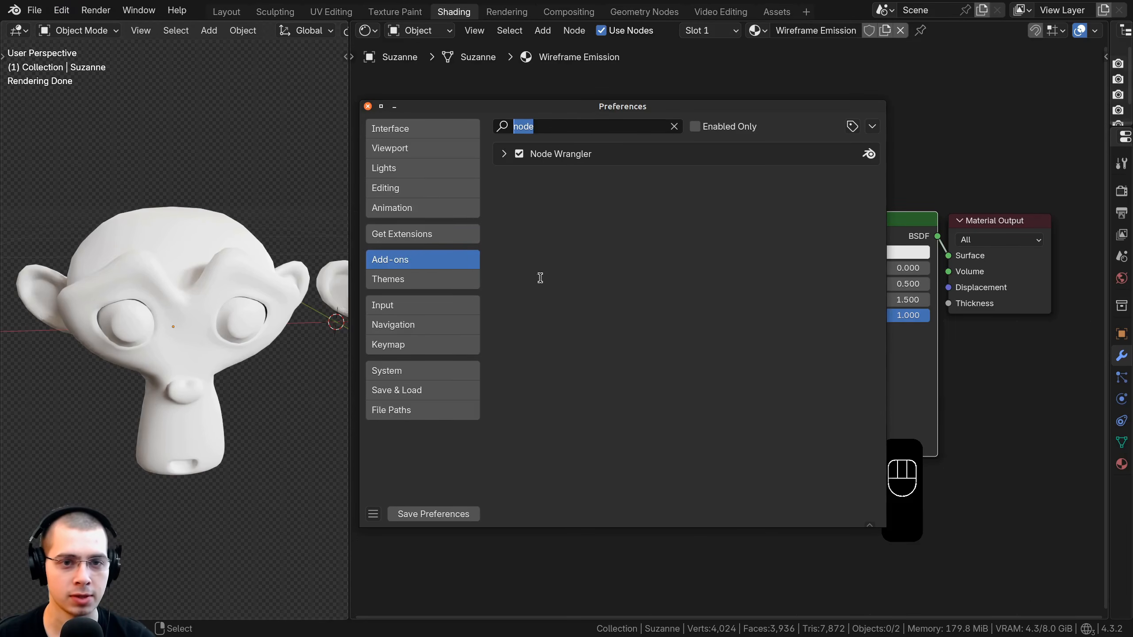
left_click(368, 107)
Step: Set the Base Color of the monkey's Principled BSDF to dark blue, hex #003066FF
left_click(234, 269)
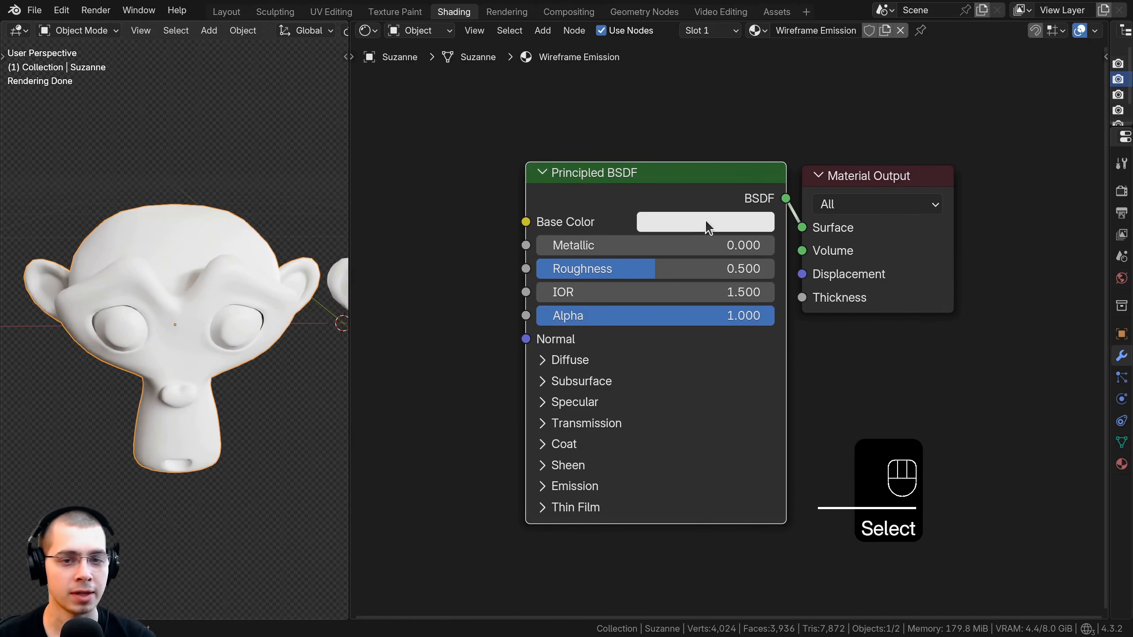
key("ctrl+v")
scroll(710, 228, "down", 1)
middle_click_drag(710, 227, 707, 125)
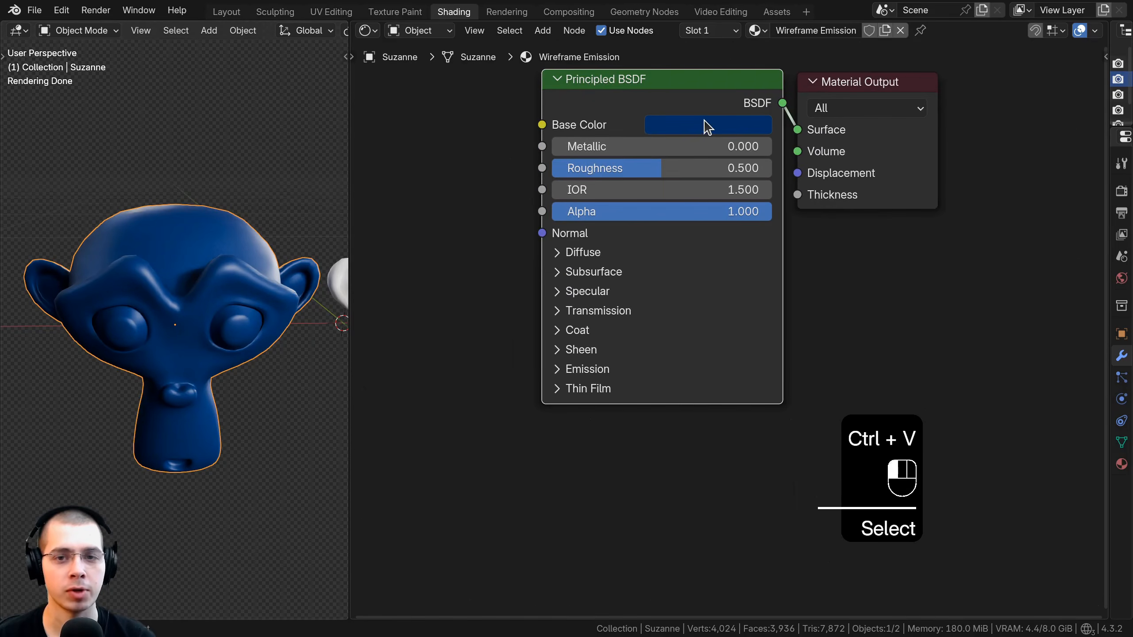
left_click(706, 124)
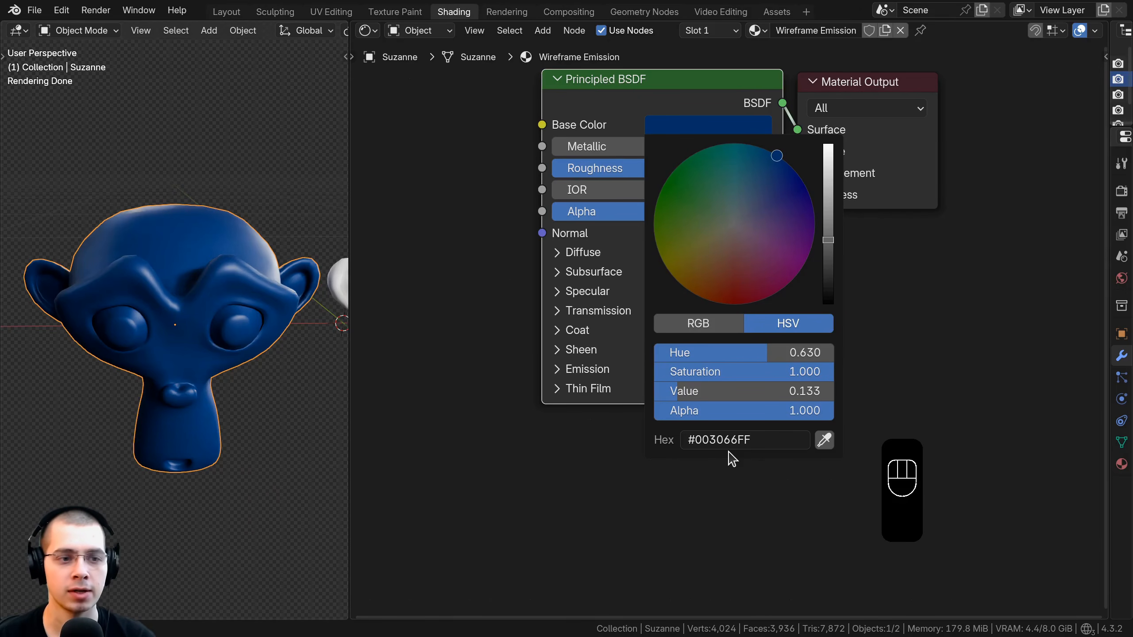
middle_click_drag(154, 257, 167, 228)
scroll(167, 228, "up", 2)
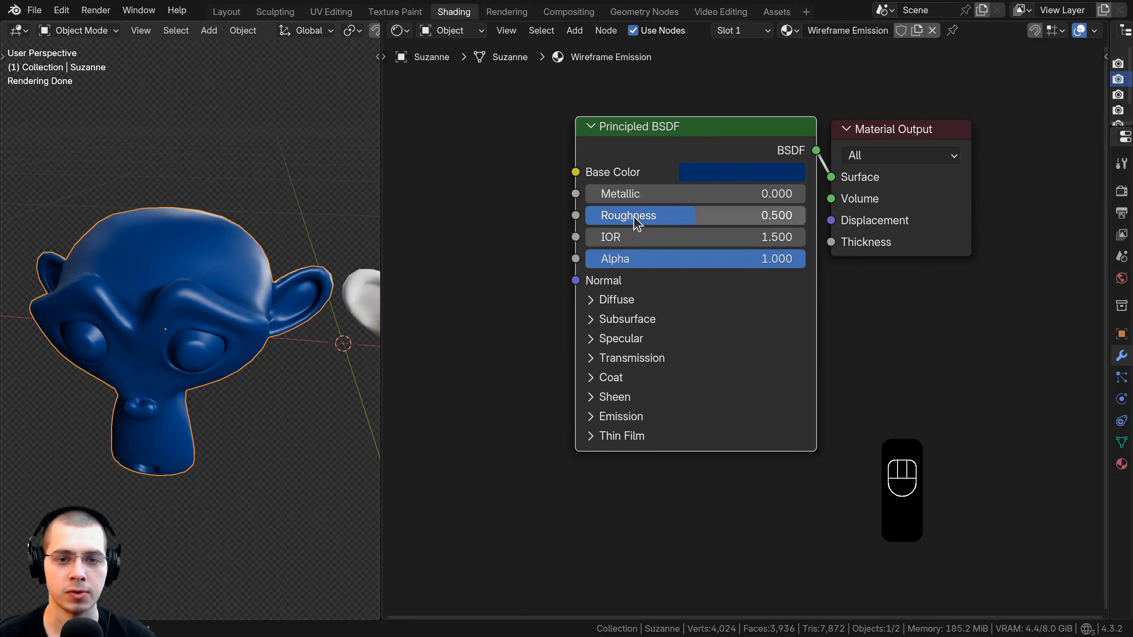
Step: Set the Roughness of the monkey's Principled BSDF to 0.2 and view the monkey from the front
left_click(634, 217)
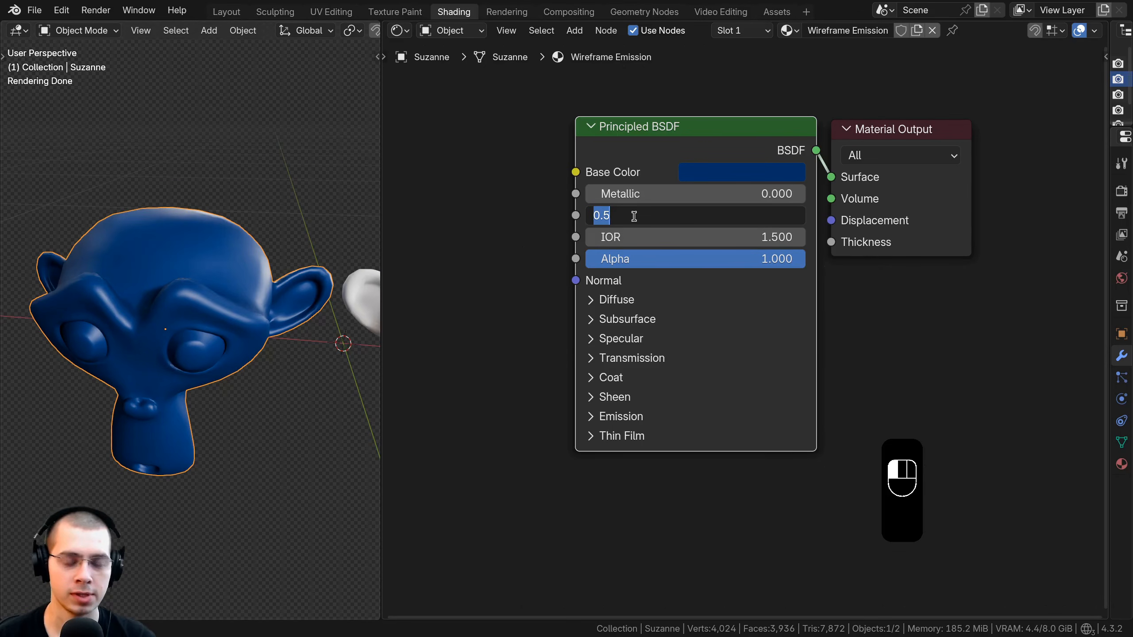
key("Return")
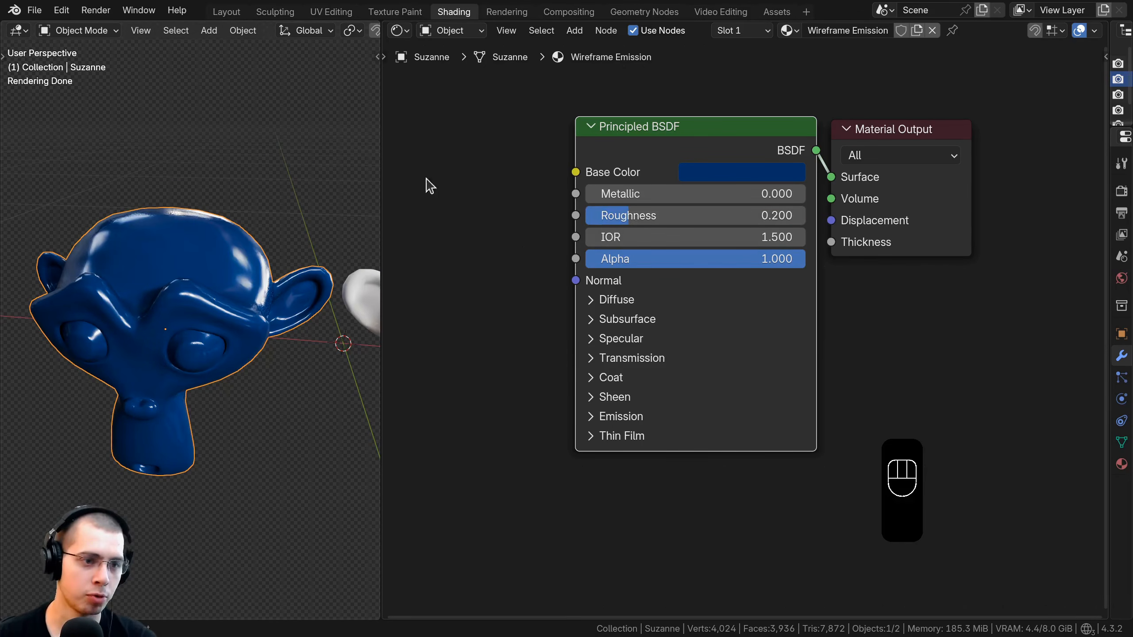
middle_click_drag(268, 328, 294, 227, "shift")
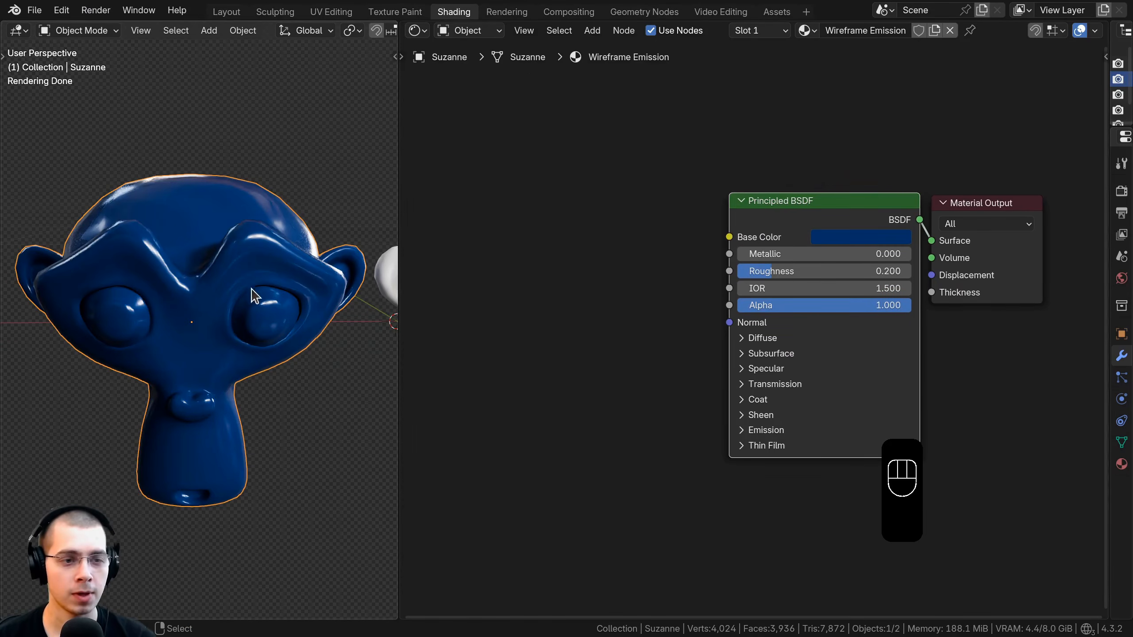
middle_click_drag(252, 289, 246, 308)
Step: Add a Wireframe node to the left of the Principled BSDF and preview it directly on the Material Output
middle_click_drag(557, 252, 579, 233)
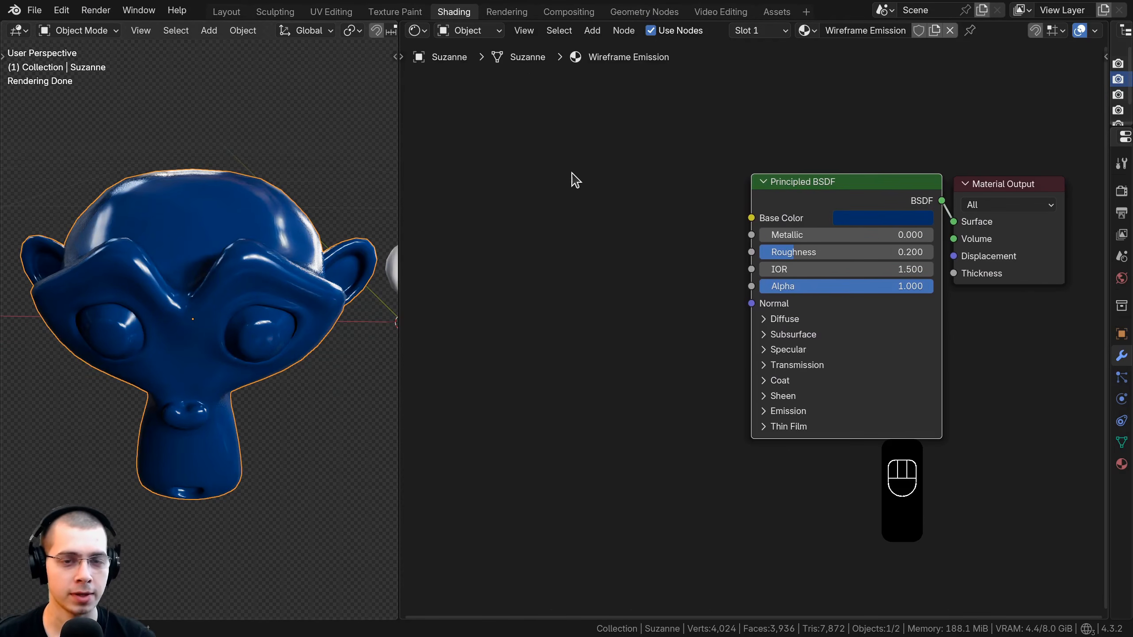
key("shift+a")
type("wir")
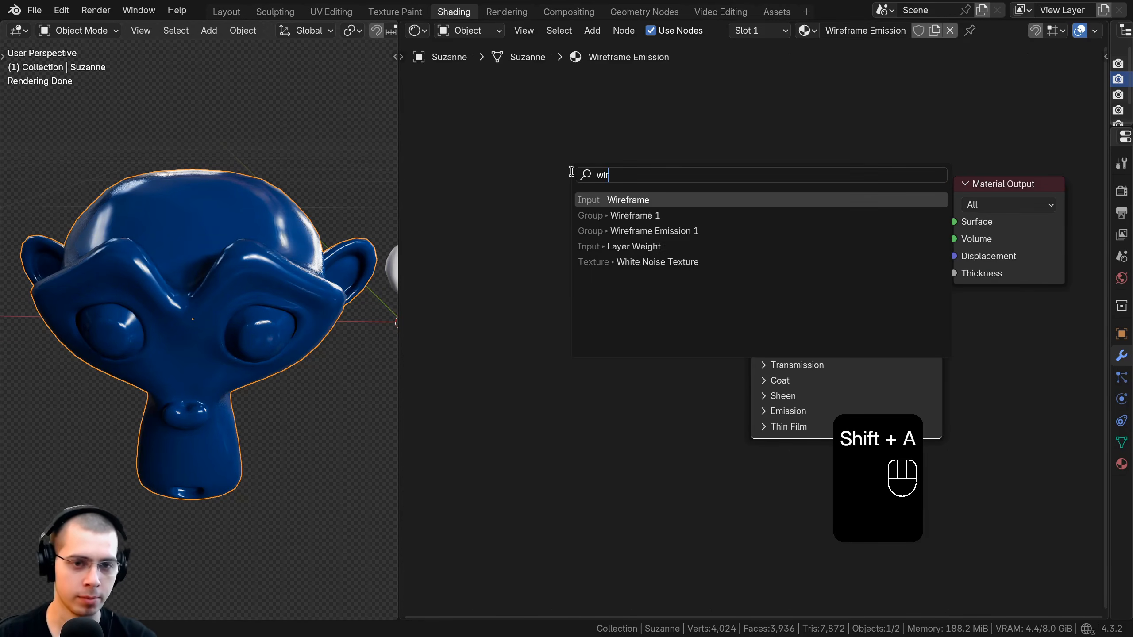
type("e")
left_click(606, 199)
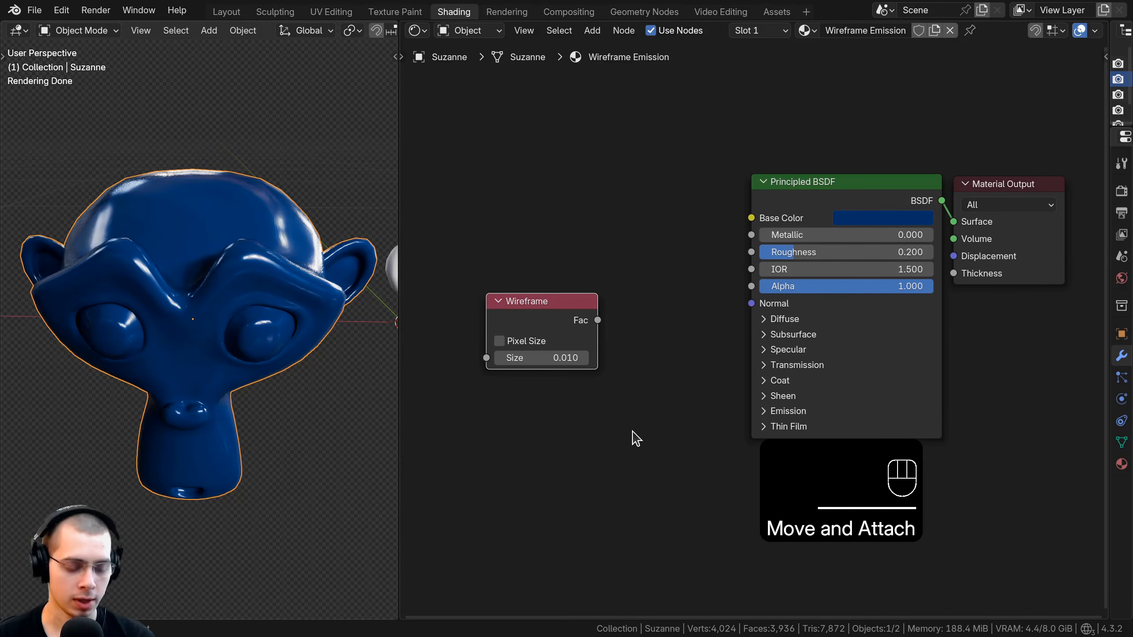
left_click(546, 307, "ctrl+shift")
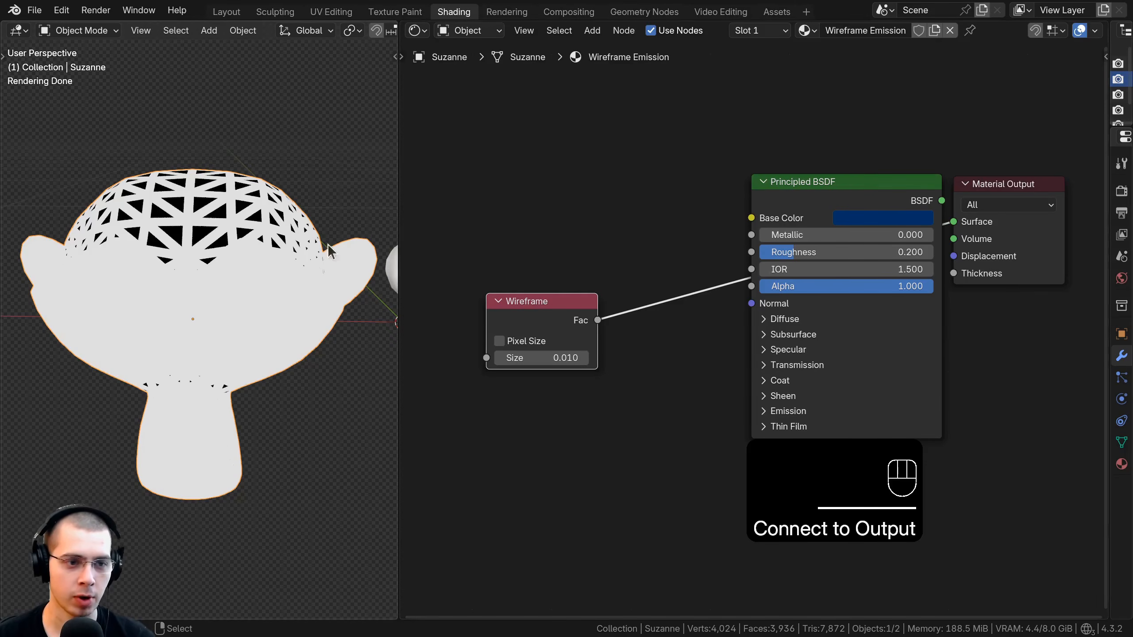
left_click_drag(574, 321, 531, 304)
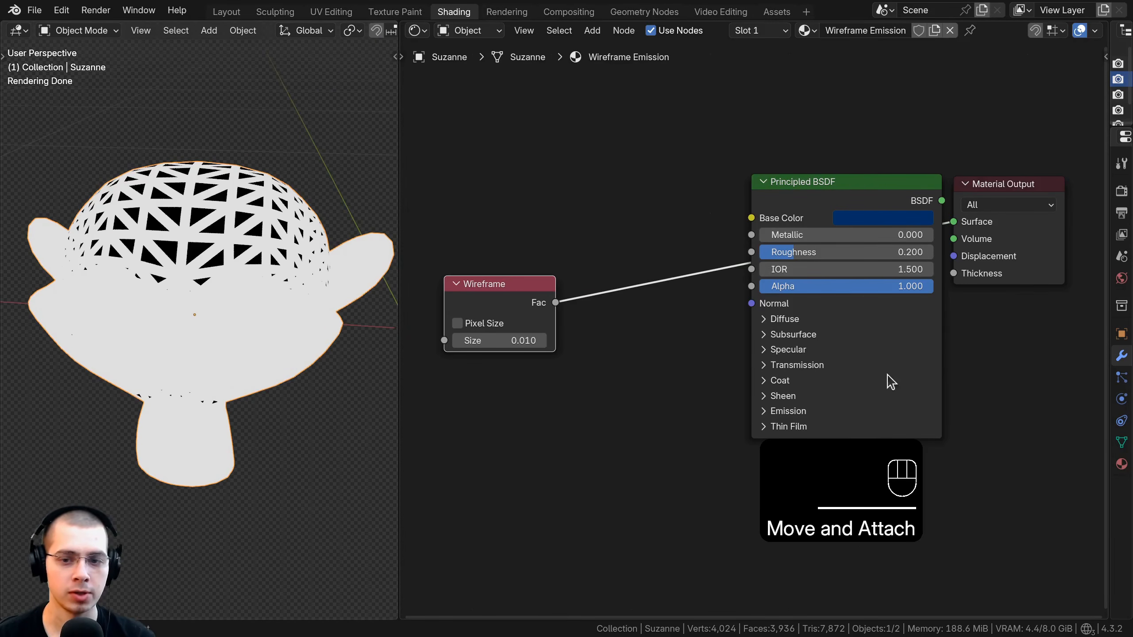
Step: Connect the Wireframe node's Fac to the Principled BSDF's Emission Strength, and reconnect the Principled BSDF to the Material Output
scroll(885, 377, "up", 1)
middle_click_drag(885, 376, 869, 265)
left_click(741, 303)
middle_click_drag(649, 303, 664, 355)
left_click_drag(492, 251, 741, 392)
left_click(878, 116, "ctrl+shift")
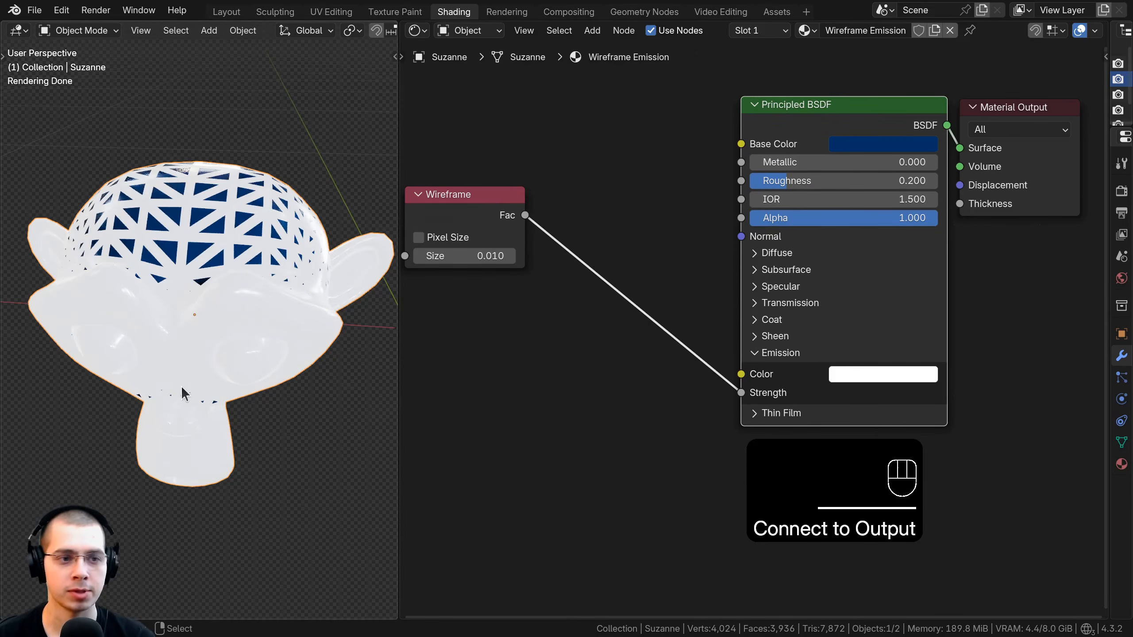
Step: Examine the wireframe lines on the monkey's head up close and how they depend on the Wireframe node's Size
scroll(182, 388, "down", 2)
middle_click_drag(182, 390, 205, 451)
middle_click_drag(529, 307, 564, 321)
left_click_drag(515, 230, 539, 243)
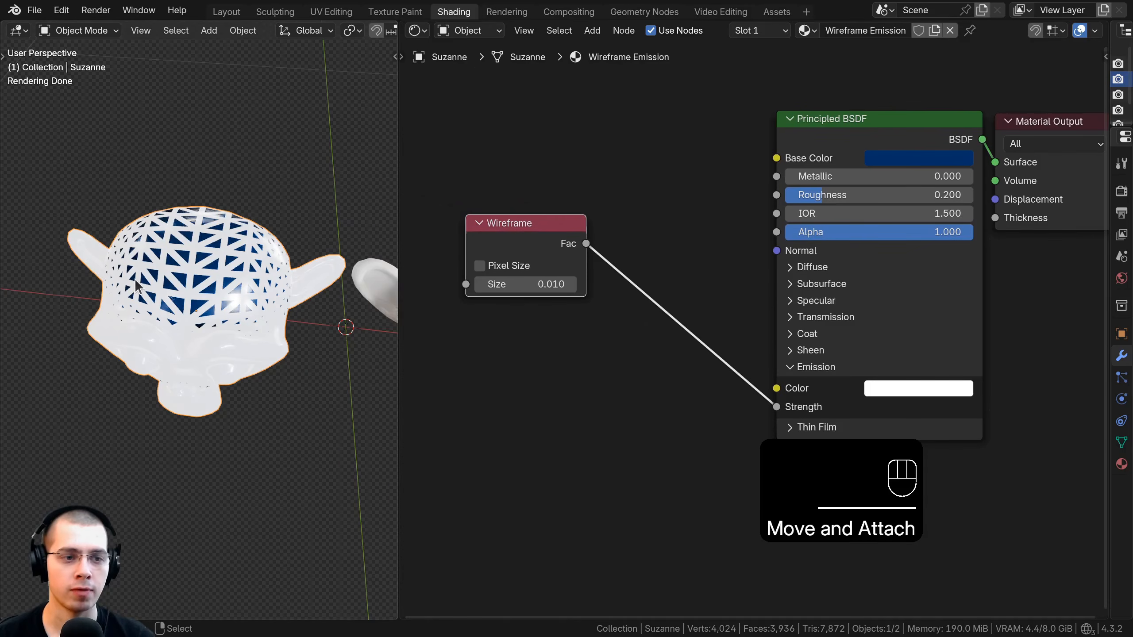
scroll(845, 421, "up", 2)
scroll(133, 308, "up", 4)
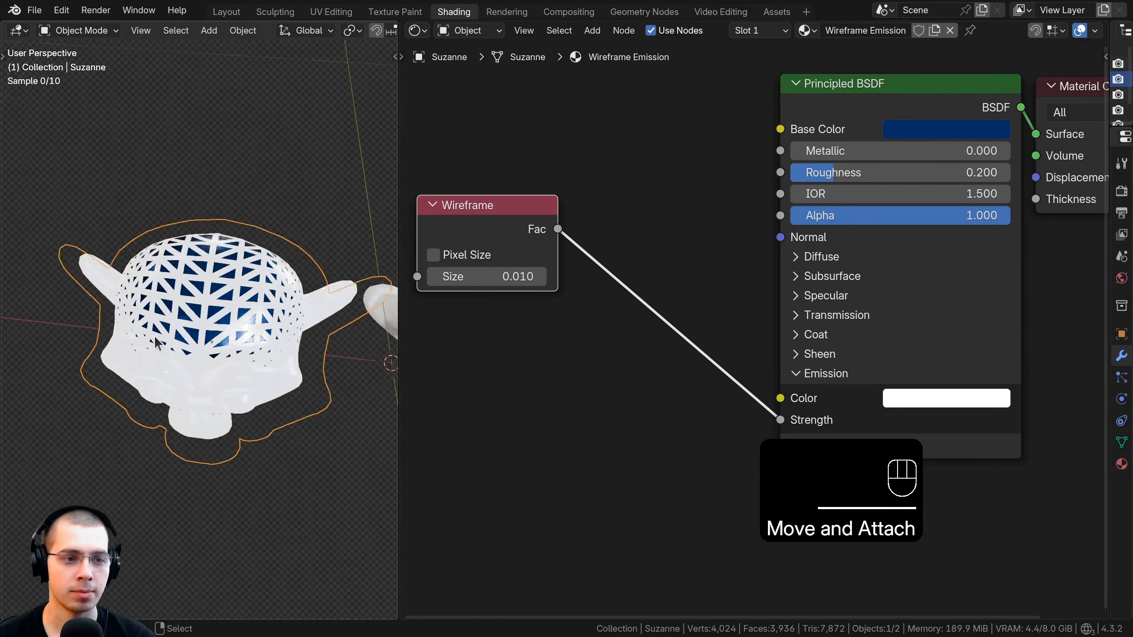
middle_click_drag(447, 281, 508, 279, "shift")
mouse_move(548, 279)
left_mouse_down("shift")
mouse_move(530, 279)
mouse_move(593, 279)
mouse_move(558, 279)
left_mouse_up("shift")
scroll(563, 288, "down", 5)
middle_click_drag(563, 287, 666, 268)
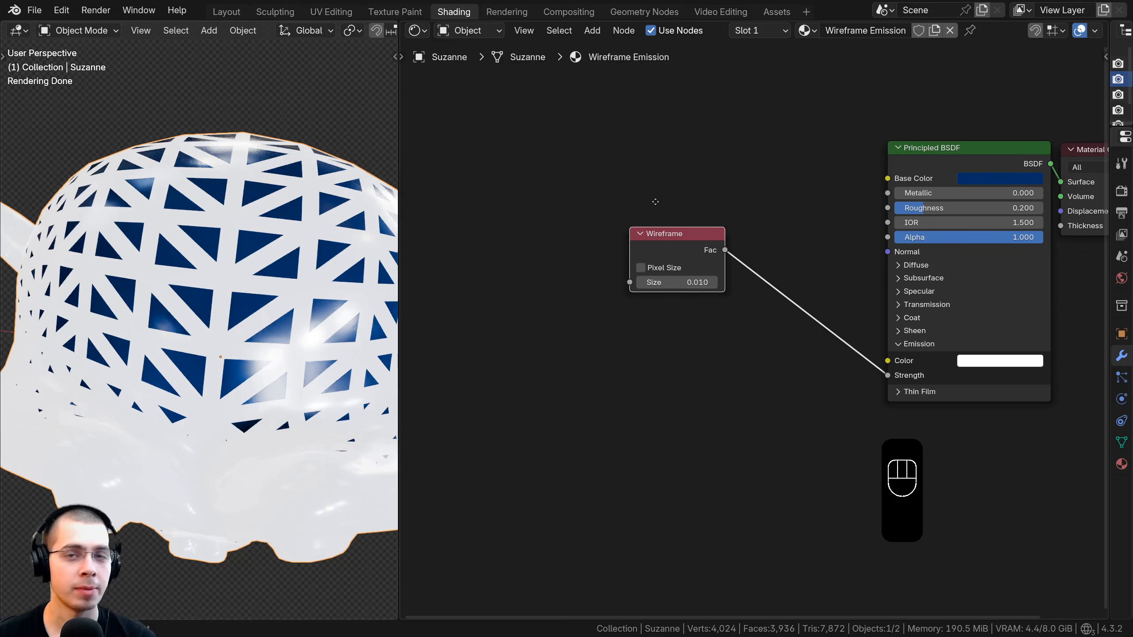
Step: Add a Math node in front of the Wireframe node and connect its Value output to the Wireframe's Size
mouse_move(655, 201)
middle_mouse_down()
mouse_move(665, 198)
mouse_move(635, 192)
middle_mouse_up()
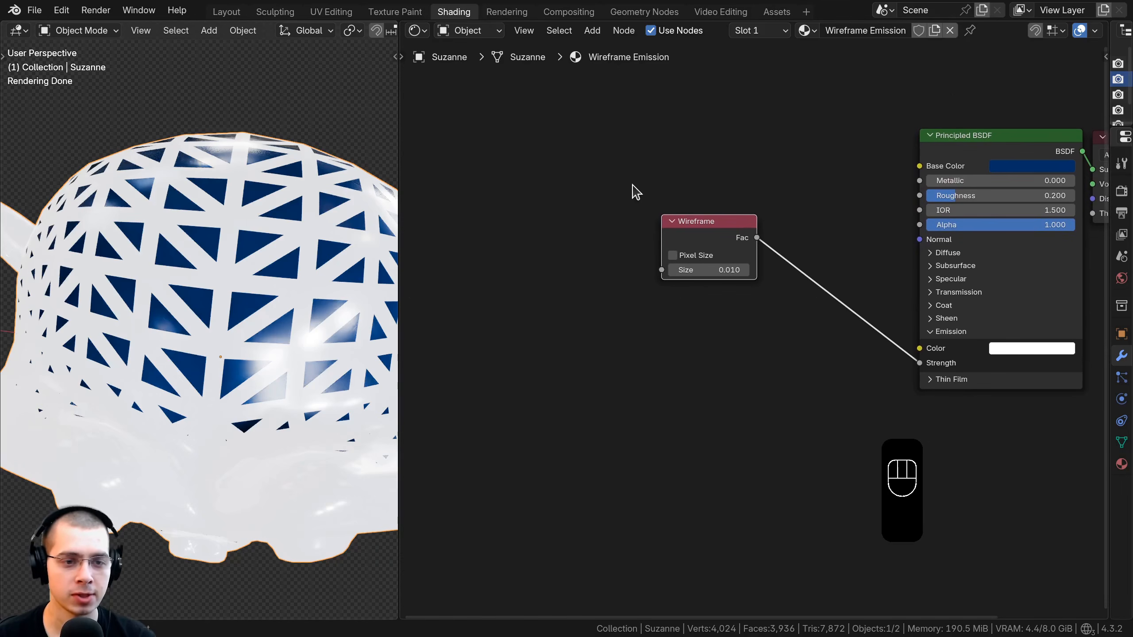
key("shift+a")
type("math")
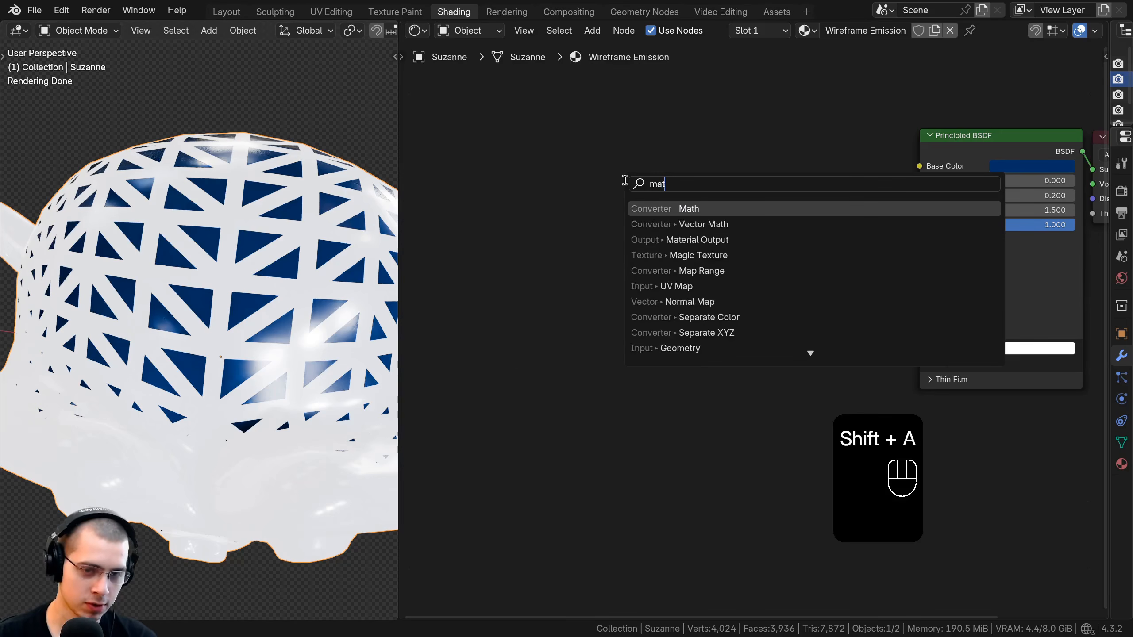
left_click(662, 207)
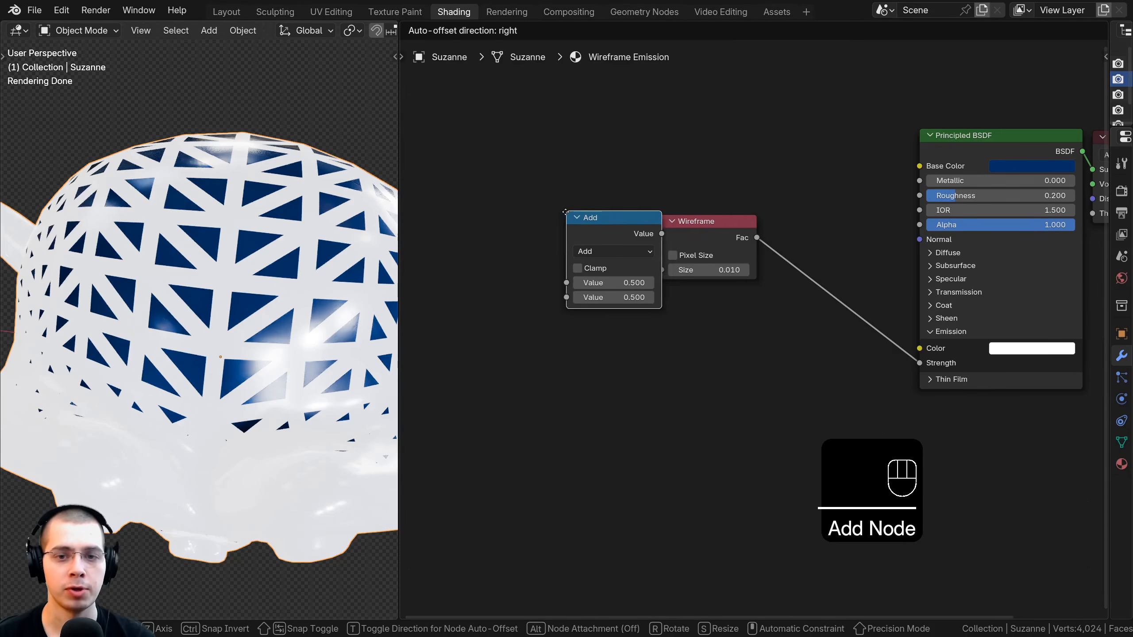
scroll(564, 294, "up", 1)
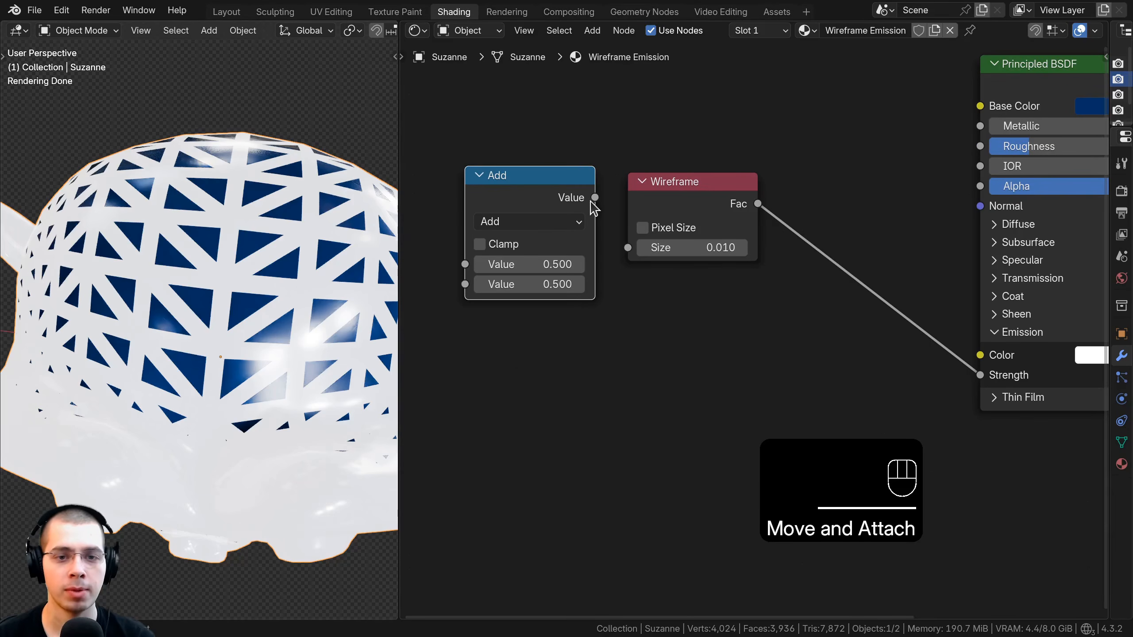
left_click_drag(595, 198, 628, 249)
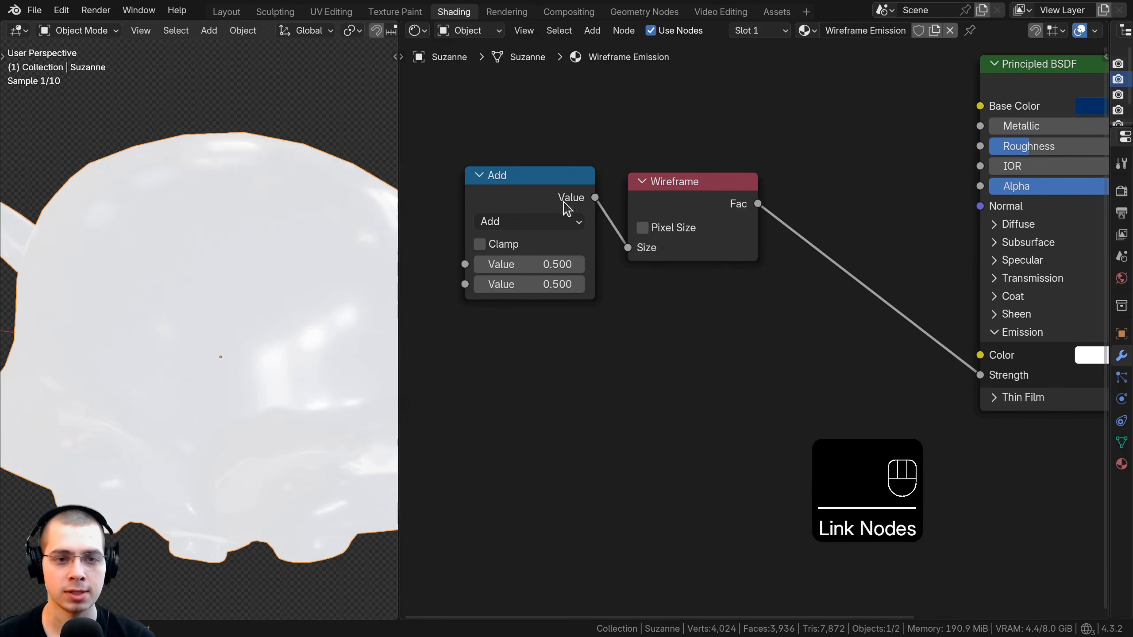
left_click_drag(569, 213, 584, 204)
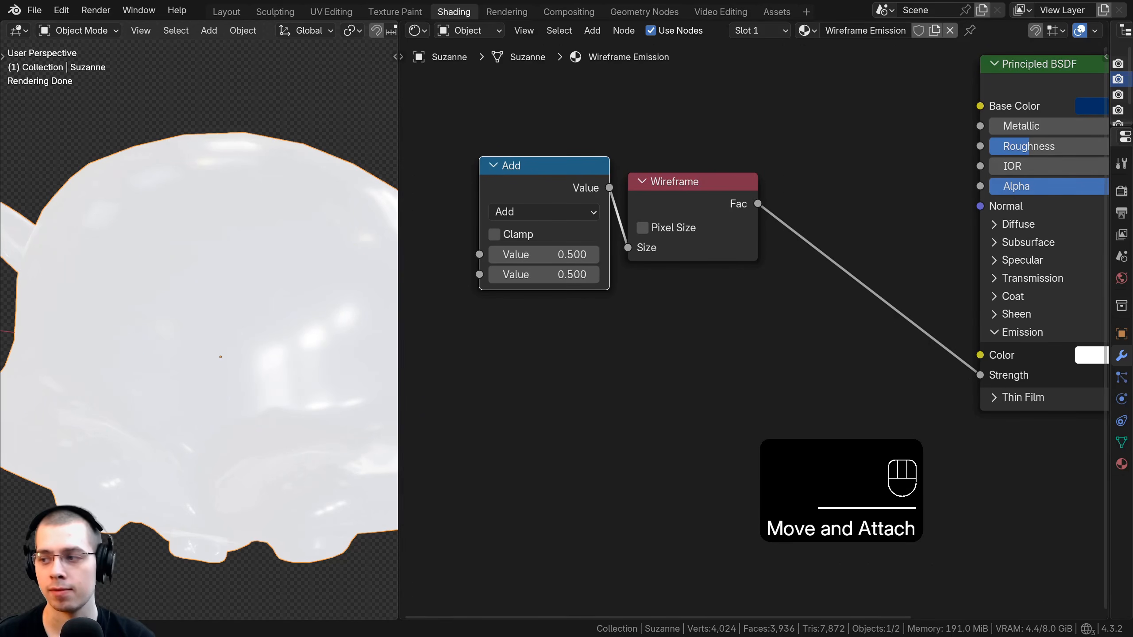
Step: Change the Math node to Divide, with a first value of 1 and a second value of 1000
left_click(576, 212)
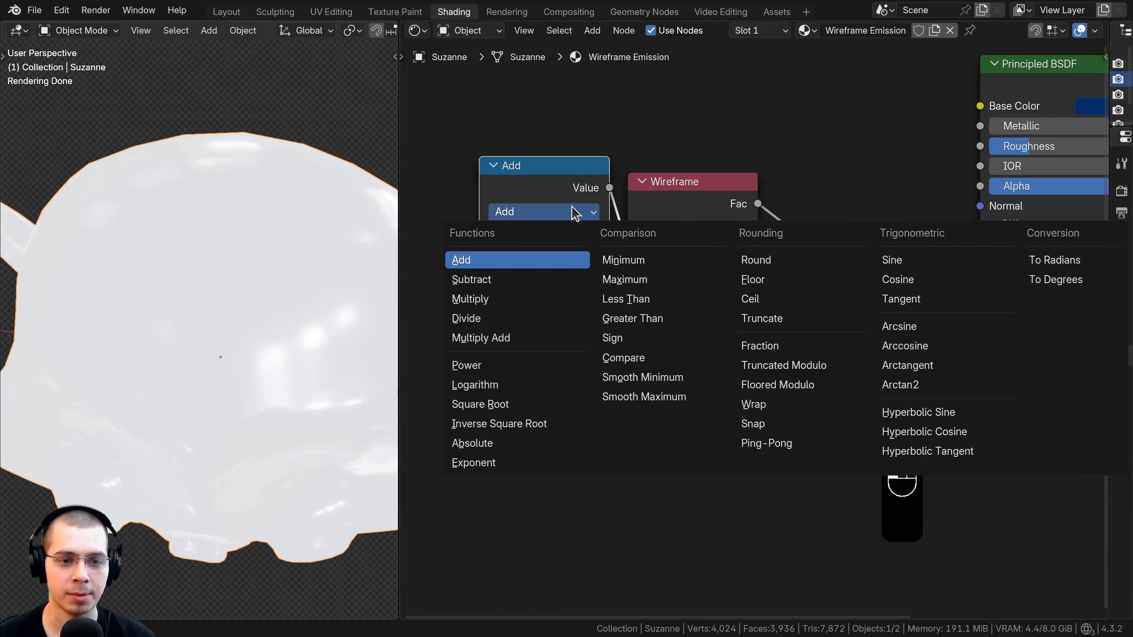
left_click(518, 318)
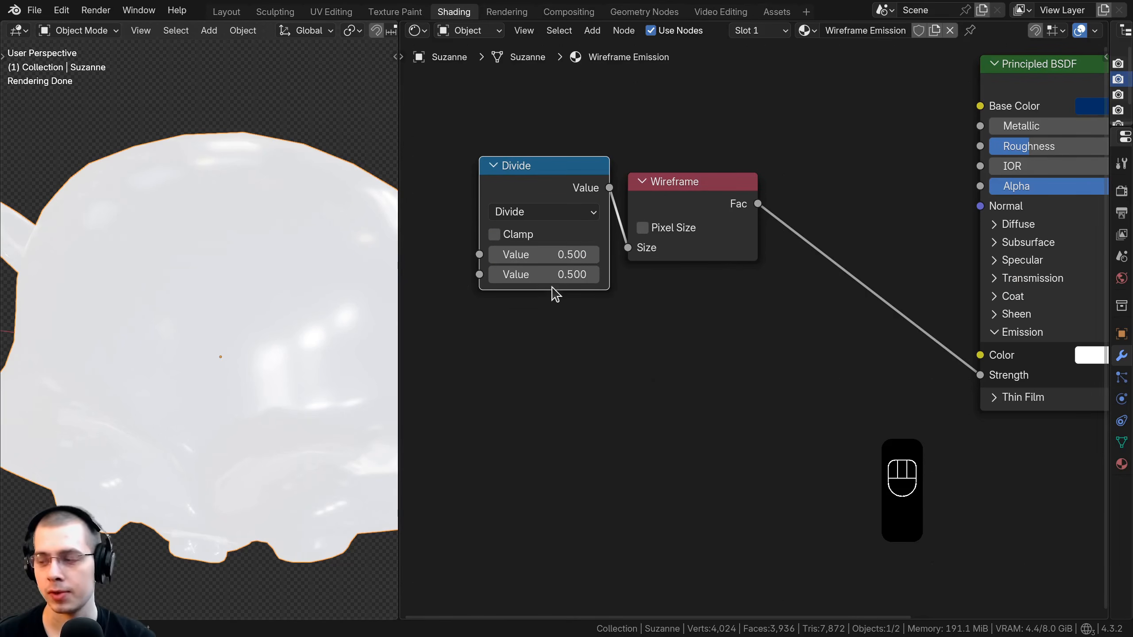
left_click(553, 254)
type("1")
key("Return")
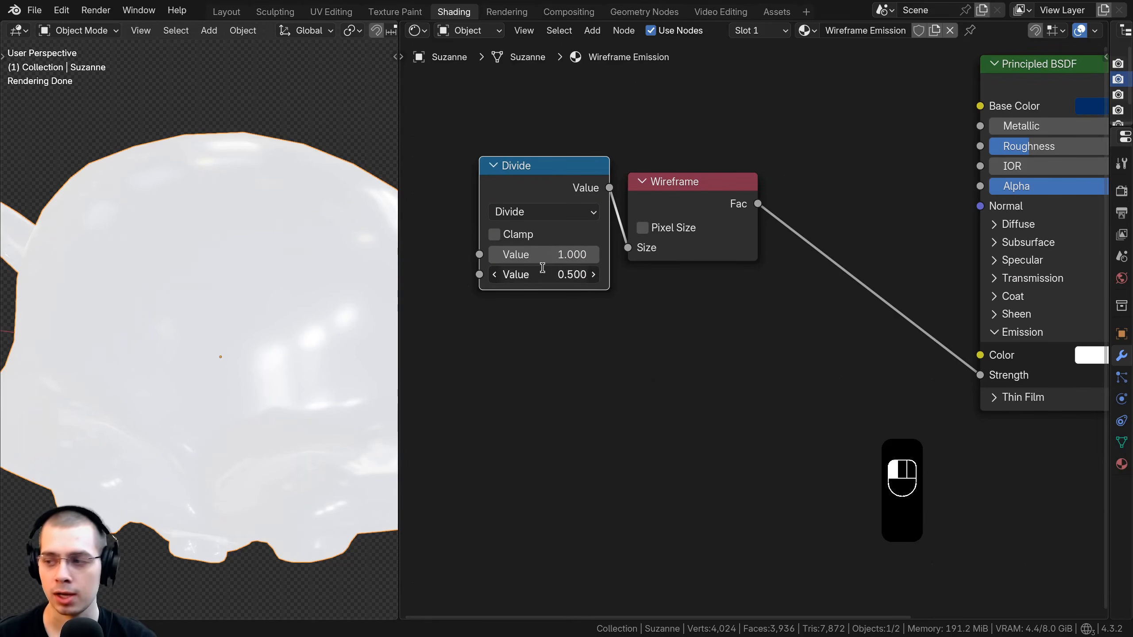
left_click(543, 268)
type("1--")
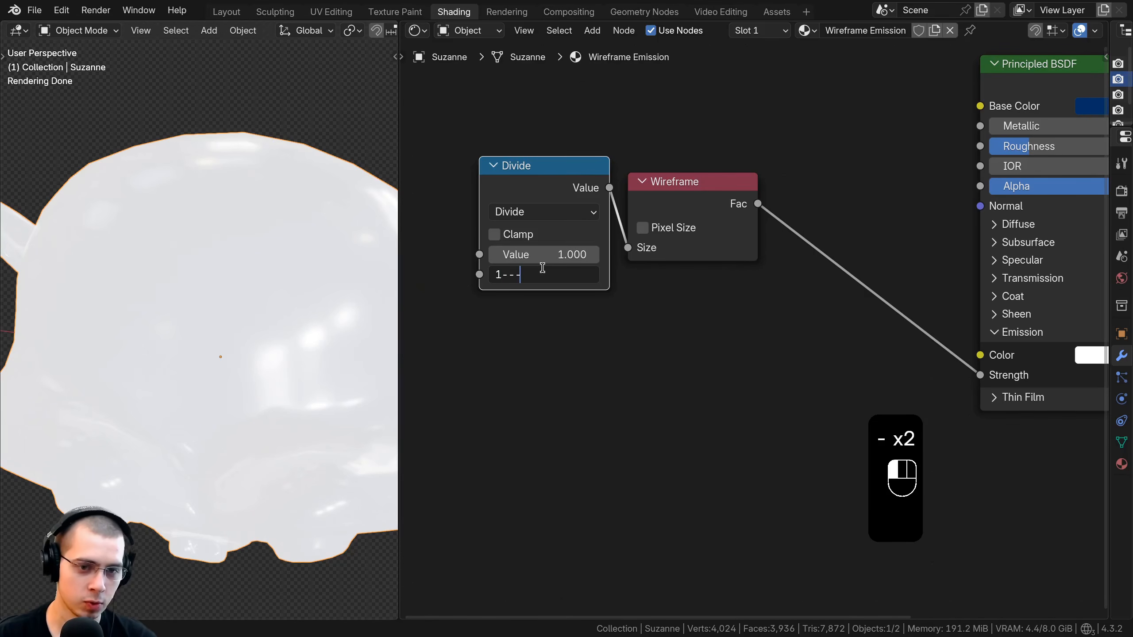
type("-")
key("BackSpace")
key("BackSpace")
key("BackSpace")
type("000")
key("Return")
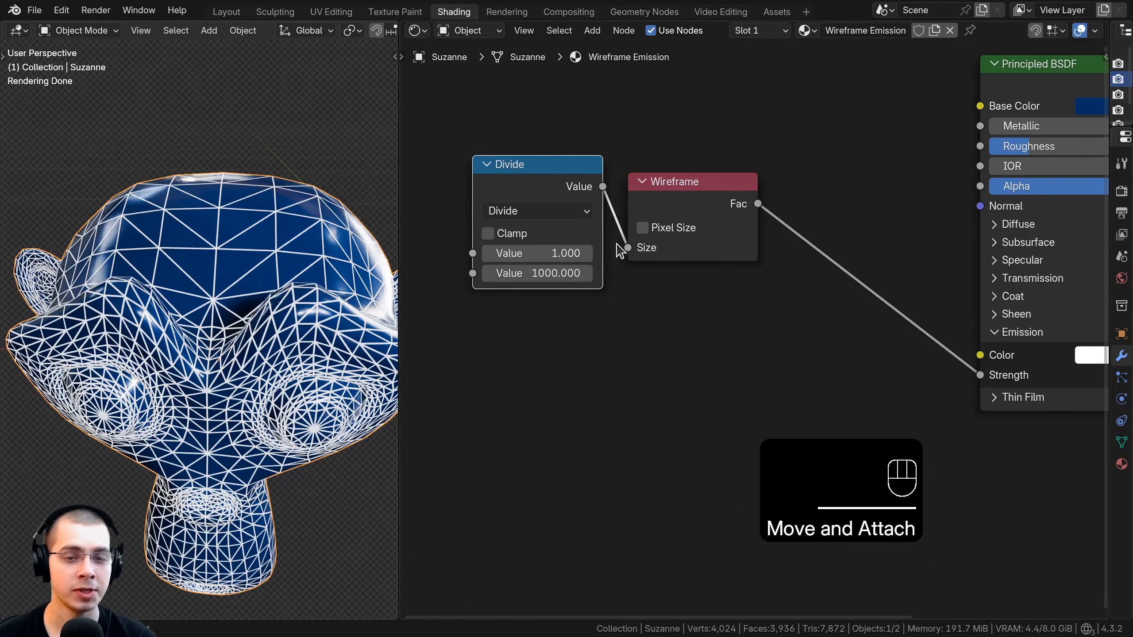
Step: Nudge the Wireframe node into line beside the Divide node and inspect the thin wireframe on the monkey's face
mouse_move(500, 255)
left_mouse_down()
mouse_move(748, 255)
mouse_move(504, 254)
left_mouse_up()
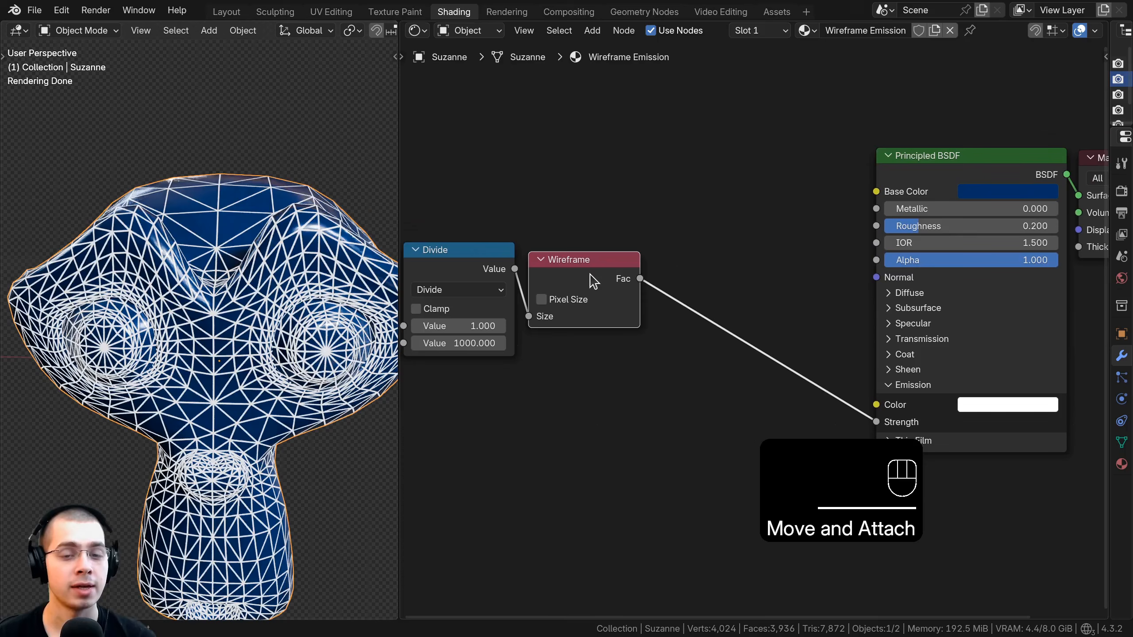
left_click_drag(589, 274, 588, 262)
middle_click_drag(711, 315, 678, 266)
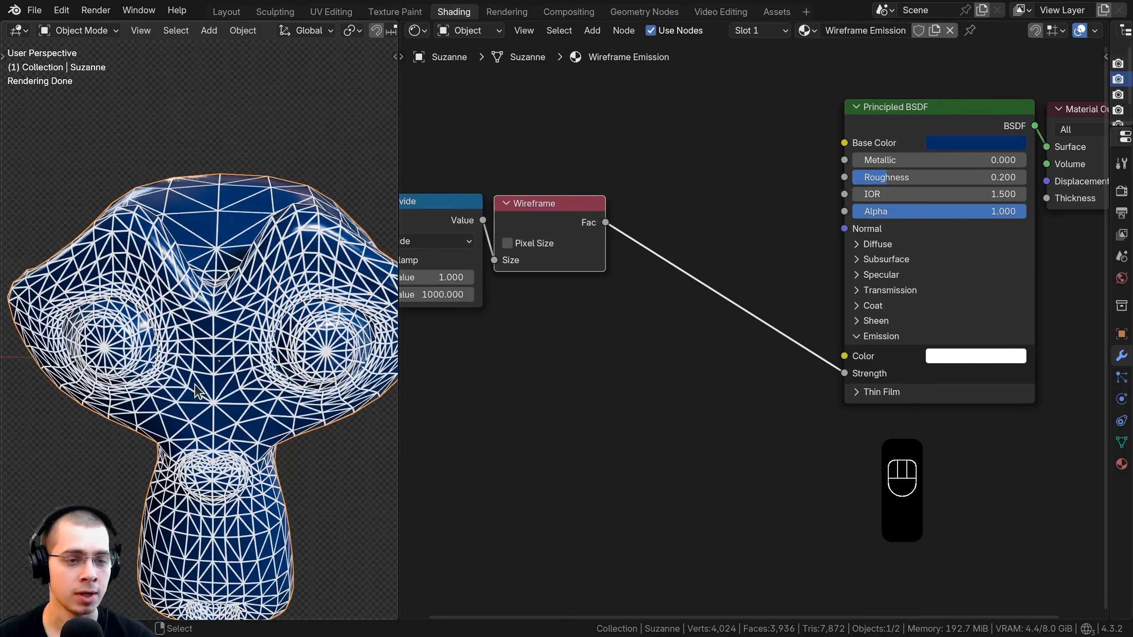
middle_click_drag(198, 364, 204, 387)
Step: Duplicate the Divide node and insert the copy between the Wireframe node and the Principled BSDF's Emission Strength
middle_click_drag(561, 369, 576, 377)
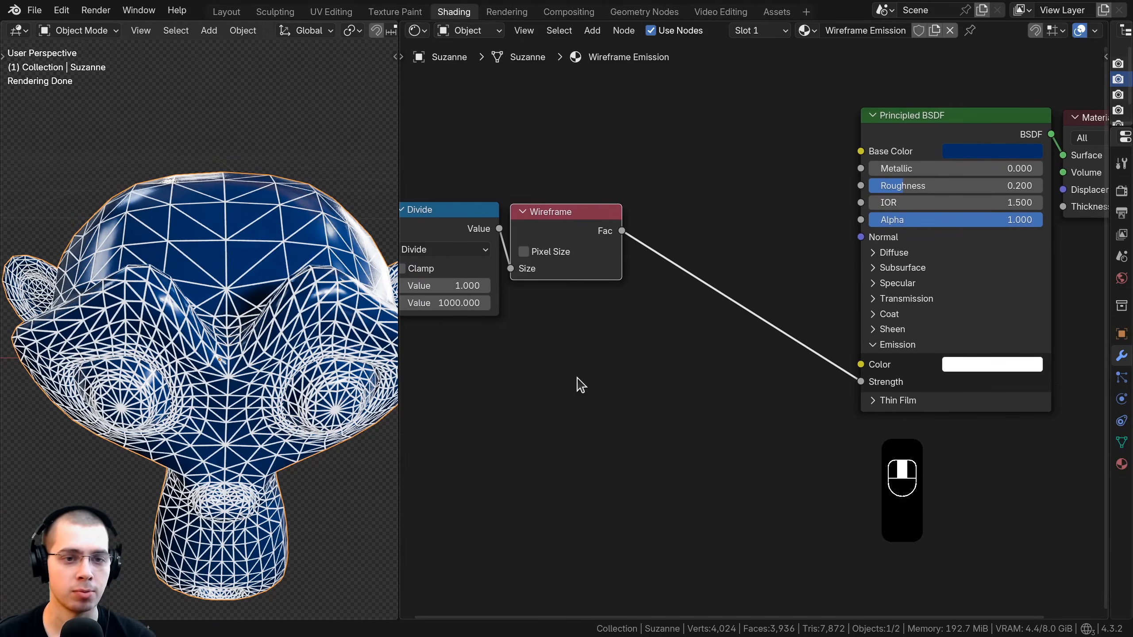
left_click(466, 220)
scroll(464, 223, "down", 1)
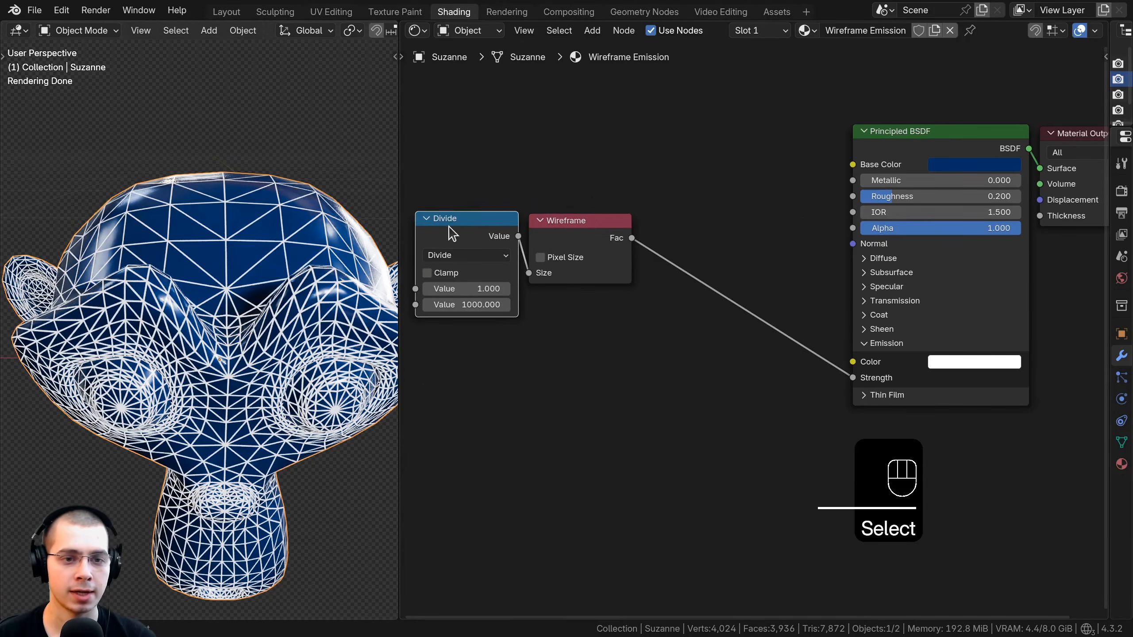
key("shift+d")
left_click(691, 247)
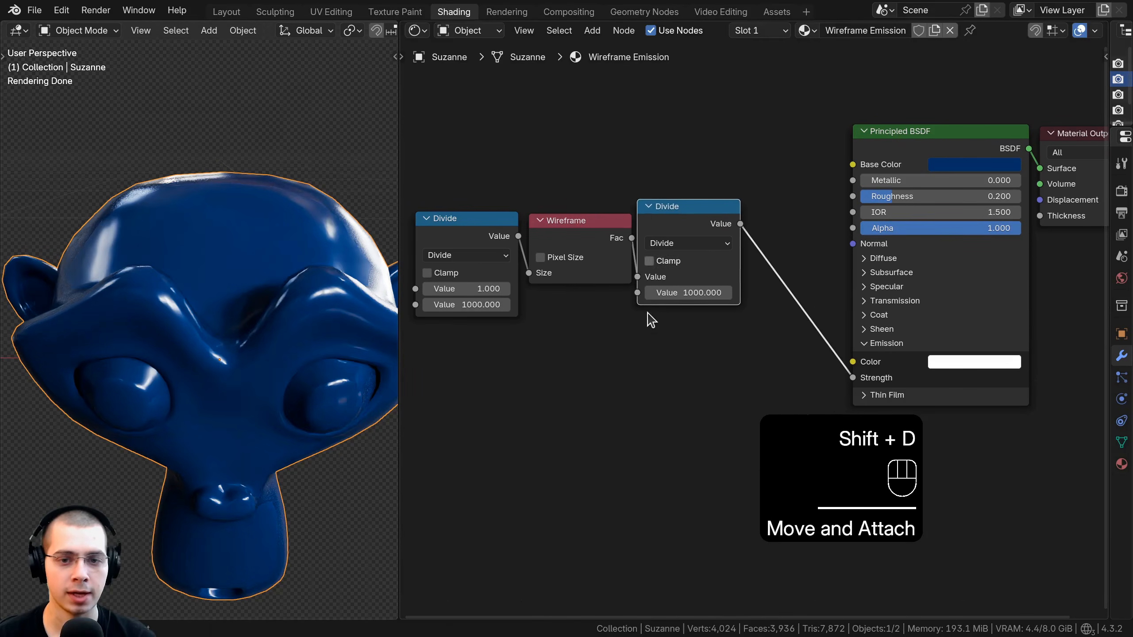
Step: Change the duplicated Math node to Multiply and set its second value to 1
scroll(656, 285, "up", 1)
left_click(672, 237)
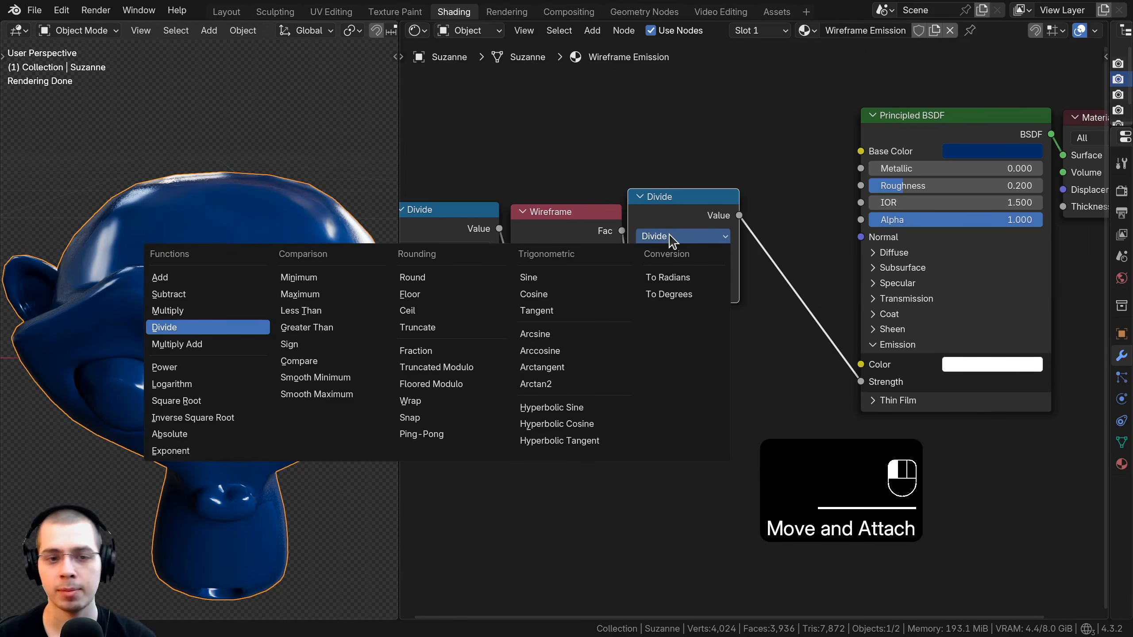
left_click(196, 310)
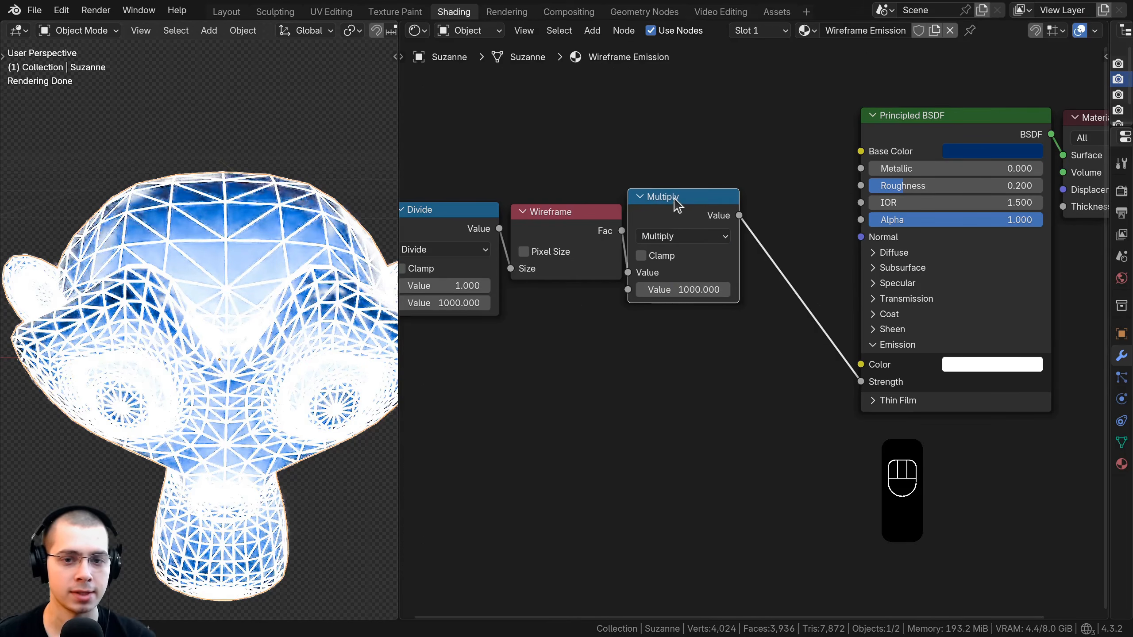
left_click_drag(677, 203, 682, 207)
left_click(684, 290)
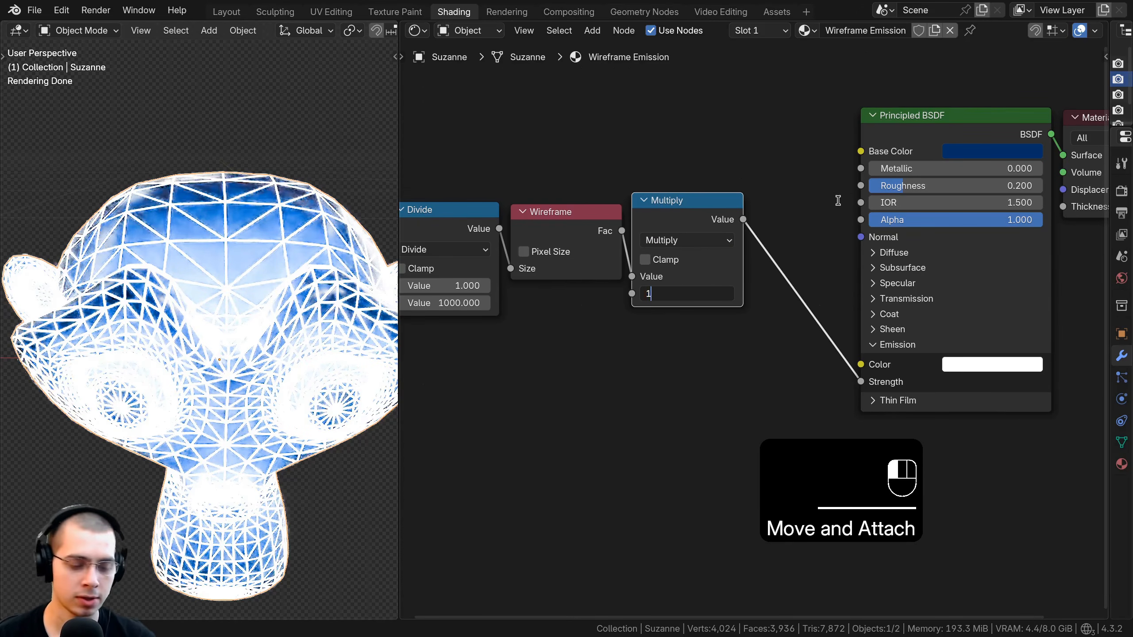
key("Return")
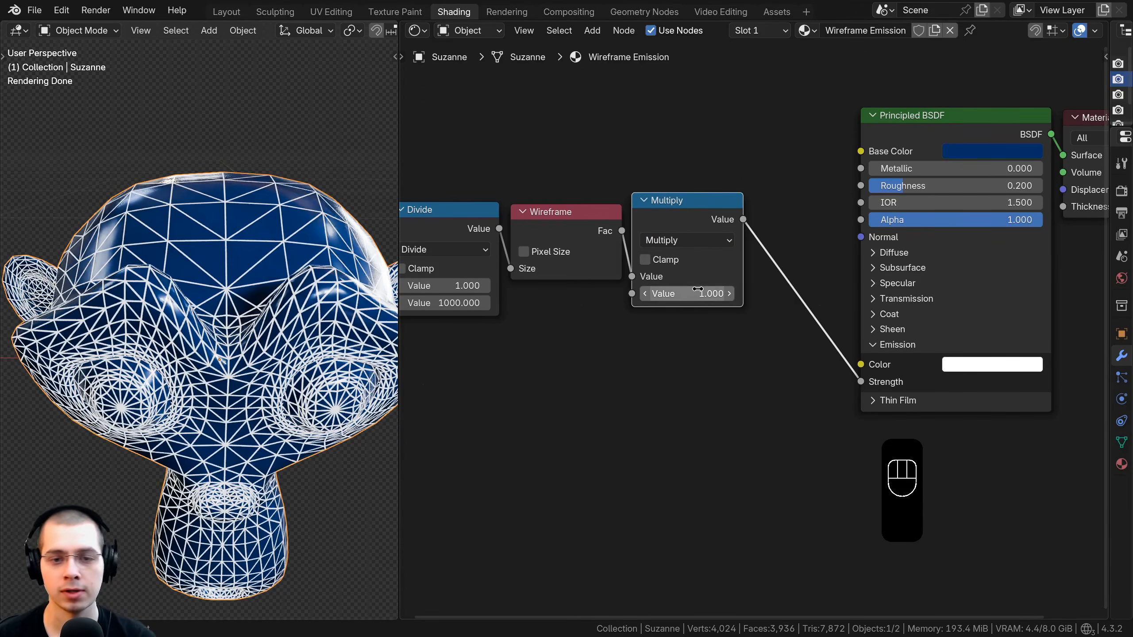
Step: Try changing the Multiply node's second value to test the emission strength, and inspect the wireframe on the monkey
left_click_drag(687, 294, 1022, 294)
scroll(203, 252, "down", 2)
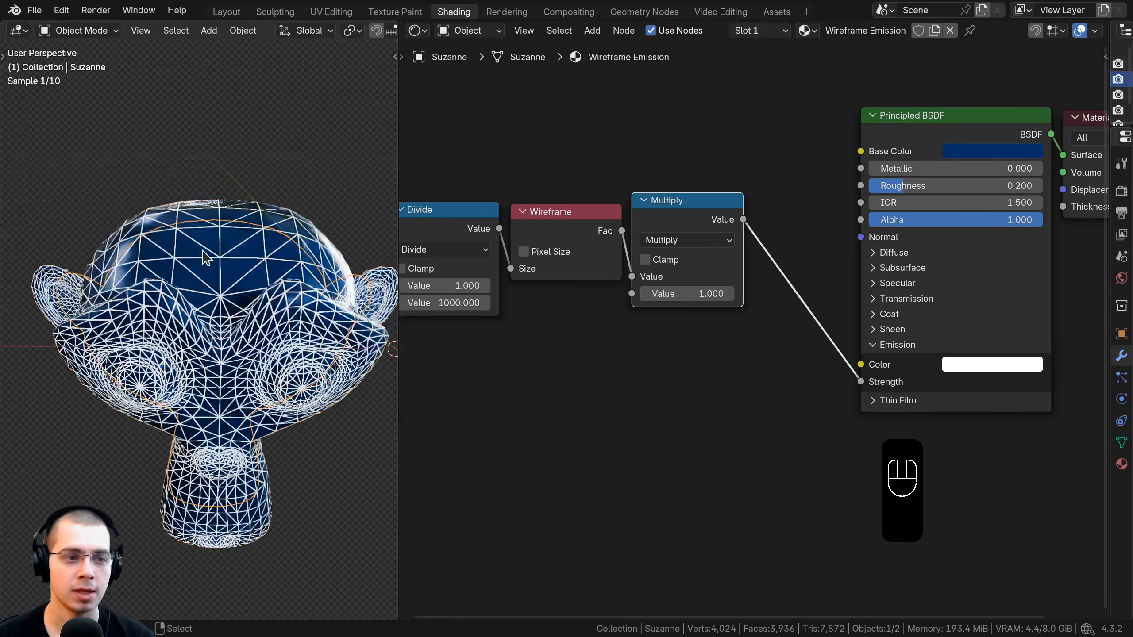
scroll(206, 258, "down", 2)
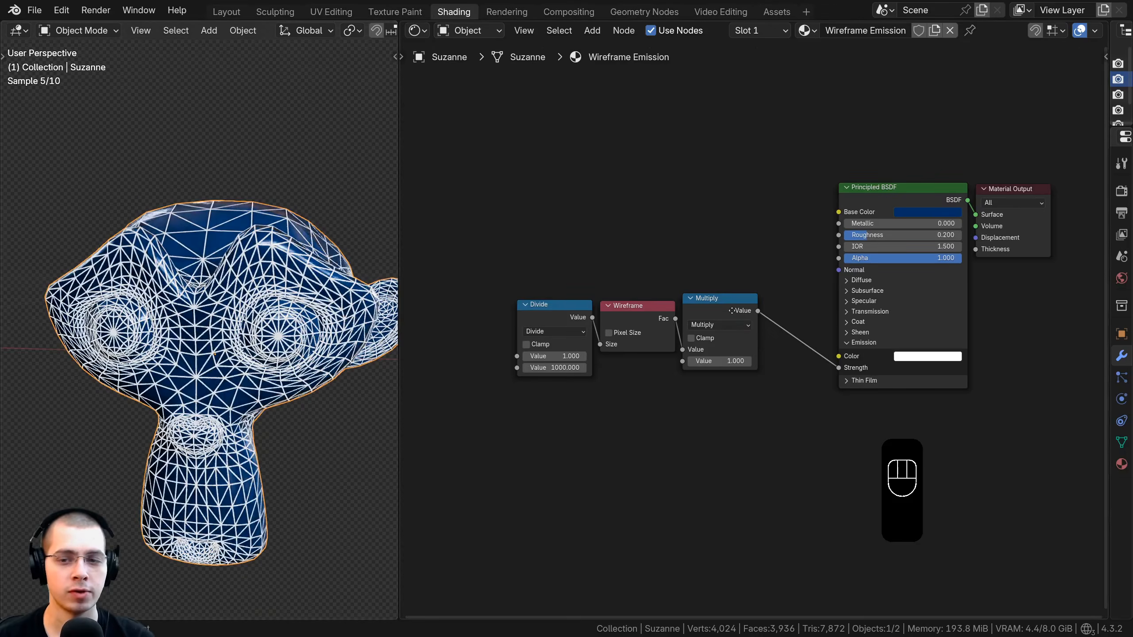
scroll(835, 341, "up", 3)
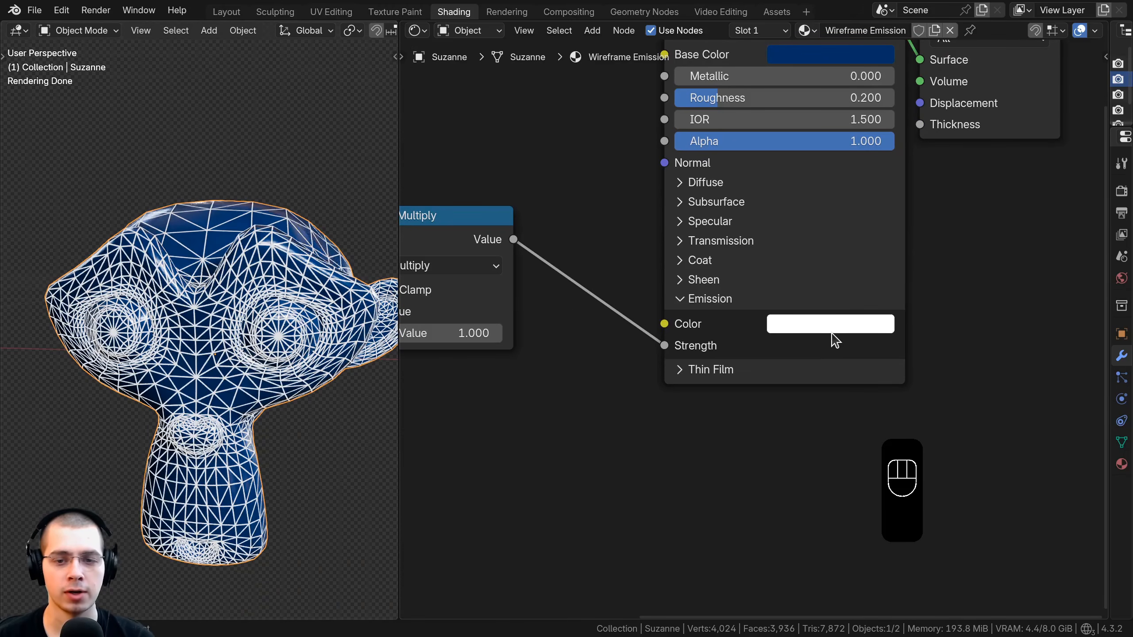
Step: Try changing the Principled BSDF's Emission Color, cancel the change, and inspect the wireframe on the monkey
left_click(835, 326)
left_click_drag(846, 105, 847, 177)
right_click(848, 178)
middle_click_drag(285, 250, 288, 279)
middle_click_drag(287, 278, 280, 255, "shift")
scroll(479, 263, "down", 5)
middle_click_drag(471, 256, 754, 362)
scroll(754, 362, "down", 1)
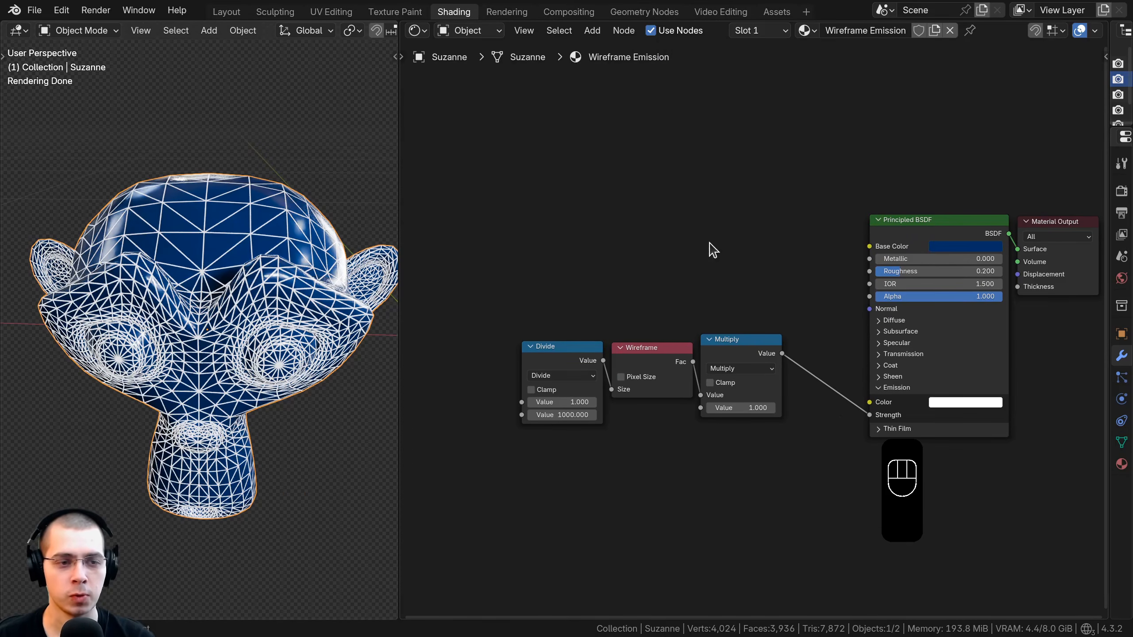
middle_click_drag(196, 201, 195, 245)
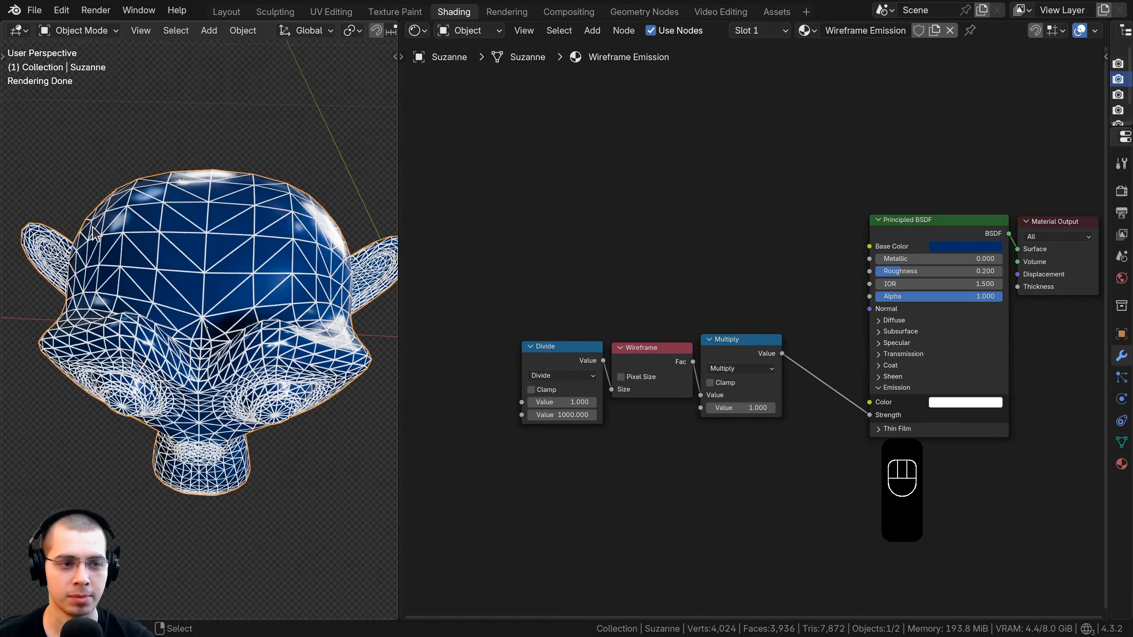
Step: Add a Noise Texture node and place it above the Divide and Wireframe nodes
key("shift+a")
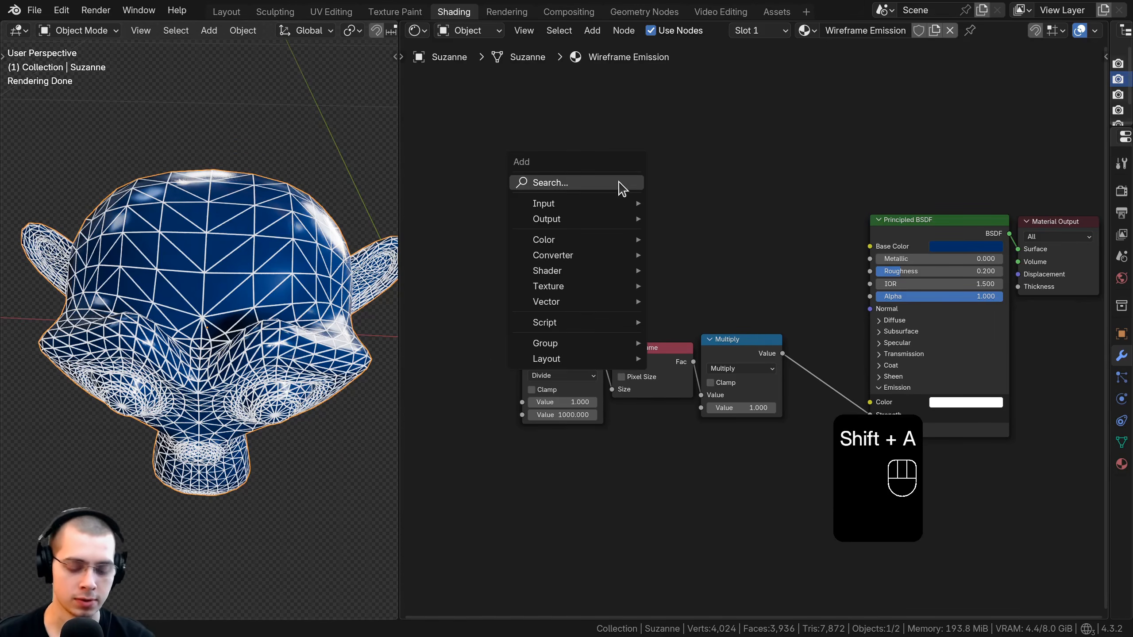
type("noi")
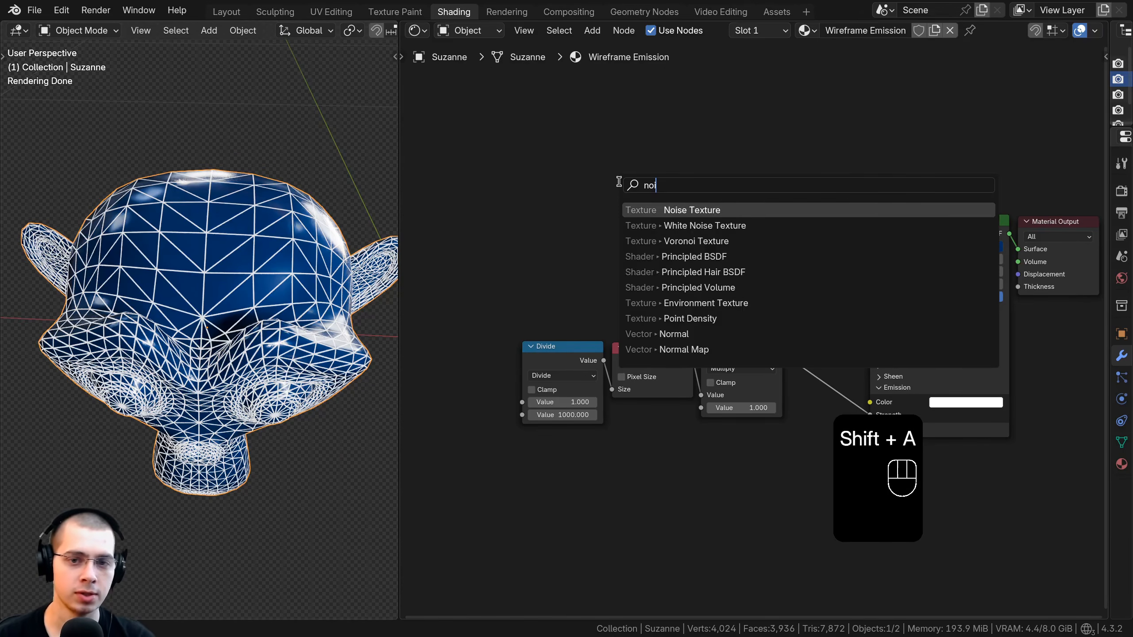
key("Return")
left_click(562, 121)
middle_click_drag(629, 146, 671, 159)
left_click_drag(671, 160, 666, 156)
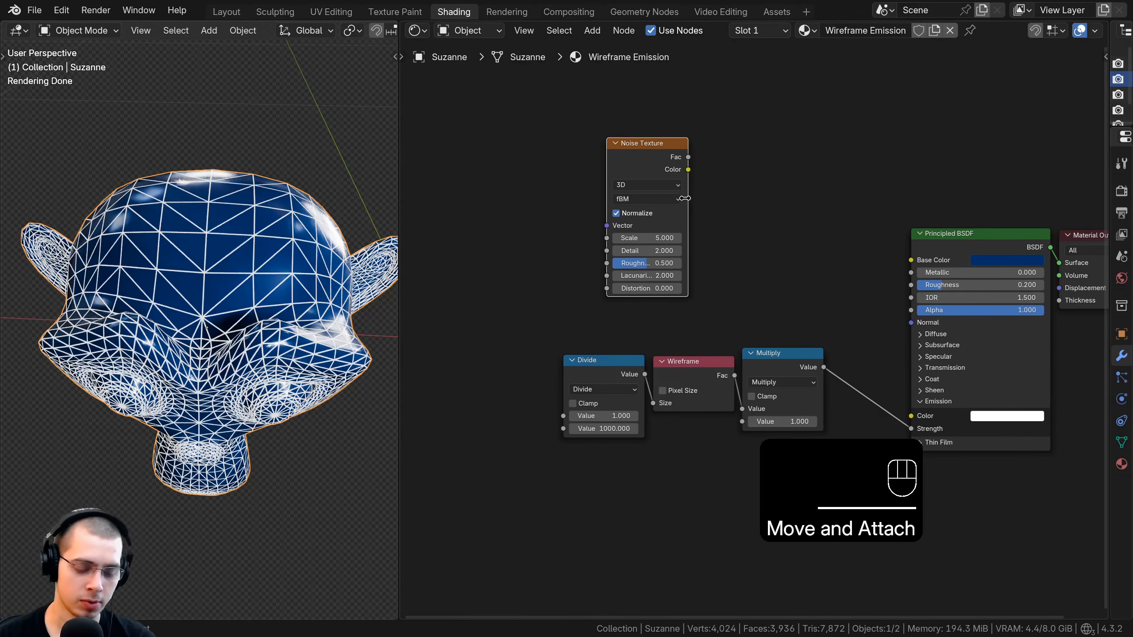
Step: Add a texture coordinate setup to the Noise Texture, delete the Mapping node, and link the Object output to the Noise Texture's Vector
key("ctrl+t")
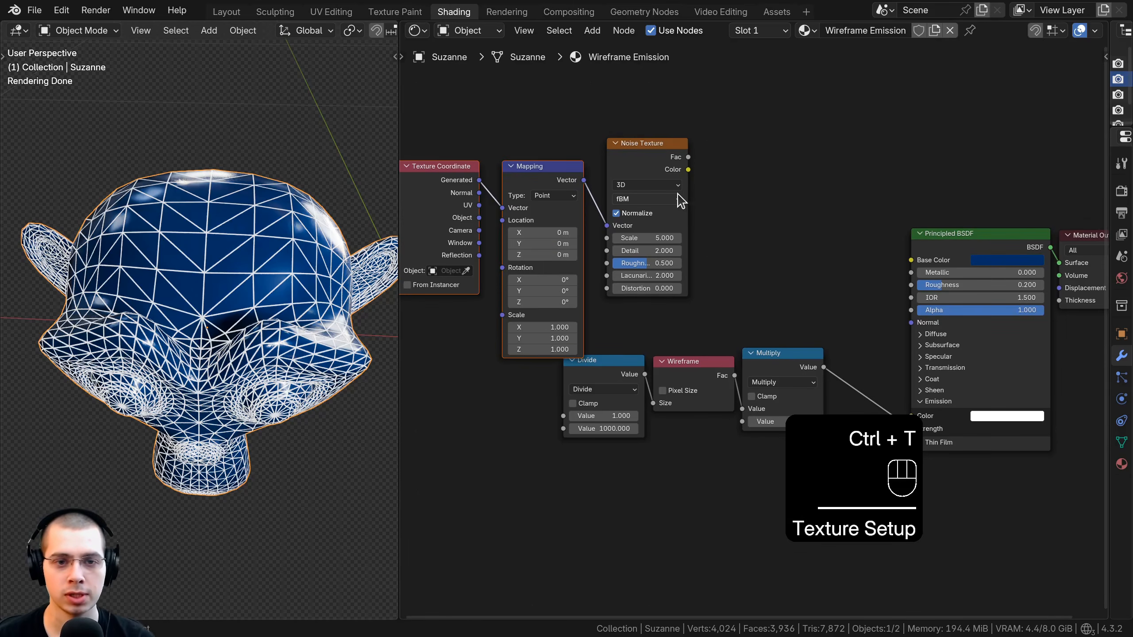
scroll(663, 193, "up", 3)
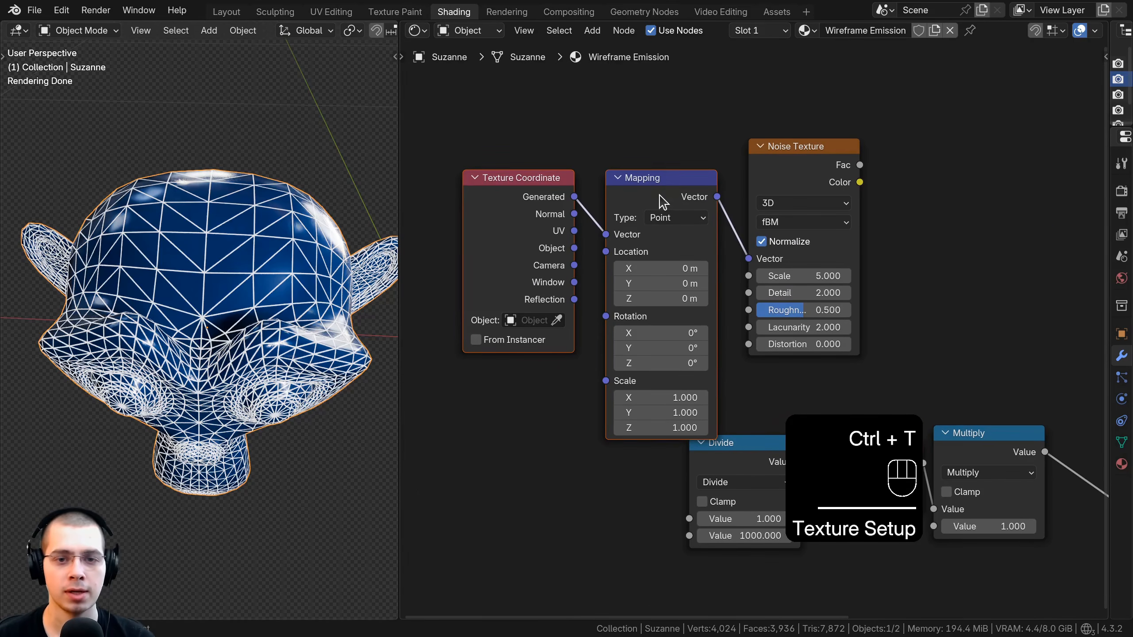
left_click(660, 195)
key("x")
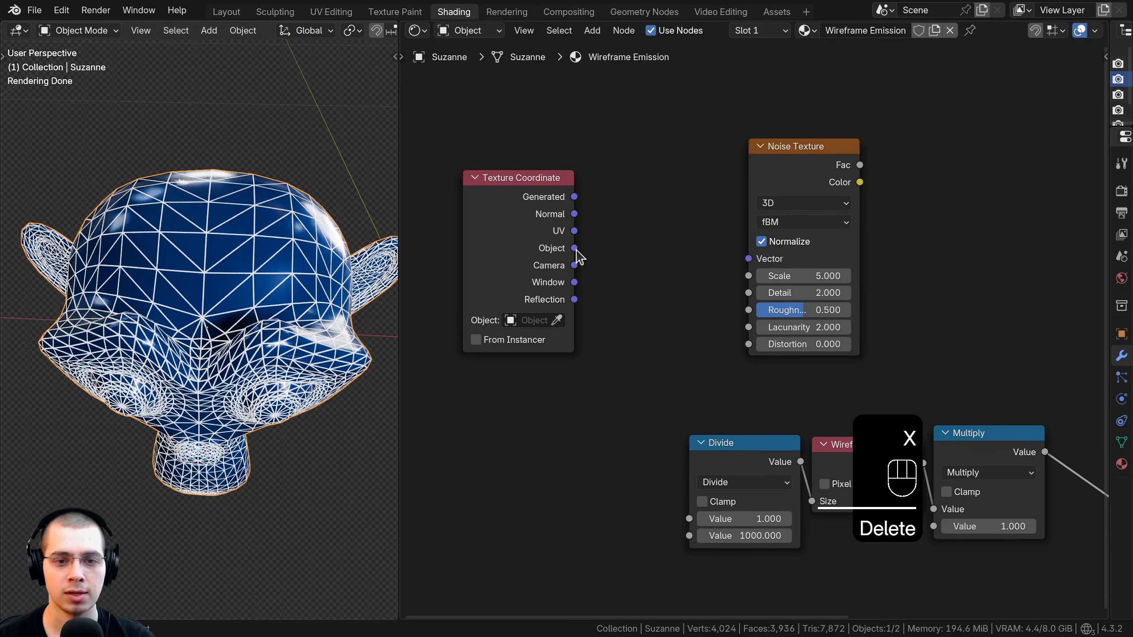
left_click_drag(757, 267, 754, 261)
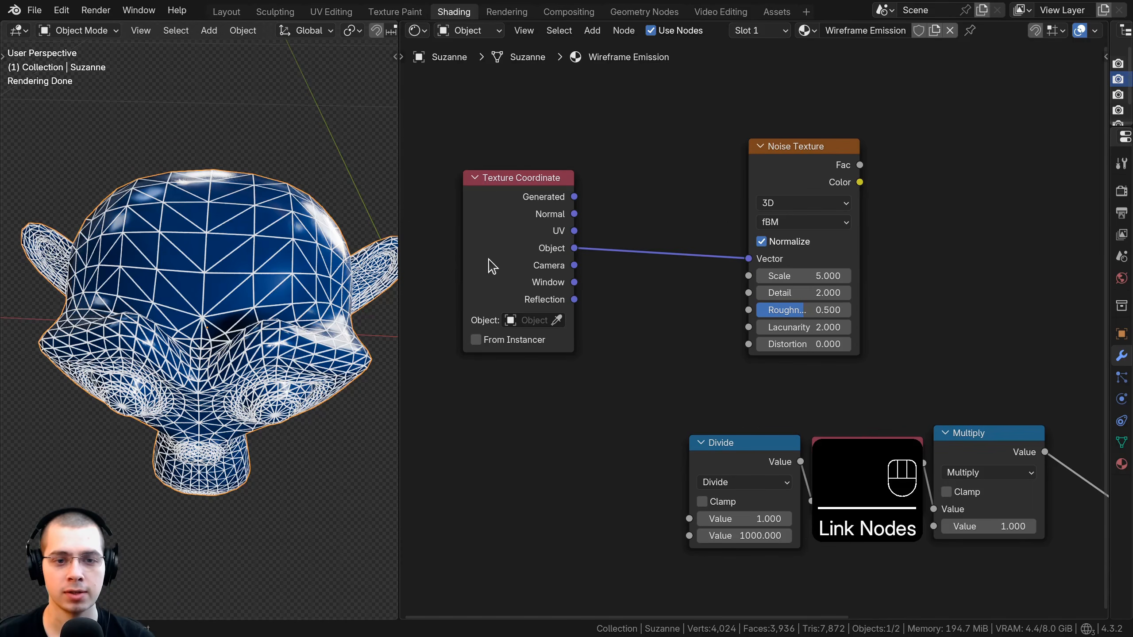
Step: Move the Texture Coordinate node beside the Noise Texture and reposition the pair above the wireframe nodes
left_click_drag(491, 263, 645, 256)
left_click_drag(618, 127, 848, 347)
key("g")
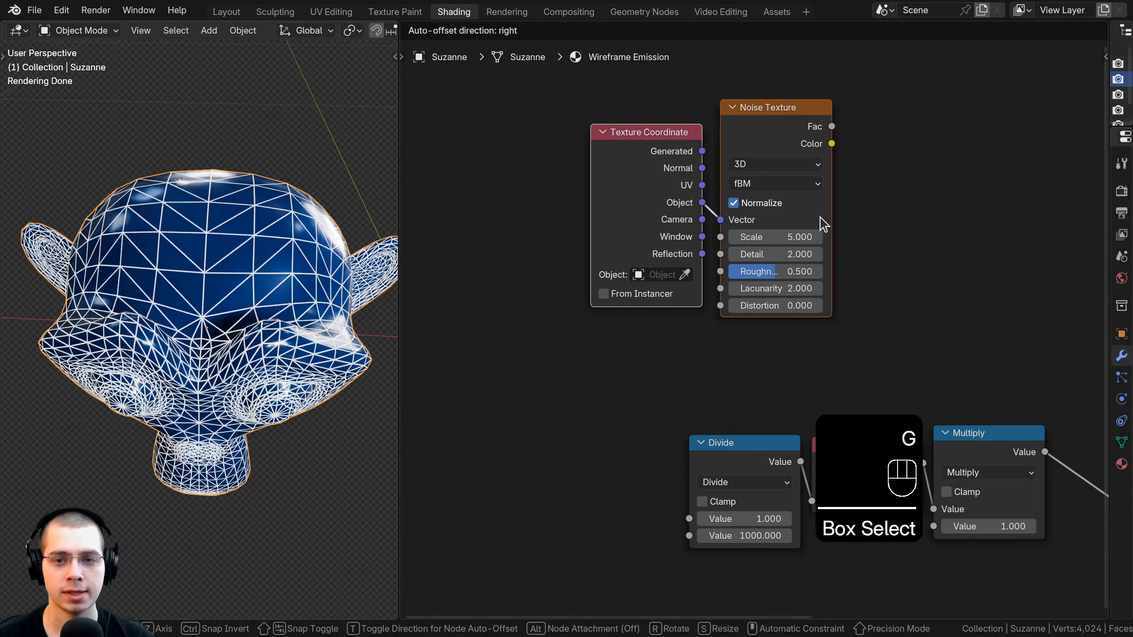
left_click(820, 219)
middle_click_drag(775, 249, 669, 321)
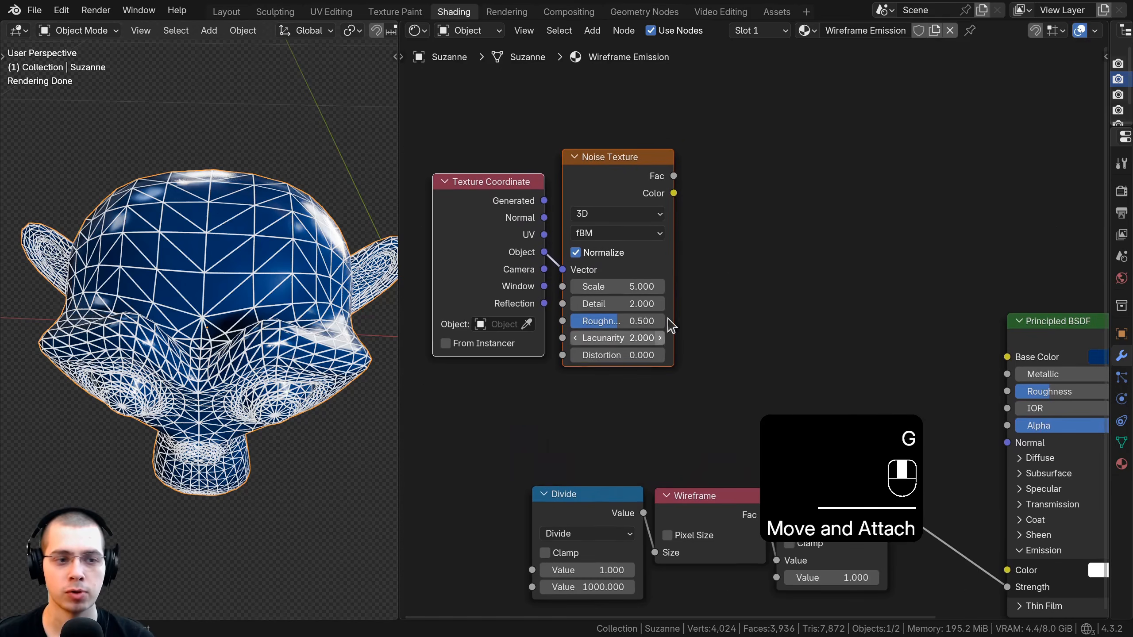
Step: Preview the Noise Texture on the monkey and set its Scale to 20
left_click(622, 174, "ctrl+shift")
scroll(625, 178, "down", 1)
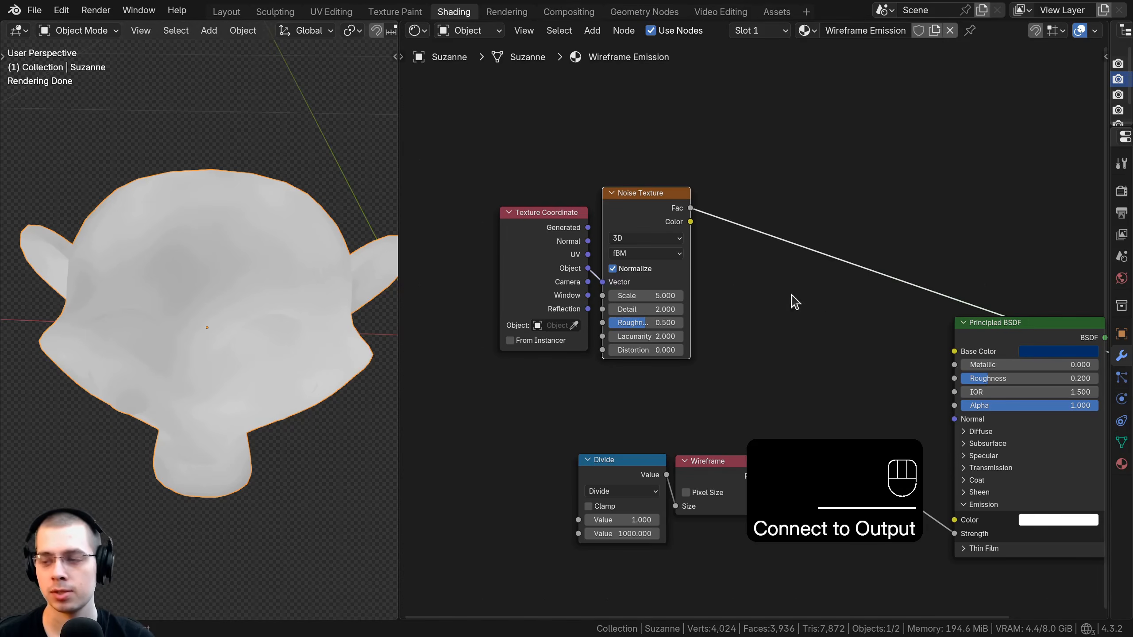
left_click(644, 296)
type("20")
key("Return")
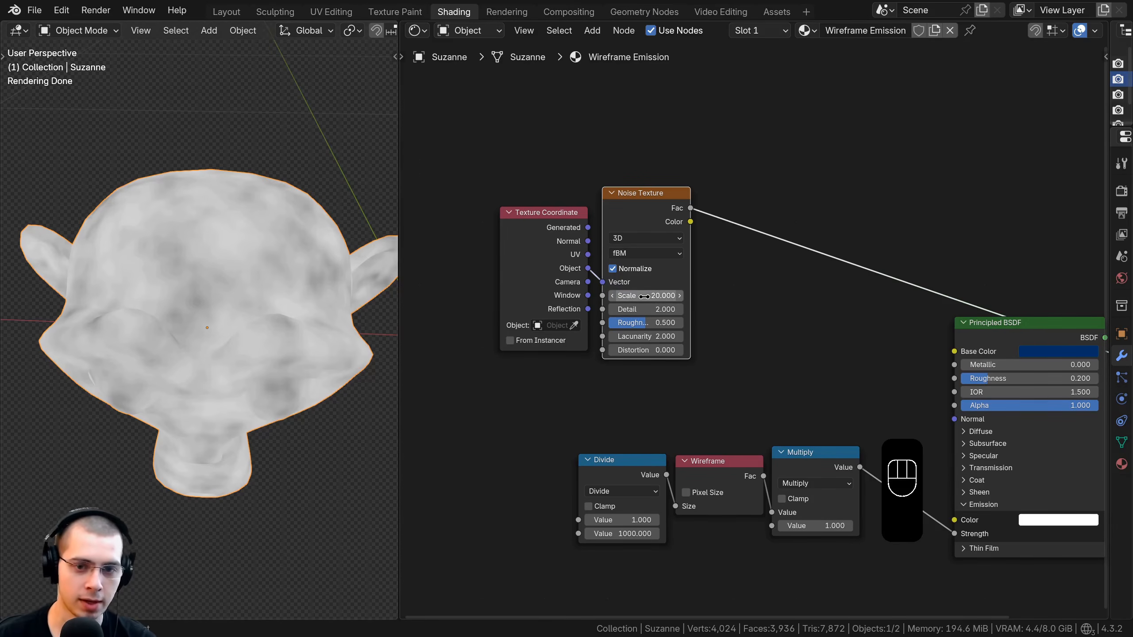
Step: Set the Noise Texture's Detail to 10 and its Roughness to 0.6
scroll(625, 298, "up", 2)
left_click(601, 300)
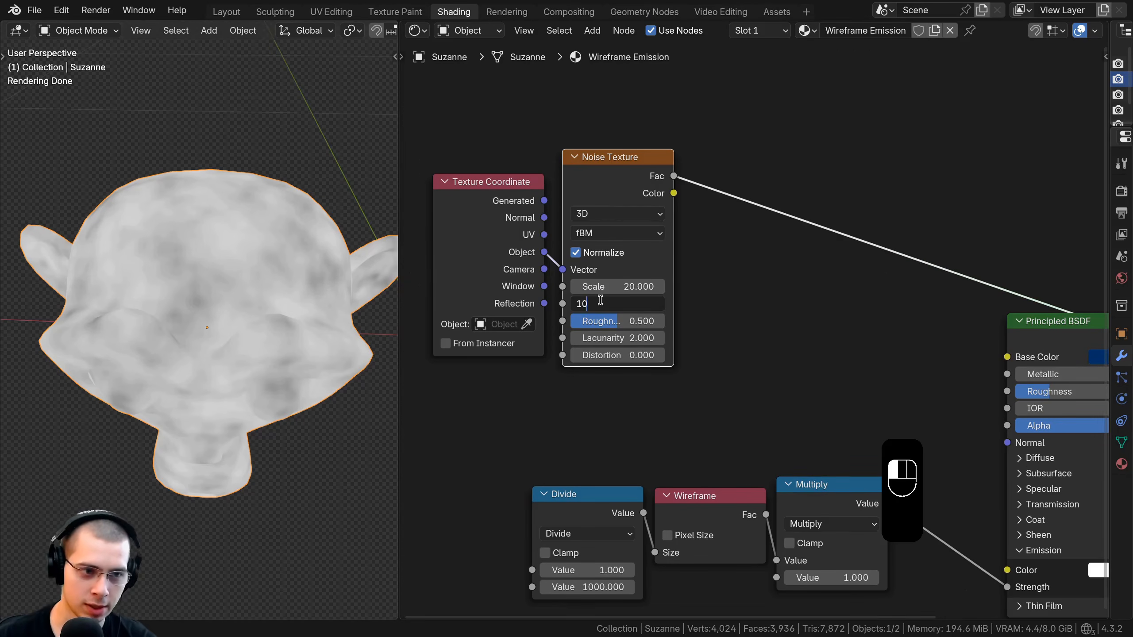
type("10")
key("Return")
scroll(690, 400, "up", 2)
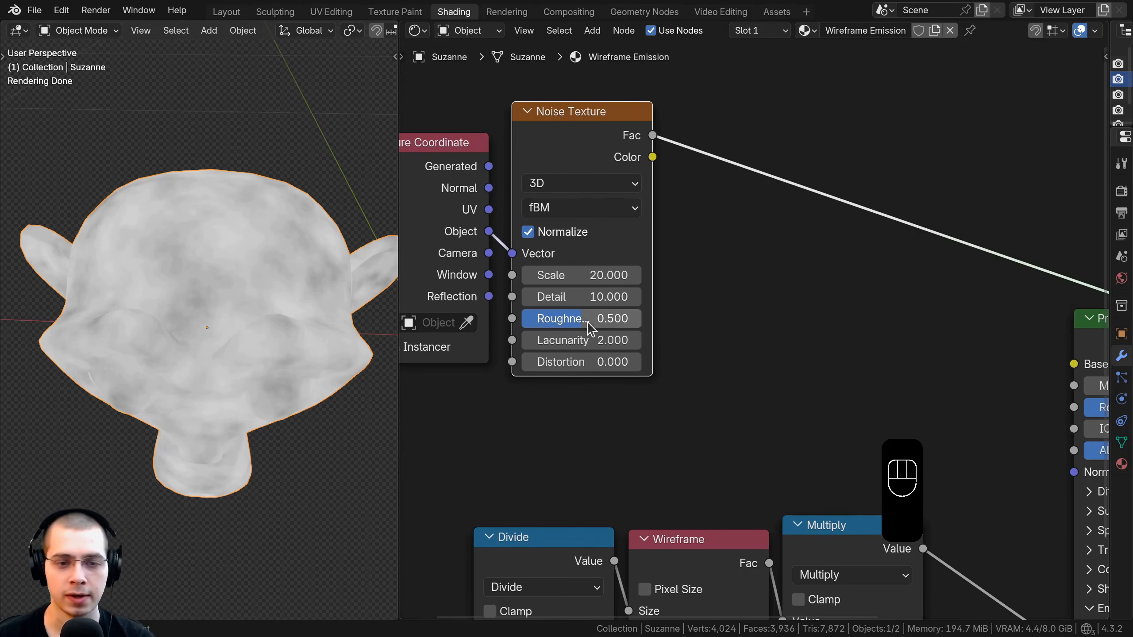
double_click(581, 317)
key("BackSpace")
type("6")
key("Return")
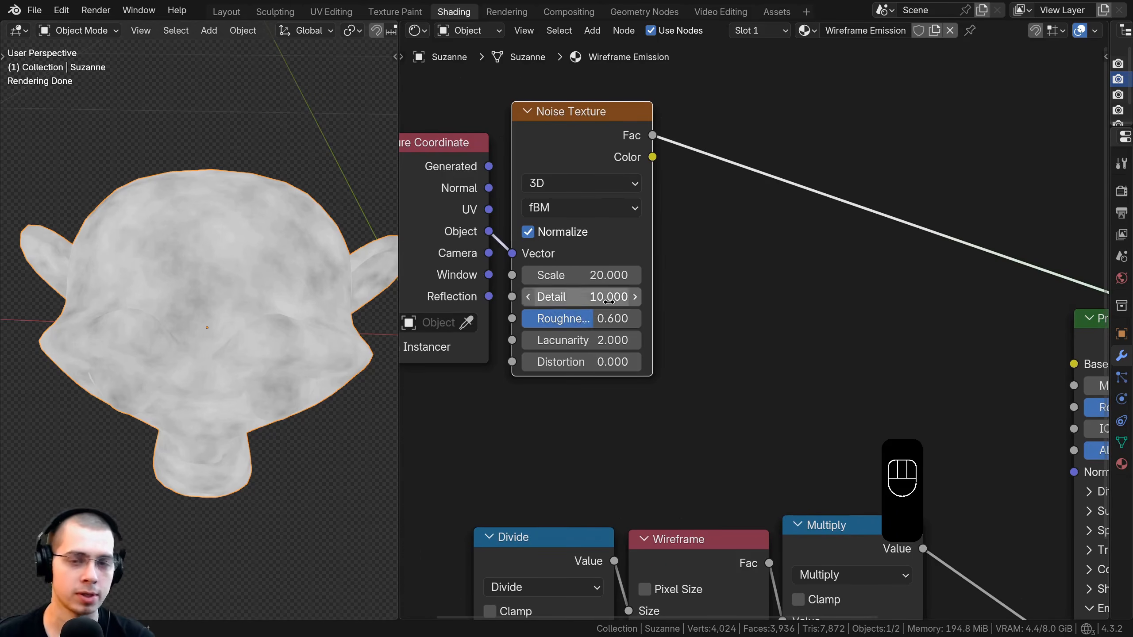
scroll(738, 336, "down", 2)
middle_click_drag(291, 158, 281, 140)
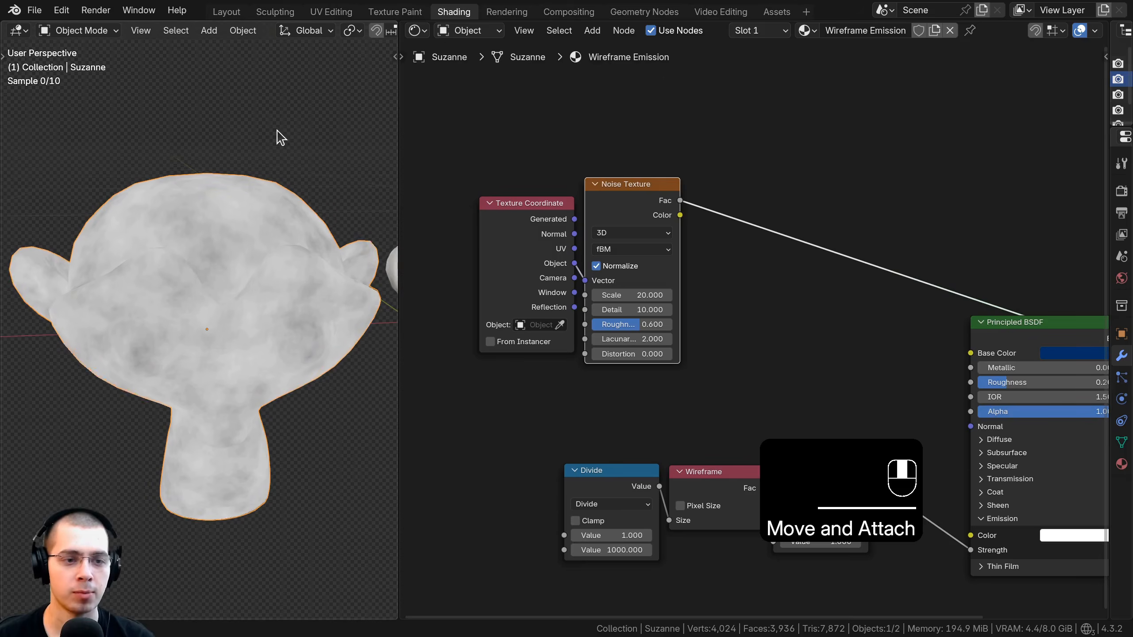
Step: Add a Color Ramp node directly after the Noise Texture, inserted into its output link
middle_click_drag(729, 150, 692, 149)
key("shift+a")
type("c")
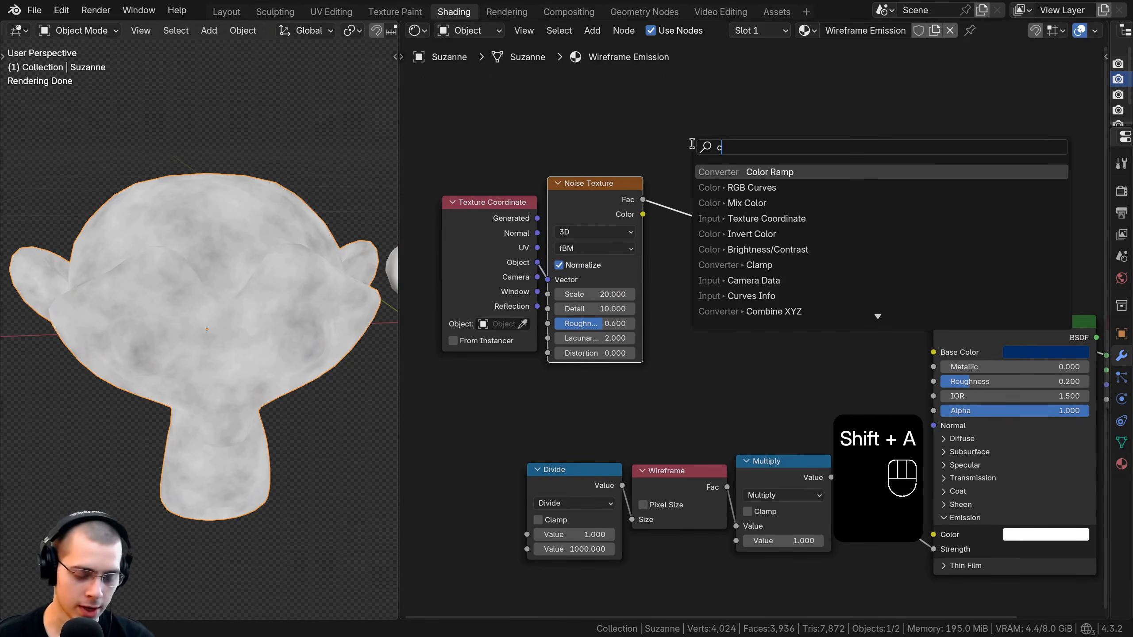
type("ol")
left_click(743, 185)
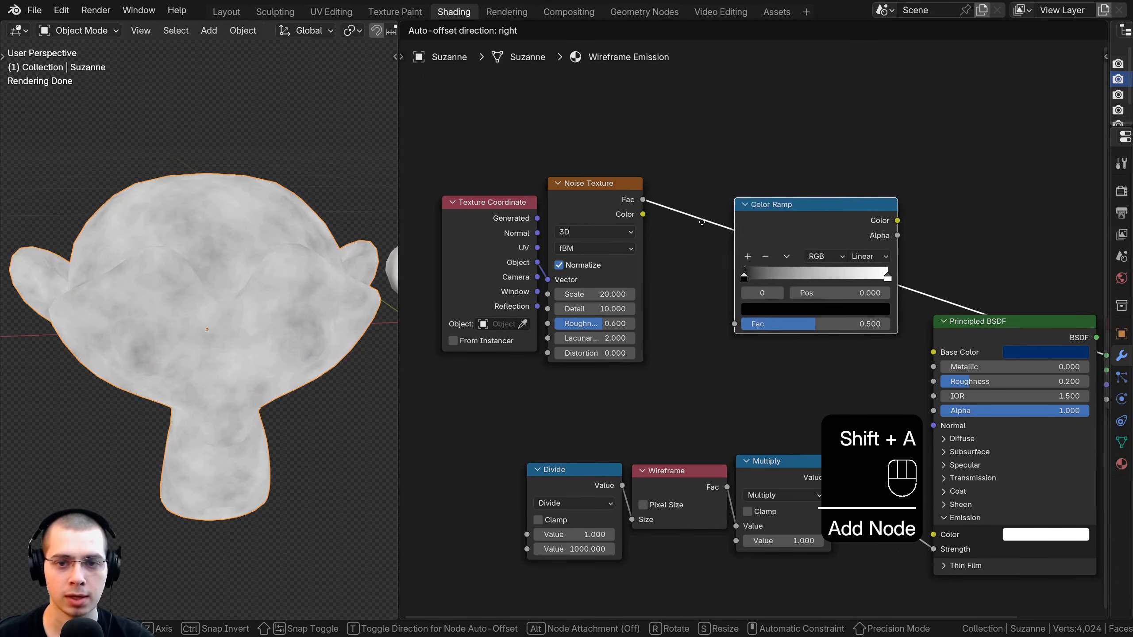
left_click(656, 184)
Step: Bring the Color Ramp's black and white stops closer together, with the white stop at about 0.588, for stronger noise contrast
mouse_move(738, 262)
left_mouse_down()
mouse_move(786, 263)
mouse_move(739, 266)
left_mouse_up()
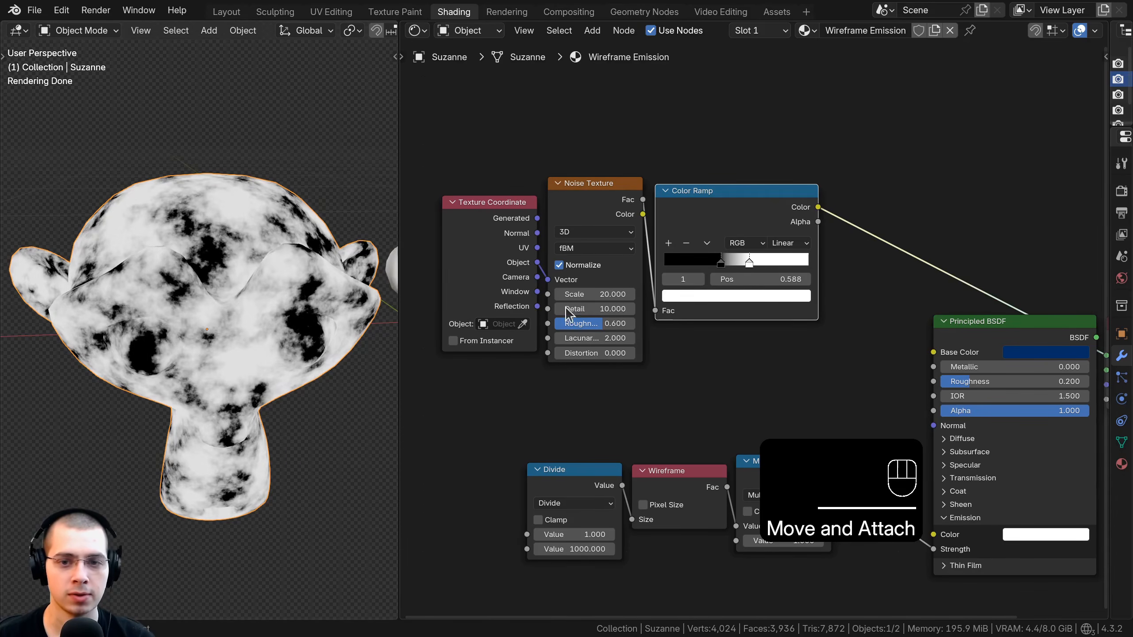
middle_click_drag(197, 269, 204, 292)
scroll(736, 230, "down", 2)
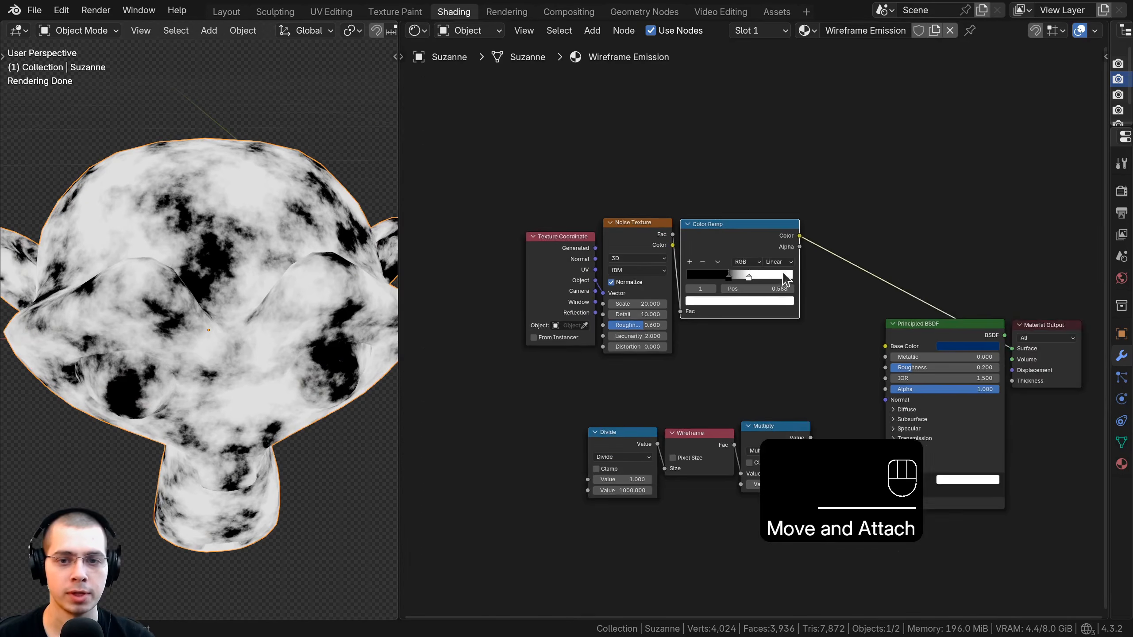
Step: Move the Principled BSDF and Material Output nodes further from the Color Ramp and Multiply nodes to make room
left_click_drag(768, 197, 921, 361)
key("g")
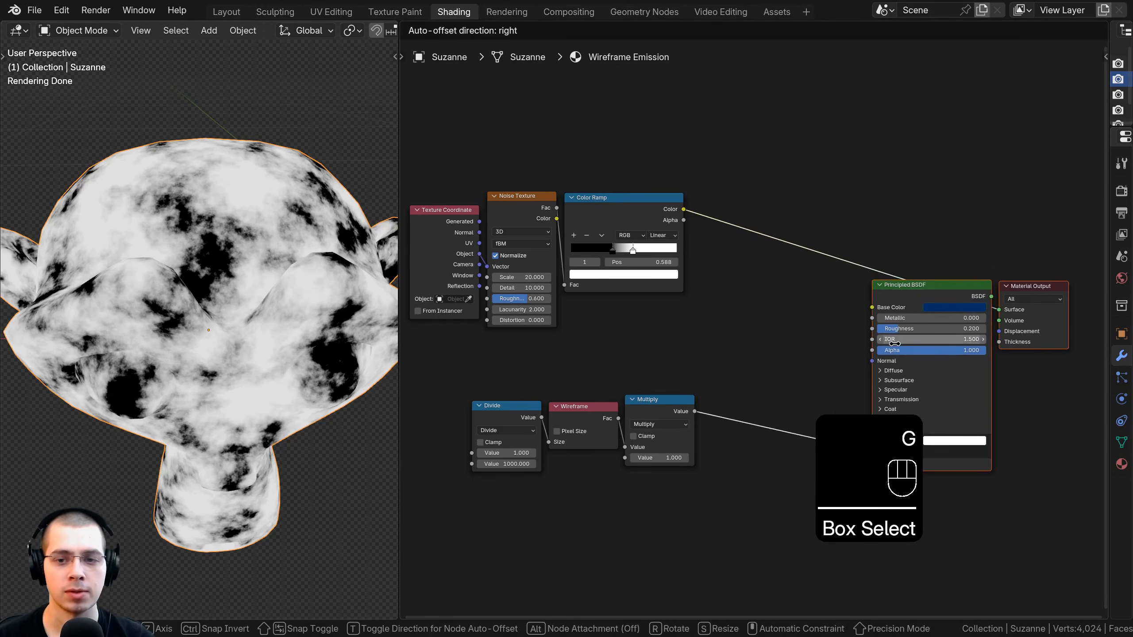
left_click(912, 368)
scroll(625, 192, "up", 3)
Step: Add a Mix Color node between the Color Ramp and Multiply nodes and the Principled BSDF, and nudge the Color Ramp slightly
left_click(582, 173)
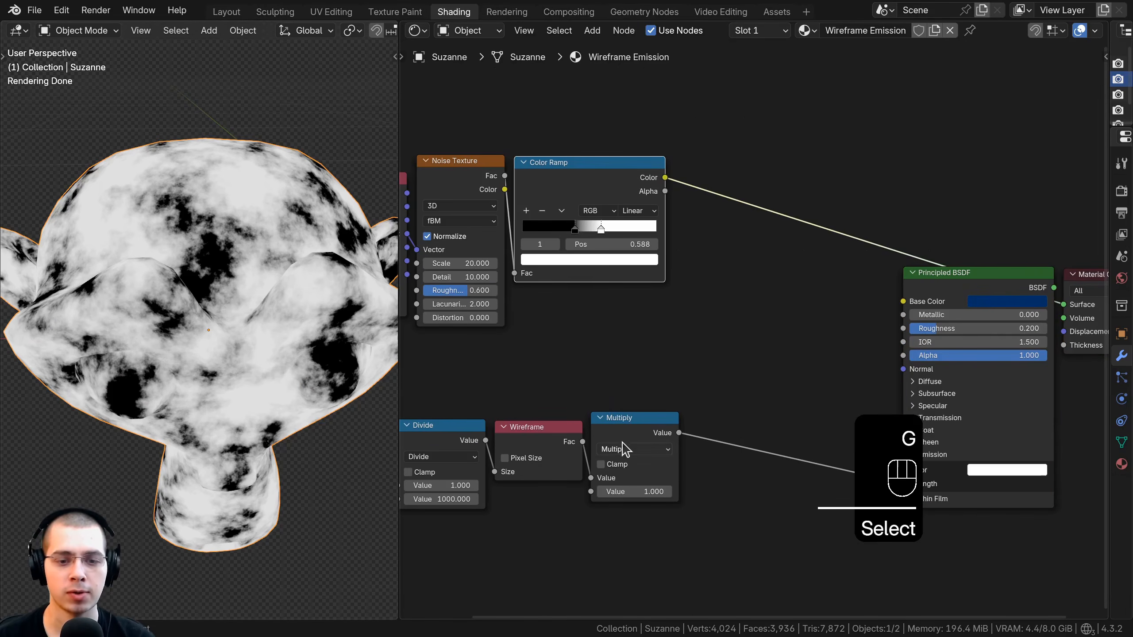
left_click(633, 432)
scroll(624, 343, "up", 1)
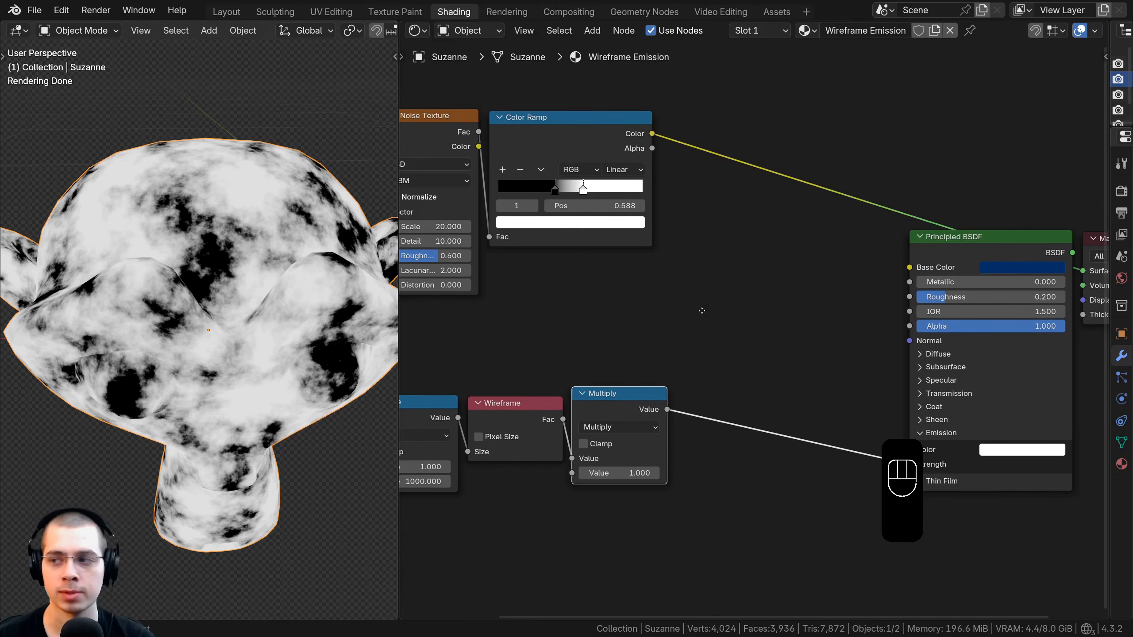
key("shift+a")
type("mix")
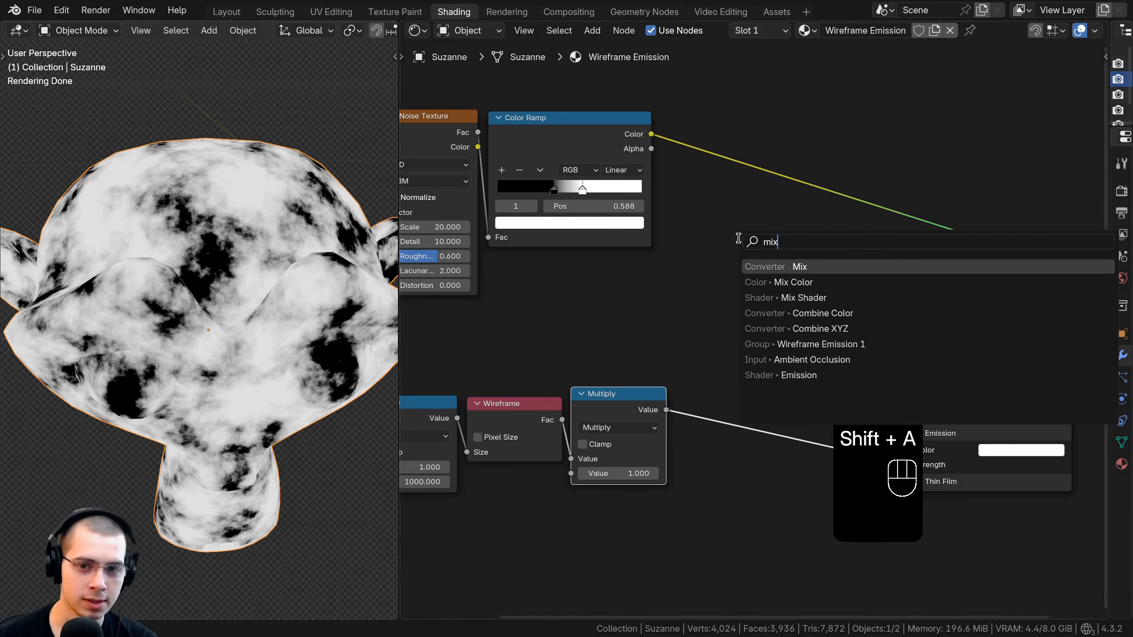
left_click(793, 282)
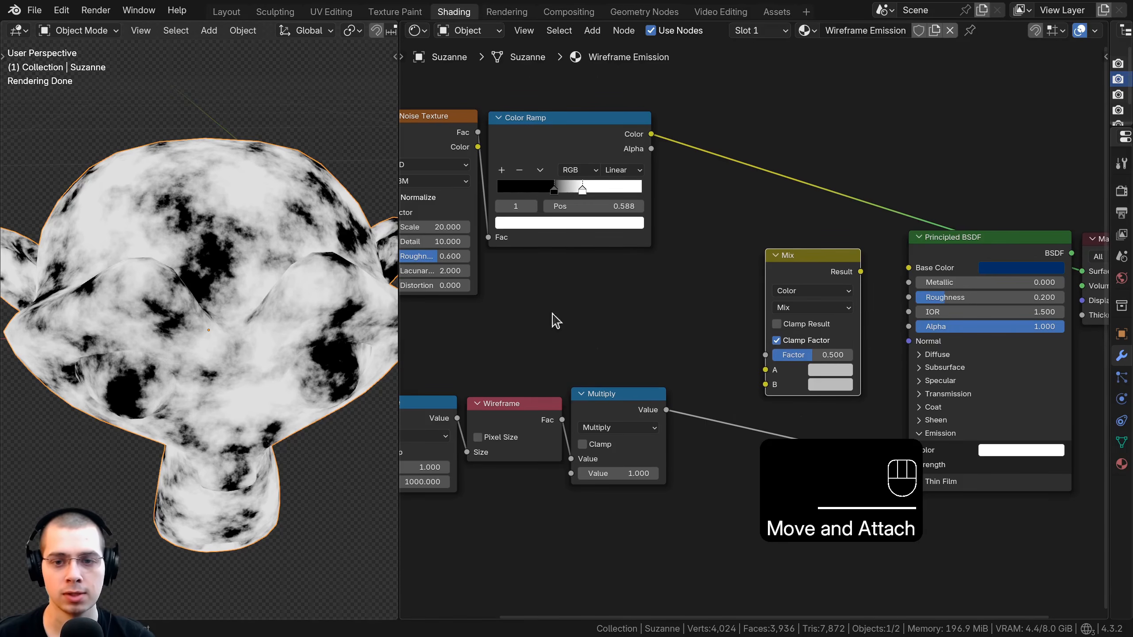
left_click_drag(638, 134, 638, 136)
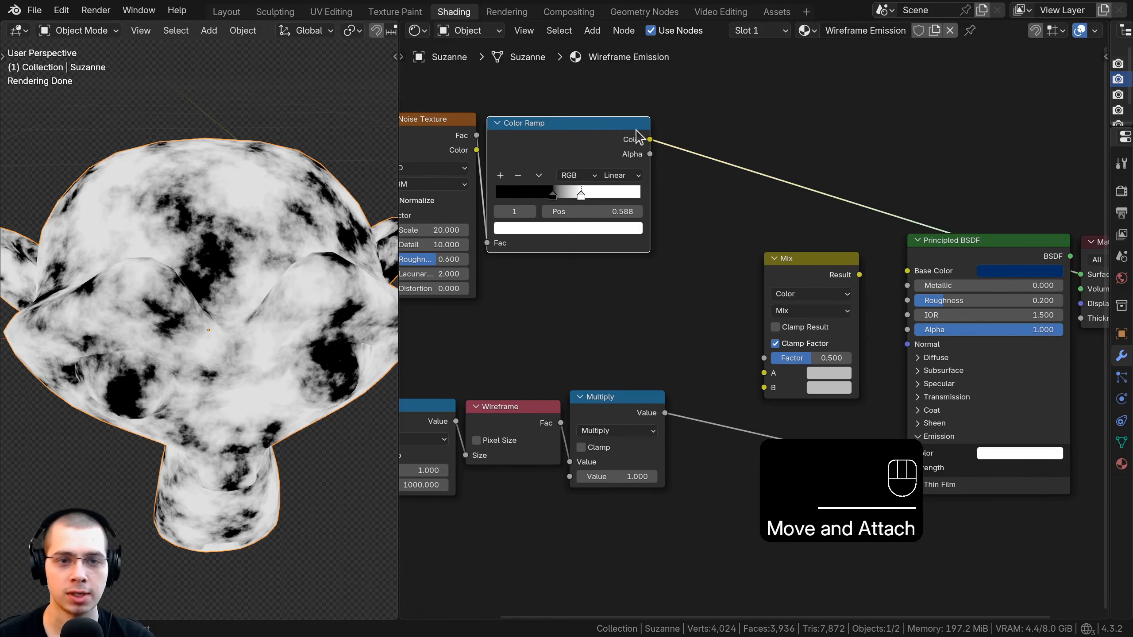
Step: Link the Color Ramp's Color to the Mix node's Factor and the Multiply node's Value to its A input
left_click_drag(649, 318, 773, 360)
middle_click_drag(705, 454, 712, 394)
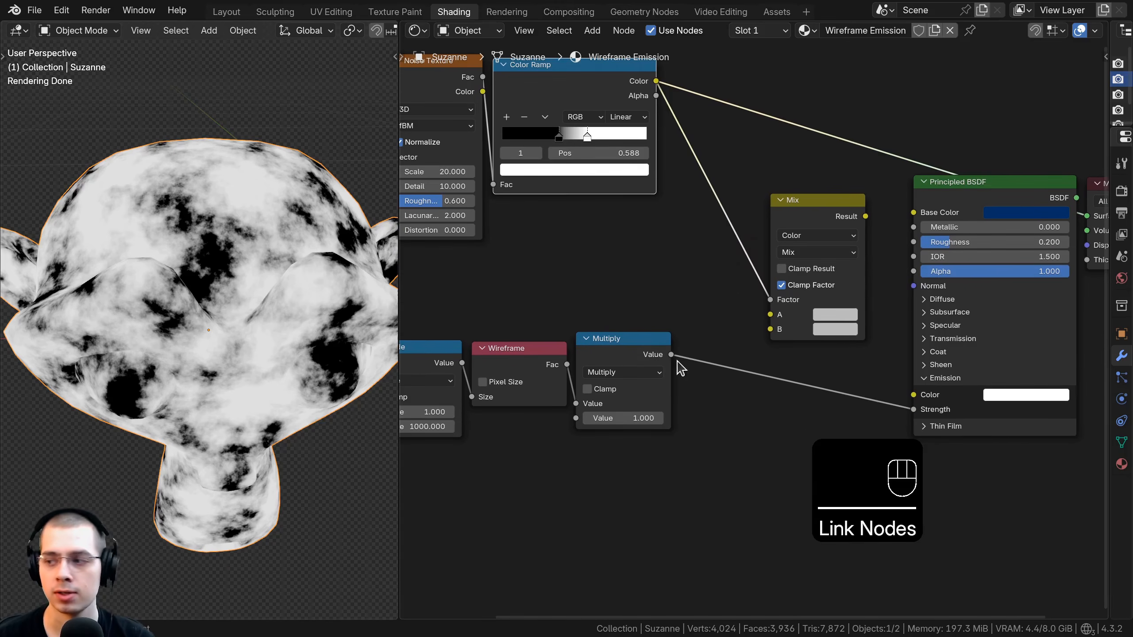
left_click(652, 357)
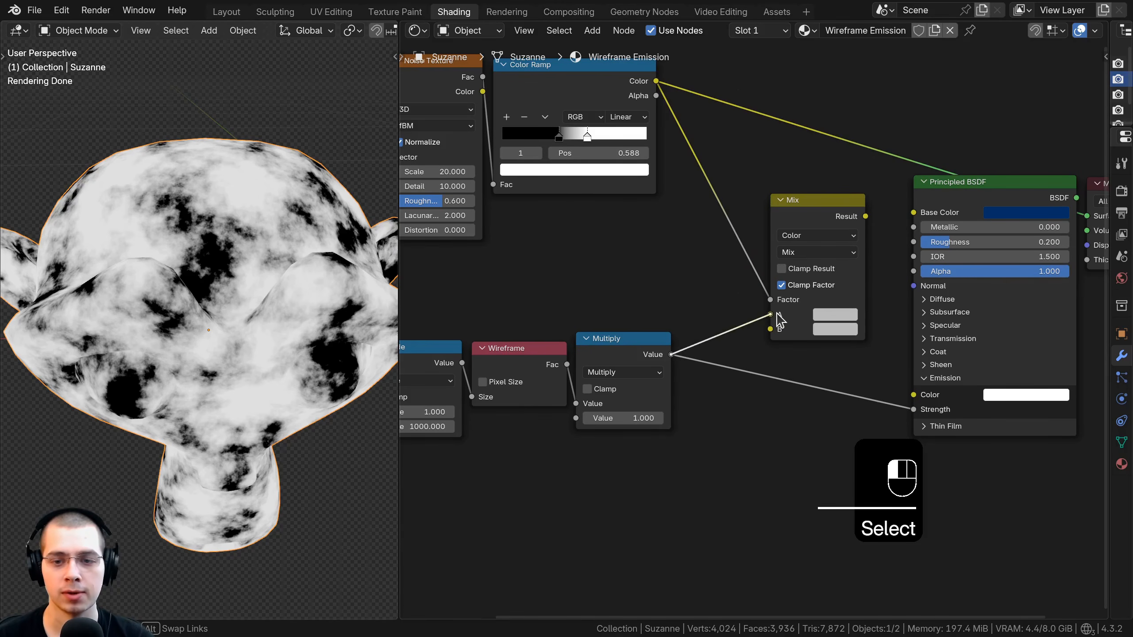
left_click_drag(777, 313, 777, 314)
Step: Set the Mix node's B color to black
left_click(839, 329)
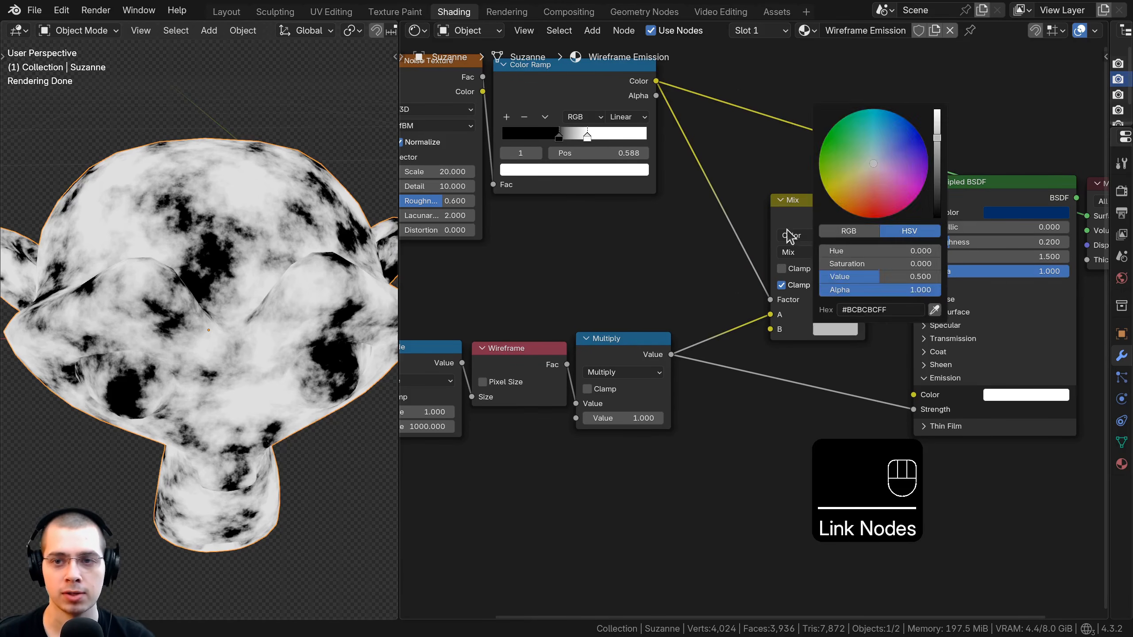
left_click(833, 334)
left_click_drag(934, 153, 934, 218)
Step: Connect the Mix node's Result to the Principled BSDF's Emission Strength and reposition the Mix node between its neighbours
left_click_drag(780, 212, 751, 228)
left_click_drag(821, 223, 912, 409)
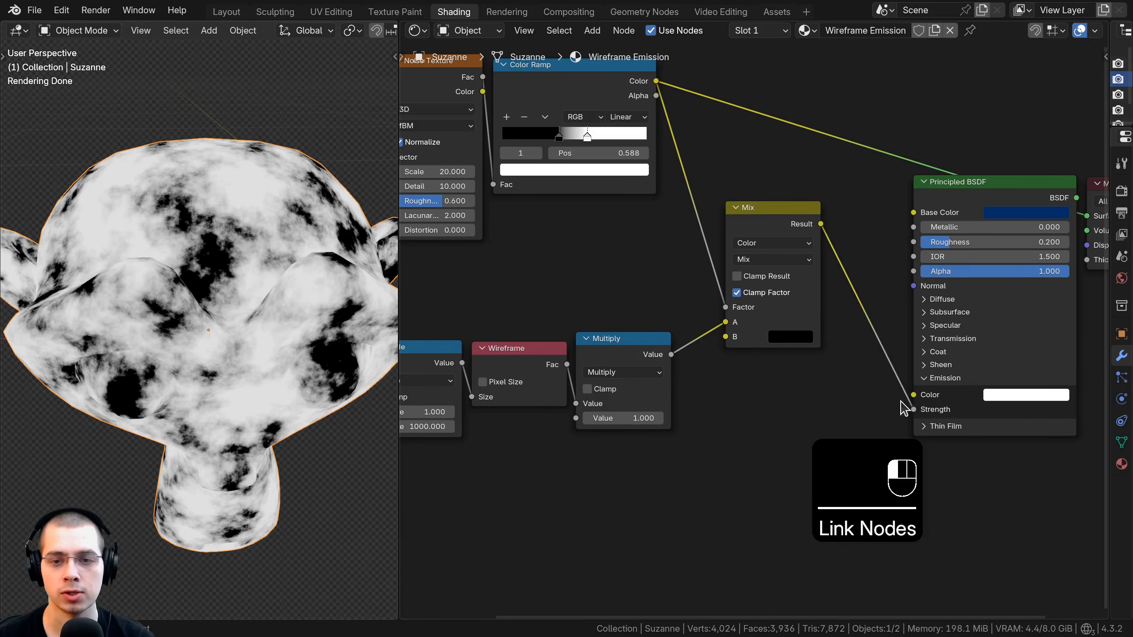
left_click_drag(774, 220, 831, 254)
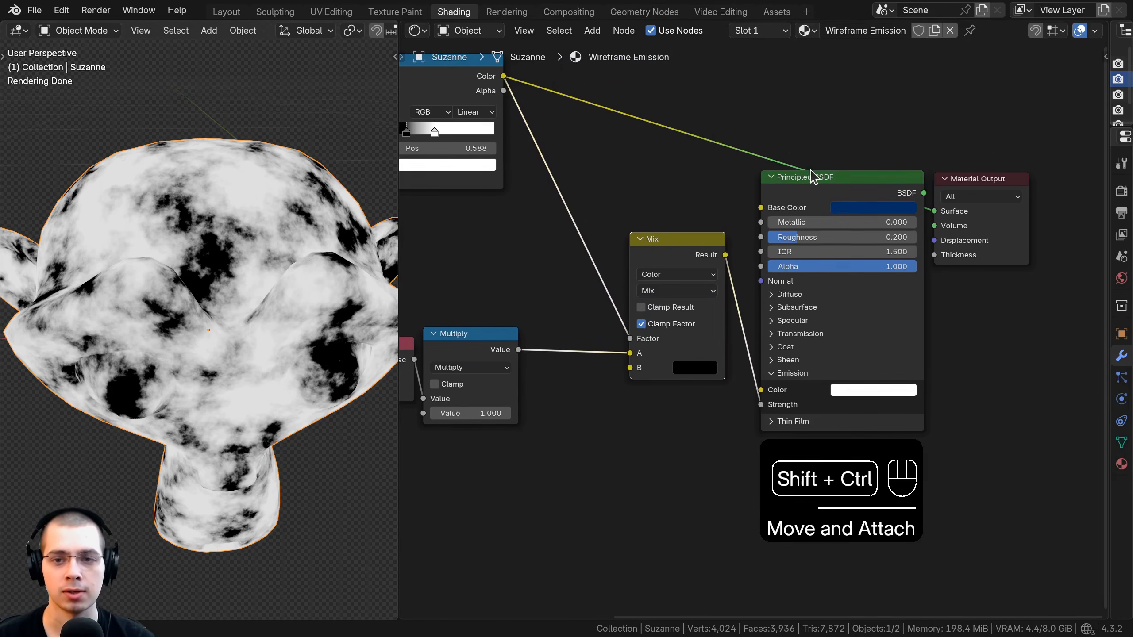
Step: Preview the Principled BSDF on the monkey and inspect the noise-masked wireframe up close
left_click(815, 185, "ctrl+shift")
scroll(250, 392, "down", 2)
middle_click_drag(249, 392, 239, 309)
scroll(241, 315, "up", 3)
middle_click_drag(614, 175, 716, 215)
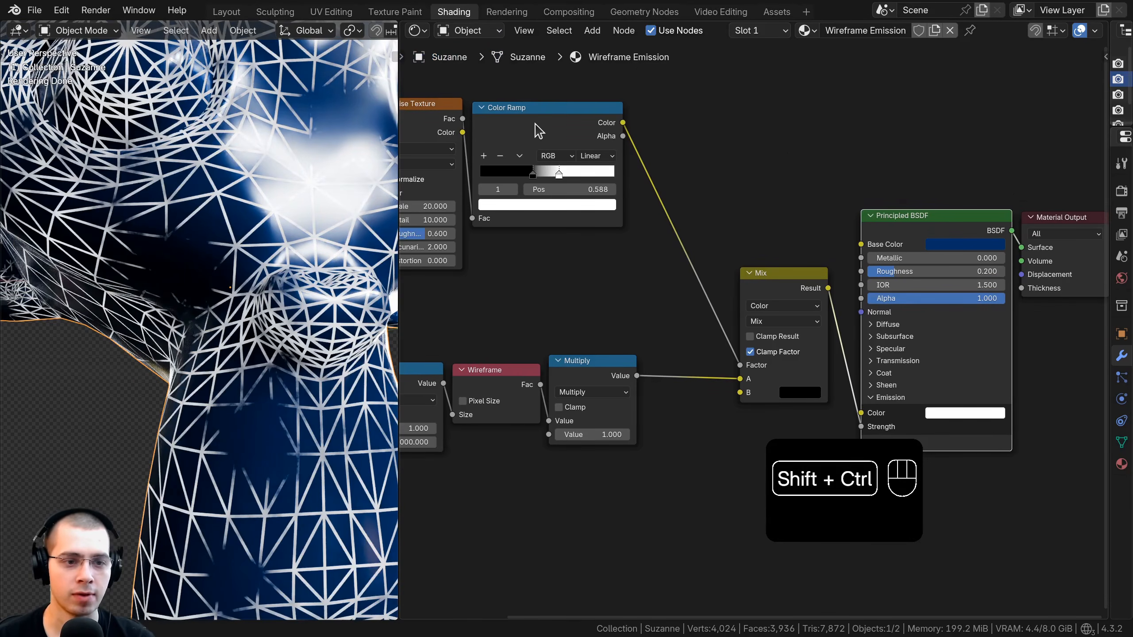
Step: Preview the Color Ramp and Mix node outputs on the monkey to compare the noise mask with the masked wireframe
left_click(535, 137, "ctrl+shift")
middle_click_drag(302, 400, 292, 377, "shift")
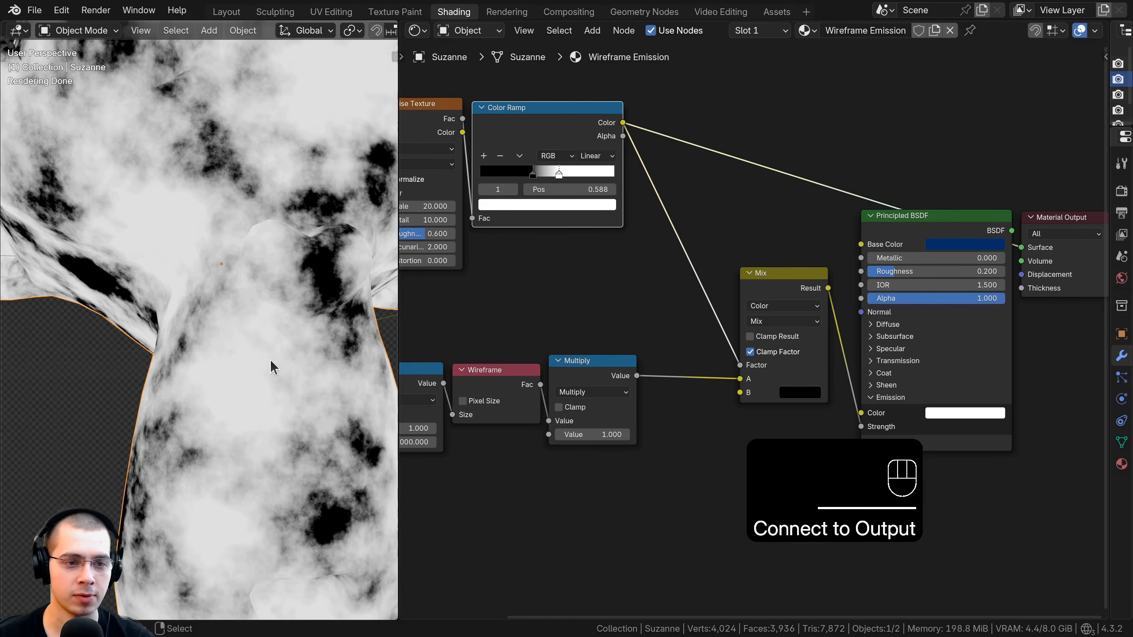
middle_click_drag(210, 264, 231, 296, "shift")
left_click(700, 330, "ctrl+shift")
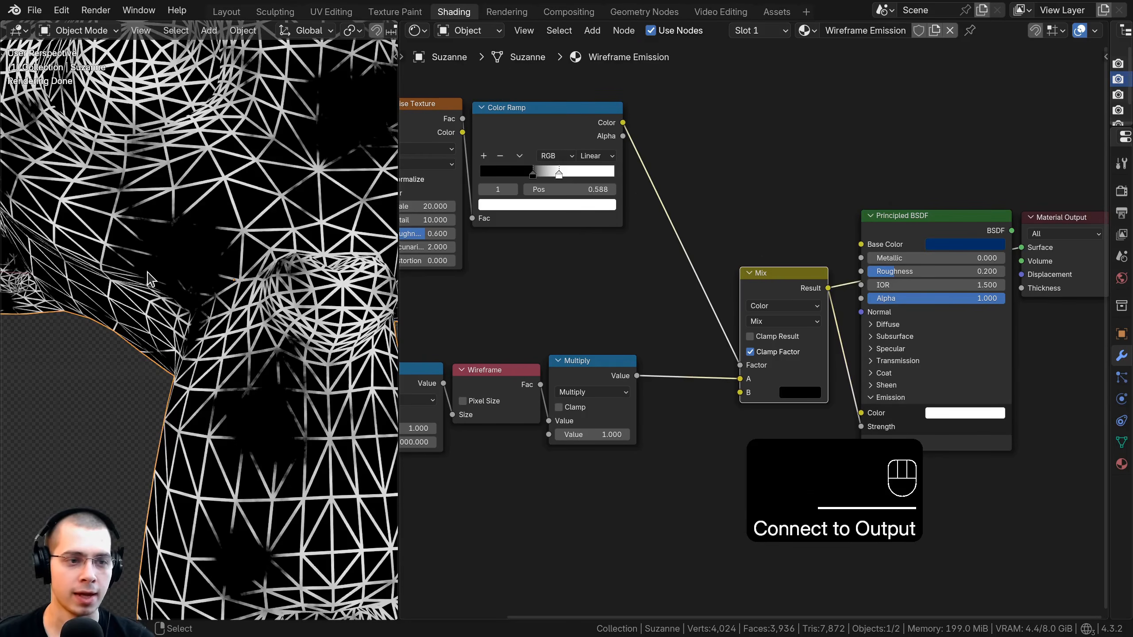
Step: Preview the Principled BSDF on the monkey and inspect the noise-masked wireframe across the side of the head
scroll(228, 390, "down", 1)
middle_click_drag(227, 390, 185, 408)
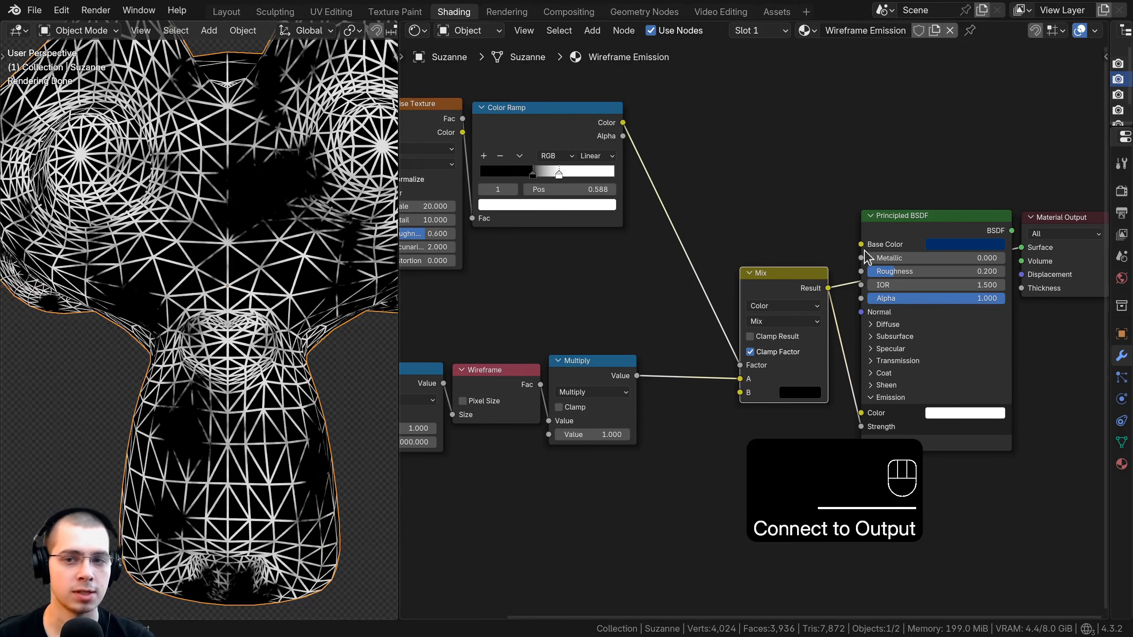
left_click(912, 223, "ctrl+shift")
scroll(201, 339, "down", 5)
middle_click_drag(172, 319, 182, 342)
middle_click_drag(182, 341, 191, 384, "shift")
middle_click_drag(443, 272, 516, 298)
scroll(516, 299, "up", 2)
middle_click_drag(223, 279, 263, 303)
middle_click_drag(446, 250, 515, 297)
scroll(515, 297, "up", 2)
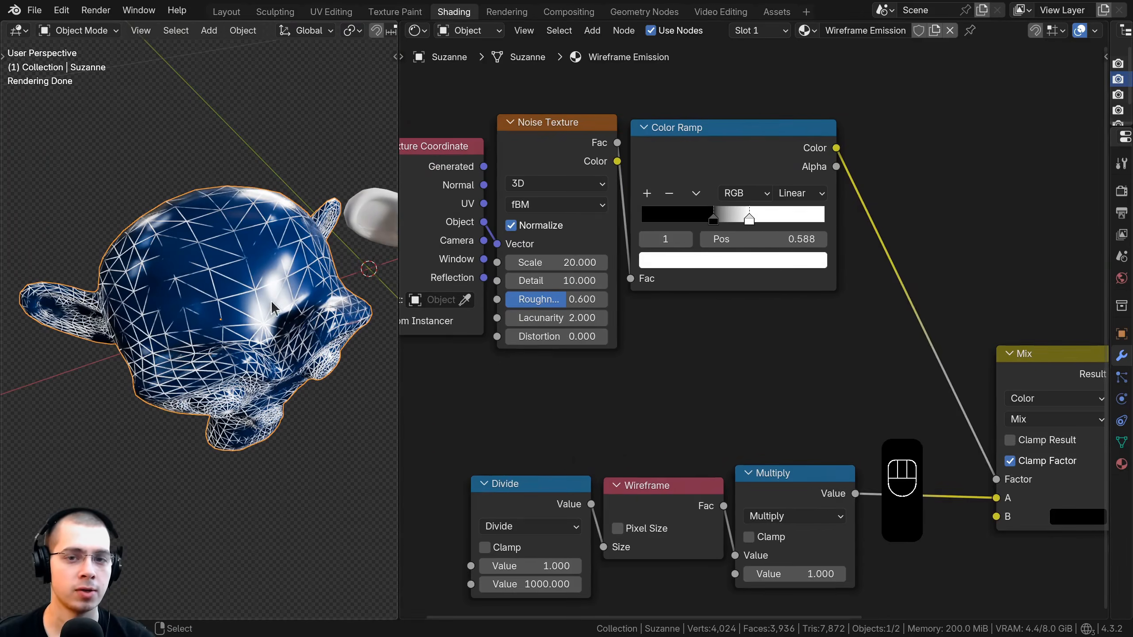
middle_click_drag(230, 279, 222, 289, "shift")
scroll(222, 289, "up", 1)
middle_click_drag(655, 268, 610, 302)
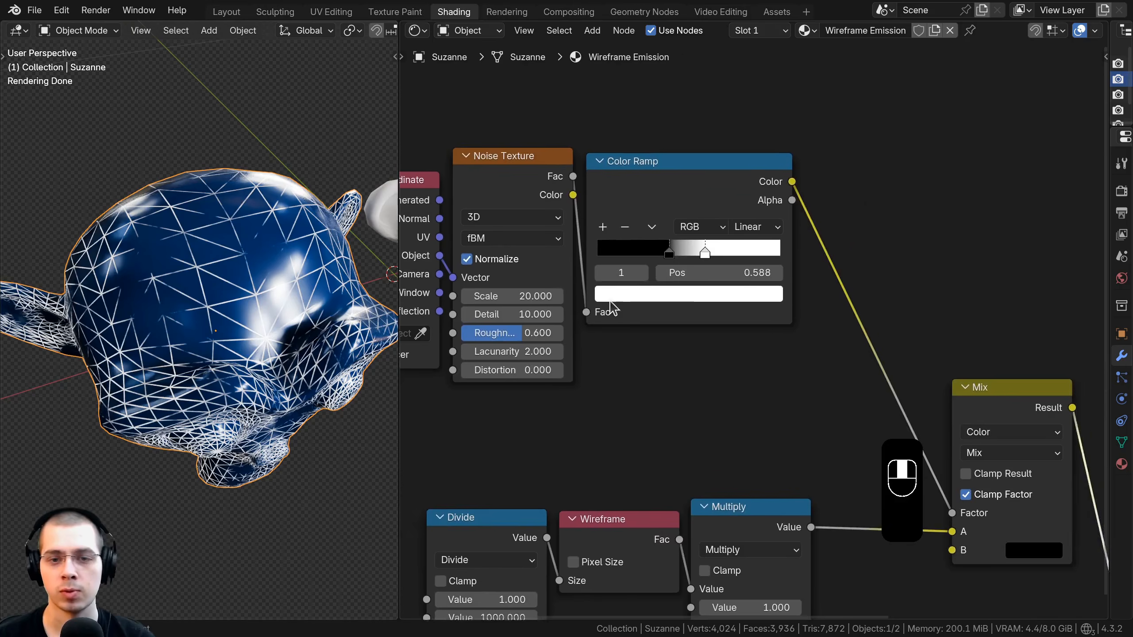
Step: Move the Color Ramp's black stop to position 0.224 and its white stop to about the middle of the gradient
scroll(612, 307, "up", 1)
left_click(651, 254)
left_click_drag(665, 247, 630, 247)
left_click_drag(708, 245, 630, 246)
middle_click_drag(236, 362, 203, 299)
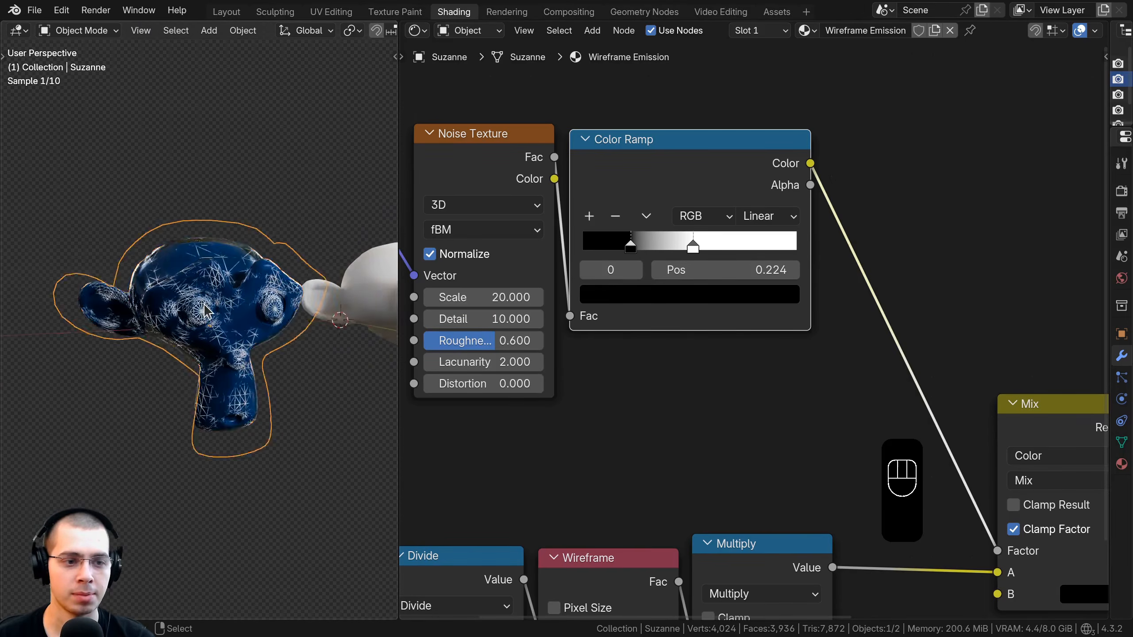
scroll(203, 305, "up", 3)
scroll(753, 326, "down", 2)
Step: Move the Texture Coordinate, Noise Texture and Color Ramp nodes together farther away from the Mix node
left_click_drag(553, 230, 479, 263)
key("g")
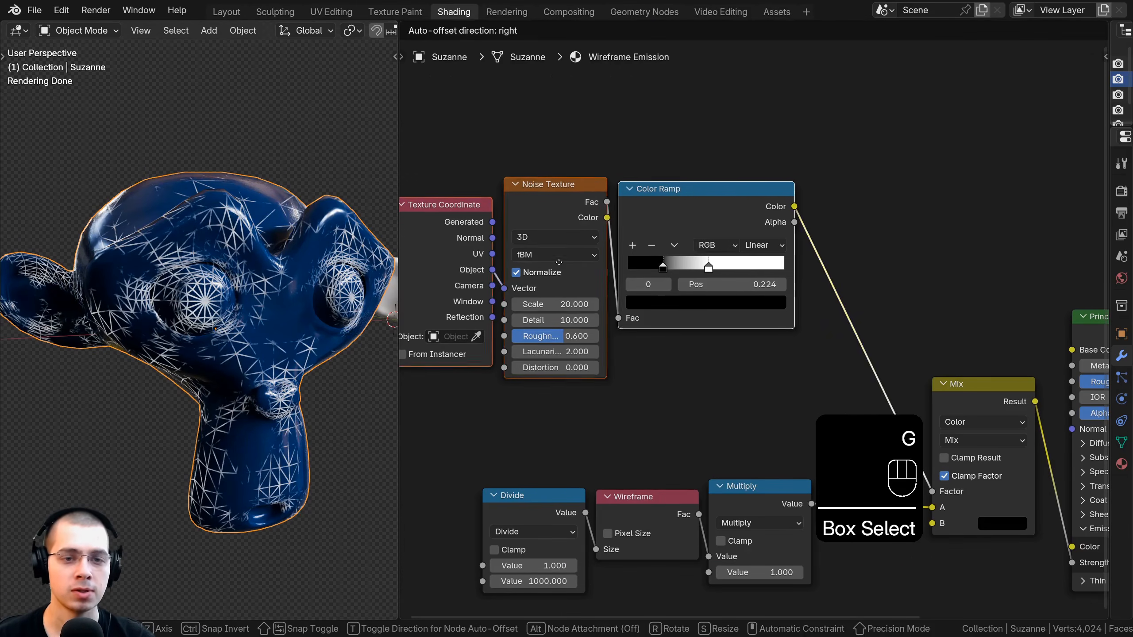
left_click(468, 250)
key("a")
middle_click_drag(272, 231, 235, 337)
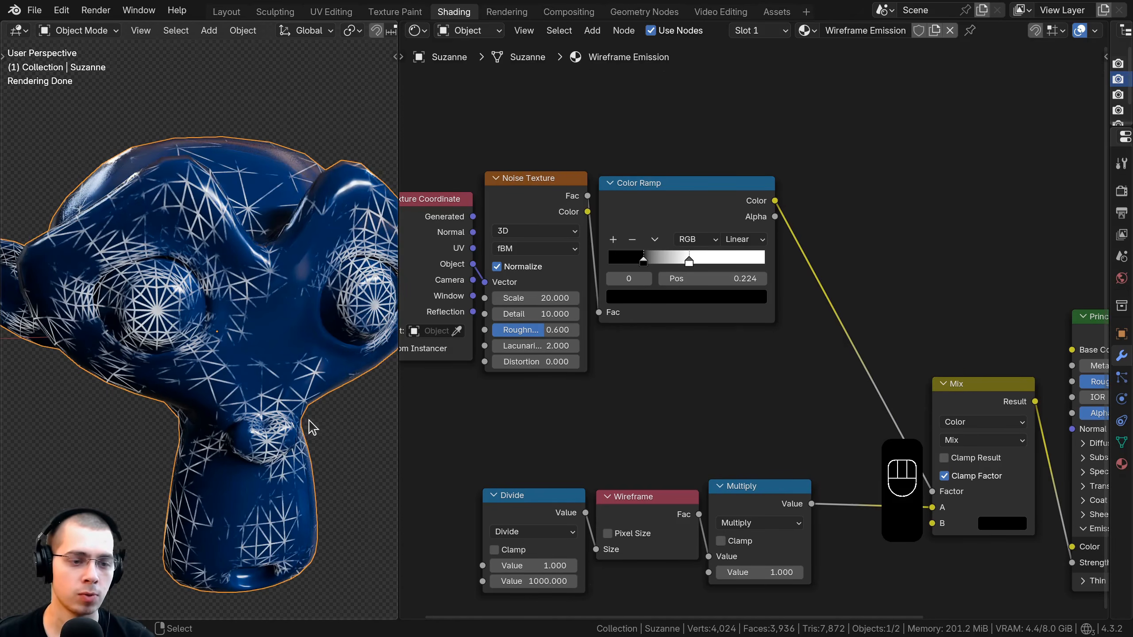
Step: Insert a Hue/Saturation/Value node on the link between the Color Ramp and the Mix node's Factor
mouse_move(308, 420)
middle_mouse_down()
mouse_move(275, 416)
mouse_move(291, 418)
middle_mouse_up()
scroll(825, 379, "down", 4)
middle_click_drag(797, 383, 759, 401)
scroll(776, 237, "up", 4)
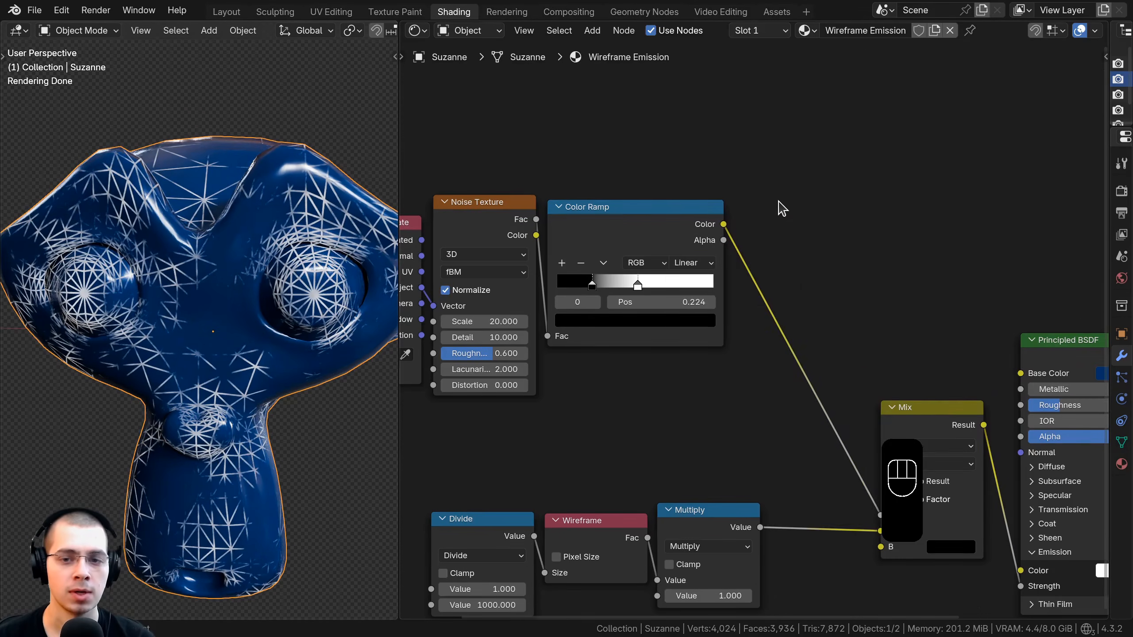
key("shift+a")
type("hu")
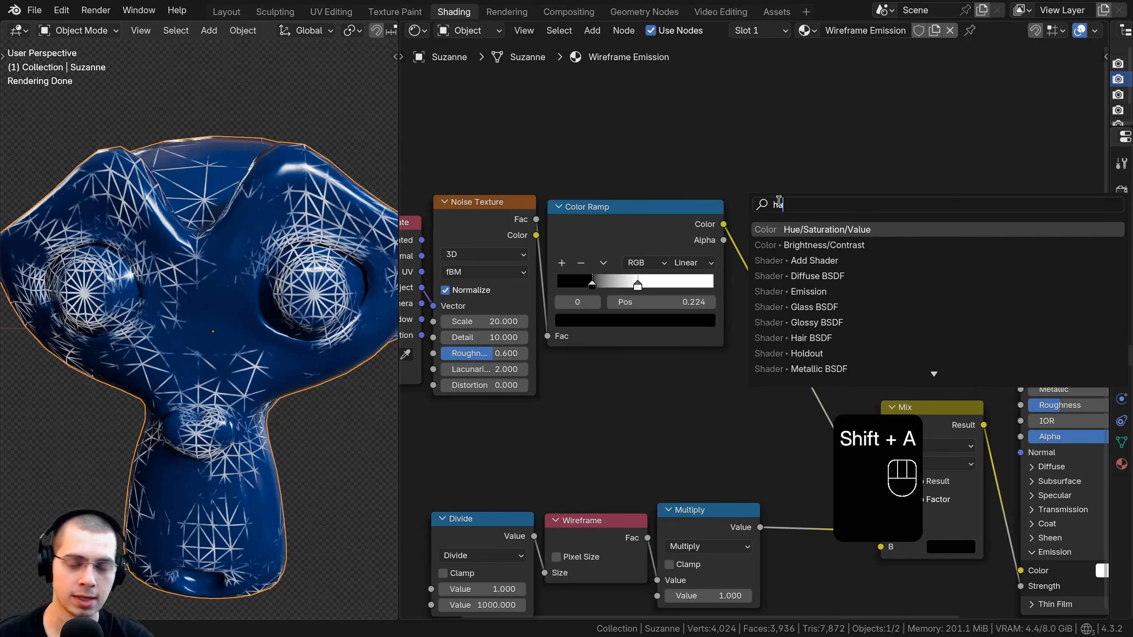
left_click(791, 228)
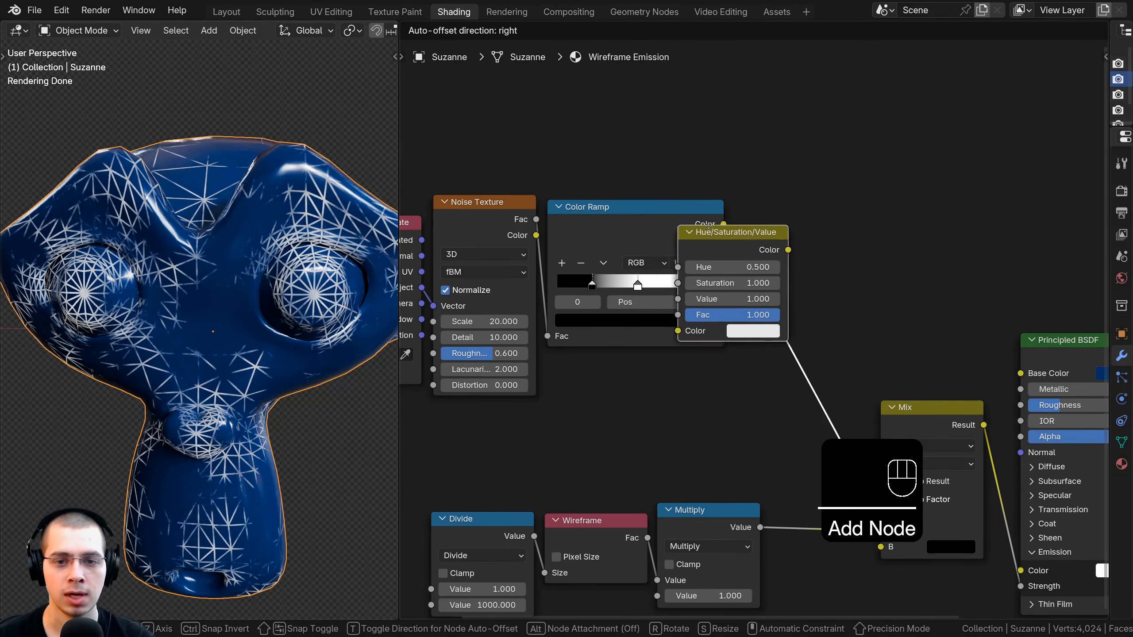
left_click(765, 334)
scroll(765, 333, "up", 1)
scroll(762, 327, "up", 2)
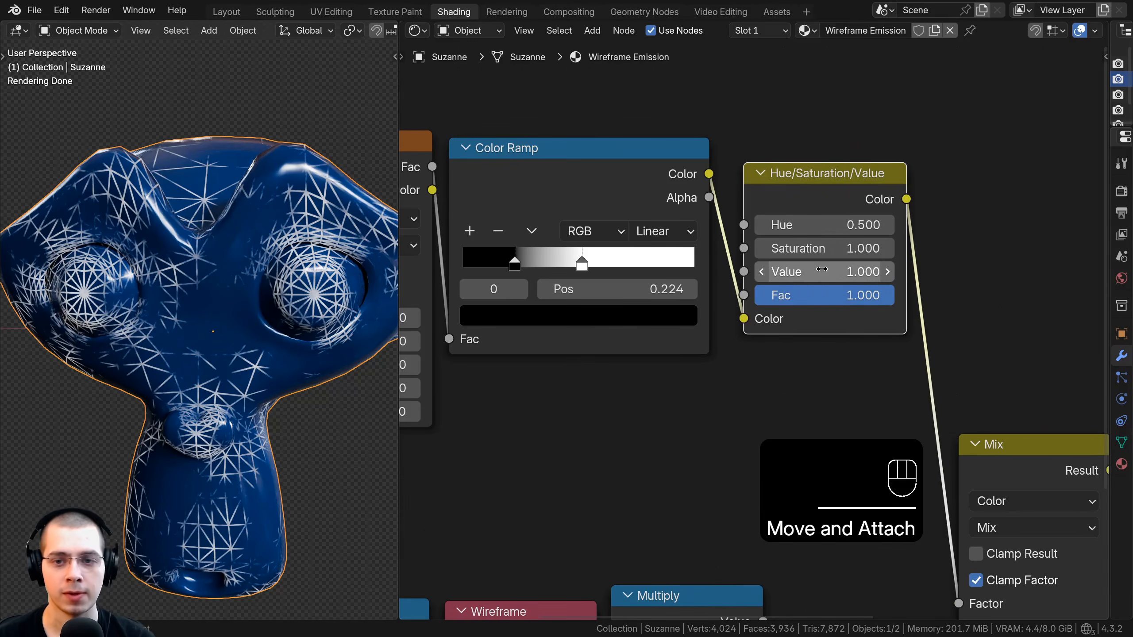
Step: Set the Hue/Saturation/Value node's Value to 0 while previewing its output, and compare the result with the Principled BSDF preview
left_click_drag(820, 271, 858, 271, "shift")
right_click(859, 271)
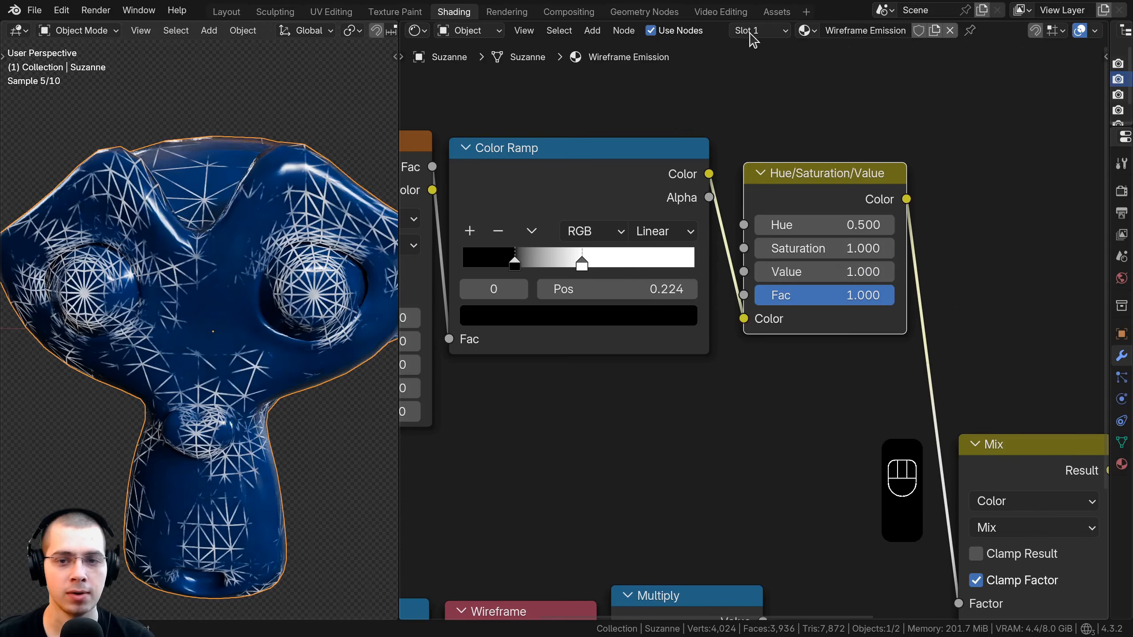
left_click(865, 195, "ctrl+shift")
left_click_drag(822, 270, 731, 270, "shift")
scroll(975, 432, "down", 5)
middle_click_drag(976, 433, 763, 370)
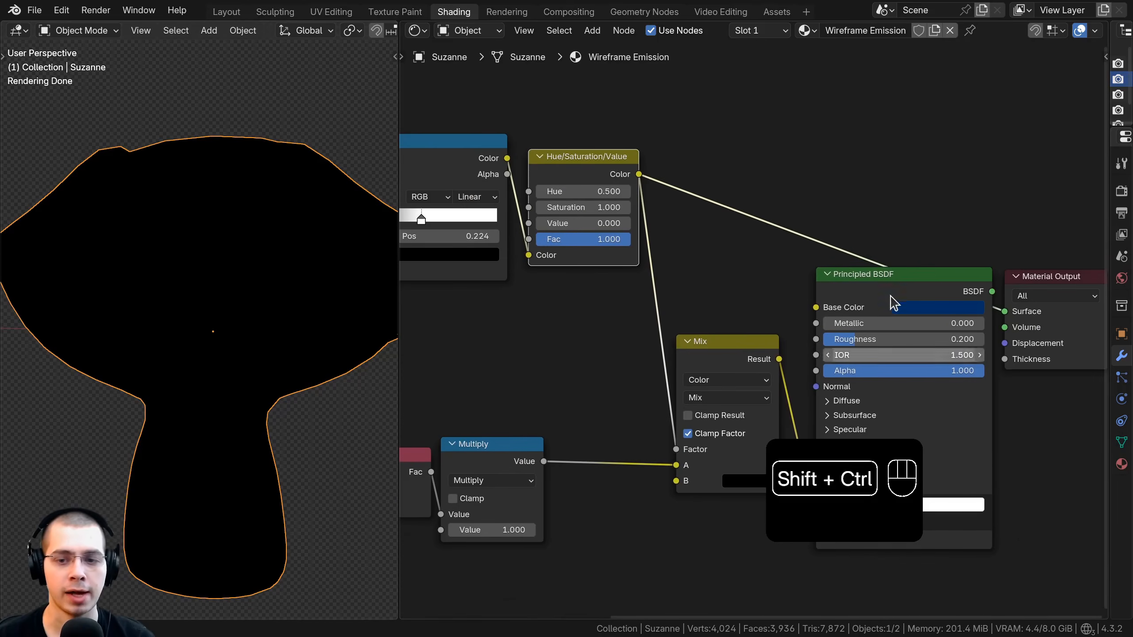
left_click(894, 304, "ctrl+shift")
middle_click_drag(624, 249, 801, 314)
scroll(800, 315, "up", 2)
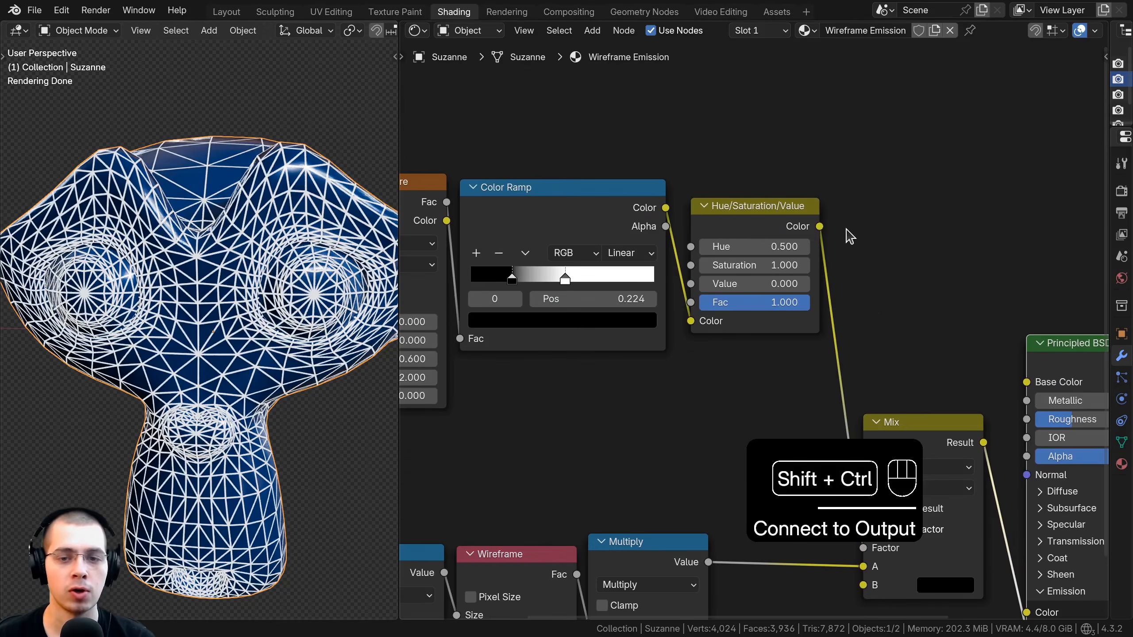
Step: Set the Hue/Saturation/Value node's Value to 2.000 while previewing its output, and inspect the Principled BSDF on the monkey
left_click(718, 214, "ctrl+shift")
left_click_drag(736, 282, 914, 283, "shift")
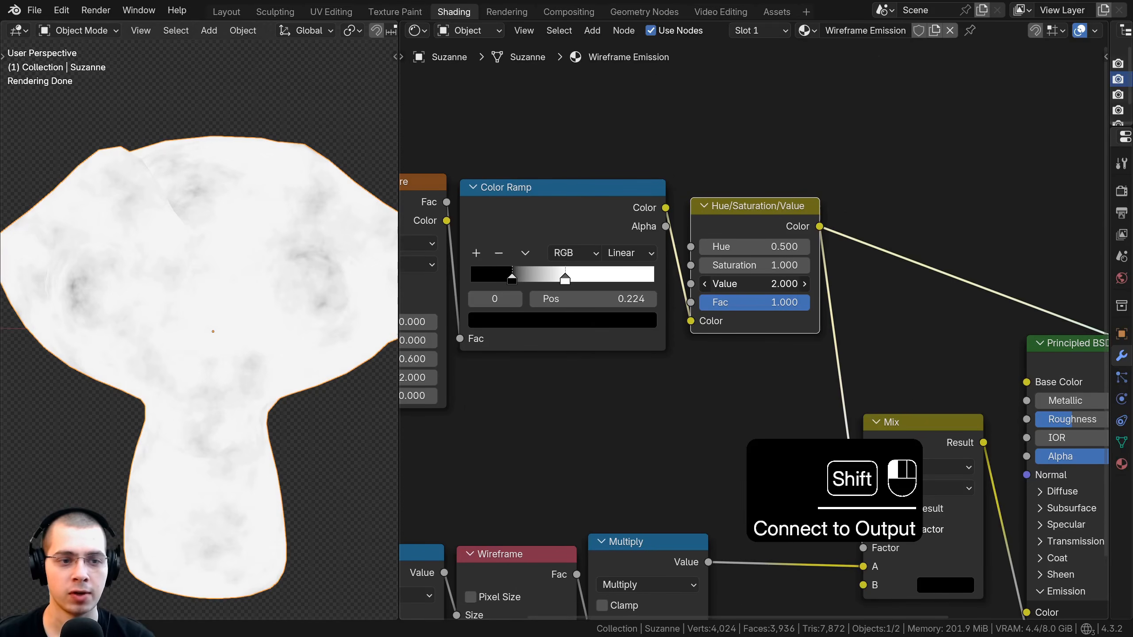
scroll(757, 292, "down", 2)
middle_click_drag(758, 292, 641, 267)
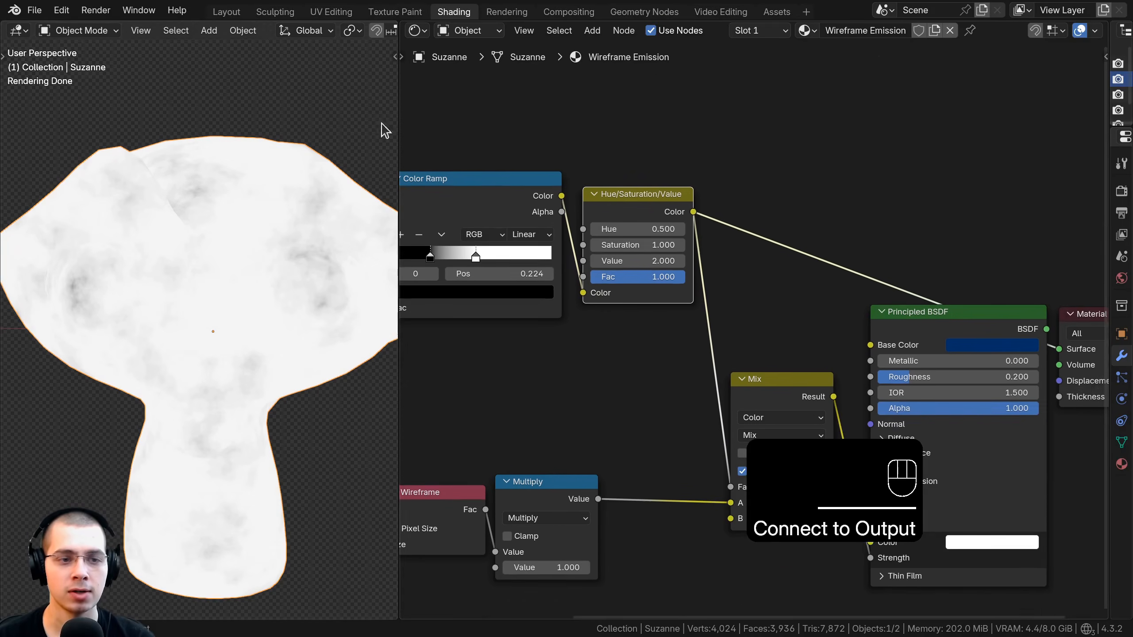
left_click(909, 357, "ctrl+shift")
middle_click_drag(222, 253, 241, 316)
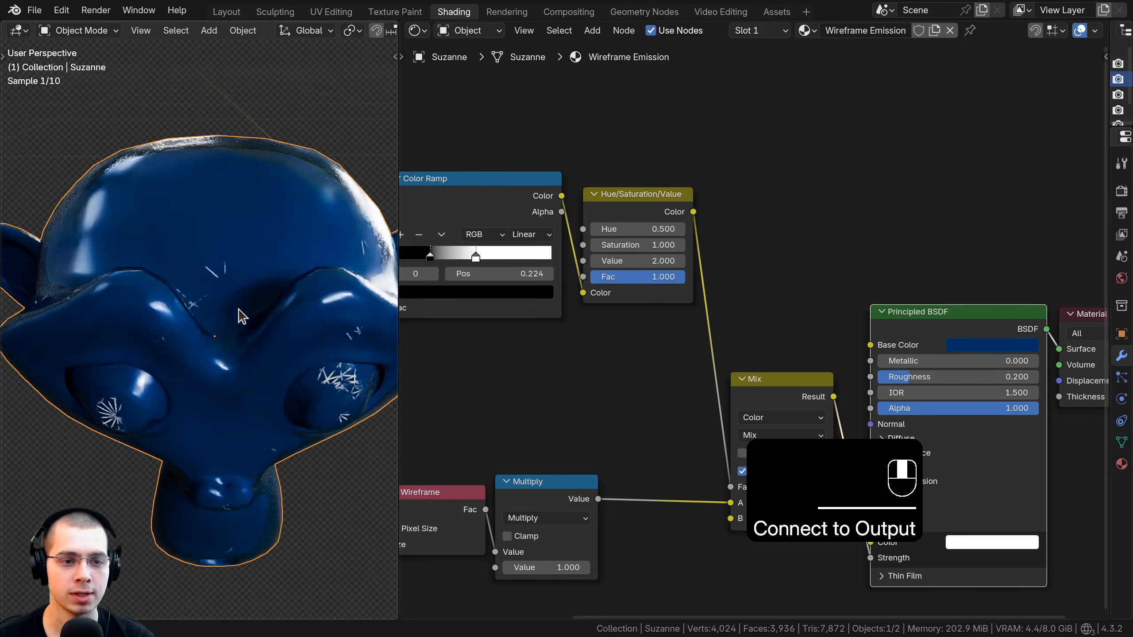
scroll(698, 303, "up", 1)
Step: Set the Hue/Saturation/Value node's Value to 0 with the Principled BSDF previewed on the monkey
left_click_drag(685, 273, 584, 273)
scroll(285, 339, "down", 3)
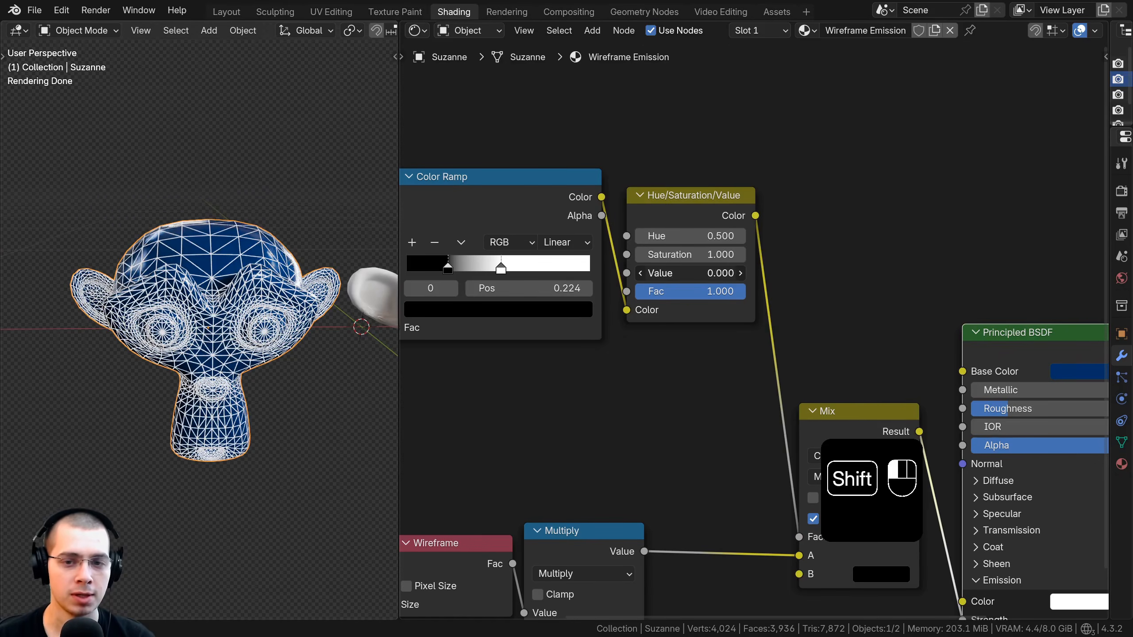
mouse_move(691, 273)
left_mouse_down("shift")
mouse_move(749, 273)
mouse_move(690, 273)
left_mouse_up("shift")
middle_click_drag(308, 372, 313, 353)
Step: Group all nodes except the Material Output into a single node group
middle_click_drag(704, 377, 750, 351)
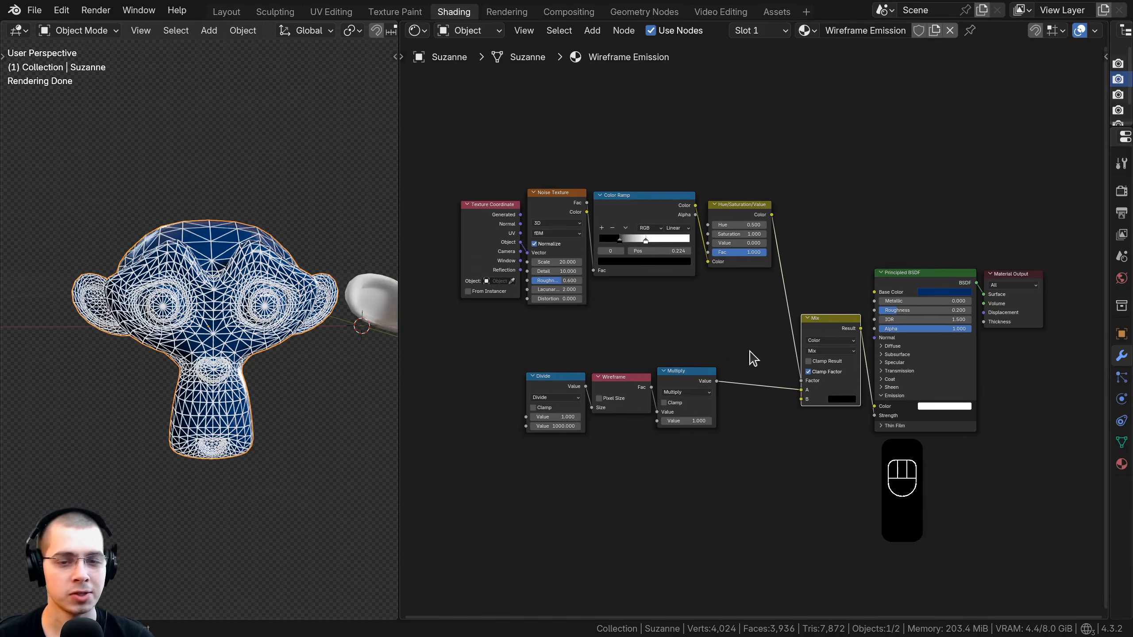
scroll(572, 348, "down", 1)
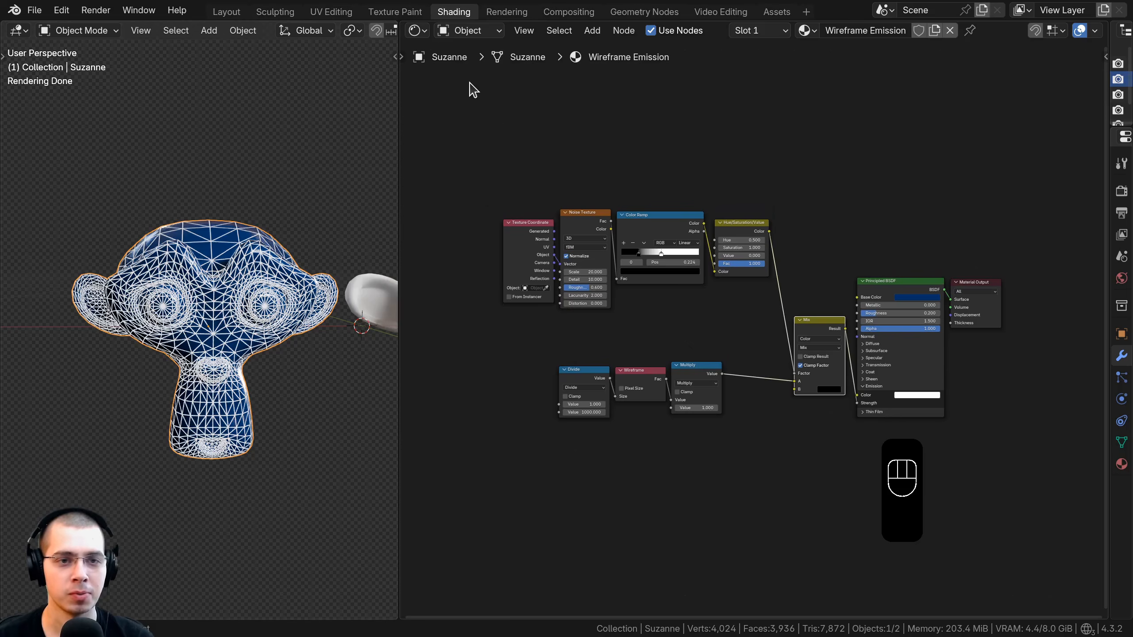
left_click_drag(472, 126, 906, 464)
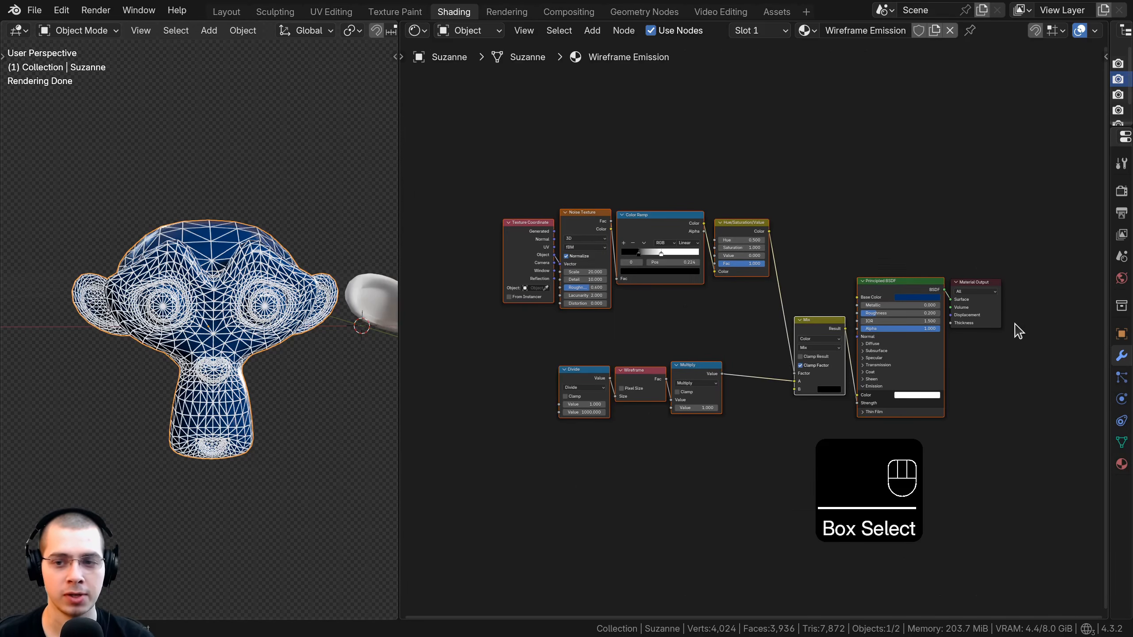
middle_click_drag(820, 308, 817, 307)
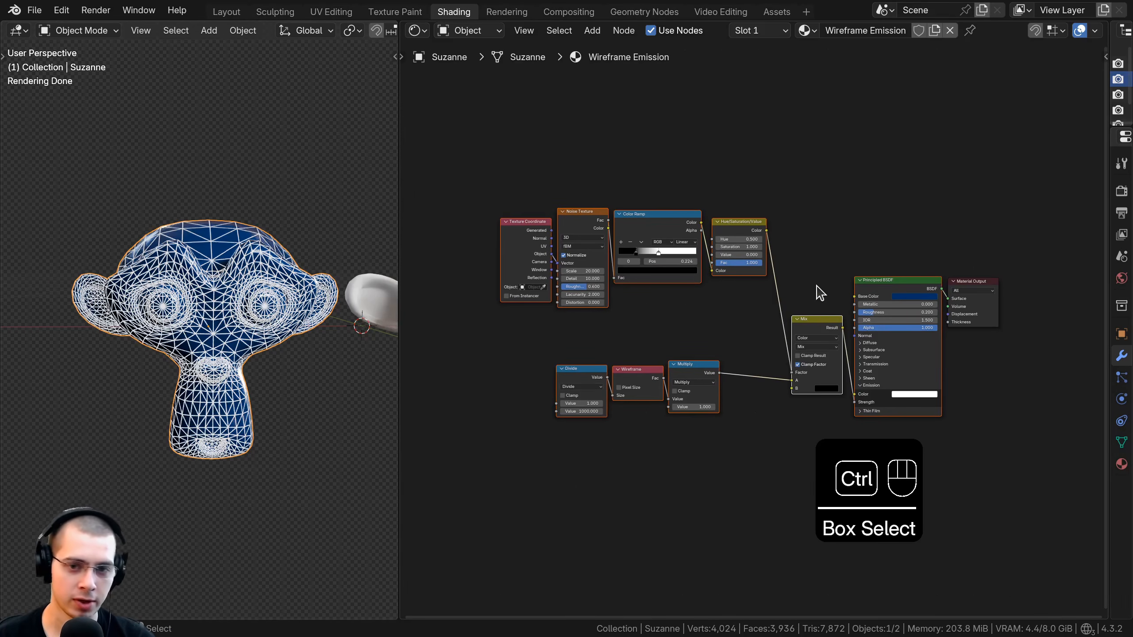
key("ctrl+g")
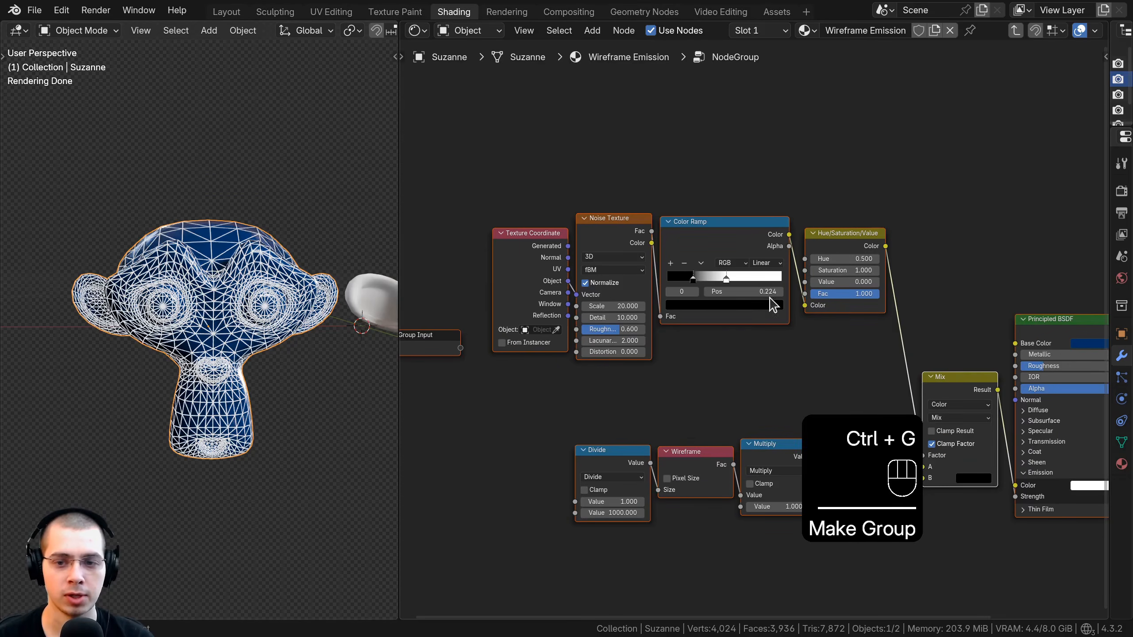
Step: Leave the group, place the group node directly beside the Material Output and widen it
key("Tab")
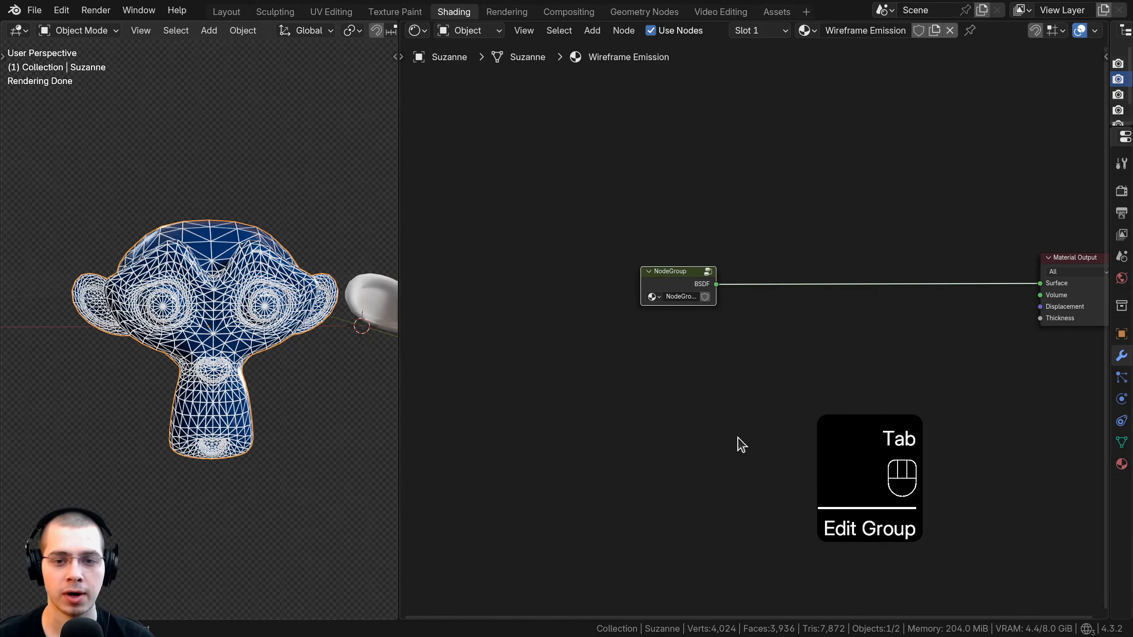
scroll(753, 315, "up", 5)
middle_click_drag(753, 314, 573, 322)
left_click_drag(489, 254, 945, 255)
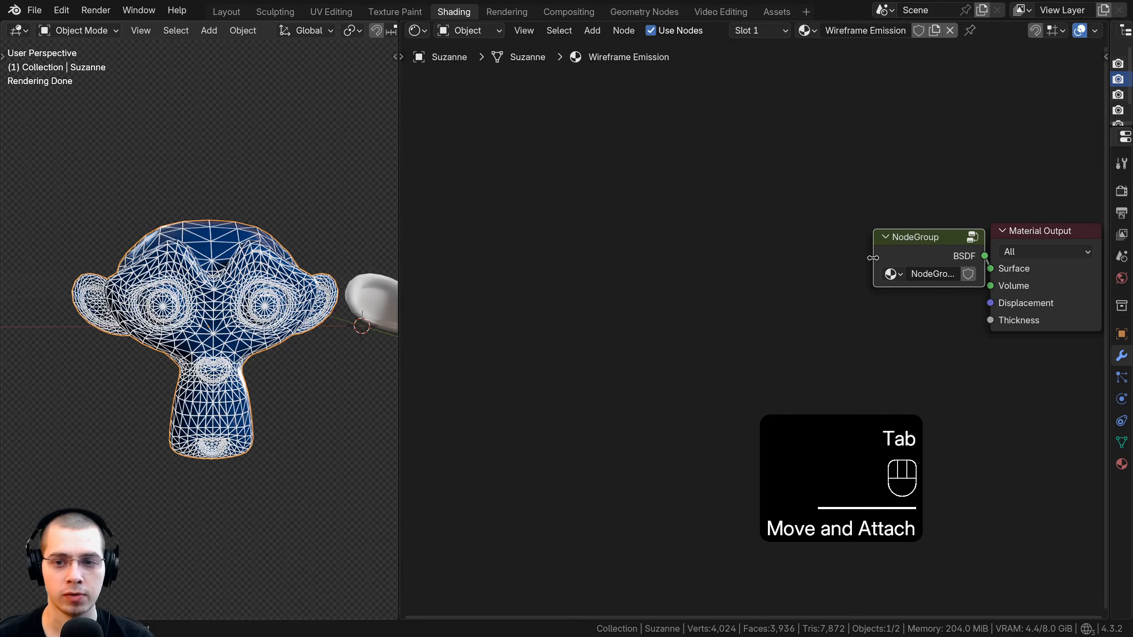
left_click_drag(873, 257, 835, 251)
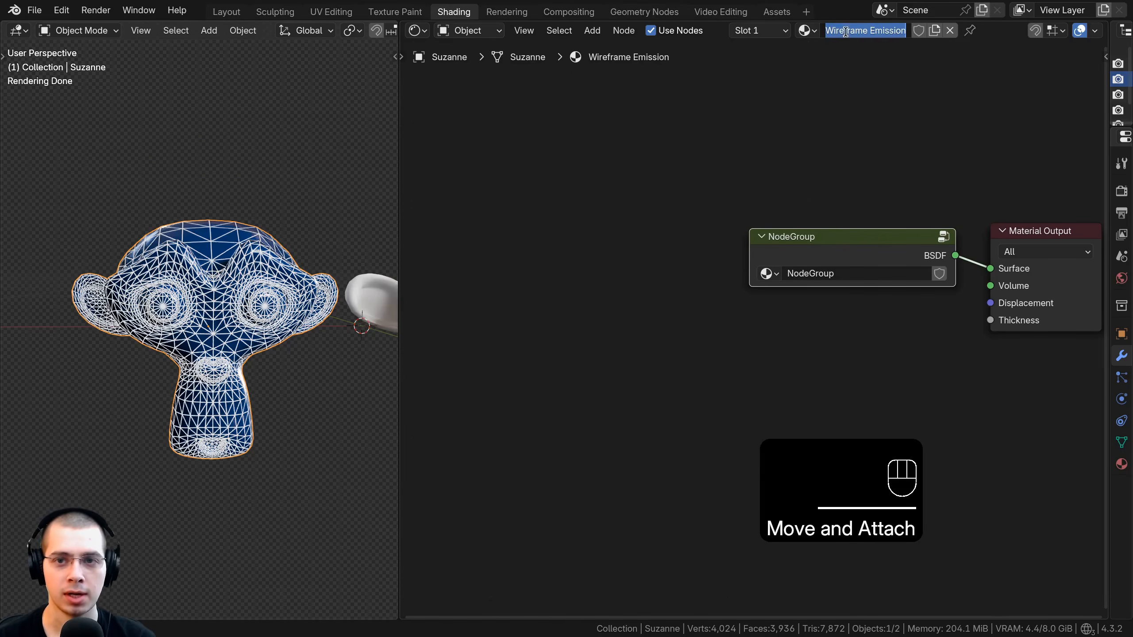
Step: Rename the node group as Wireframe Emission, using the material's name, and move it slightly away from the Material Output
key("Return")
left_click(824, 273)
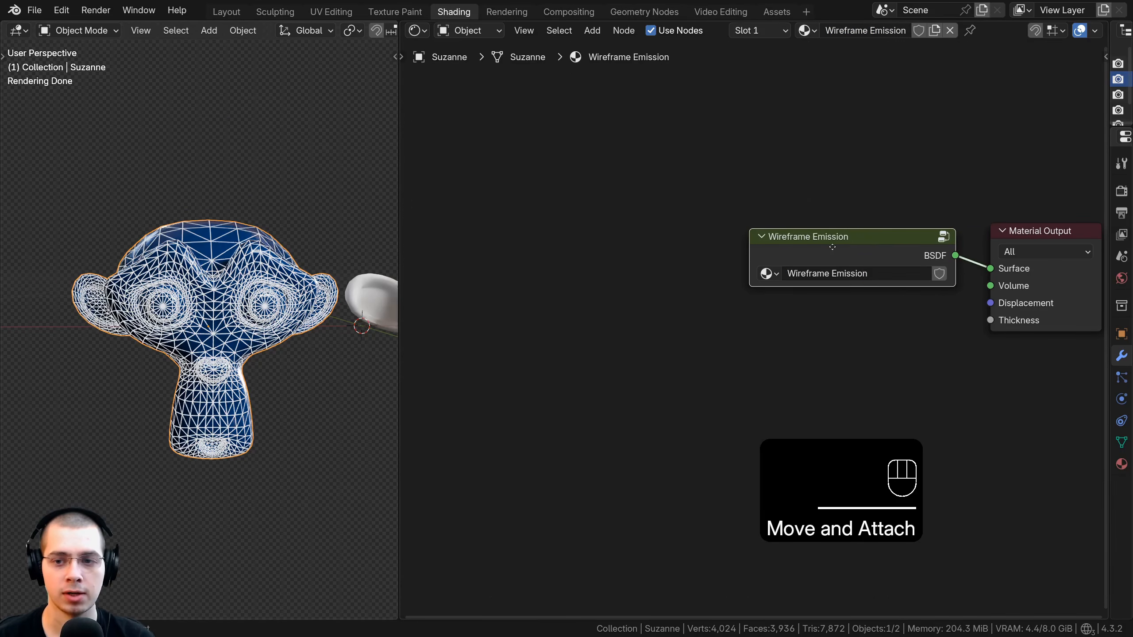
left_click_drag(832, 247, 751, 242)
Step: Open the group for editing, show its socket settings and rename the BSDF output socket as Shader
key("Tab")
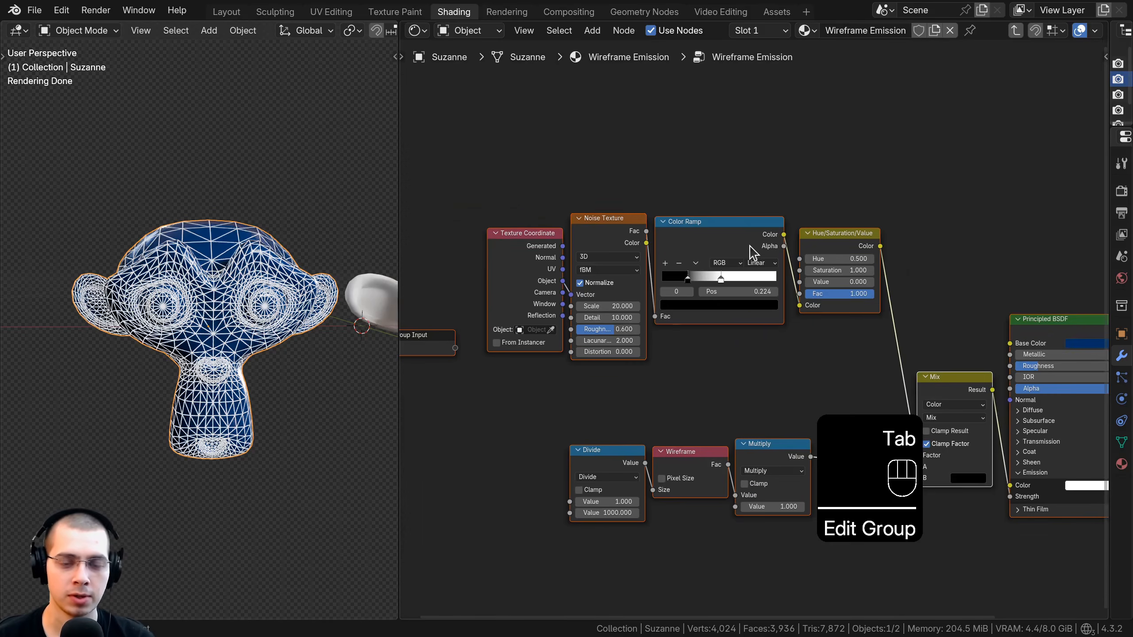
key("n")
left_click_drag(401, 176, 275, 178)
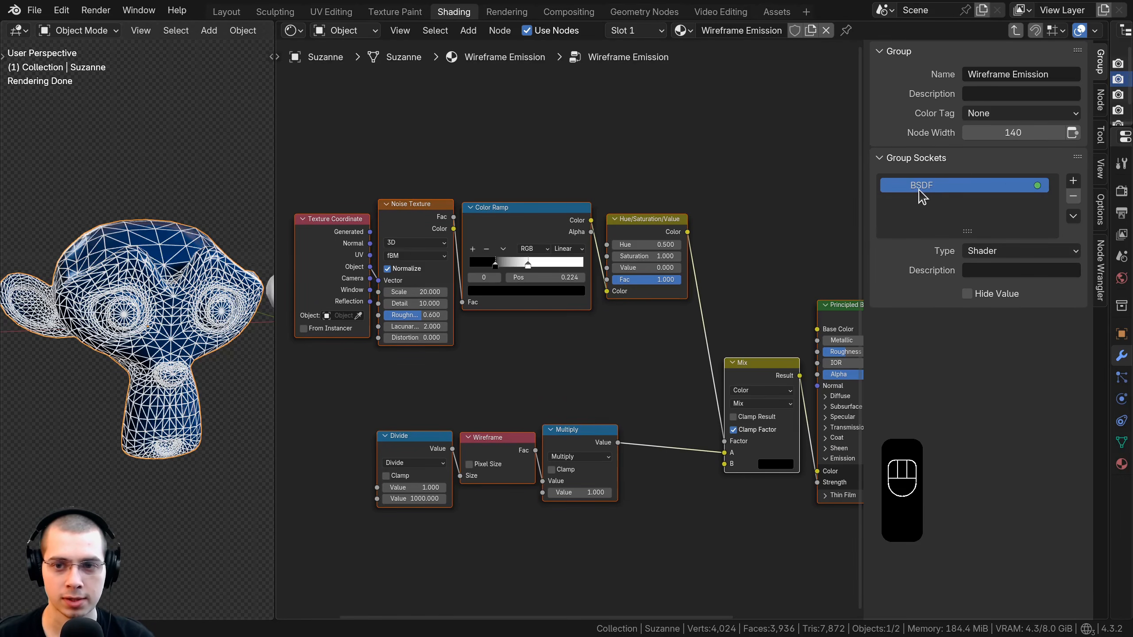
type("Shader")
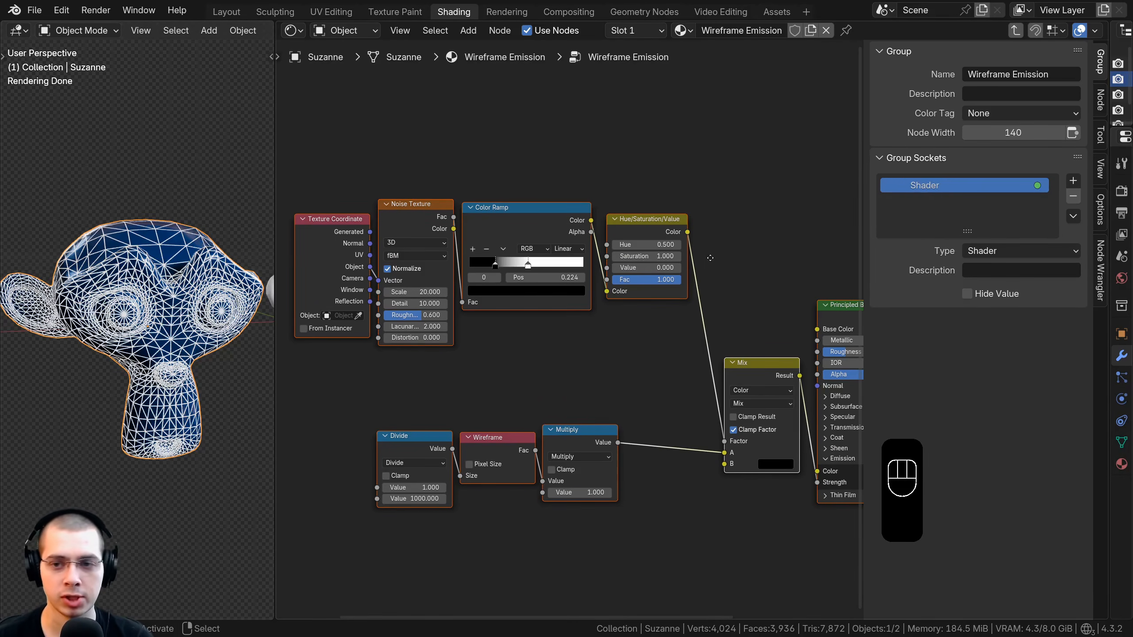
Step: Move the Group Input node to the space above the Mix node, next to the Principled BSDF
scroll(488, 303, "up", 2)
middle_click_drag(488, 304, 640, 294)
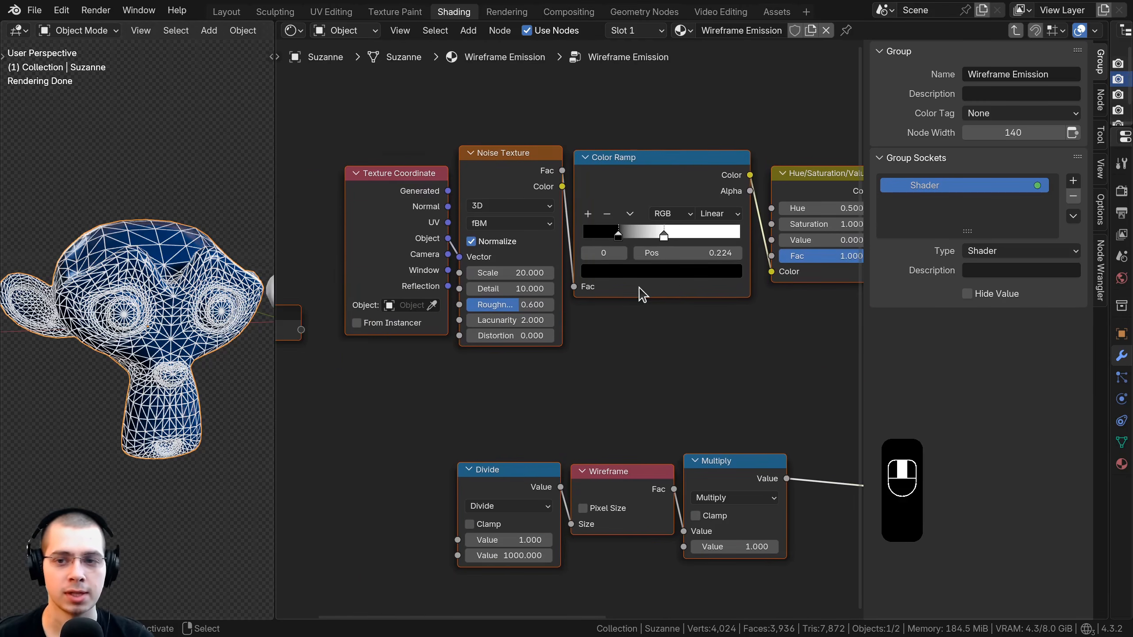
middle_click_drag(384, 323, 549, 321)
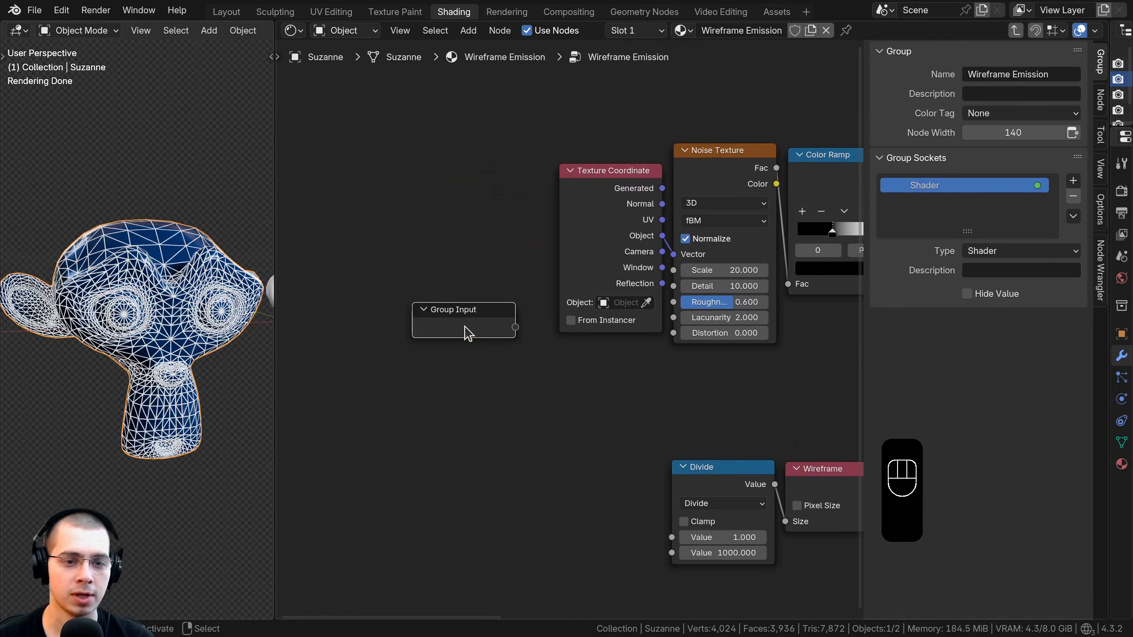
key("g")
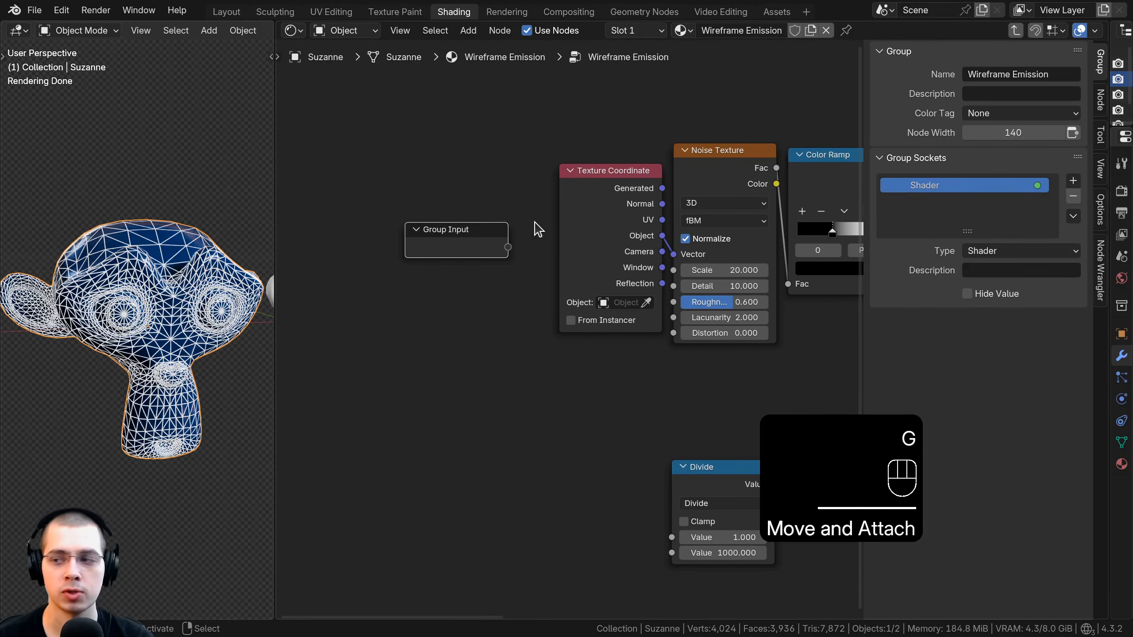
left_click(468, 252)
scroll(491, 319, "down", 2)
middle_click_drag(536, 313, 407, 324)
key("g")
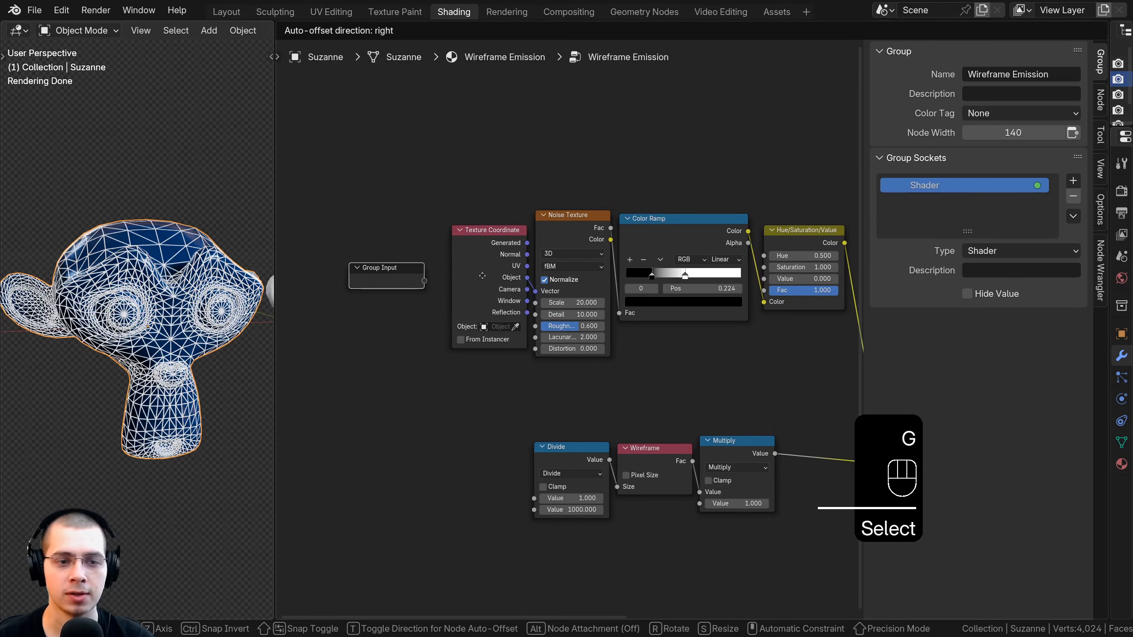
left_click(516, 318)
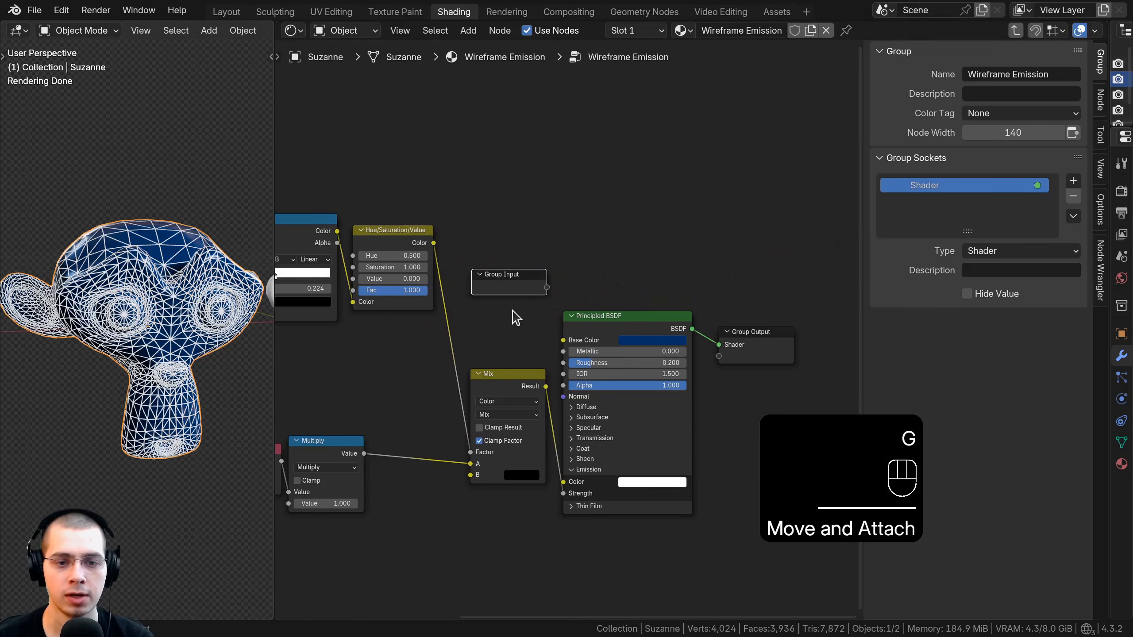
Step: Expose the Principled BSDF's Base Color and Roughness as group inputs by linking them to the Group Input node
middle_click_drag(561, 305, 603, 259)
scroll(604, 258, "up", 4)
left_click_drag(546, 224, 536, 216)
left_click_drag(606, 306, 539, 223)
left_click(601, 334)
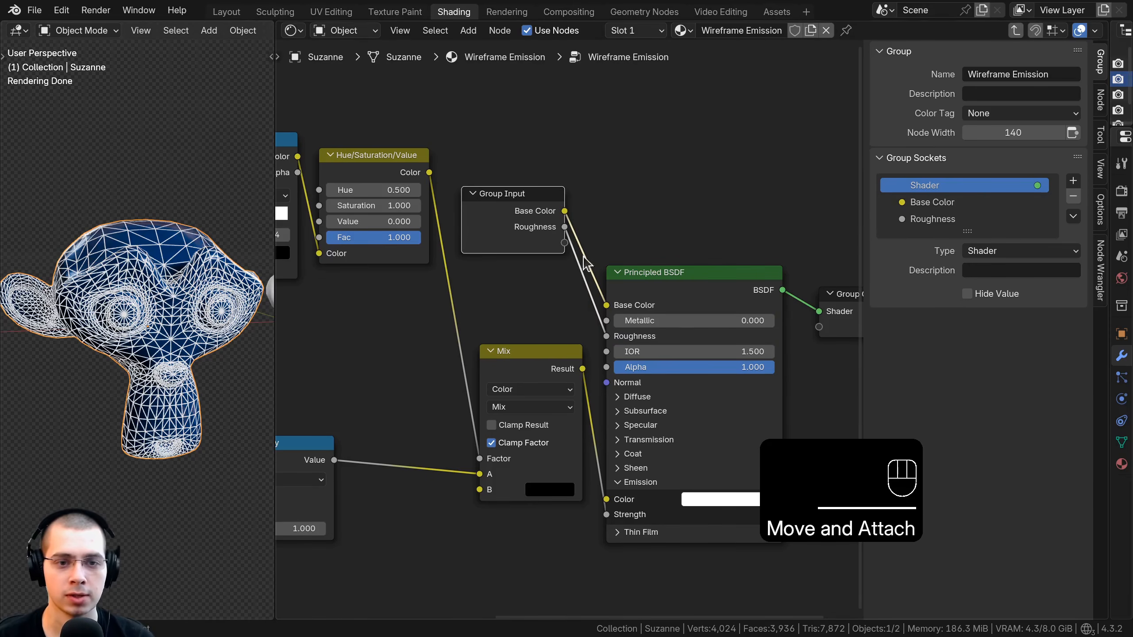
Step: Move the Group Input node over to the start of the wireframe chain, beside the Divide node
left_click(532, 243)
scroll(533, 243, "down", 3)
middle_click_drag(533, 243, 797, 165)
key("g")
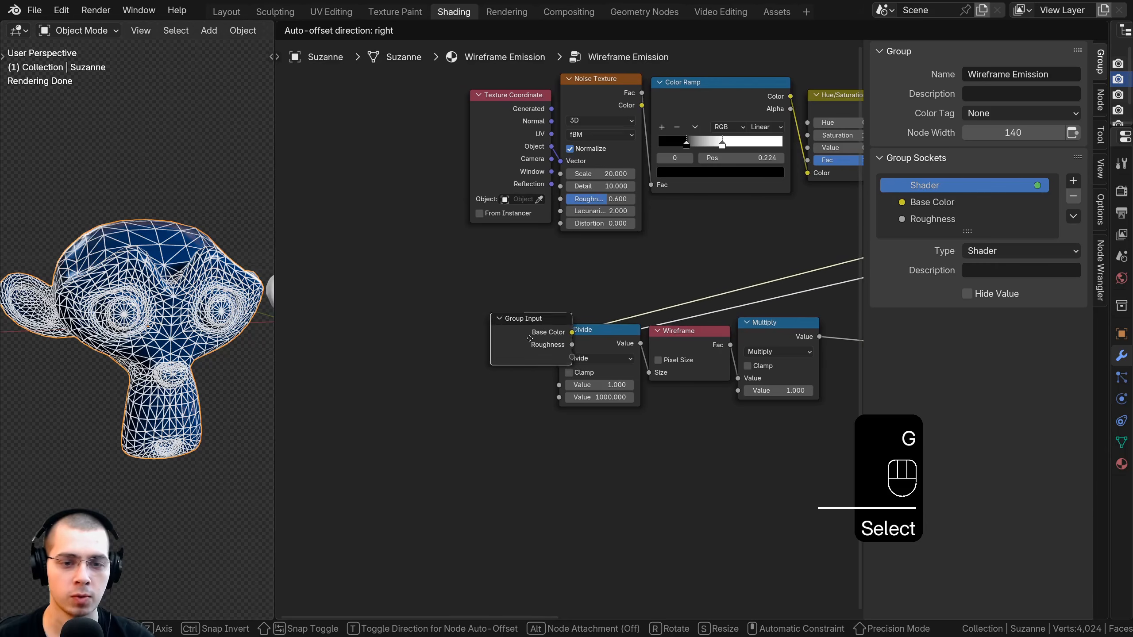
left_click(506, 354)
Step: Expose the Divide node's first Value as a group input and rename the socket Wireframe Thickness
scroll(557, 339, "up", 2)
left_click_drag(582, 406, 638, 405)
right_click(582, 406)
left_click_drag(555, 405, 527, 347)
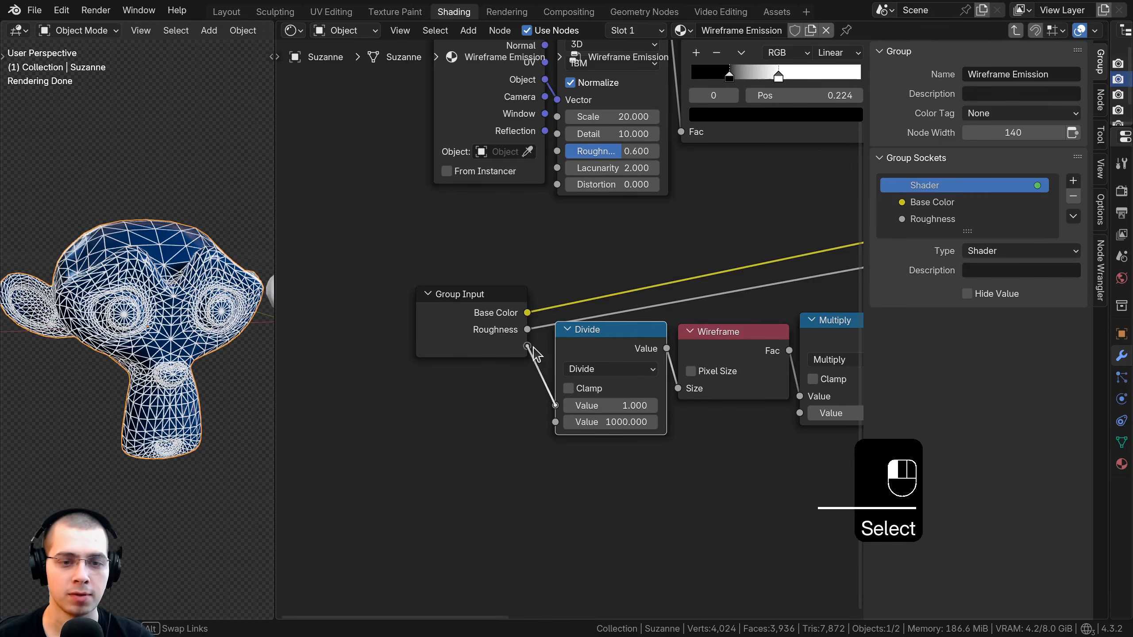
left_click_drag(459, 294, 448, 290)
left_click_drag(967, 231, 967, 298)
double_click(934, 235)
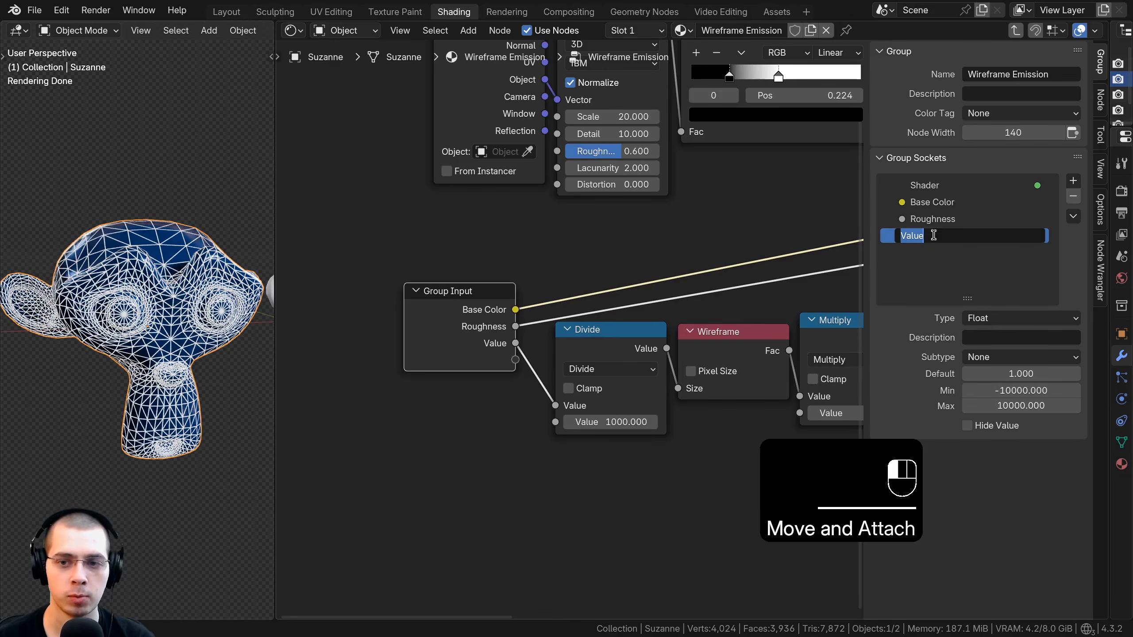
type("Wireframe Thicknes")
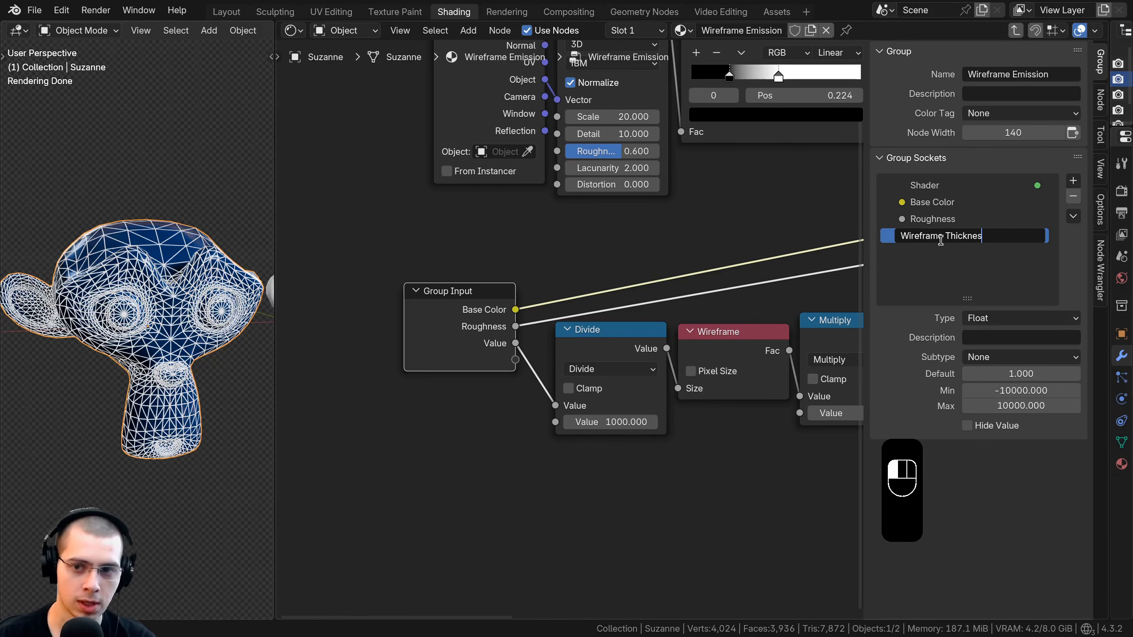
type("s")
key("Return")
Step: Expose the Multiply node's second Value as a group input and rename the socket Wireframe Brightness
middle_click_drag(608, 341, 597, 332)
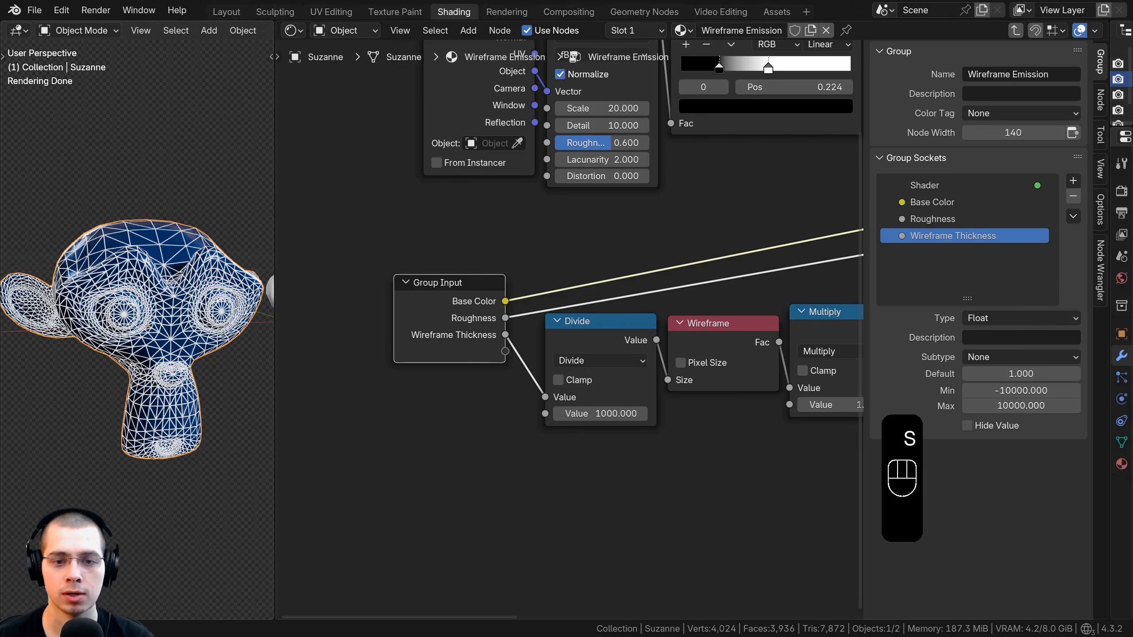
middle_click_drag(740, 469, 648, 440)
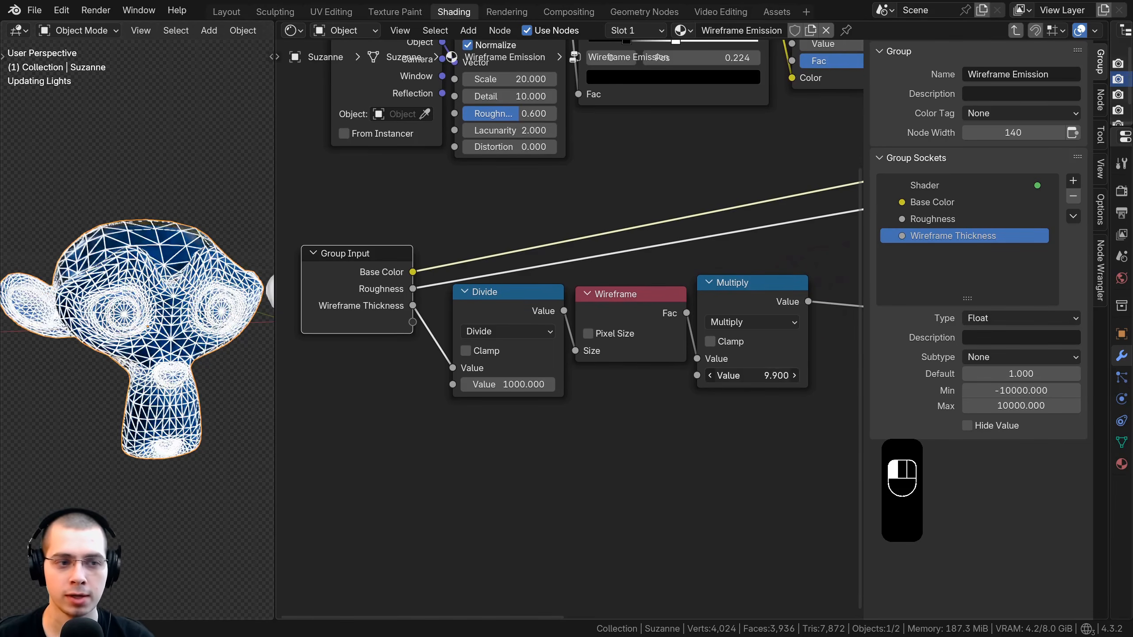
left_click_drag(697, 376, 412, 322)
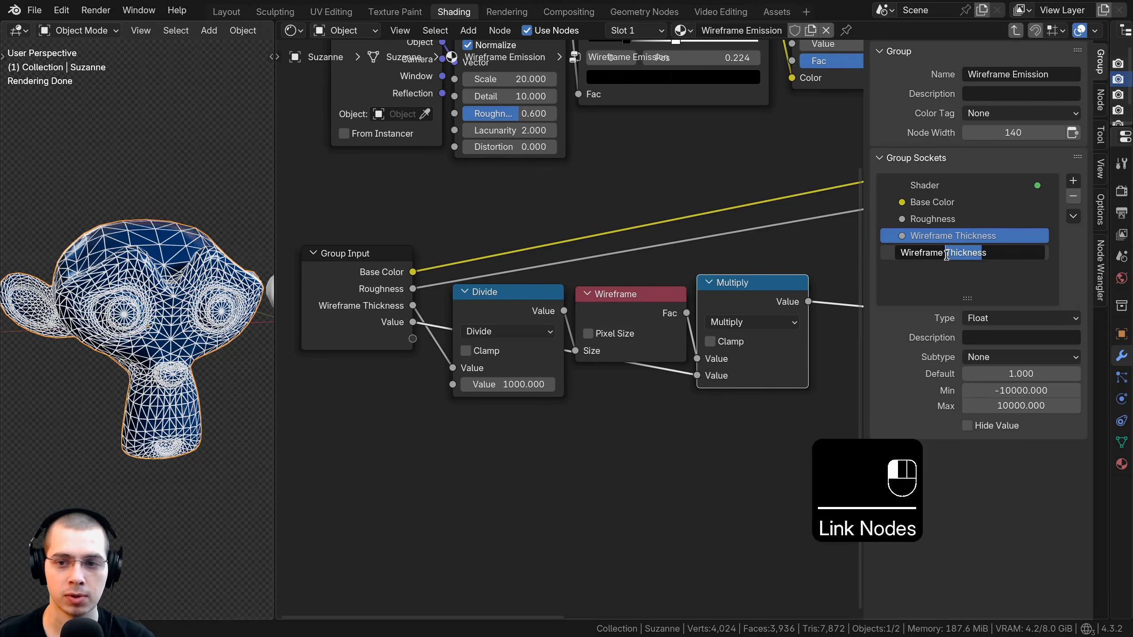
type("rightne")
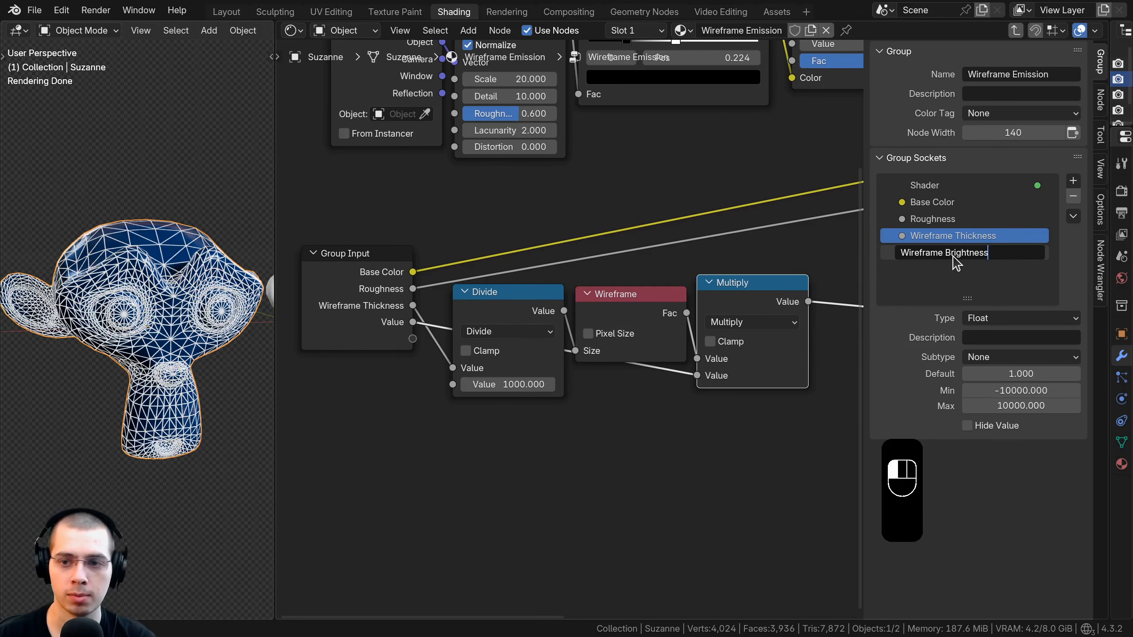
Step: Move the Group Input node to just below the Mix node, near the Principled BSDF
scroll(633, 285, "down", 4)
middle_click_drag(622, 271, 466, 262)
scroll(709, 308, "down", 1)
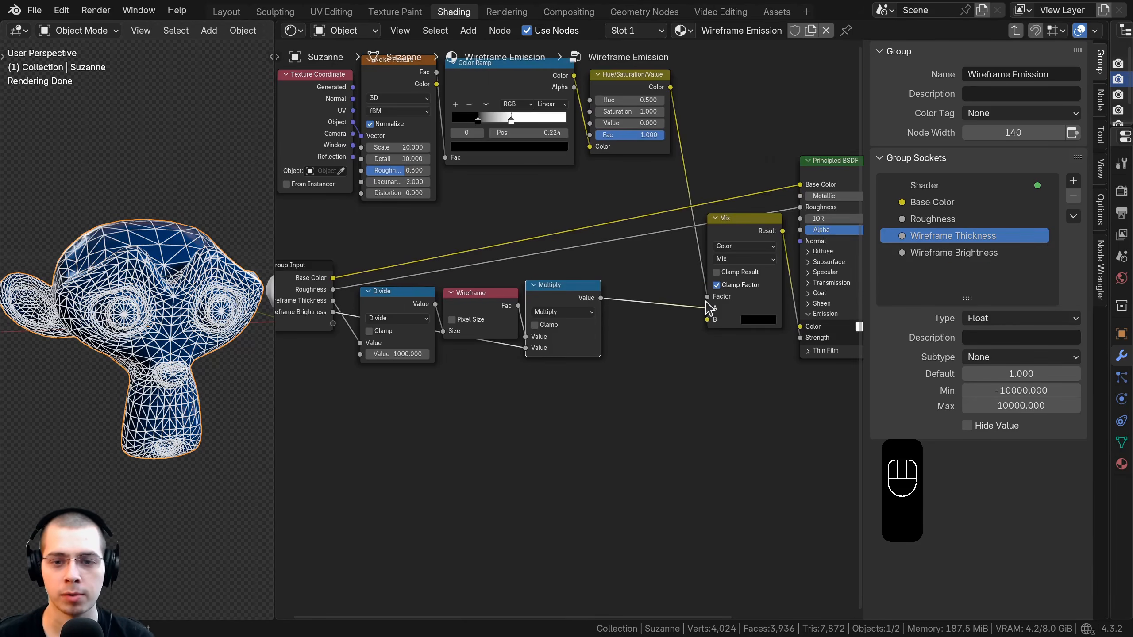
scroll(642, 326, "up", 1)
left_click(286, 276)
key("g")
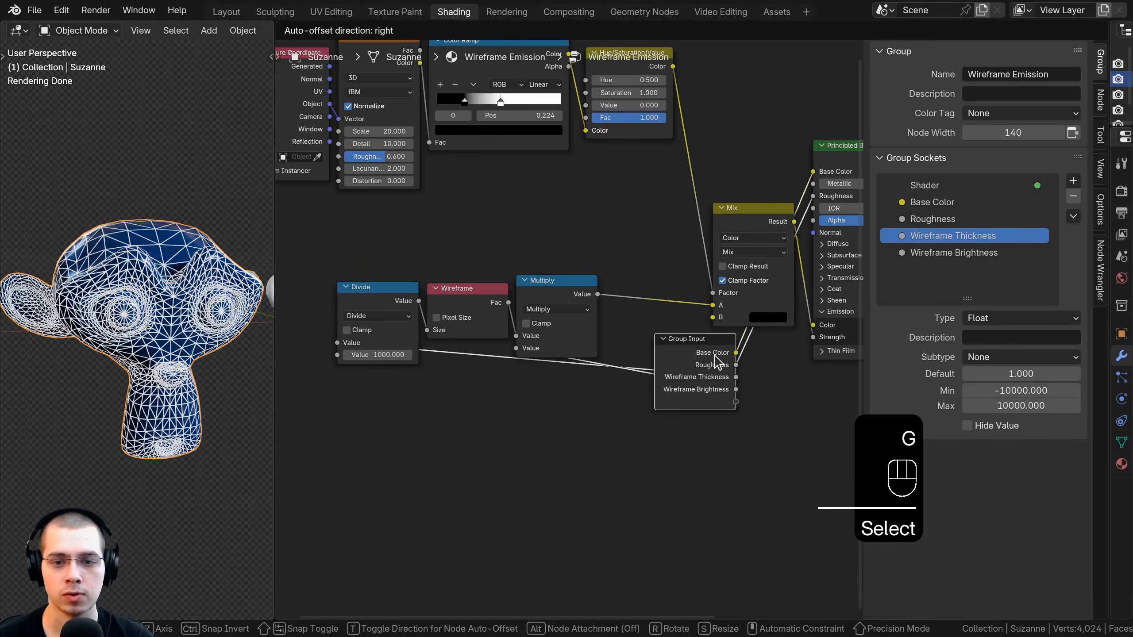
left_click(714, 356)
Step: Expose the Principled BSDF's emission Color as a group input and rename the socket Wireframe Color
middle_click_drag(847, 184, 689, 178)
scroll(696, 267, "up", 1)
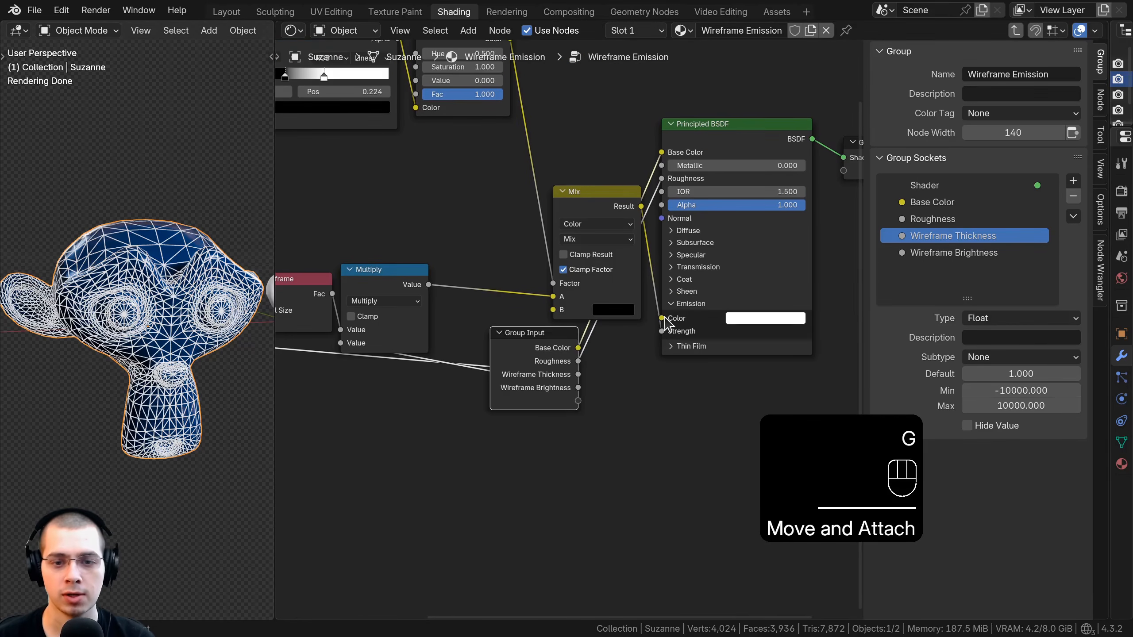
left_click_drag(662, 318, 578, 401)
double_click(924, 270)
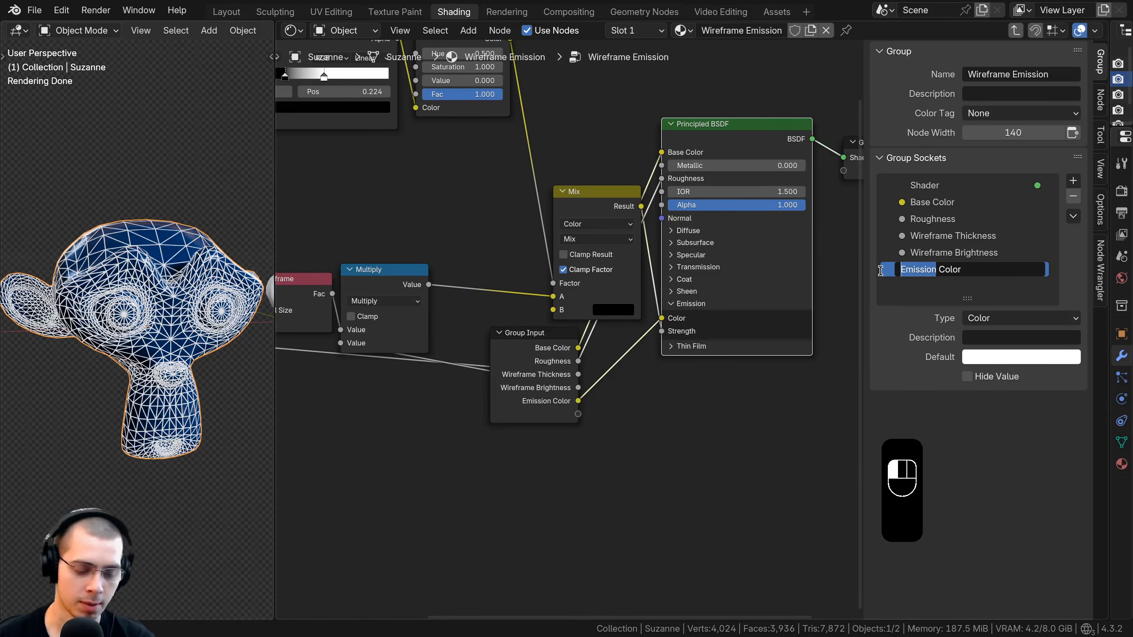
type("Wirefram")
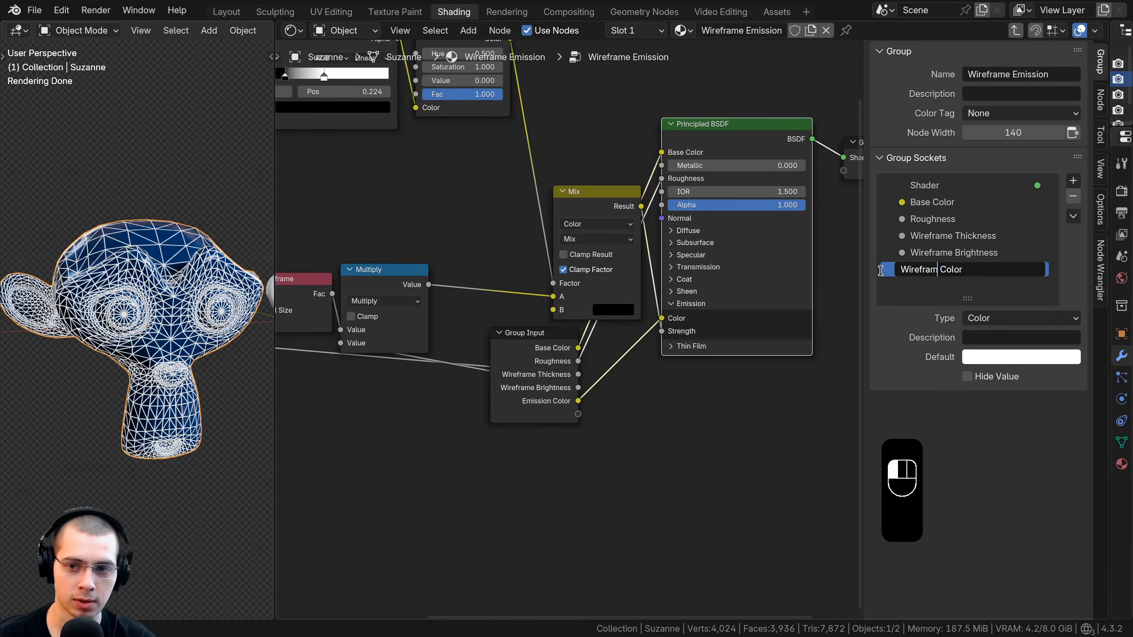
type("e")
key("Return")
Step: Move the Group Input node into the space between the Color Ramp and the Multiply node
scroll(660, 346, "down", 2)
middle_click_drag(663, 402, 701, 408)
left_click(700, 407)
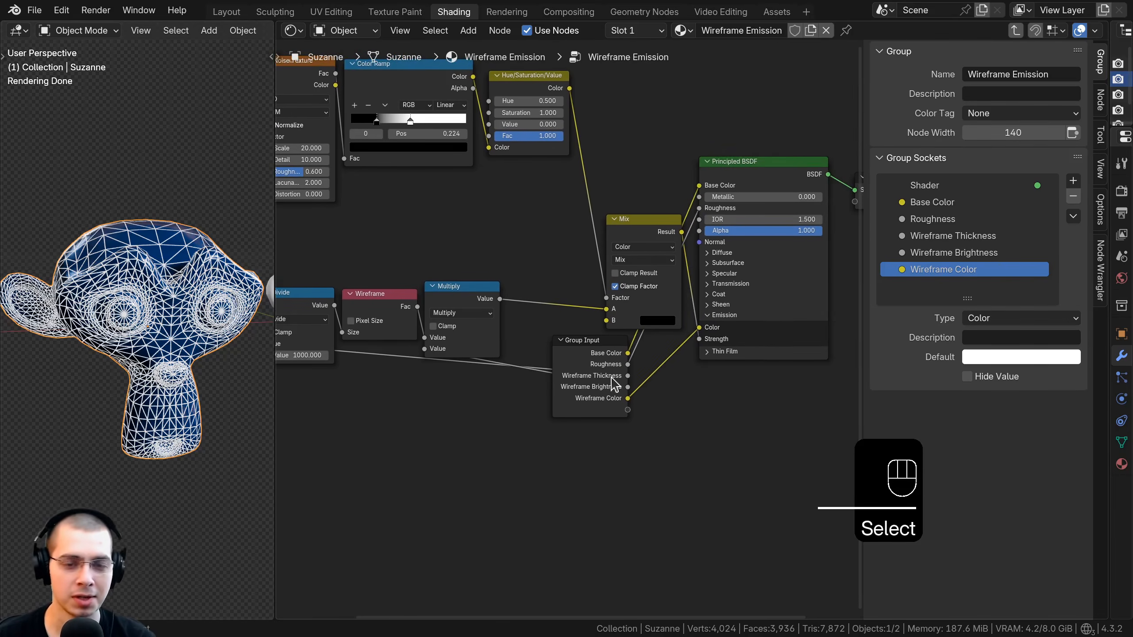
middle_click_drag(595, 376, 633, 374)
left_click(634, 375)
key("g")
left_click(544, 407)
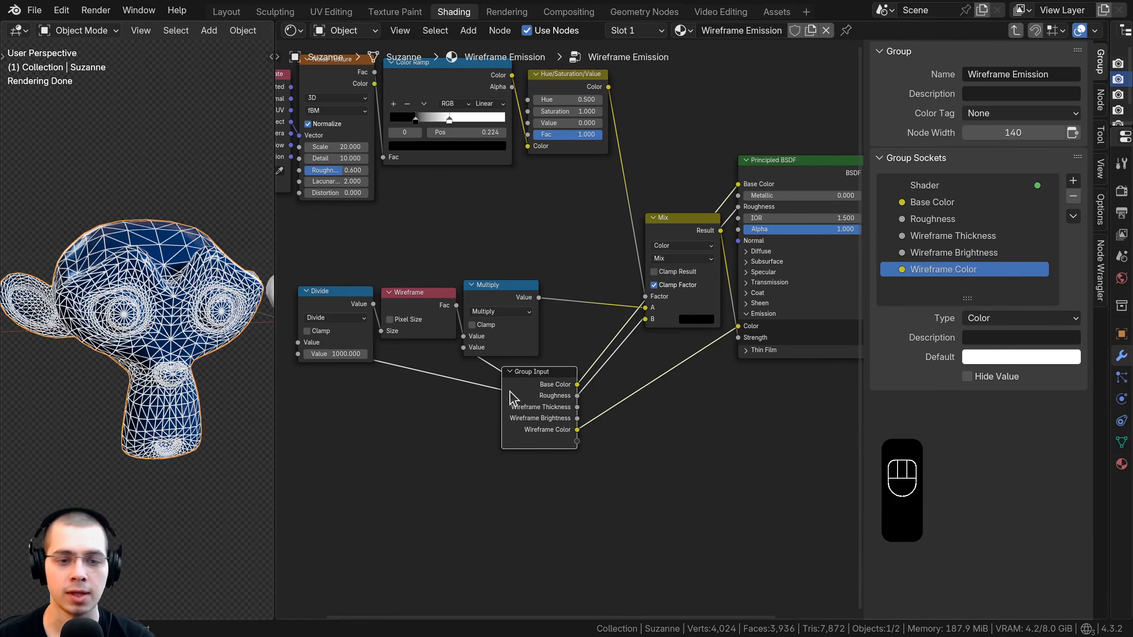
left_click(539, 394)
middle_click_drag(542, 397, 663, 468)
key("g")
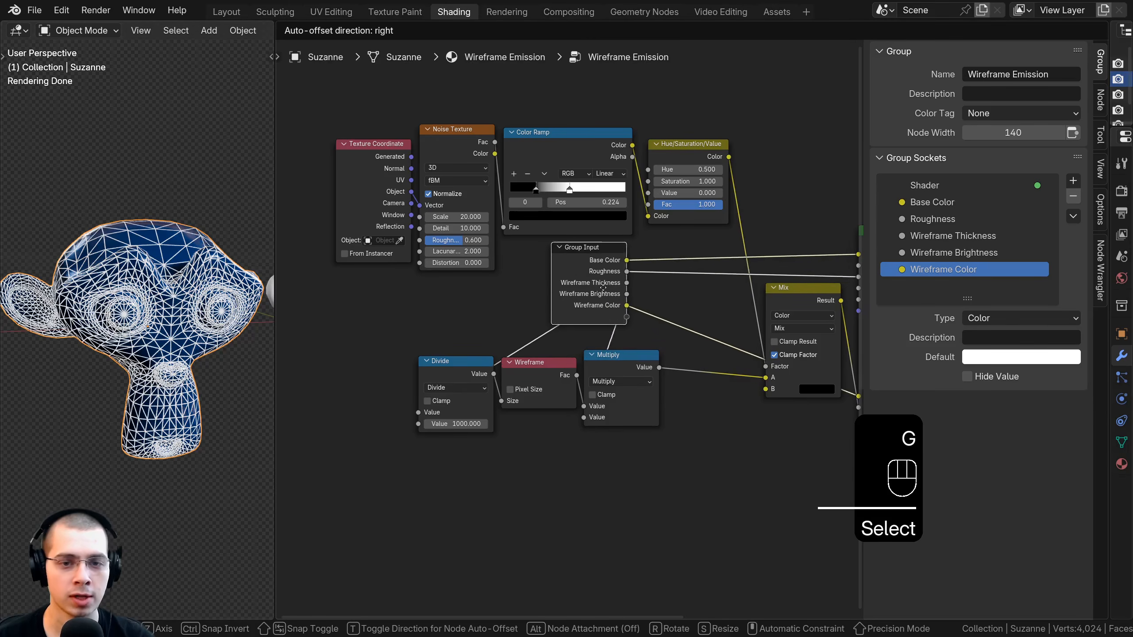
left_click(597, 286)
Step: Expose the Hue/Saturation/Value node's Value as a group input and rename the socket Noise Amount
scroll(674, 163, "up", 1)
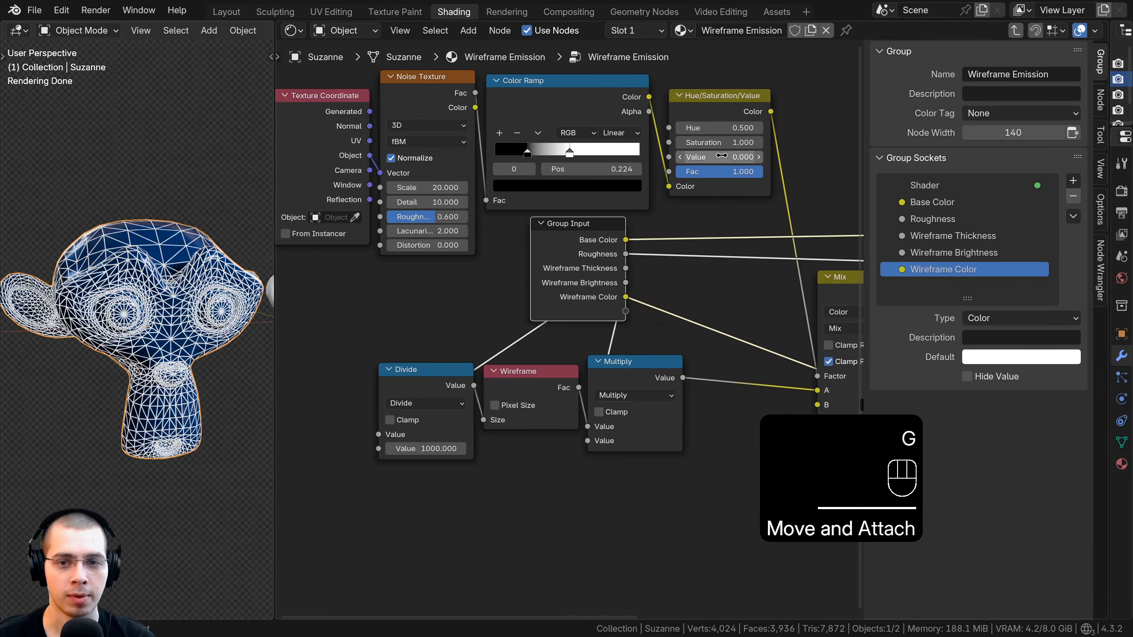
left_click_drag(721, 156, 672, 212)
left_click_drag(629, 318, 627, 313)
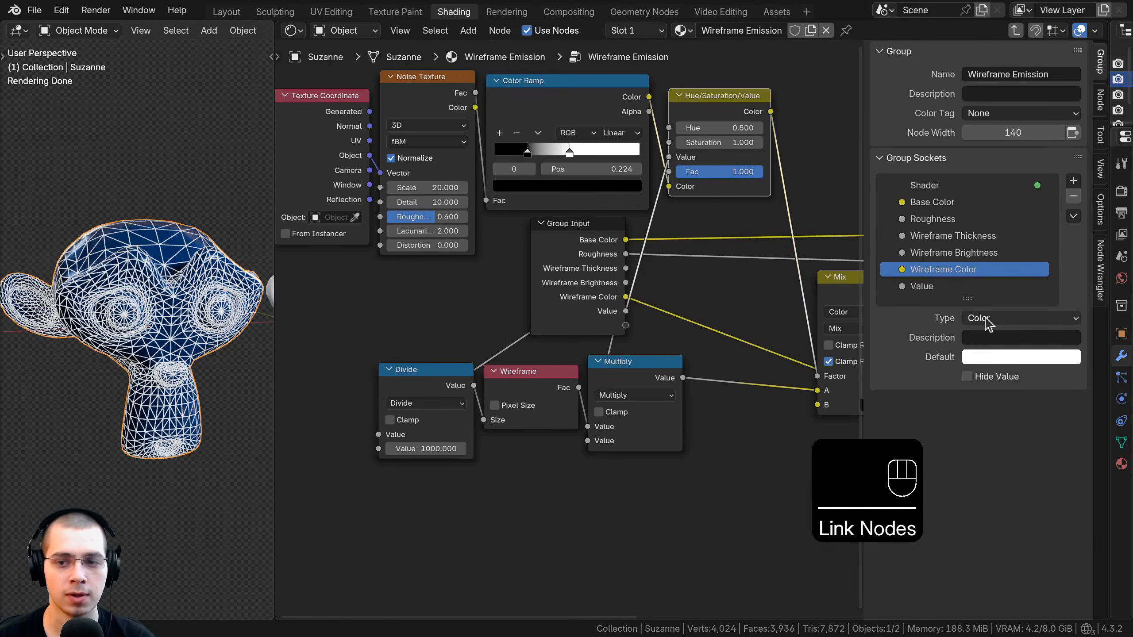
left_click(931, 286)
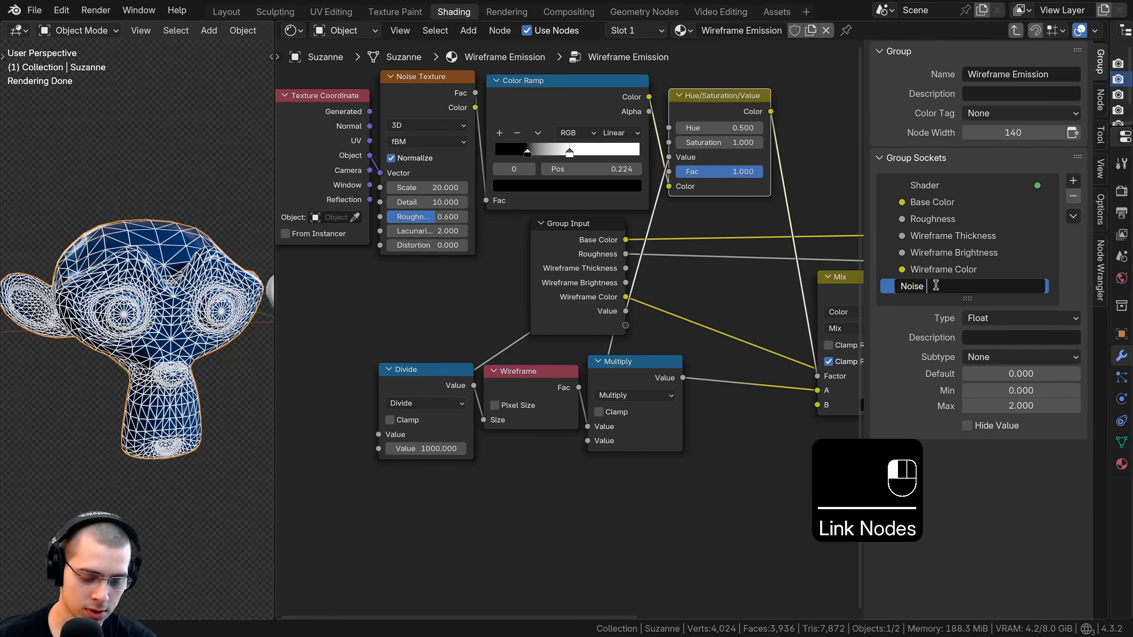
type("Noise Amount")
key("Return")
Step: Move the Group Input node ahead of the Texture Coordinate and Divide nodes, at the start of the node setup
left_click(477, 289)
middle_click_drag(477, 289, 691, 326)
scroll(618, 290, "down", 2)
key("g")
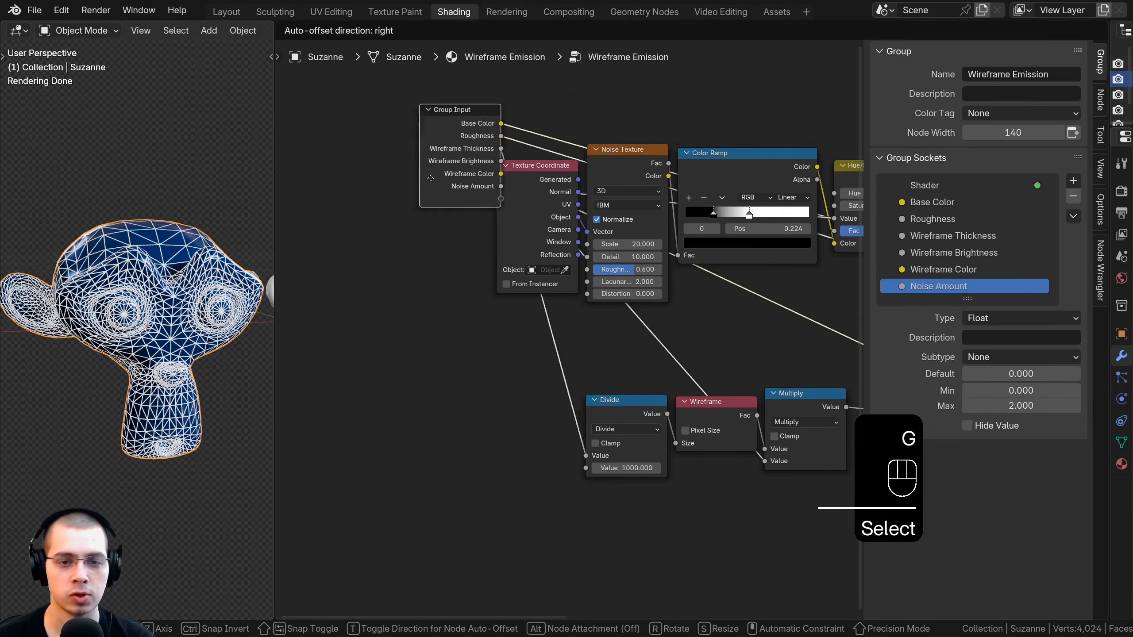
left_click(484, 297)
Step: Expose the Noise Texture's Scale, Detail, Roughness and Distortion as group inputs
scroll(553, 306, "up", 2)
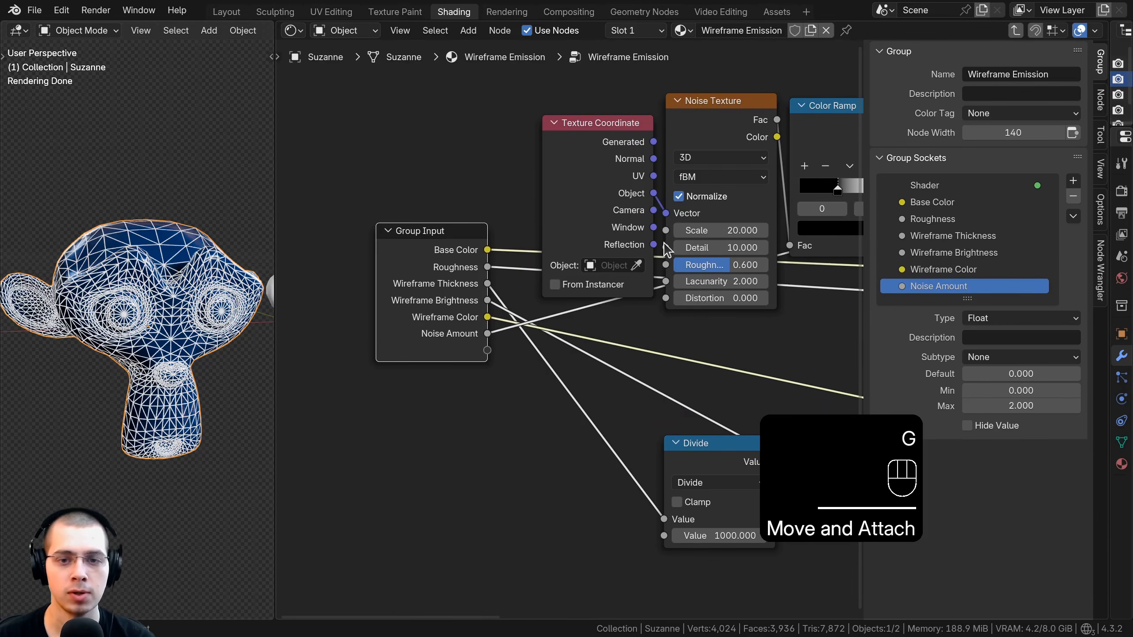
left_click_drag(666, 230, 483, 385)
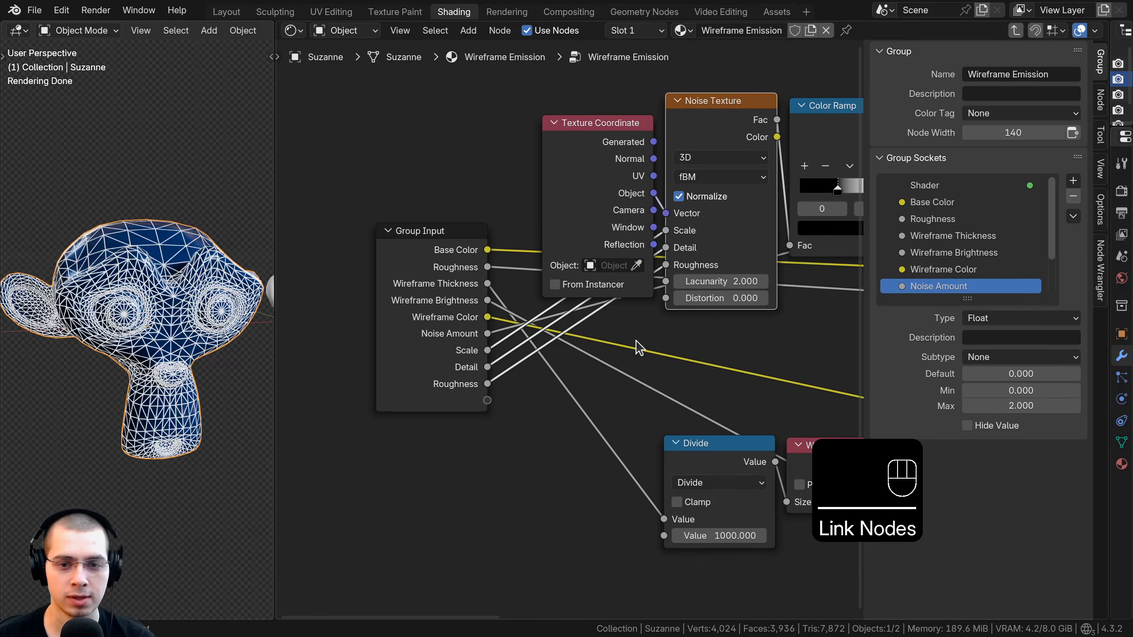
left_click_drag(666, 298, 487, 400)
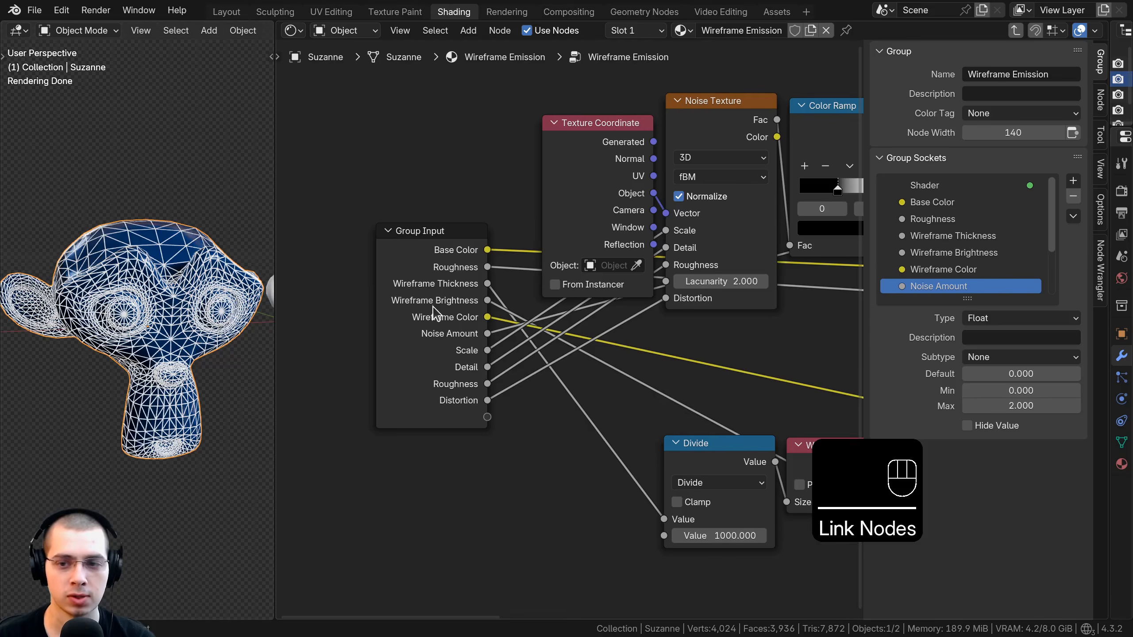
Step: Enlarge the socket list and rename the Scale and Detail inputs Noise Scale and Noise Detail, reusing the copied word Noise
left_click_drag(985, 296, 970, 396)
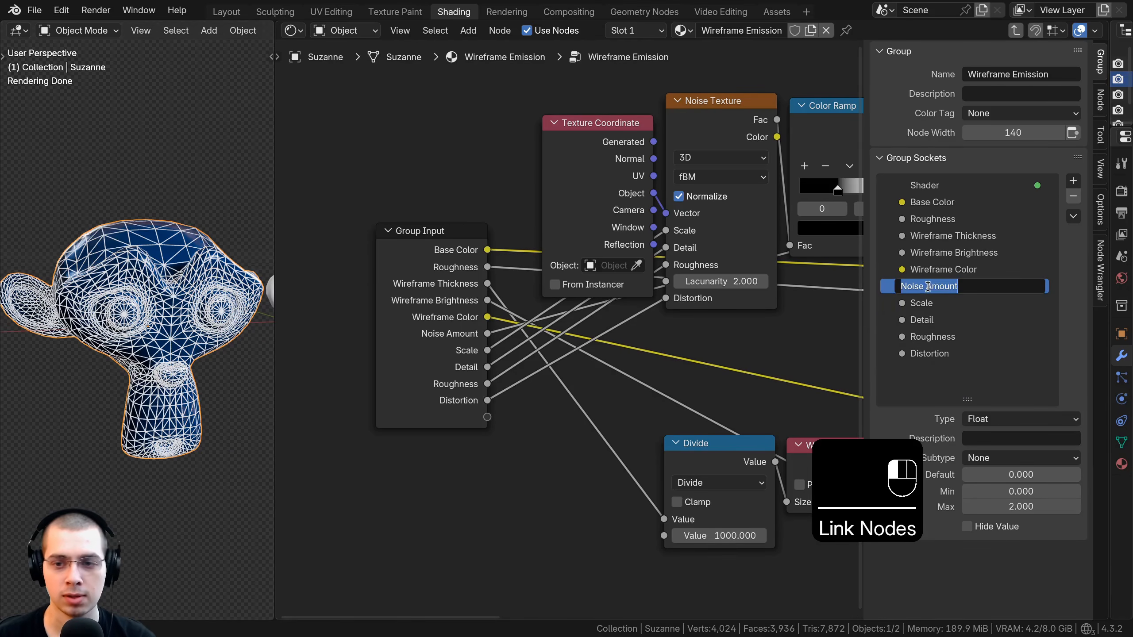
left_click_drag(926, 287, 889, 284)
key("ctrl+c")
key("ctrl+c")
left_click(920, 298)
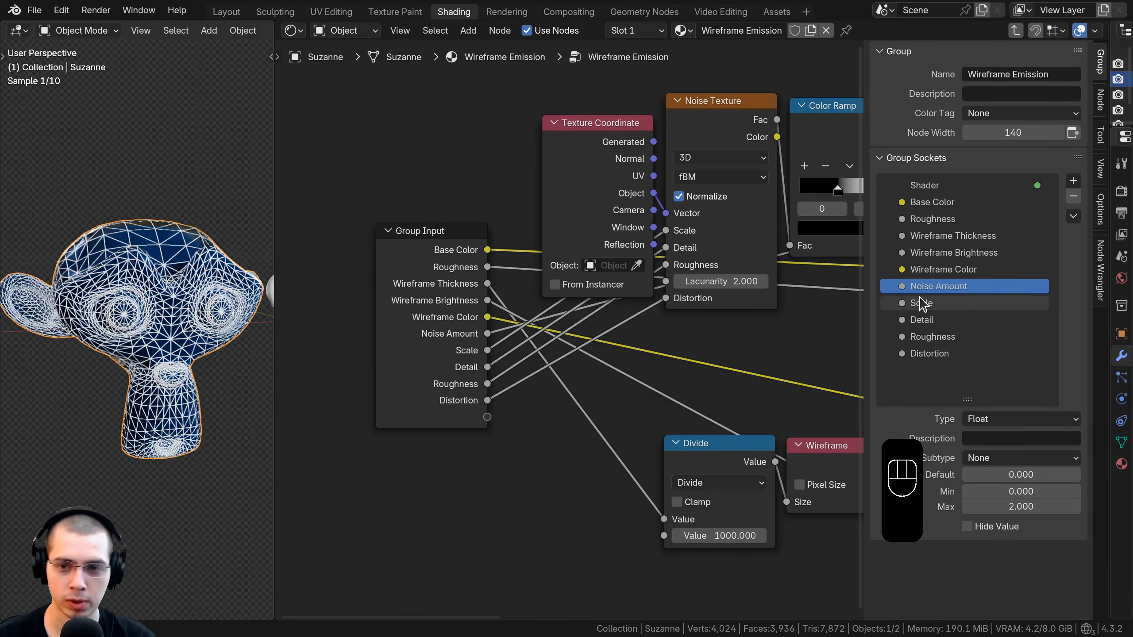
double_click(919, 303)
left_click(902, 303)
key("ctrl+v")
left_click(923, 320)
double_click(912, 323)
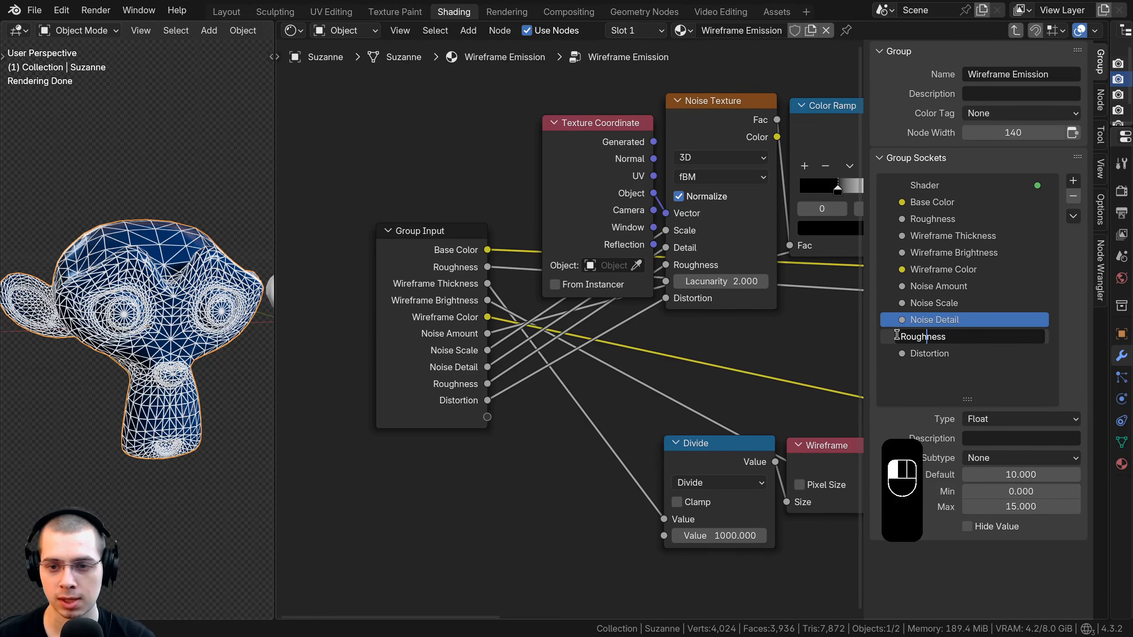
Step: Rename the noise texture's Roughness and Distortion inputs Noise Roughness and Noise Distortion
left_click(897, 336)
key("ctrl+v")
double_click(918, 353)
left_click(902, 352)
key("ctrl+v")
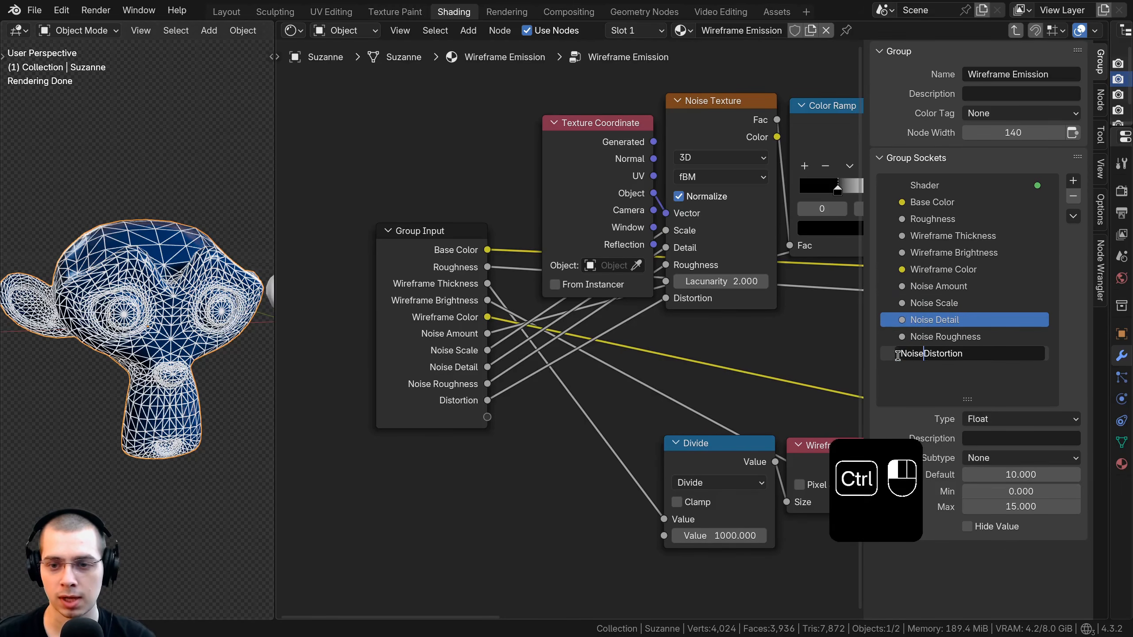
key("Return")
Step: Hide the group settings, nudge the Group Input node slightly and leave the group
key("n")
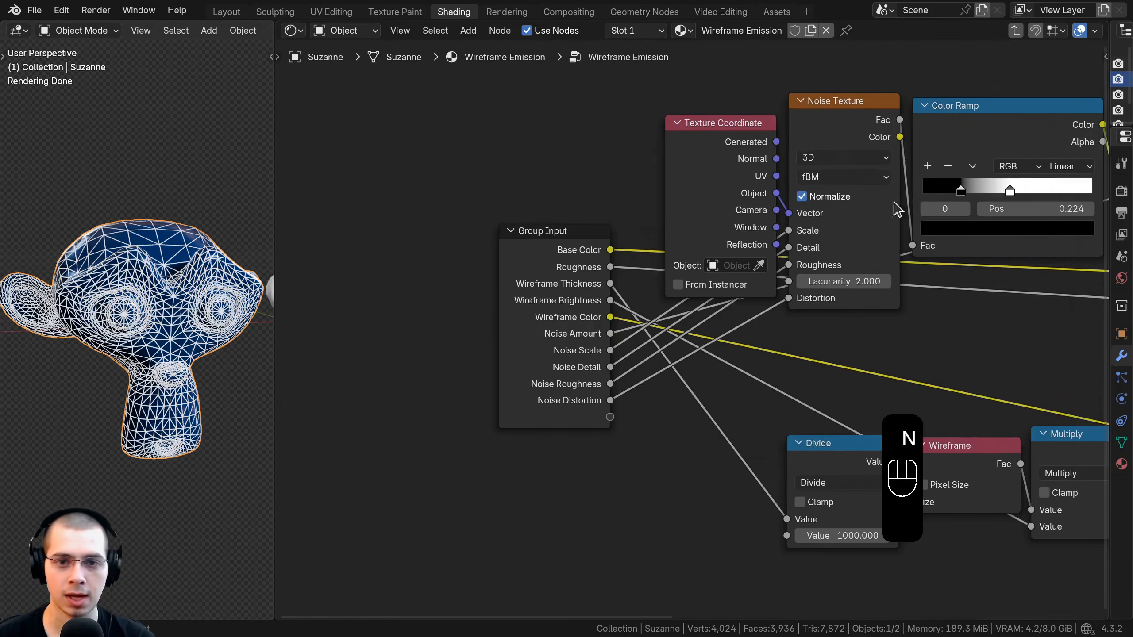
left_click_drag(562, 313, 586, 315)
scroll(849, 338, "down", 4)
middle_click_drag(839, 337, 608, 345)
left_click_drag(408, 306, 422, 217)
key("Tab")
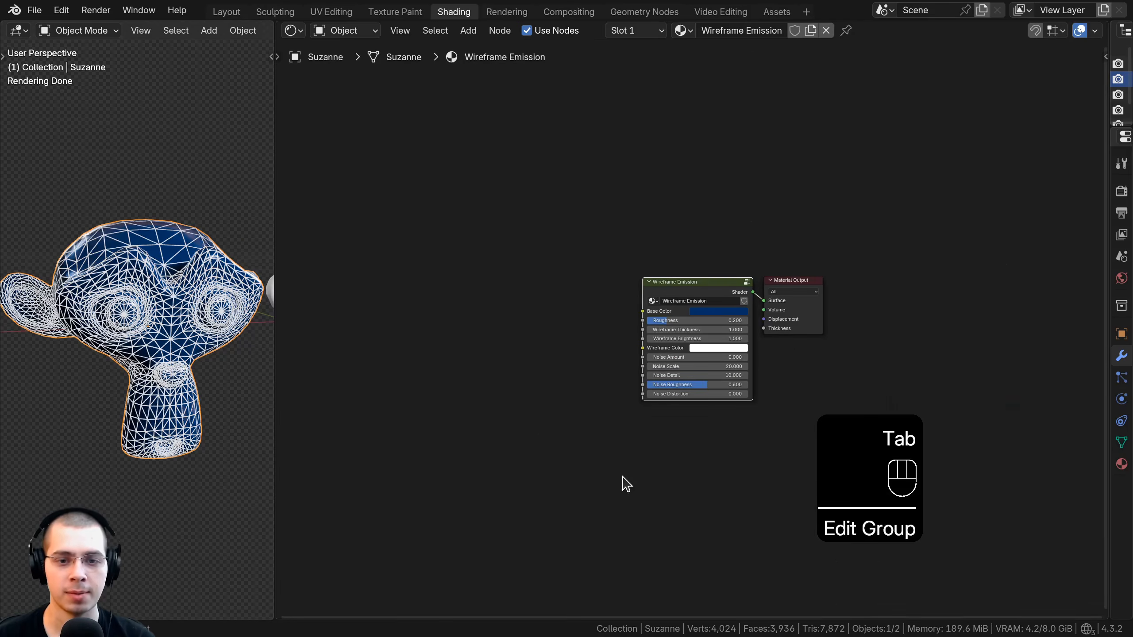
Step: Try a different brightness for the Base Color on the Wireframe Emission group node
scroll(651, 429, "up", 5)
middle_click_drag(683, 356, 646, 322)
scroll(653, 289, "up", 2)
left_click_drag(667, 158, 677, 155)
scroll(650, 267, "up", 2)
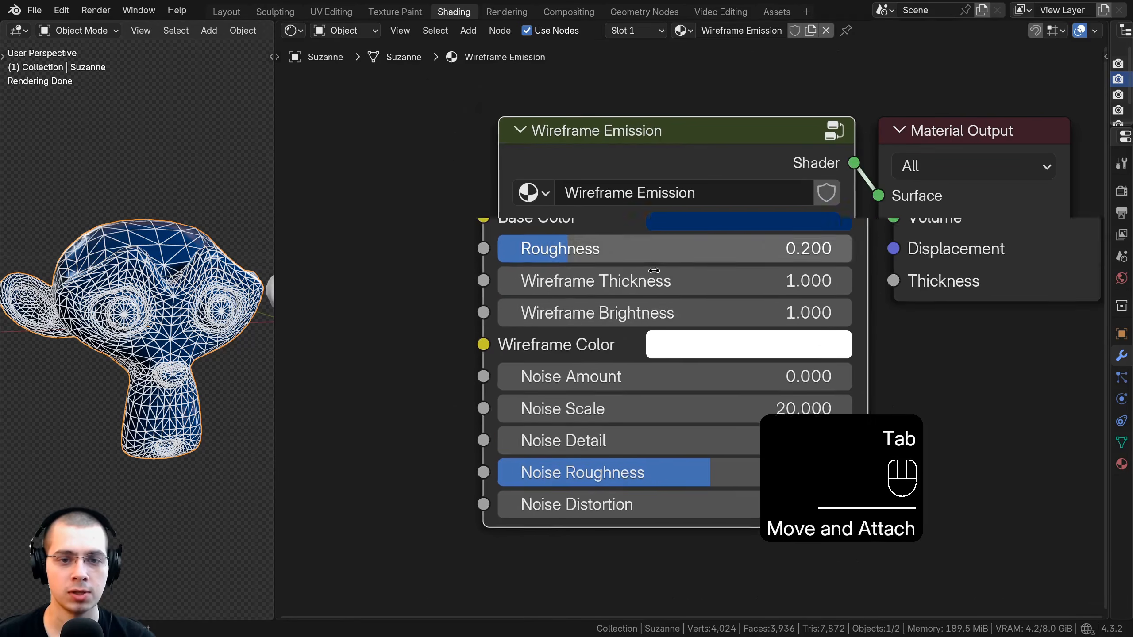
left_click(659, 210)
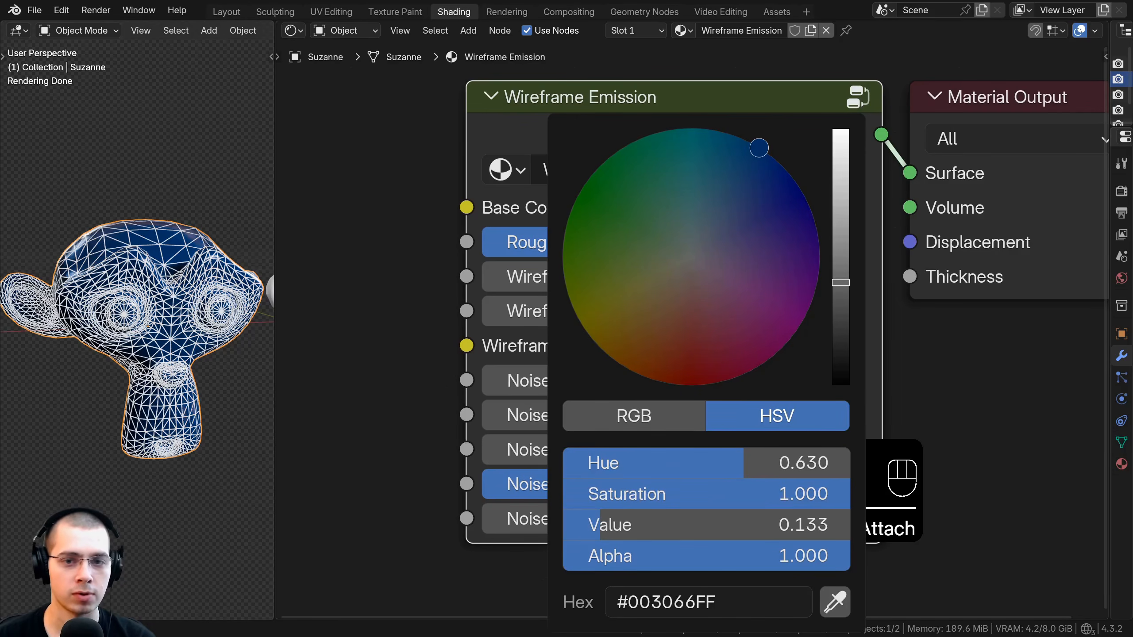
left_click_drag(839, 359, 841, 283)
Step: Try a Wireframe Thickness of 3.96 and a different Wireframe Brightness on the group node, reverting both
middle_click_drag(214, 357, 264, 384)
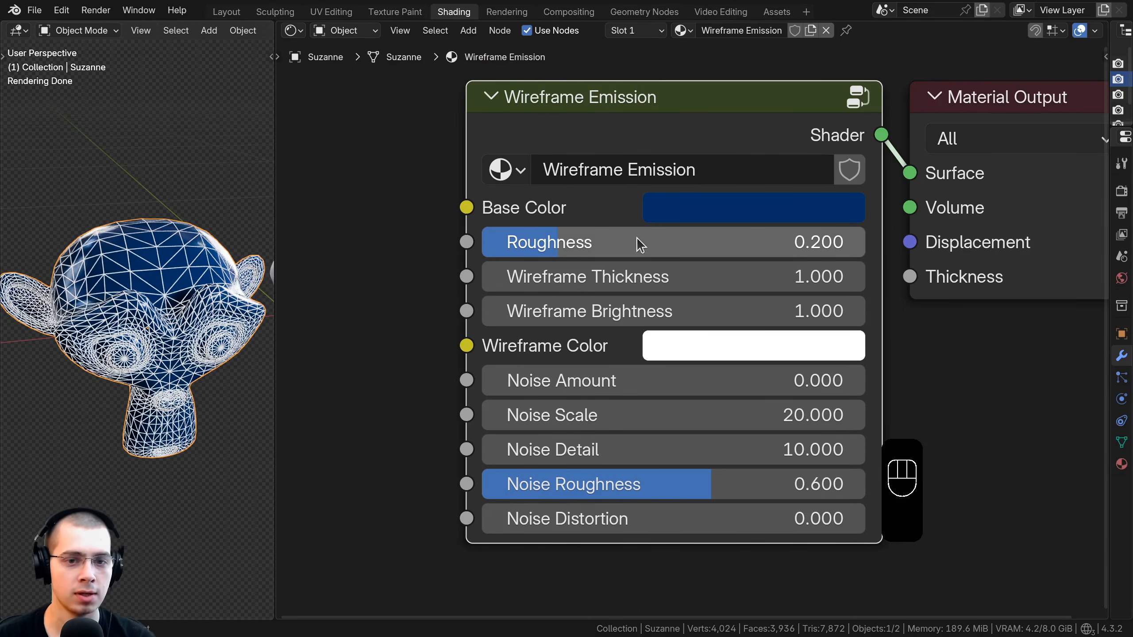
left_click_drag(843, 271, 746, 303)
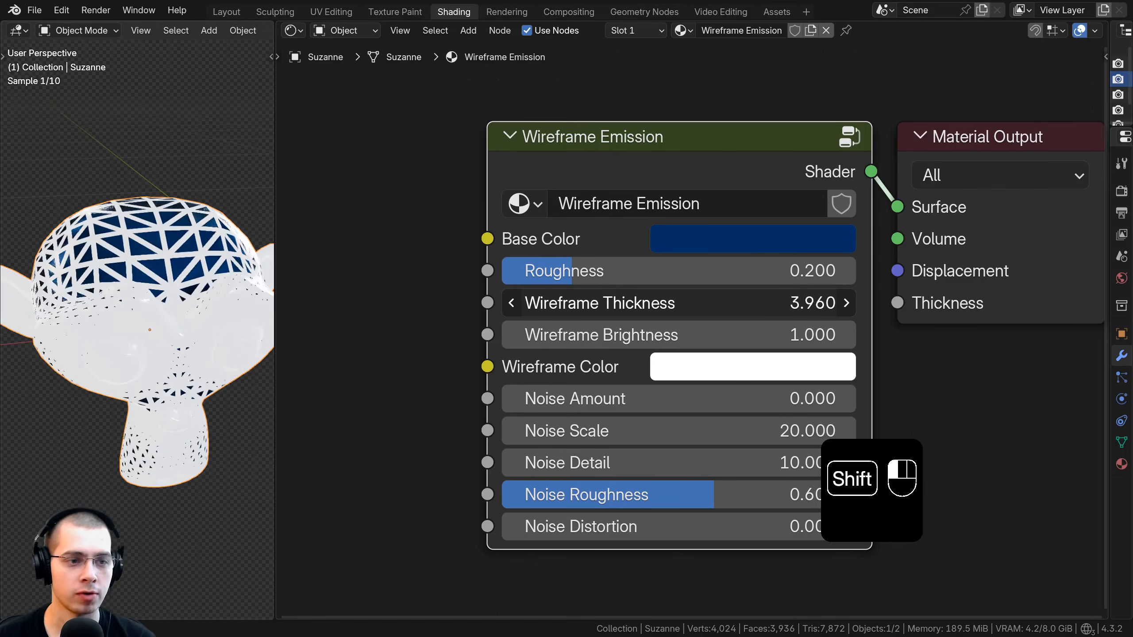
right_click(649, 303)
left_click_drag(650, 335, 825, 335, "shift")
right_click(649, 334)
Step: Try a purple Wireframe Color (#9D00FFFF) on the group node and cancel the change
left_click(667, 373)
left_click_drag(774, 87, 812, 155)
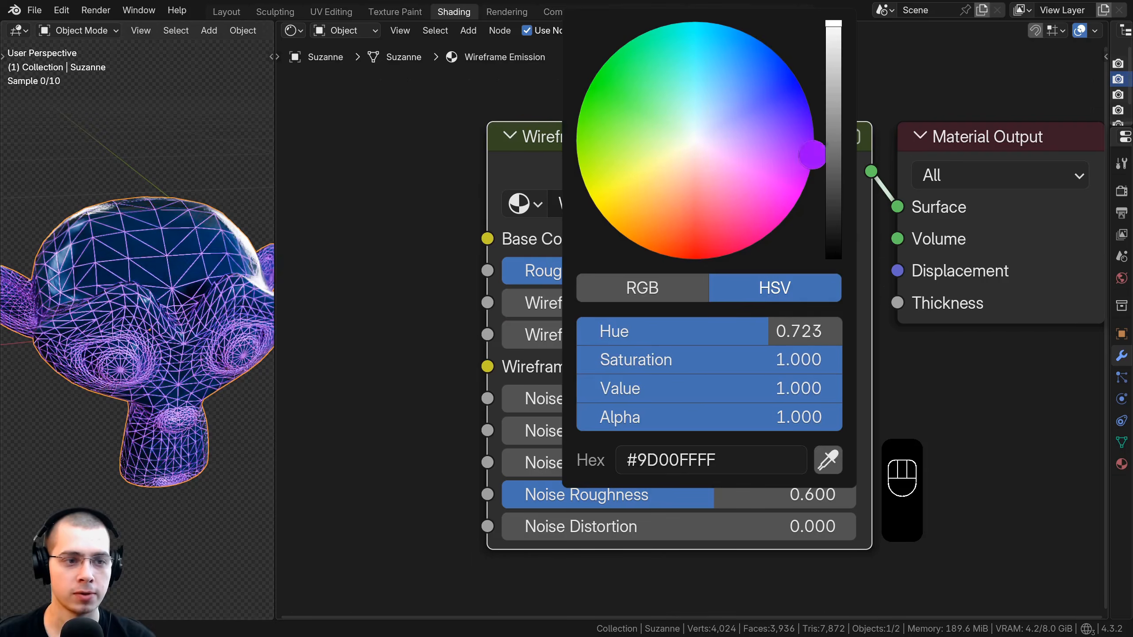
right_click(812, 155)
Step: Set the group node's Noise Amount to 1.2 and inspect the broken-up wireframe closely on the monkey
left_click_drag(639, 398, 407, 423)
scroll(89, 374, "up", 5)
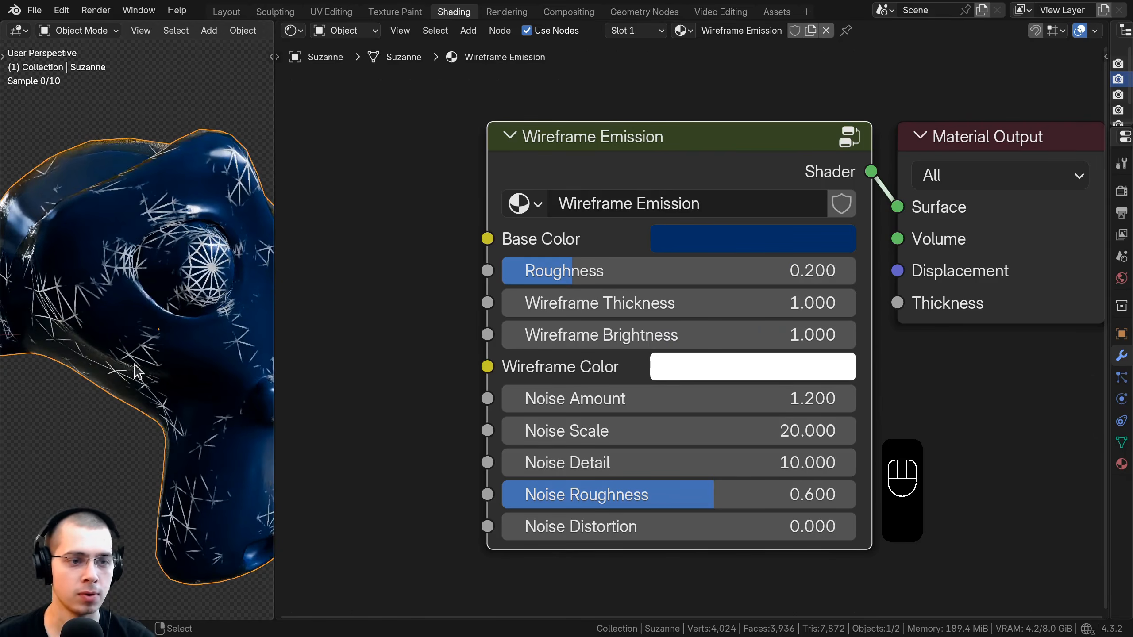
Step: Try different Noise Amount, Scale, Detail and Roughness values and a Noise Distortion of 24.9 on the group node, cancelling the changes
left_click_drag(659, 400, 678, 400)
left_click_drag(633, 430, 584, 494)
right_click(662, 430)
right_click(649, 461)
right_click(584, 494)
left_click_drag(672, 526, 758, 526)
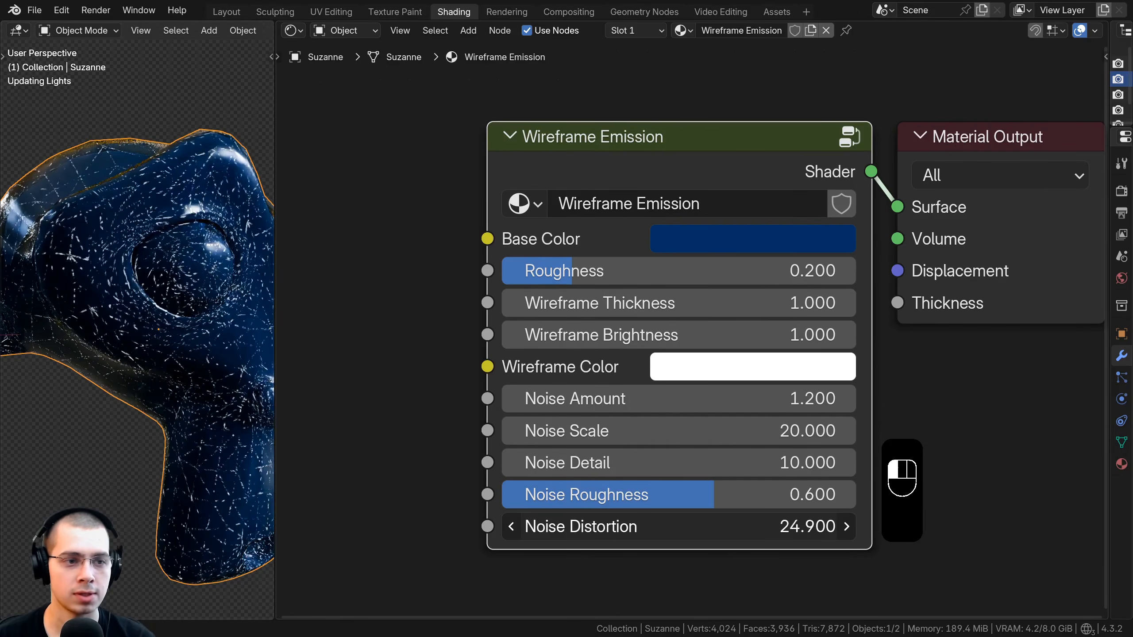
right_click(758, 526)
Step: Set the group node's Noise Amount to 0
left_click(651, 407)
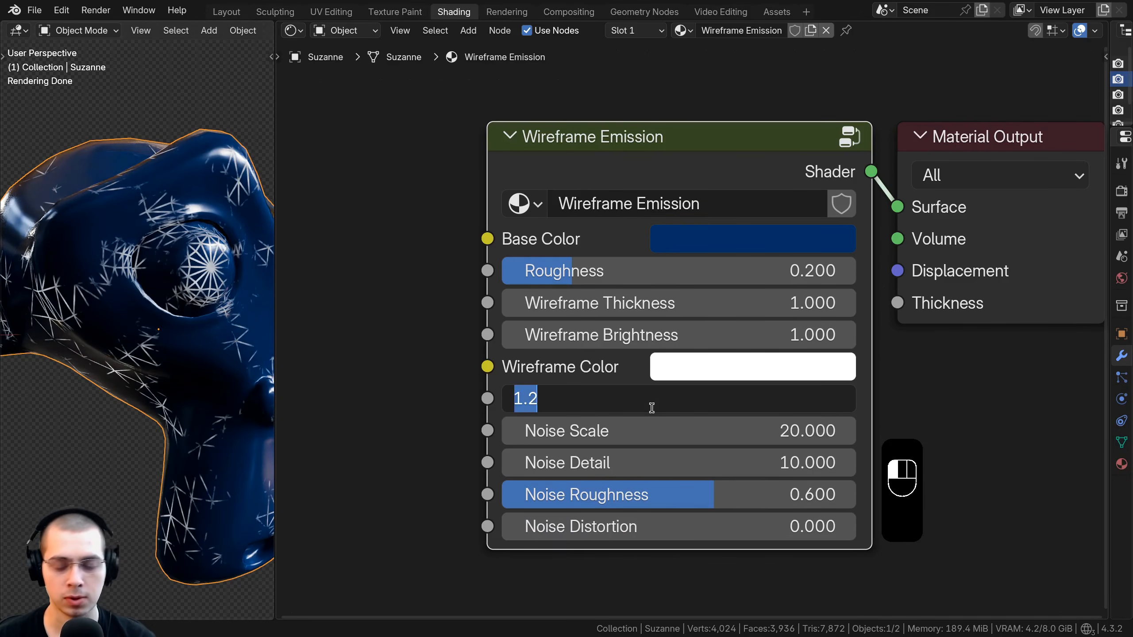
type("0")
key("Return")
scroll(535, 281, "down", 2)
middle_click_drag(214, 285, 134, 285)
middle_click_drag(134, 285, 134, 357, "ctrl")
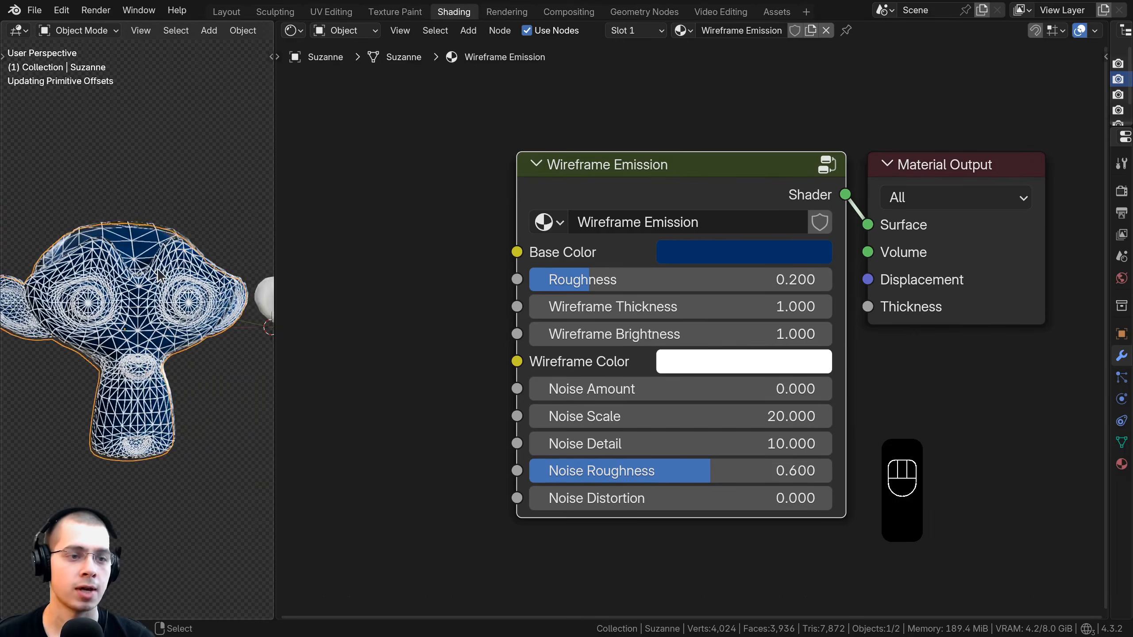
Step: Enlarge the 3D viewport and assign the existing Wireframe Emission material to the plain white monkey
left_click_drag(276, 254, 536, 250)
middle_click_drag(796, 203, 730, 188)
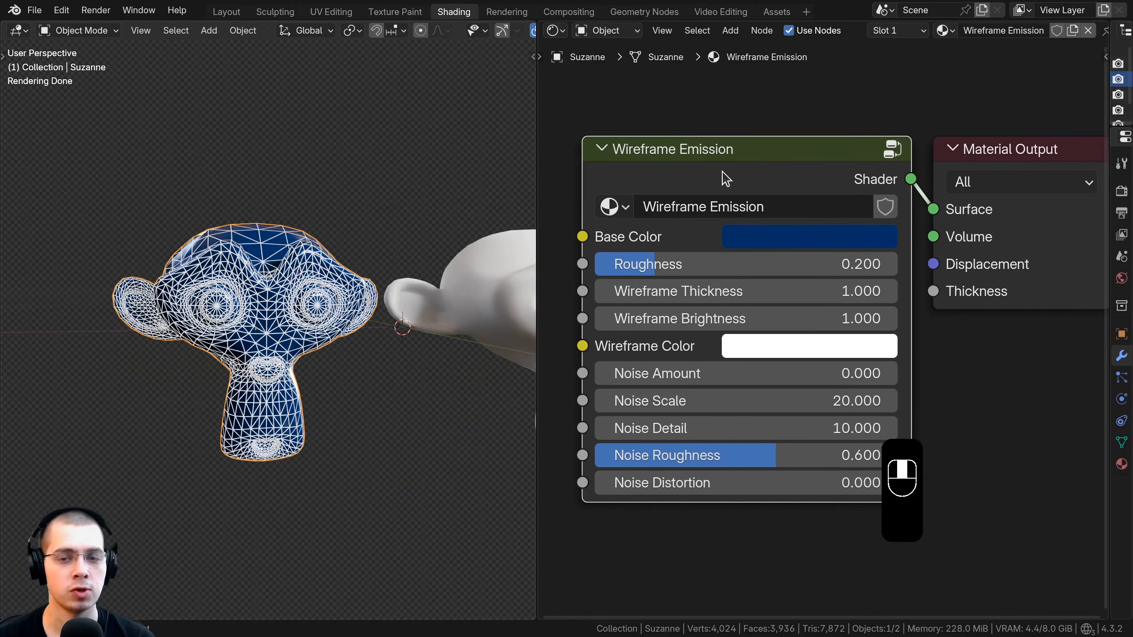
left_click_drag(730, 171, 739, 170)
middle_click_drag(428, 231, 287, 241, "shift")
middle_click_drag(288, 241, 294, 308)
scroll(269, 308, "down", 1)
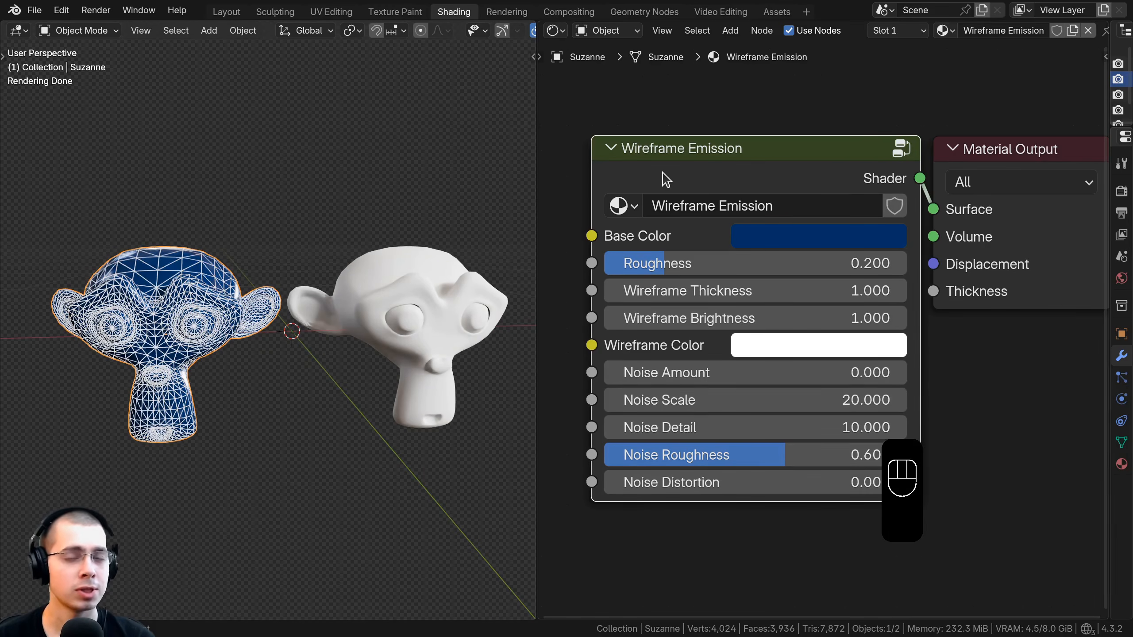
left_click(366, 295)
left_click(868, 30)
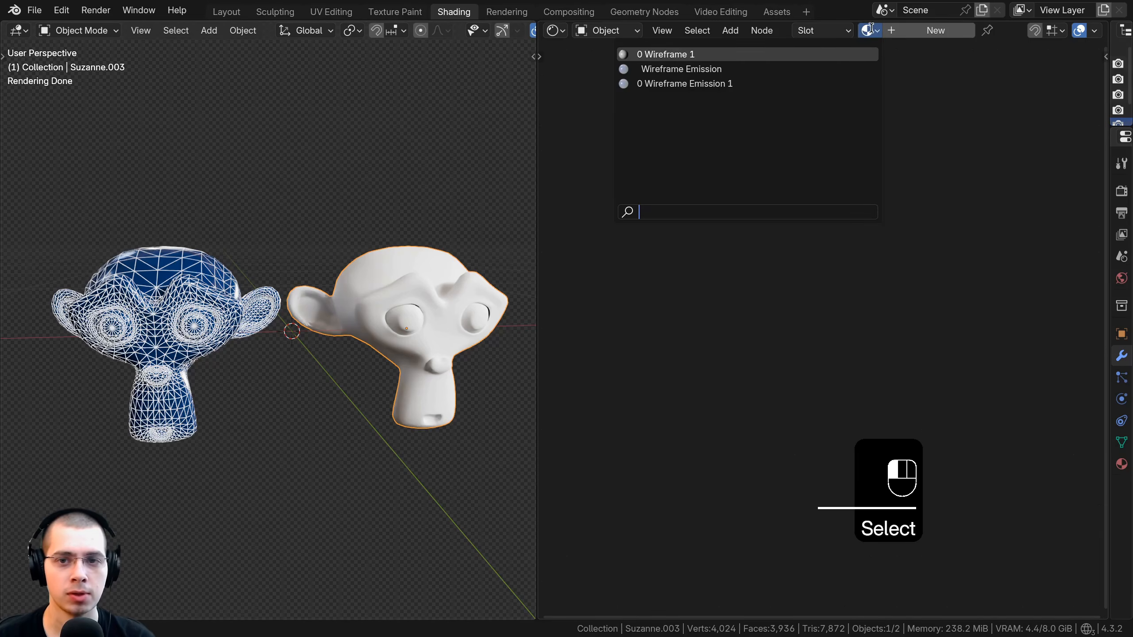
left_click(658, 68)
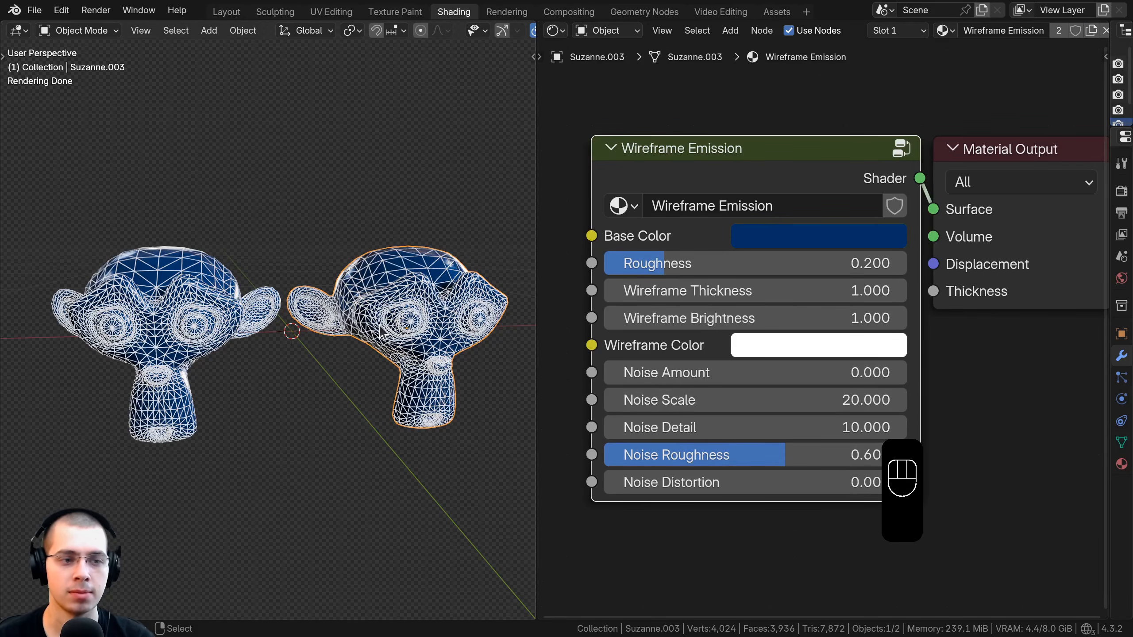
middle_click_drag(383, 327, 345, 320, "shift")
middle_click_drag(417, 309, 356, 304, "shift")
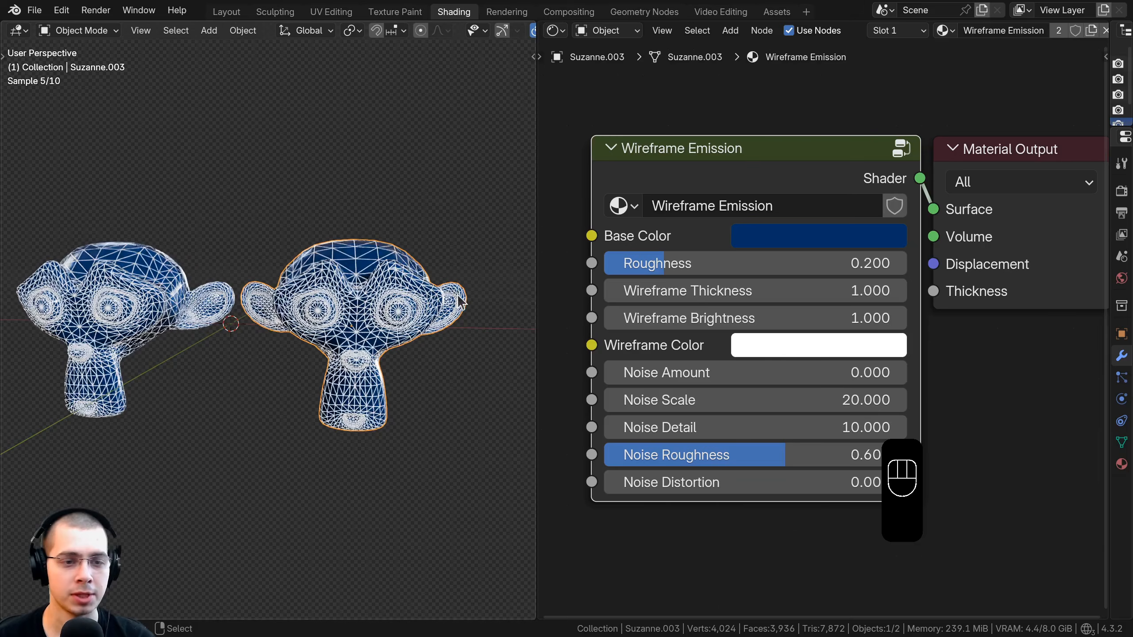
Step: Create a separate copy of the second monkey's material and rename it Wireframe
left_click_drag(534, 272, 346, 277)
middle_click_drag(230, 308, 169, 308, "shift")
scroll(168, 307, "up", 2)
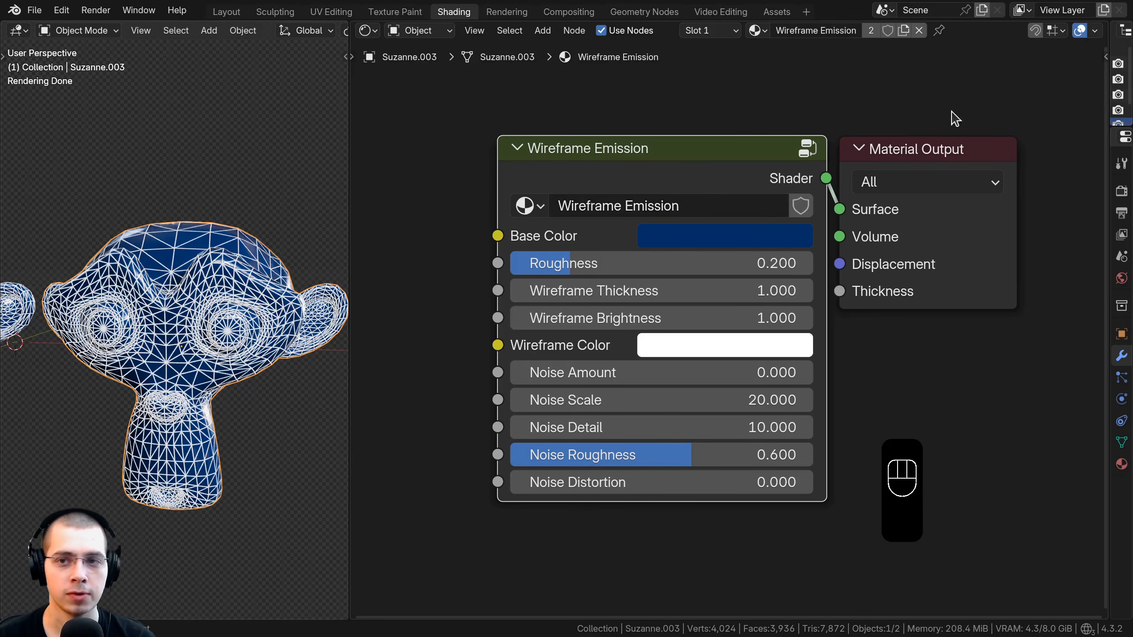
left_click(905, 31)
left_click(786, 32)
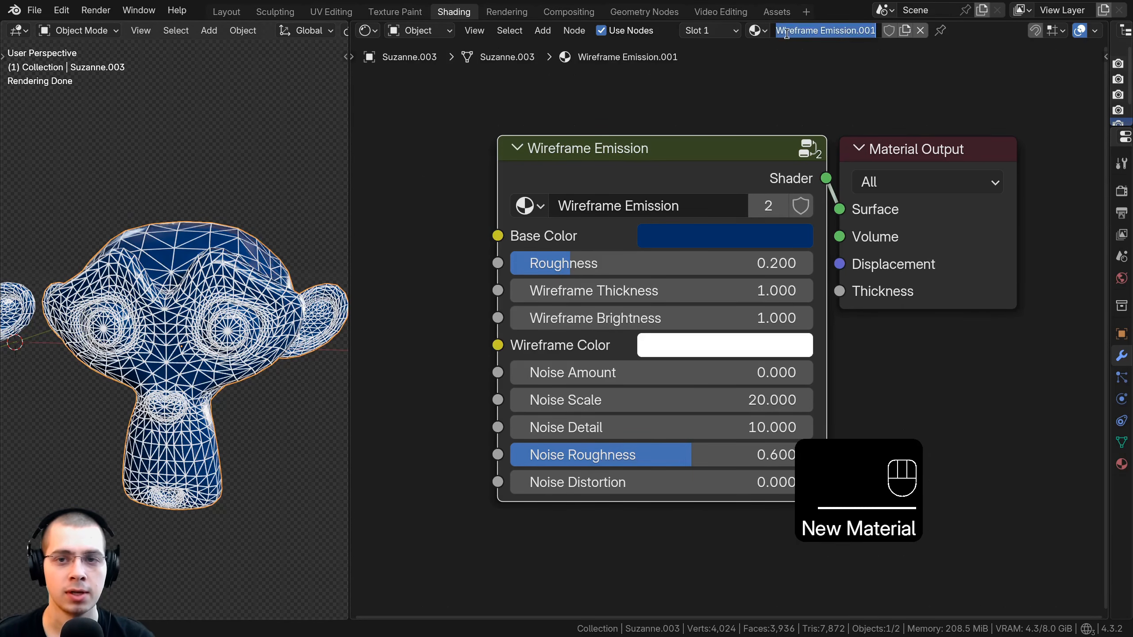
left_click(820, 29)
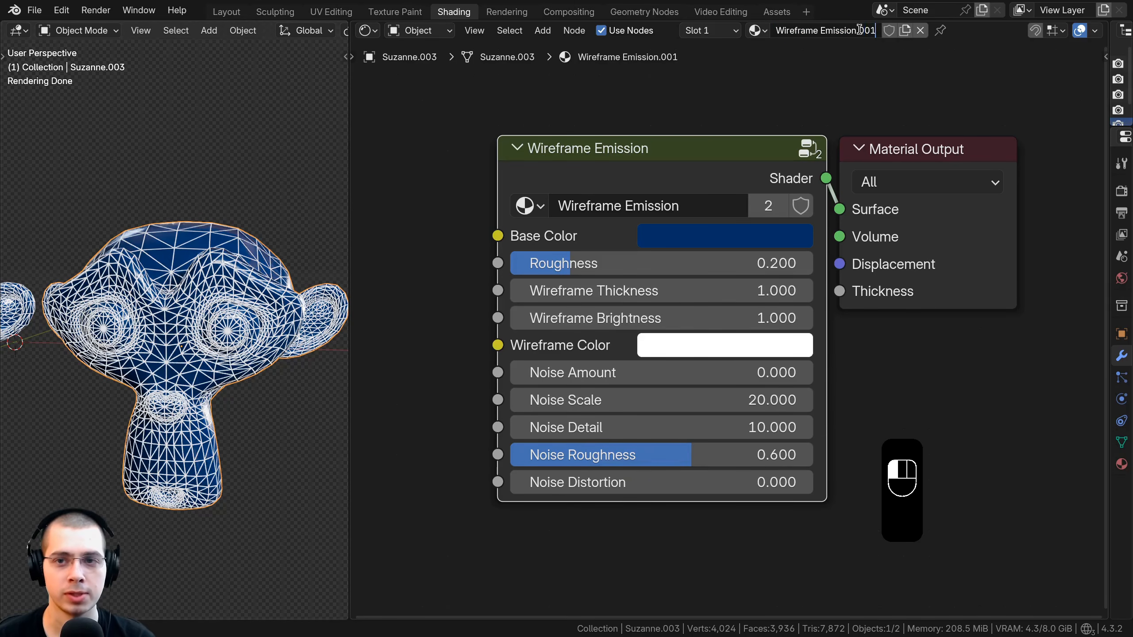
double_click(818, 29)
key("BackSpace")
key("Return")
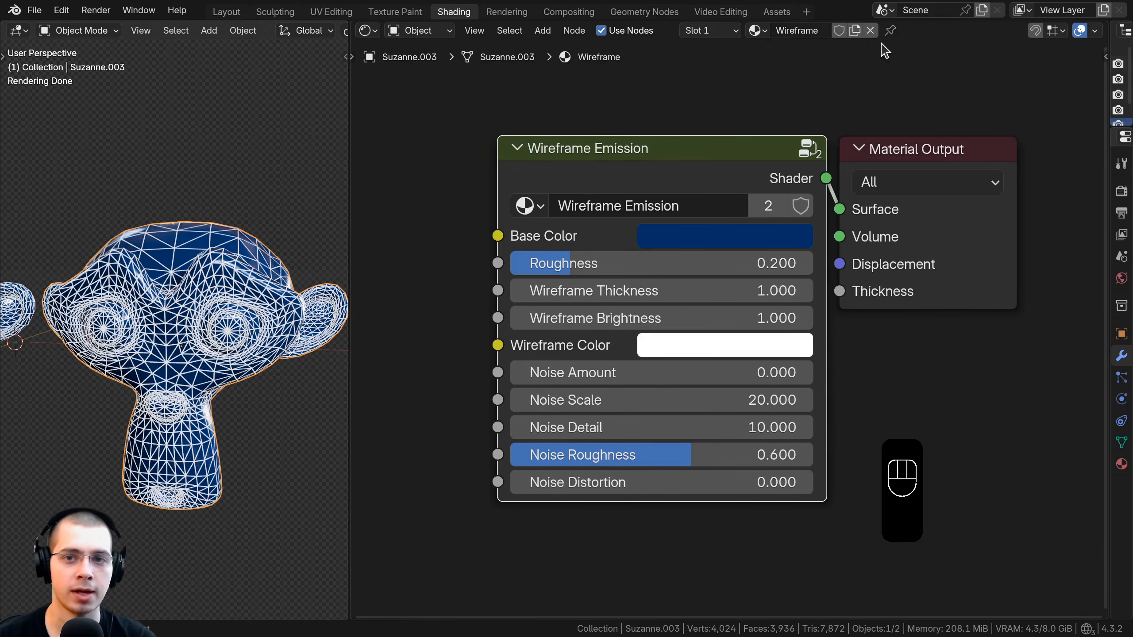
middle_click_drag(540, 355, 545, 355)
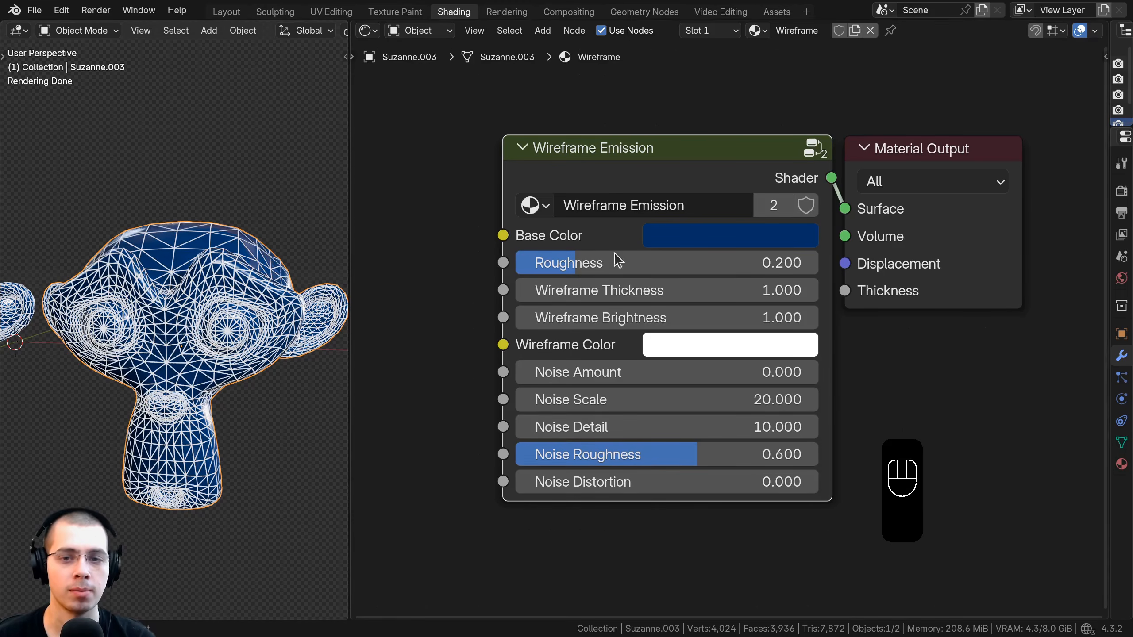
left_click(650, 162)
key("g")
right_click(646, 163)
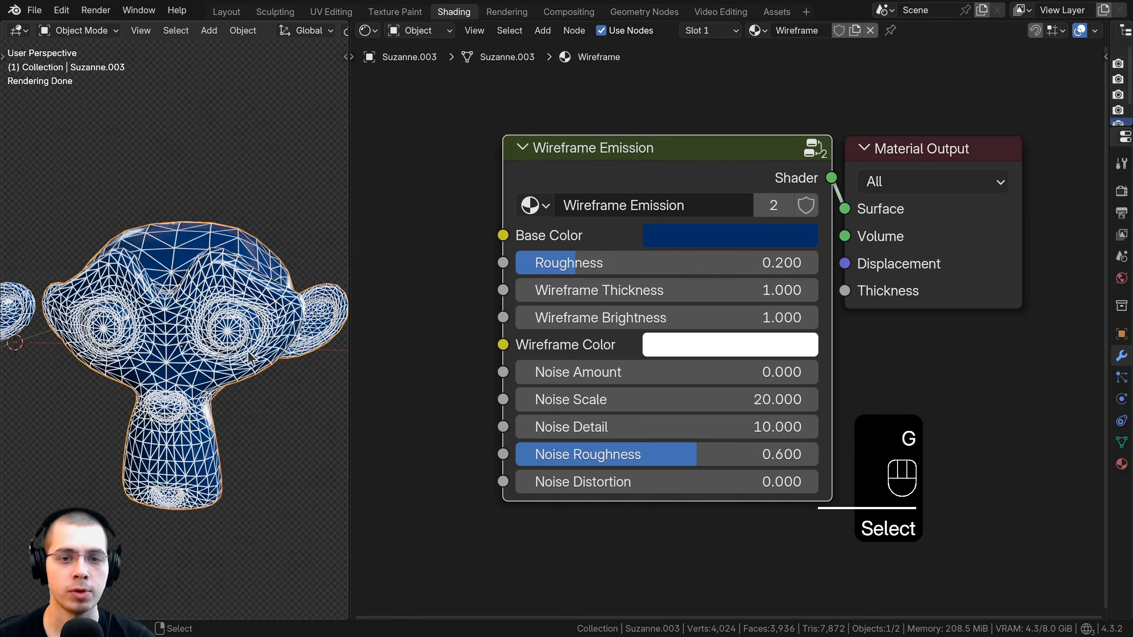
scroll(84, 332, "down", 2)
middle_click_drag(84, 332, 133, 308, "shift")
left_click(109, 309)
left_click(214, 304)
mouse_move(241, 313)
middle_mouse_down("shift")
mouse_move(330, 313)
mouse_move(237, 305)
middle_mouse_up("shift")
scroll(236, 304, "up", 1)
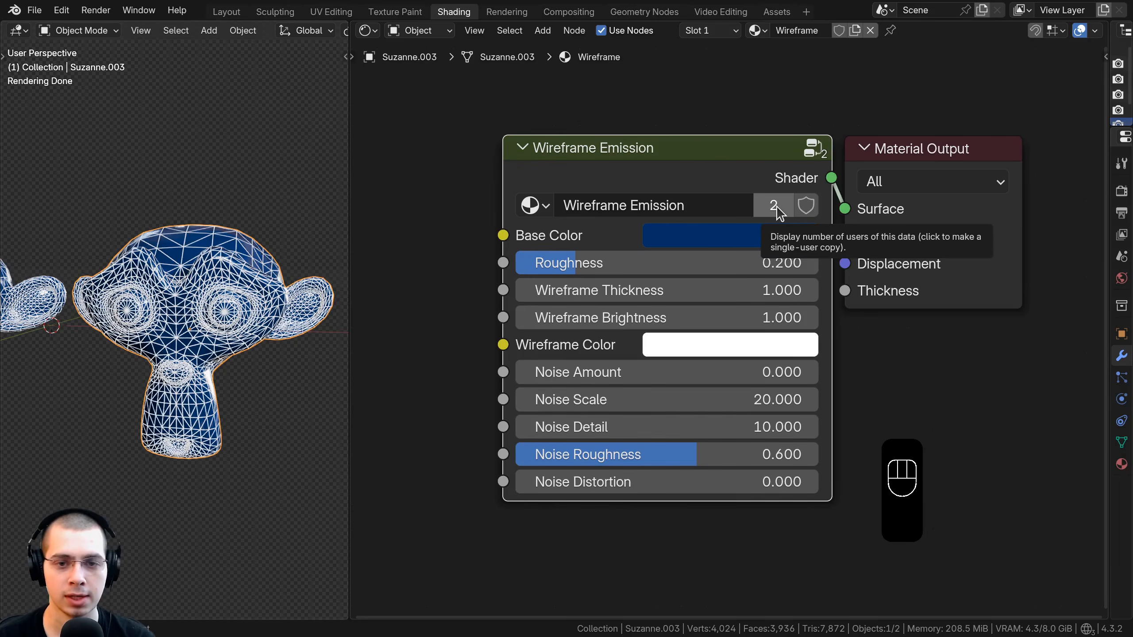
Step: Make the node group a single-user copy for this material and rename it Wireframe
left_click(775, 206)
left_click(700, 205)
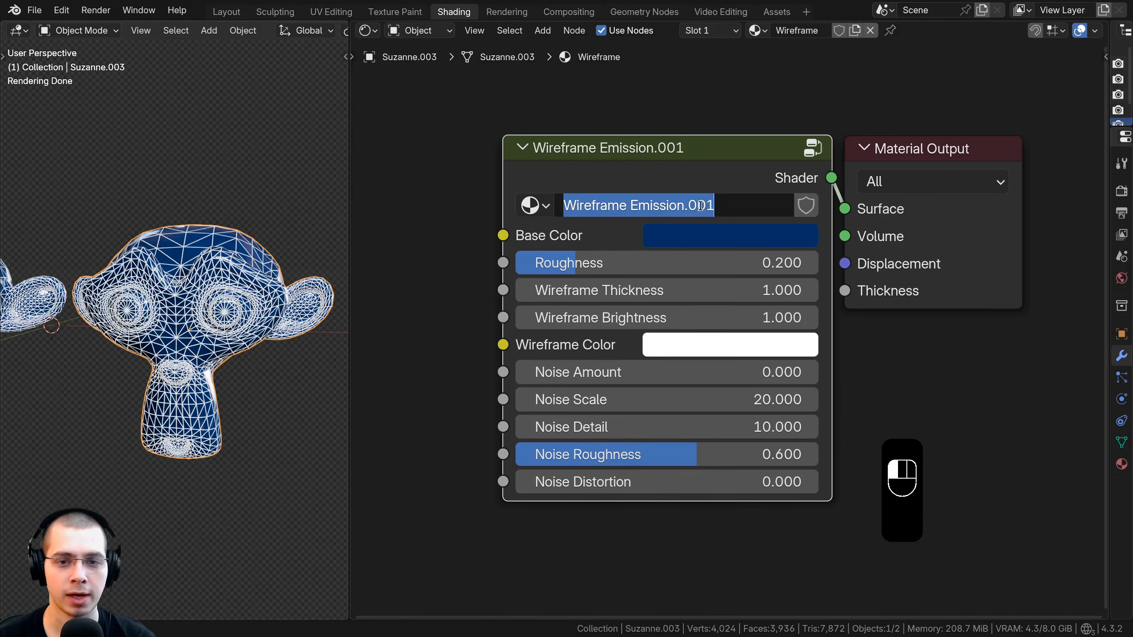
left_click_drag(728, 202, 638, 205)
key("BackSpace")
key("BackSpace")
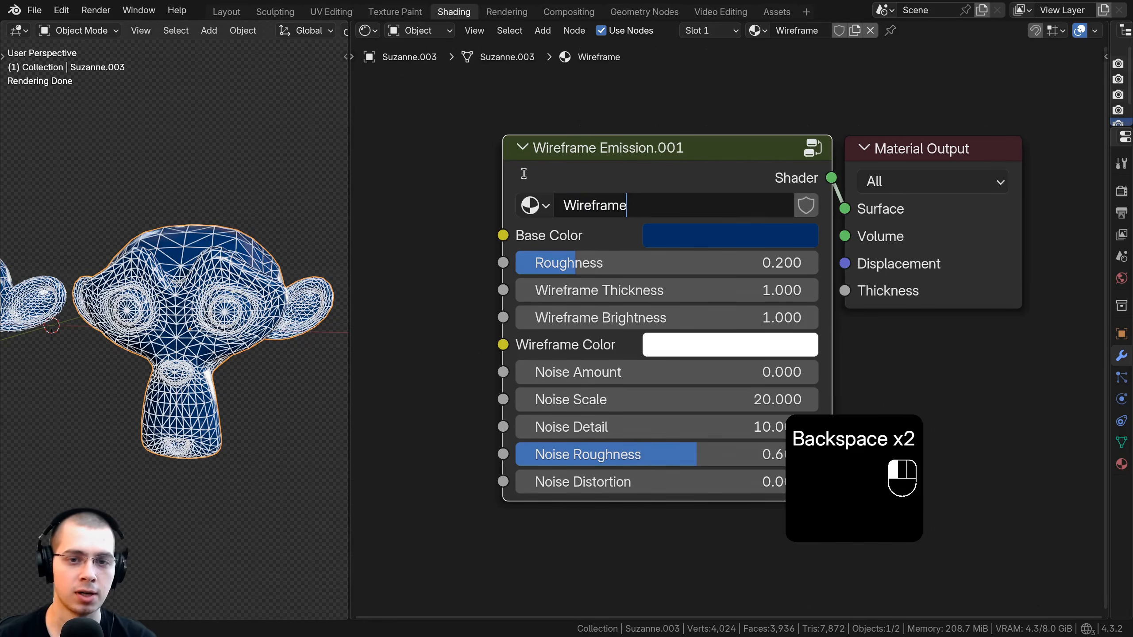
key("Return")
key("ctrl+z")
Step: Enter the Wireframe node group for editing and move its Group Input node farther from the Texture Coordinate node
left_click(655, 187)
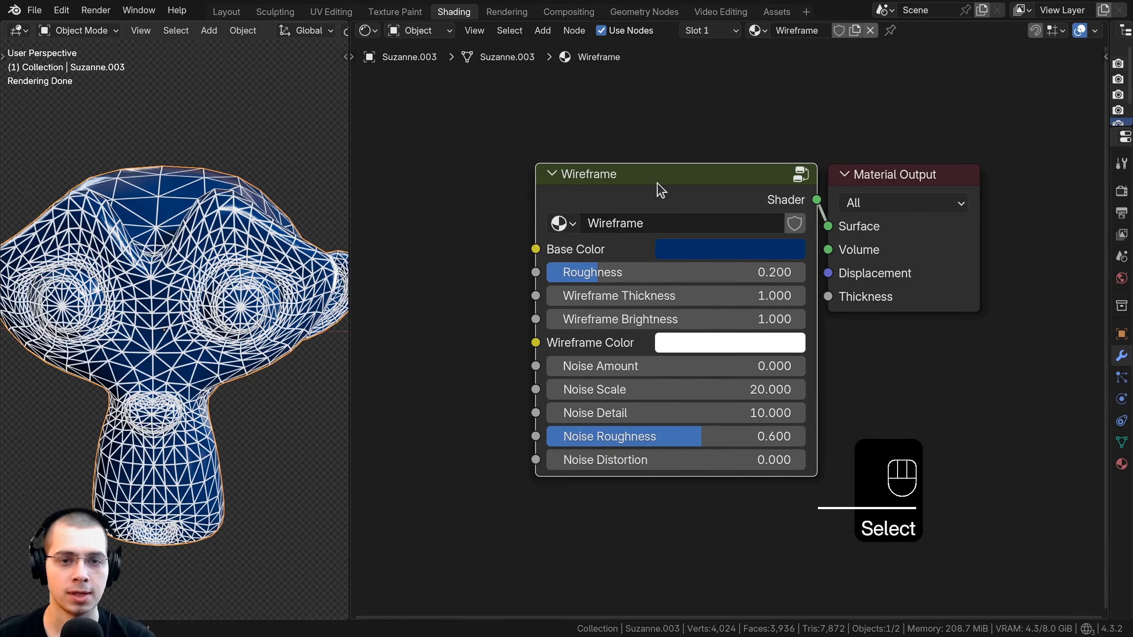
key("Tab")
scroll(657, 184, "down", 12)
middle_click_drag(541, 244, 564, 235)
left_click(501, 231)
key("g")
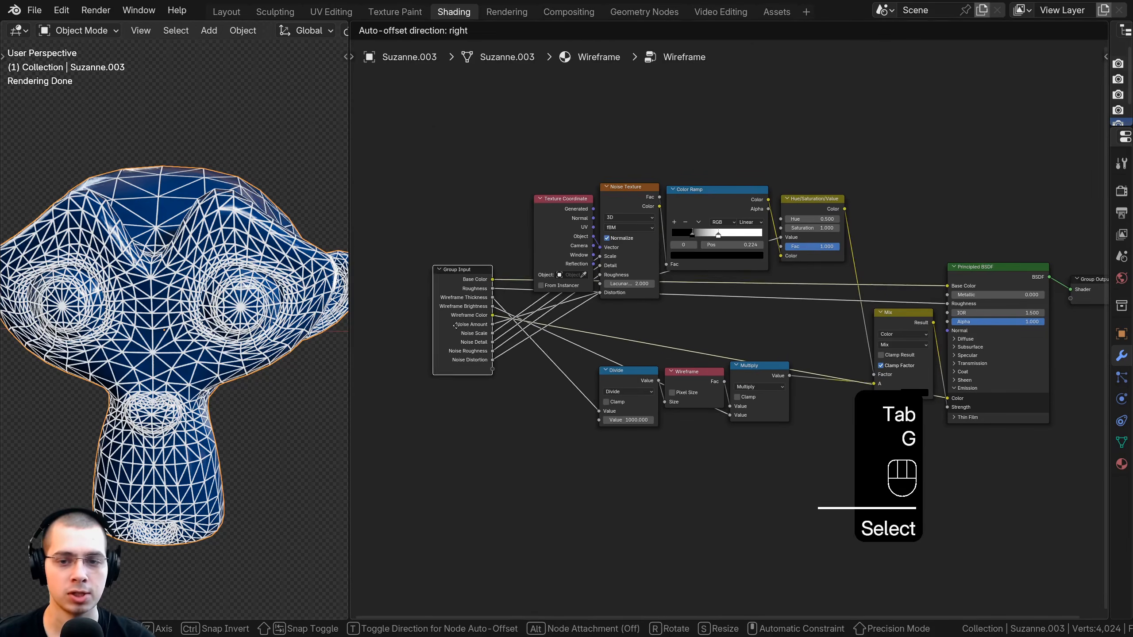
left_click(463, 313)
scroll(744, 292, "up", 1)
mouse_move(727, 296)
middle_mouse_down()
mouse_move(696, 279)
mouse_move(751, 286)
mouse_move(739, 286)
middle_mouse_up()
scroll(772, 285, "up", 1)
scroll(174, 334, "down", 4)
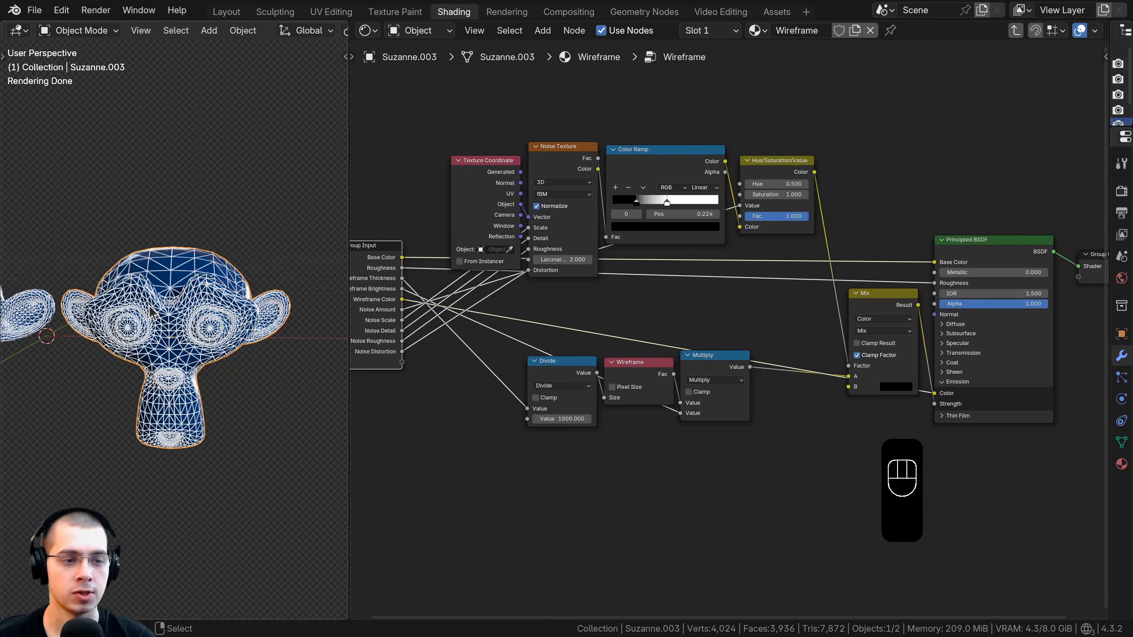
Step: Disconnect the links into the Principled BSDF's Emission Color and Strength, with the Mix node moved clear, and collapse the Emission section
scroll(150, 305, "up", 1)
middle_click_drag(656, 425, 506, 357)
scroll(713, 296, "up", 4)
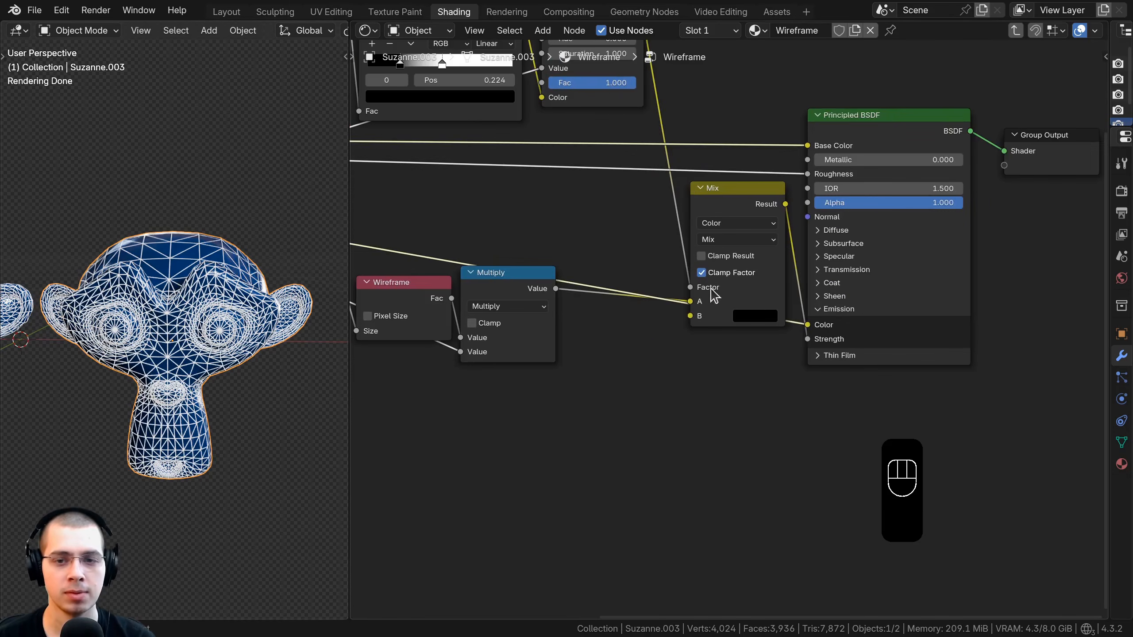
scroll(716, 285, "up", 2)
middle_click_drag(754, 268, 722, 268)
left_click_drag(732, 186, 630, 187)
scroll(714, 339, "up", 3)
middle_click_drag(812, 402, 739, 390)
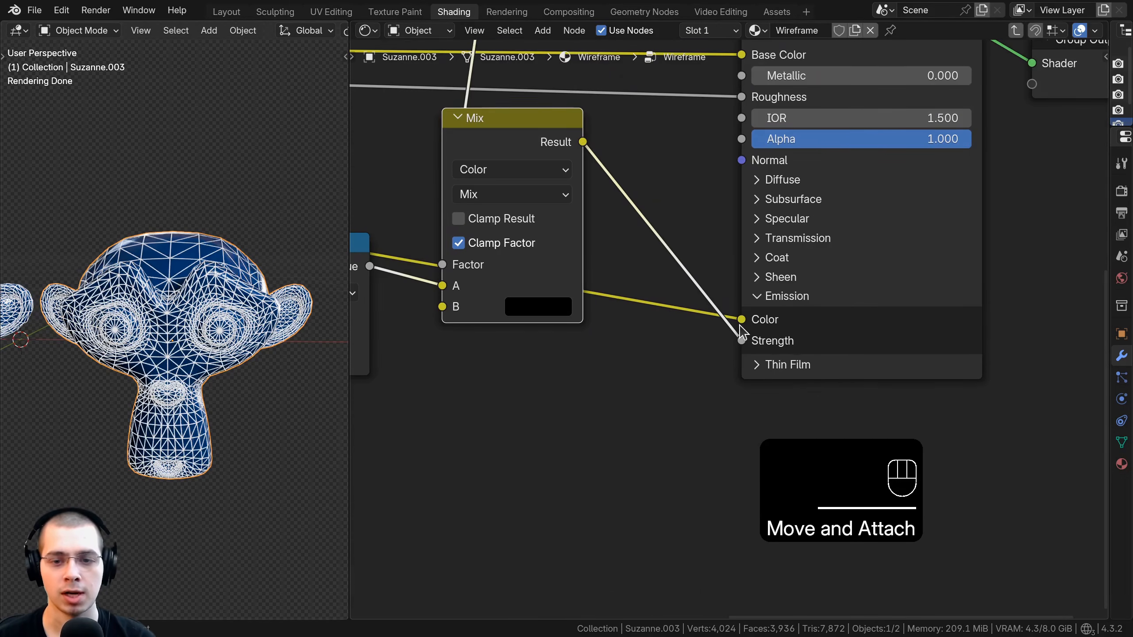
left_click_drag(740, 320, 646, 380)
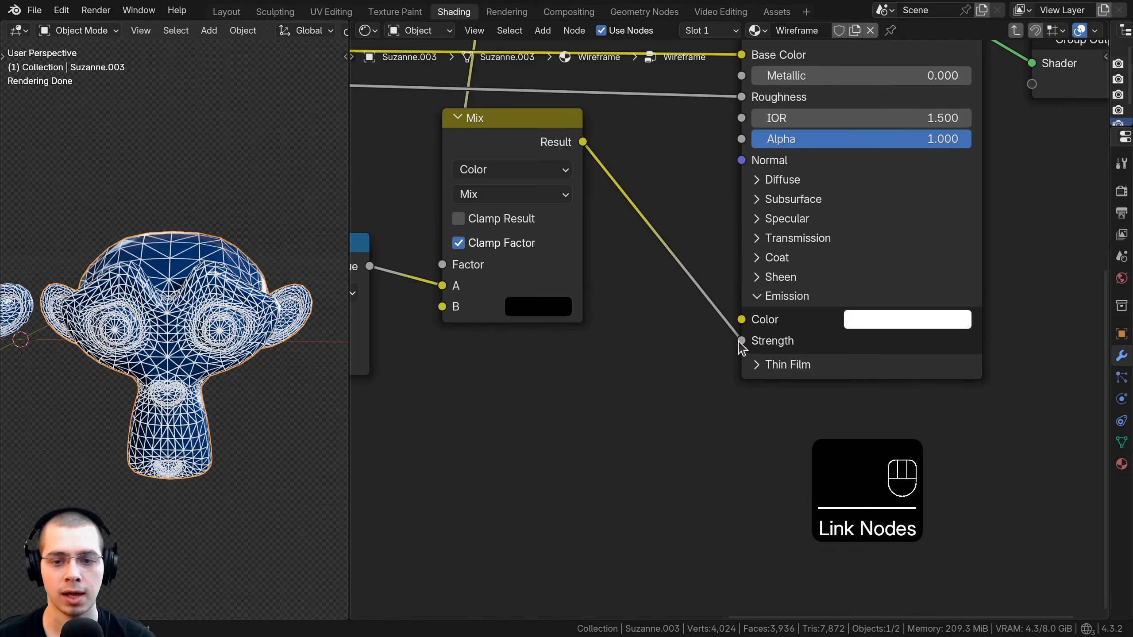
left_click_drag(741, 346, 622, 355)
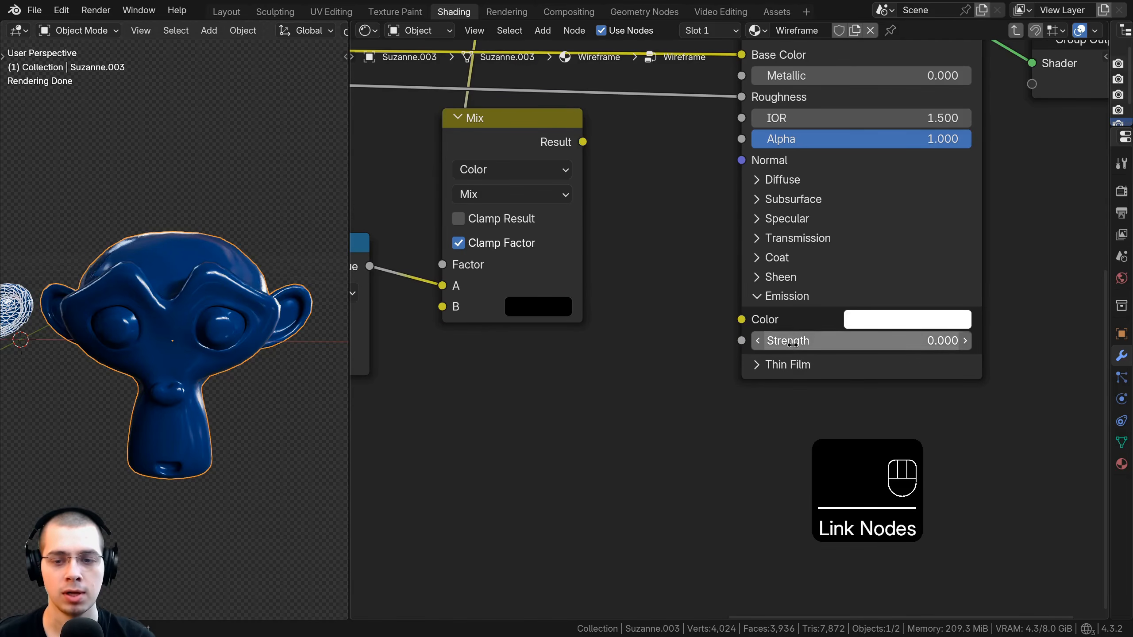
left_click(758, 297)
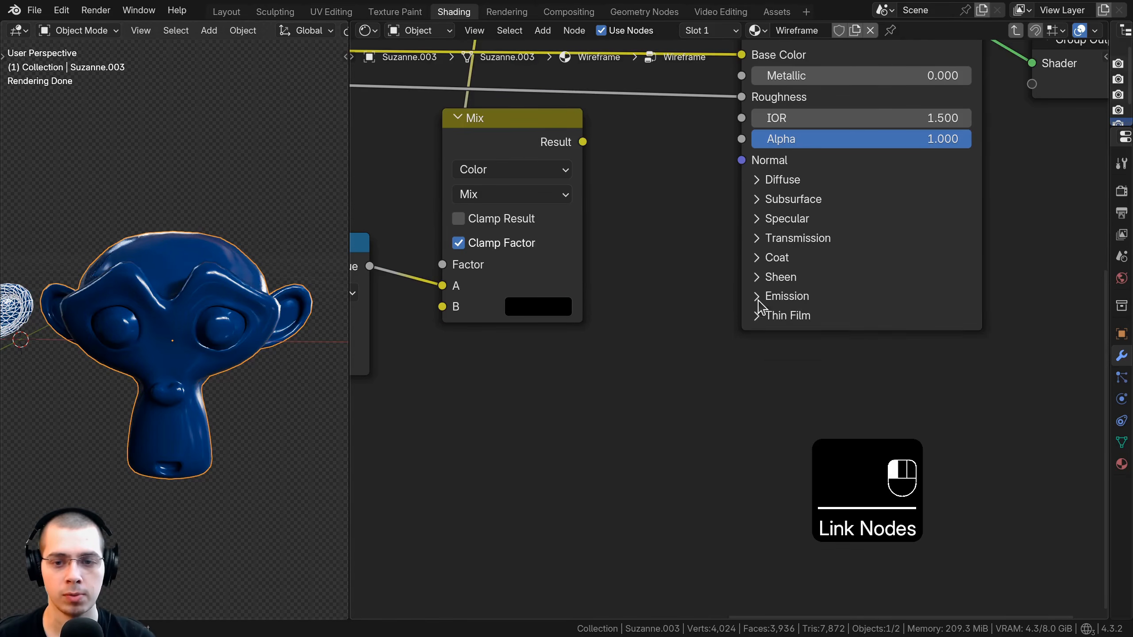
Step: Enlarge the Group Sockets list and remove the Wireframe Color input from the Wireframe group
scroll(492, 356, "down", 3)
middle_click_drag(362, 315, 643, 352)
scroll(642, 351, "down", 4)
middle_click_drag(572, 330, 606, 340)
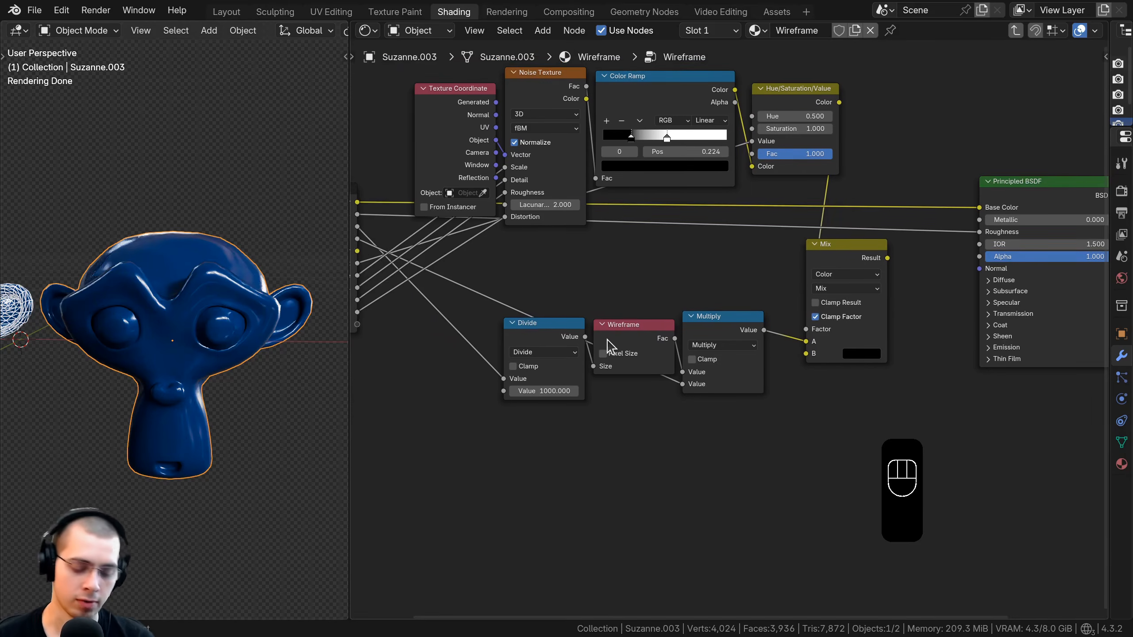
key("n")
middle_click_drag(762, 284, 1014, 270)
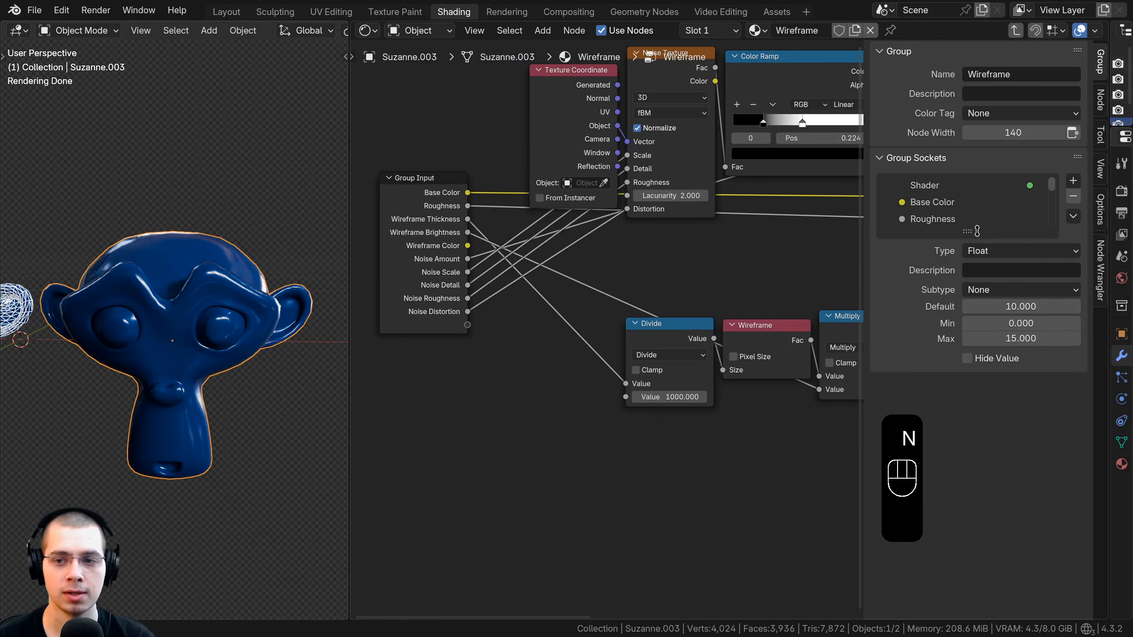
left_click_drag(977, 230, 967, 449)
scroll(544, 331, "up", 3)
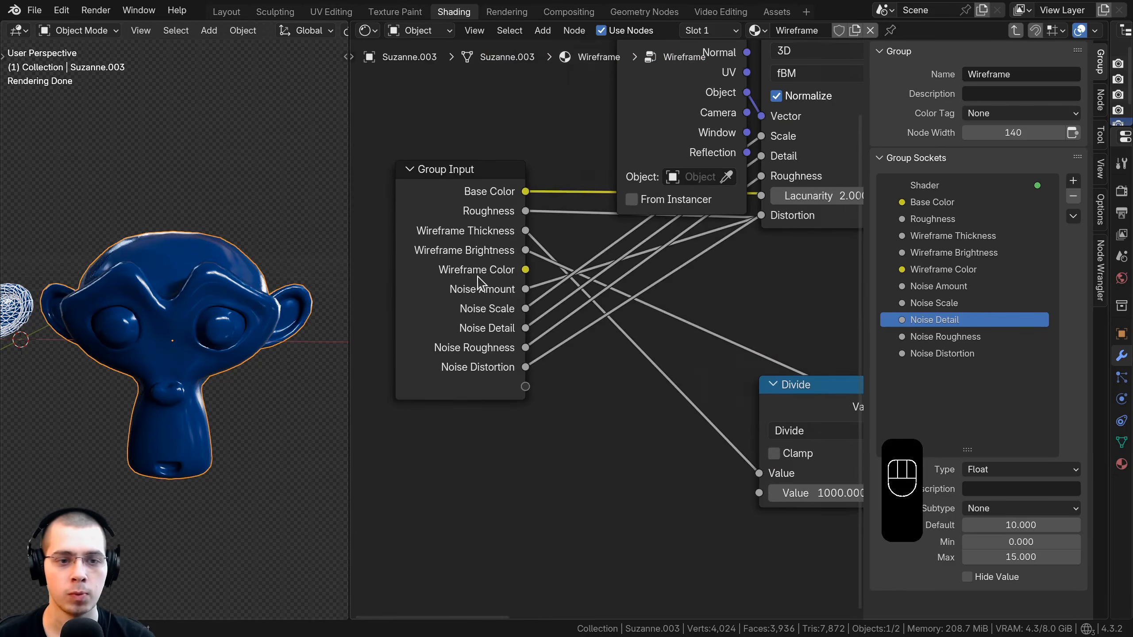
left_click(965, 270)
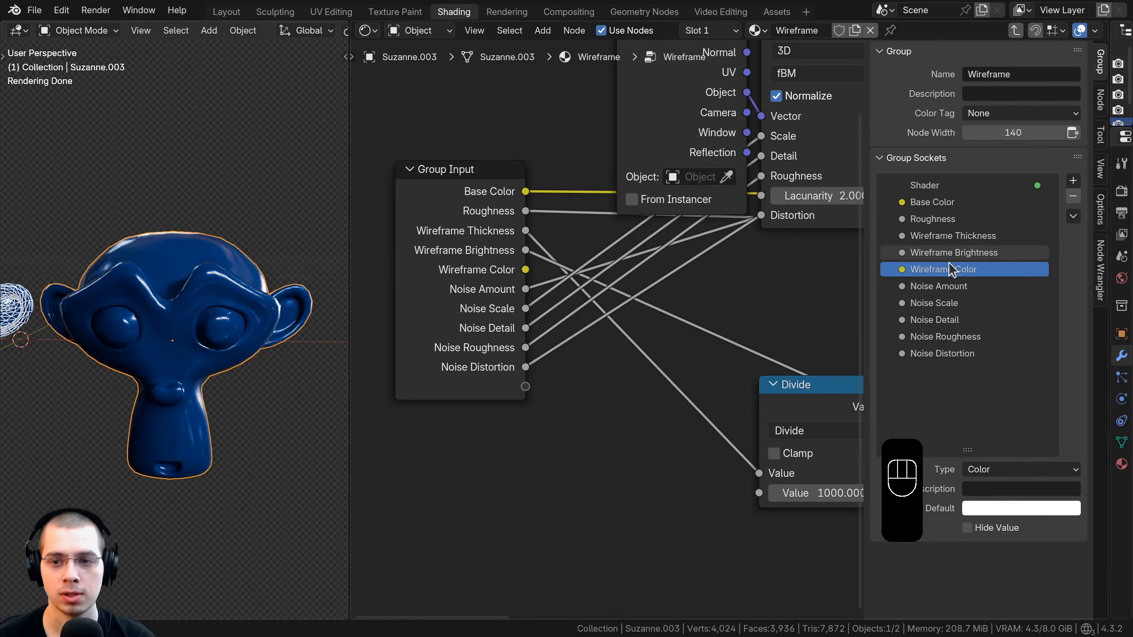
left_click(1074, 198)
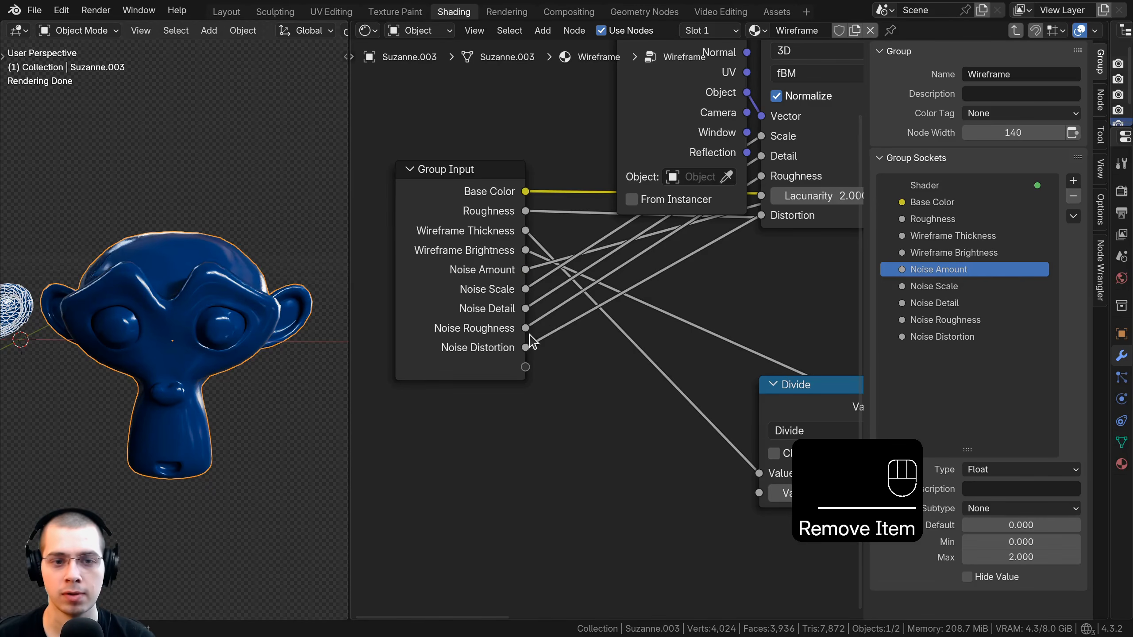
Step: Delete the Multiply node while keeping the Wireframe node's Fac connected to input A of the Mix node
key("Home")
scroll(546, 229, "up", 2)
left_click(676, 320)
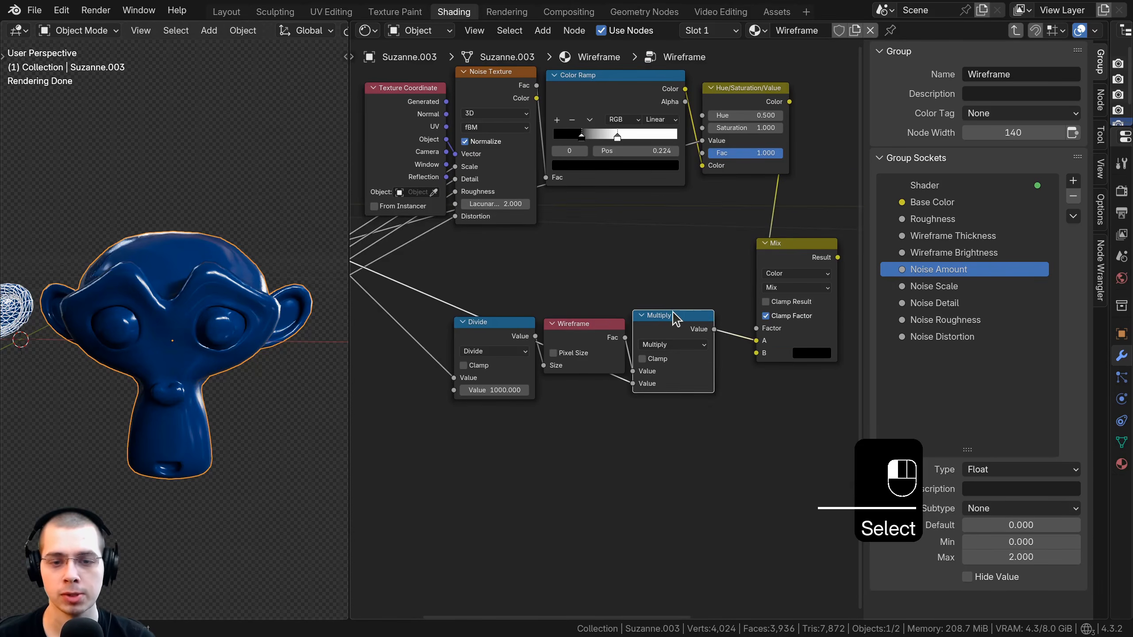
scroll(676, 320, "up", 2)
left_click_drag(597, 315, 637, 264)
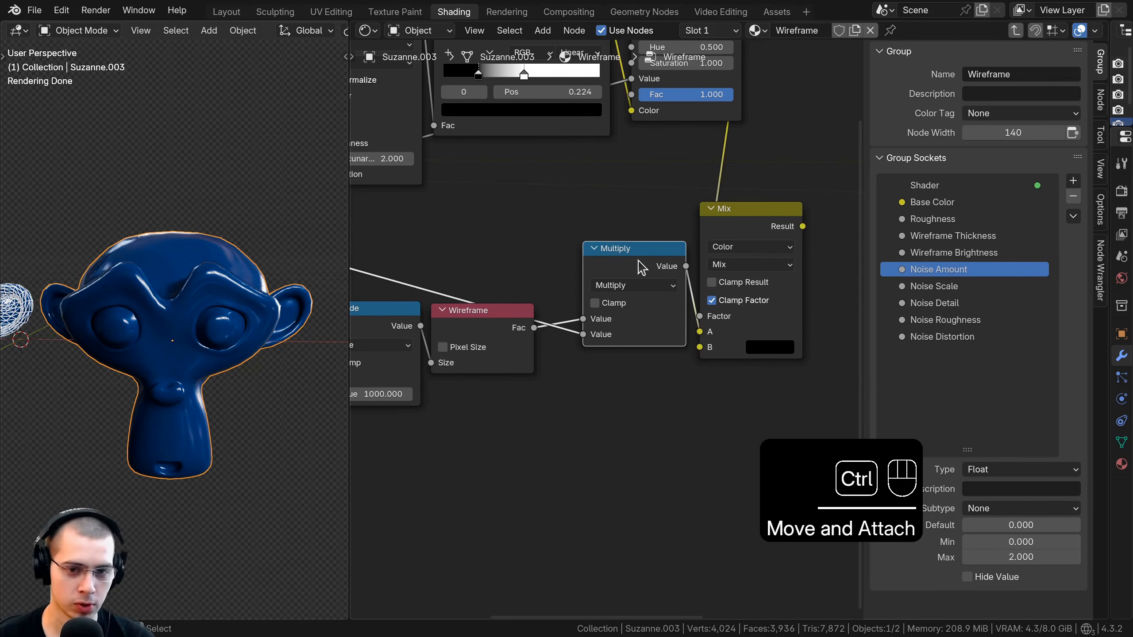
key("ctrl+x")
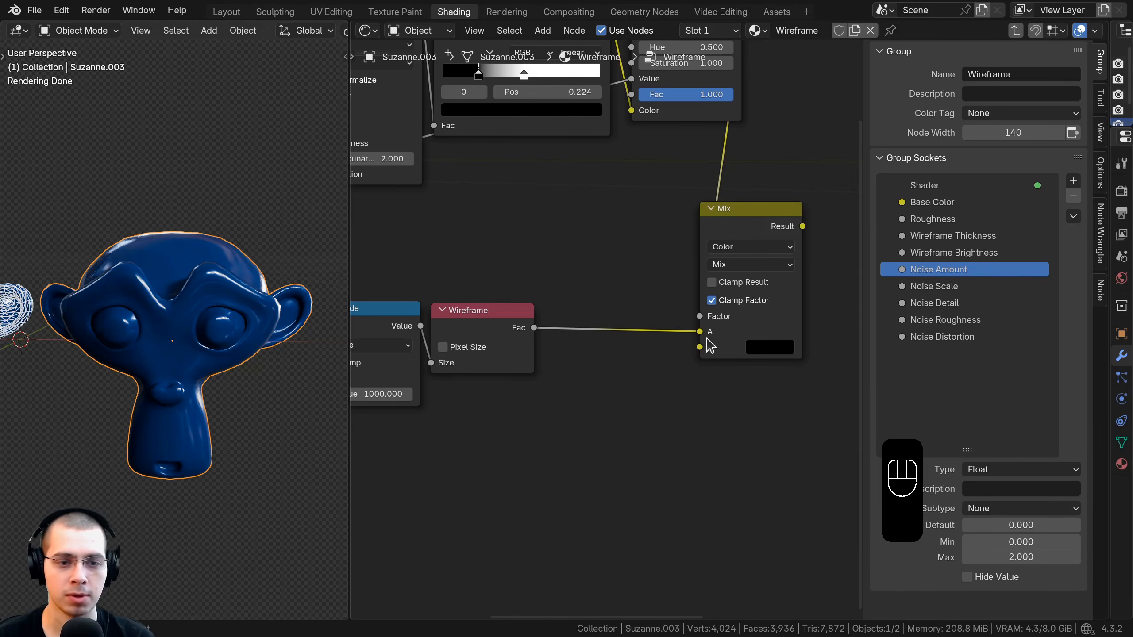
Step: Remove the Wireframe Brightness input from the Wireframe group's sockets
scroll(480, 329, "down", 4)
scroll(463, 336, "up", 5)
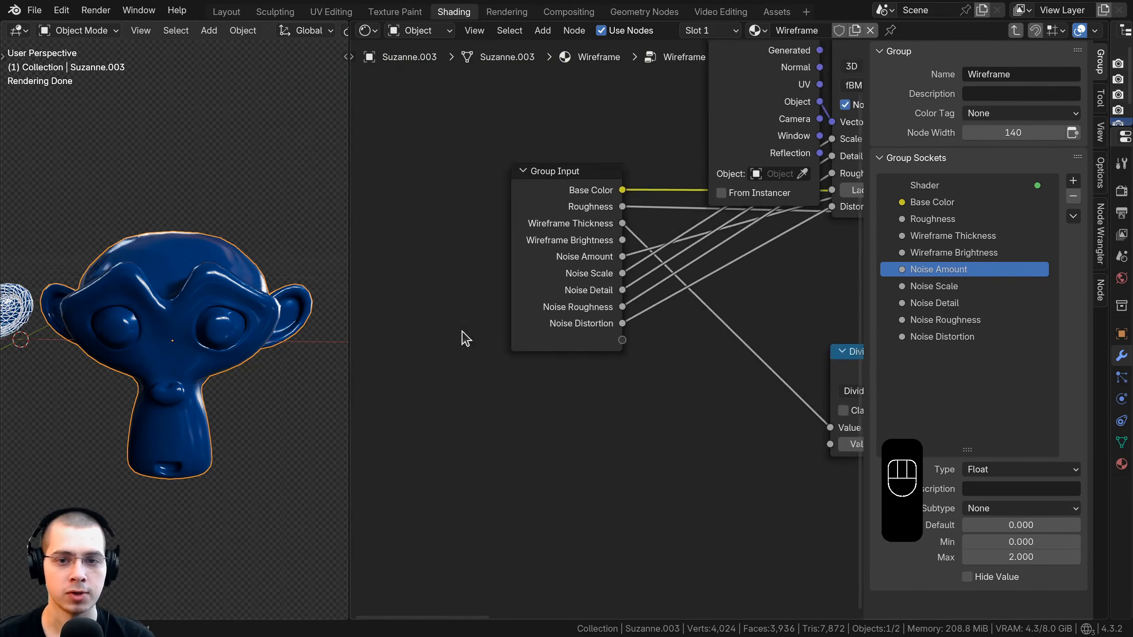
left_click(561, 271)
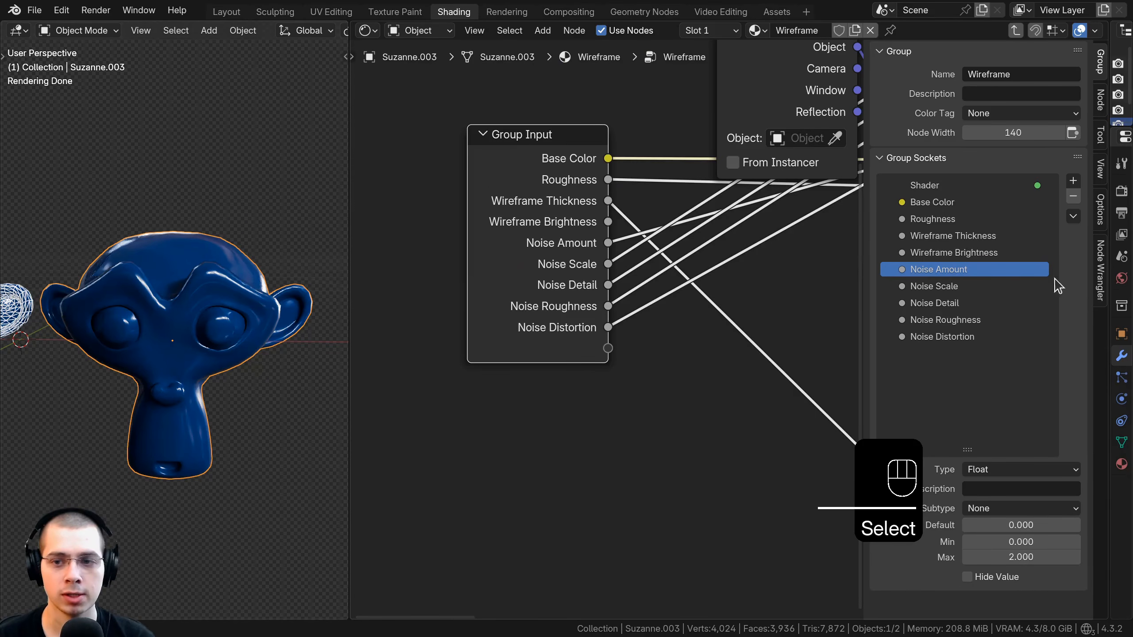
left_click(988, 253)
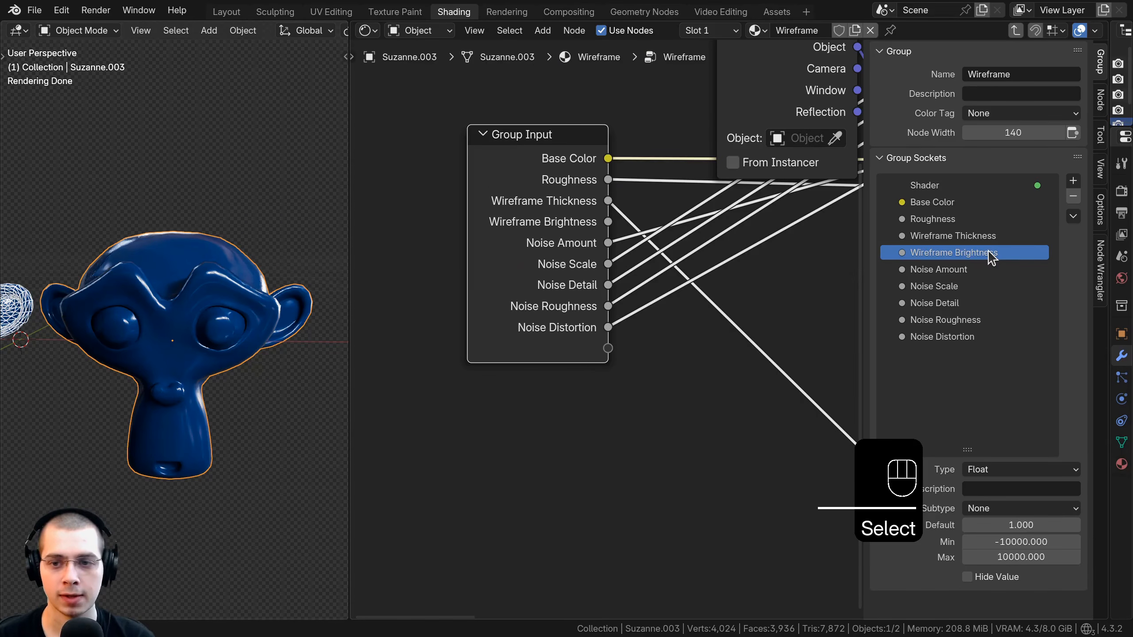
left_click(1073, 196)
scroll(680, 321, "down", 2)
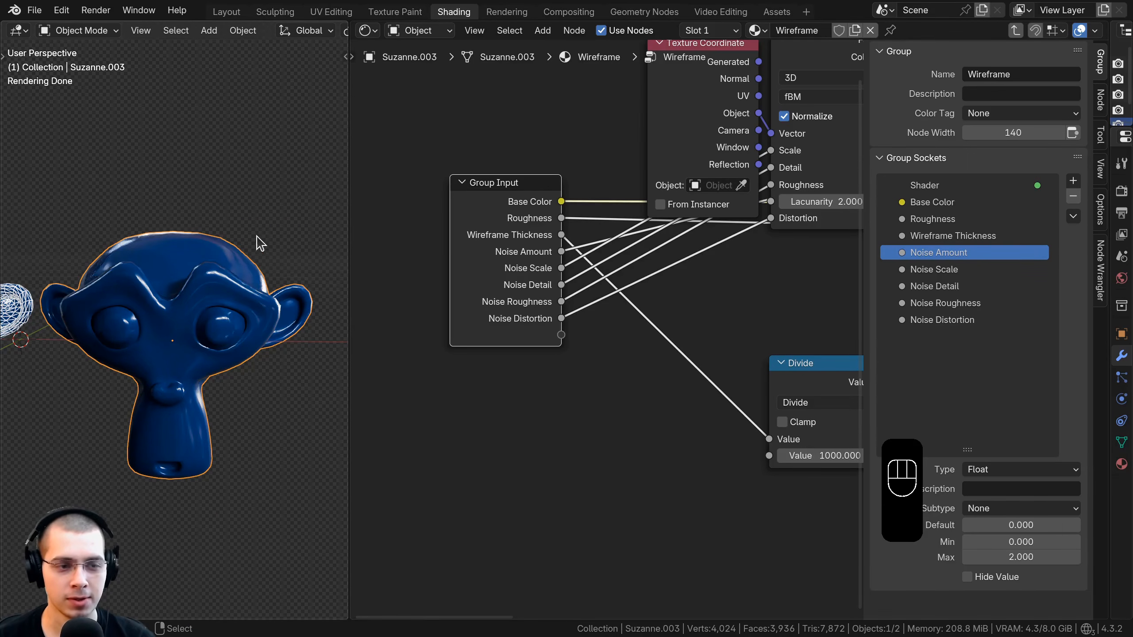
Step: Remove the Base Color input from the Wireframe group's sockets
middle_click_drag(261, 256, 204, 316)
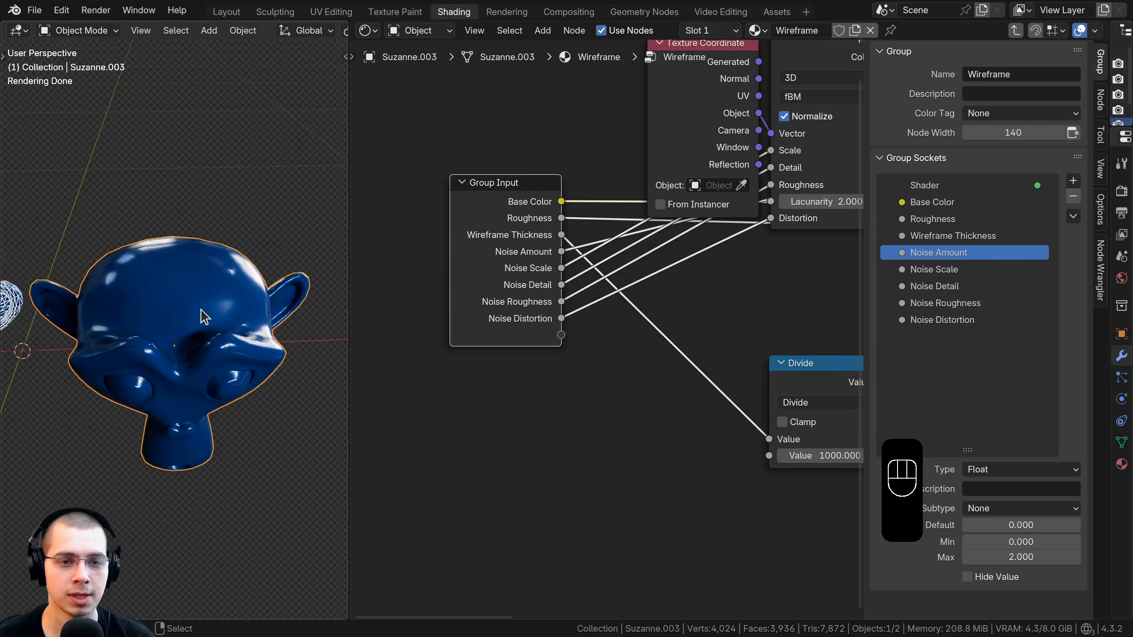
middle_click_drag(584, 310, 553, 323)
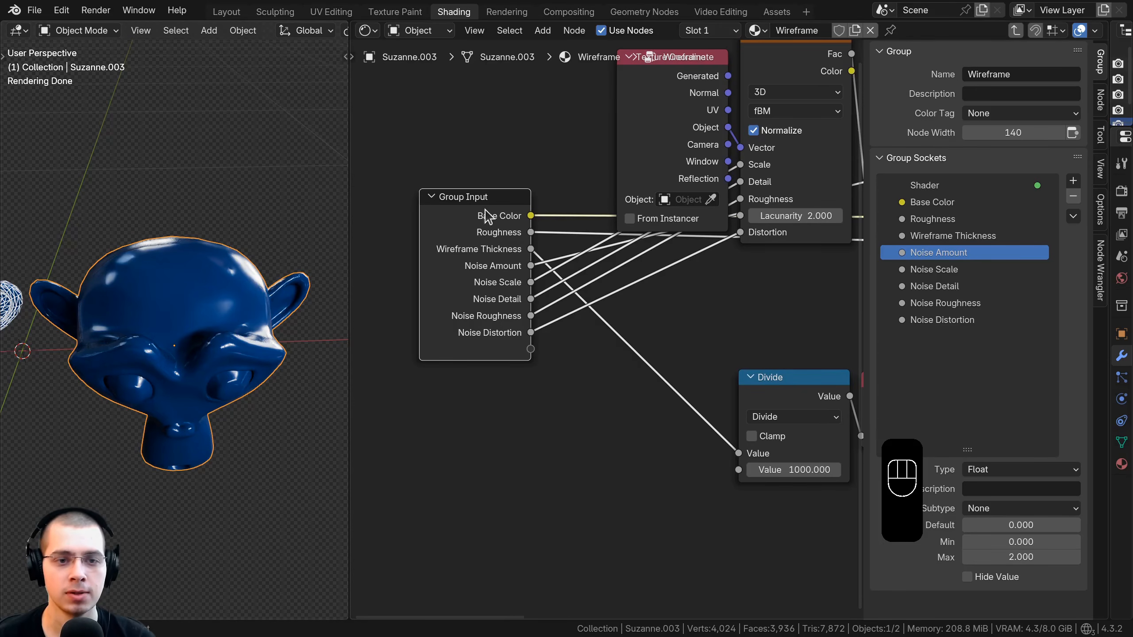
left_click(963, 203)
left_click(1074, 197)
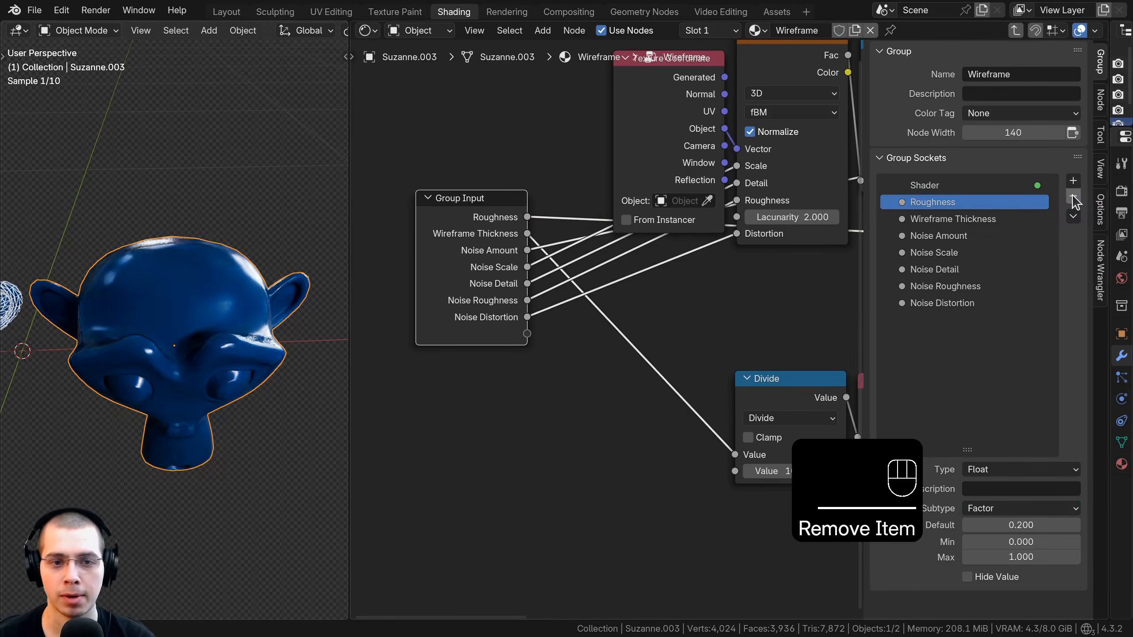
scroll(632, 284, "down", 3)
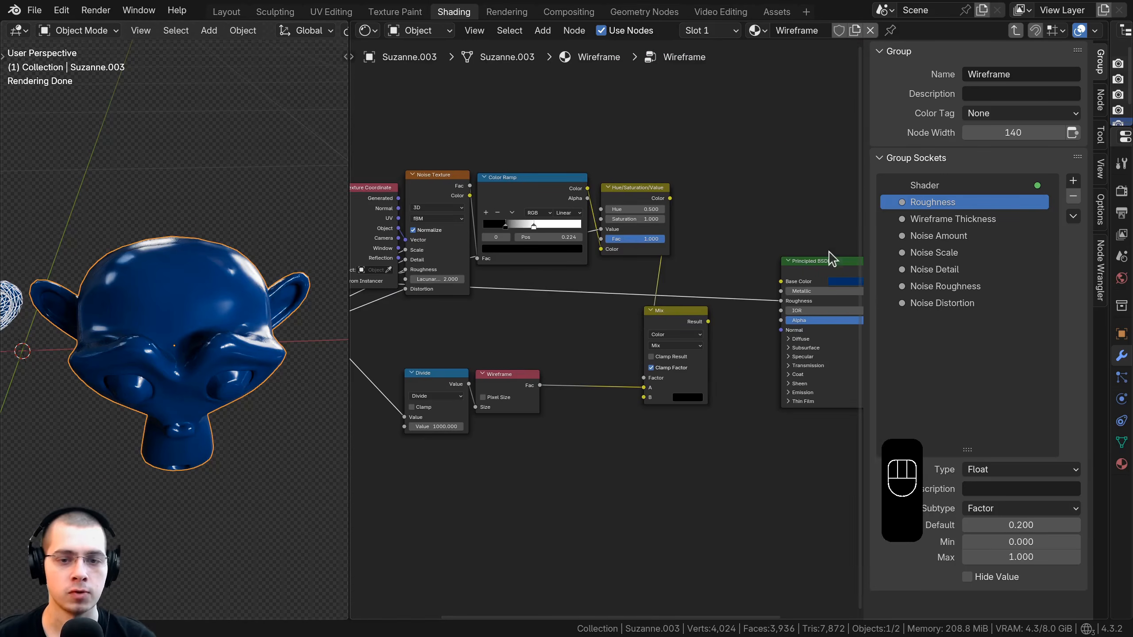
Step: Preview the Mix node's result on the monkey through the group's viewer output, and move the node up nearer the Principled BSDF
left_click(680, 322, "ctrl+shift")
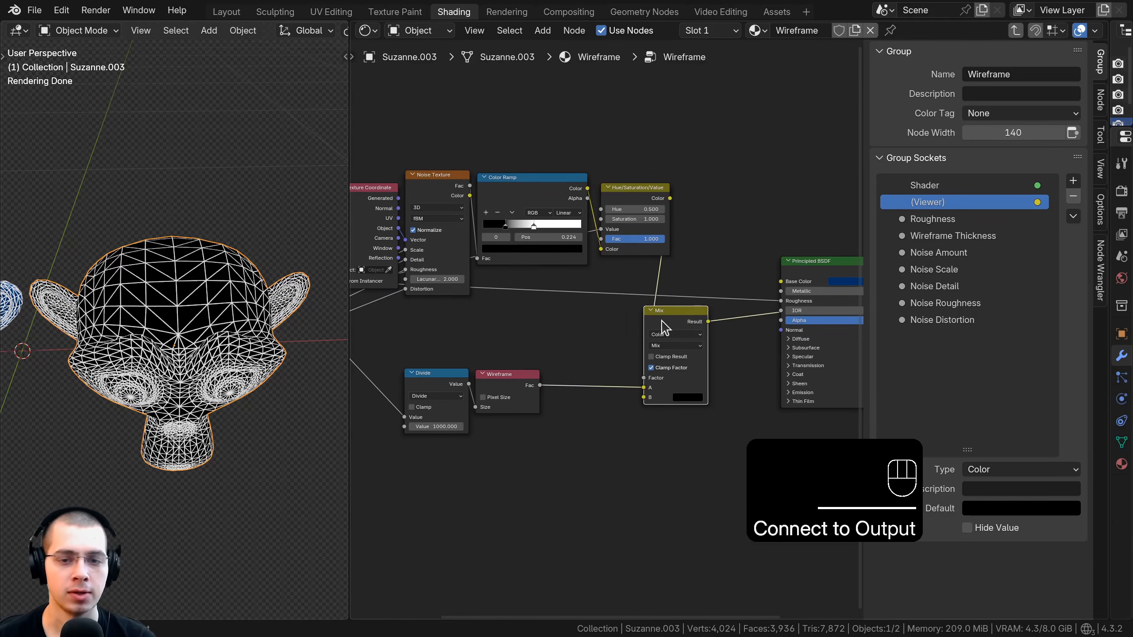
left_click_drag(663, 321, 696, 277)
scroll(166, 290, "up", 6)
scroll(653, 189, "down", 1)
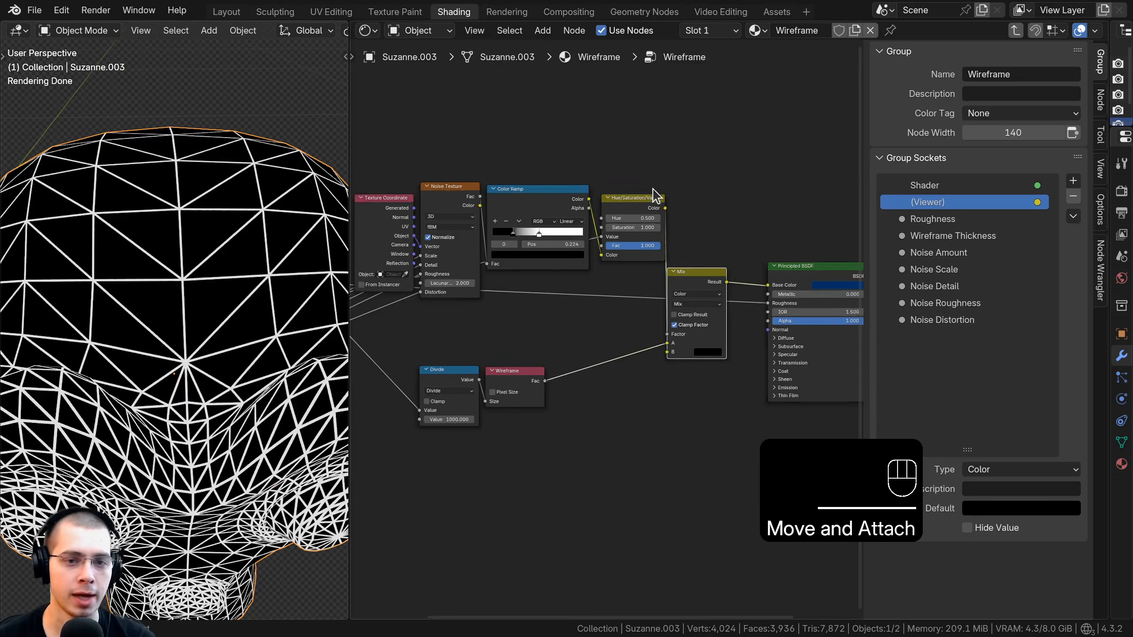
Step: Shift the Texture Coordinate, Noise Texture, Color Ramp and Hue/Saturation/Value nodes slightly away from the Mix node
scroll(653, 189, "down", 3)
left_click_drag(409, 175, 619, 279)
key("g")
left_click(561, 323)
key("a")
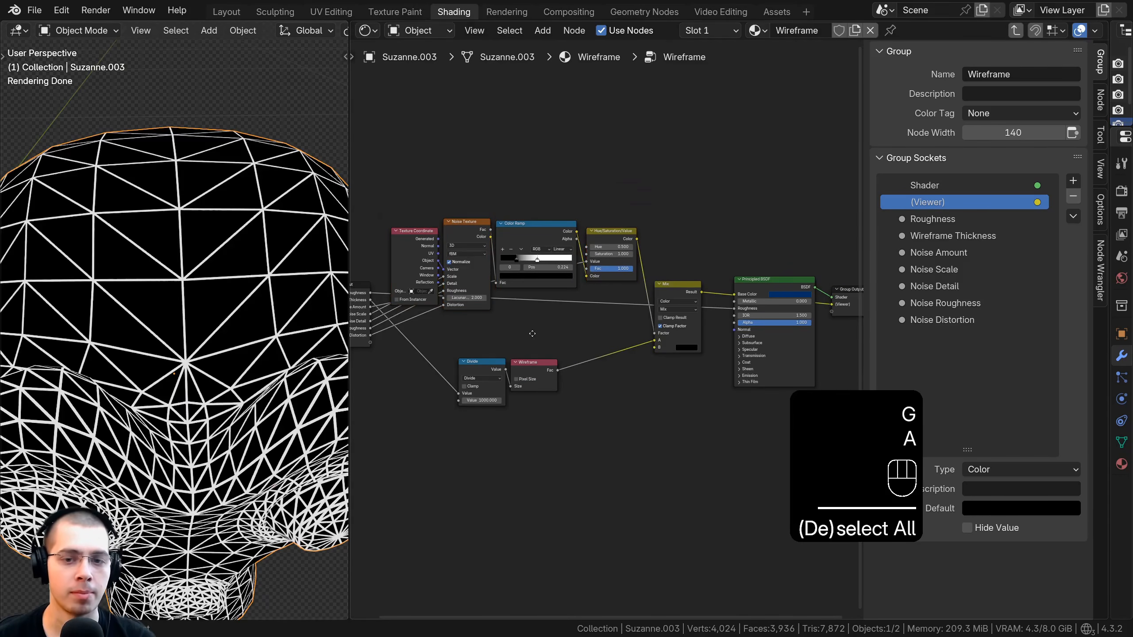
Step: Move the Principled BSDF and Group Output nodes together farther from the Mix node to open a gap
middle_click_drag(532, 333, 387, 330)
left_click_drag(612, 191, 708, 390)
scroll(639, 320, "up", 5)
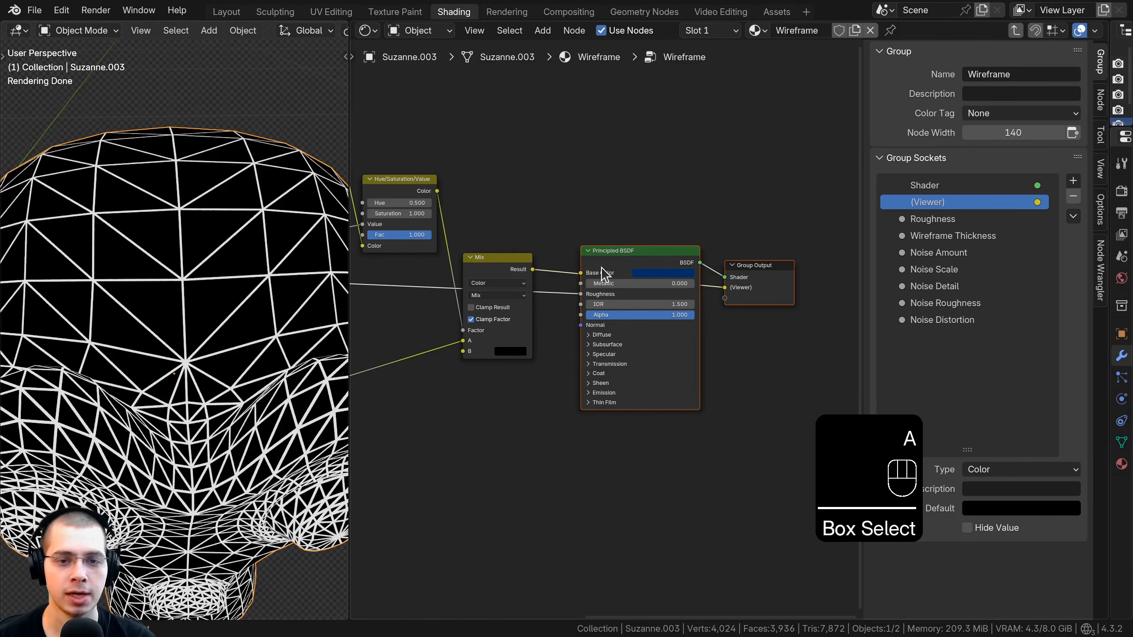
key("g")
left_click(694, 265)
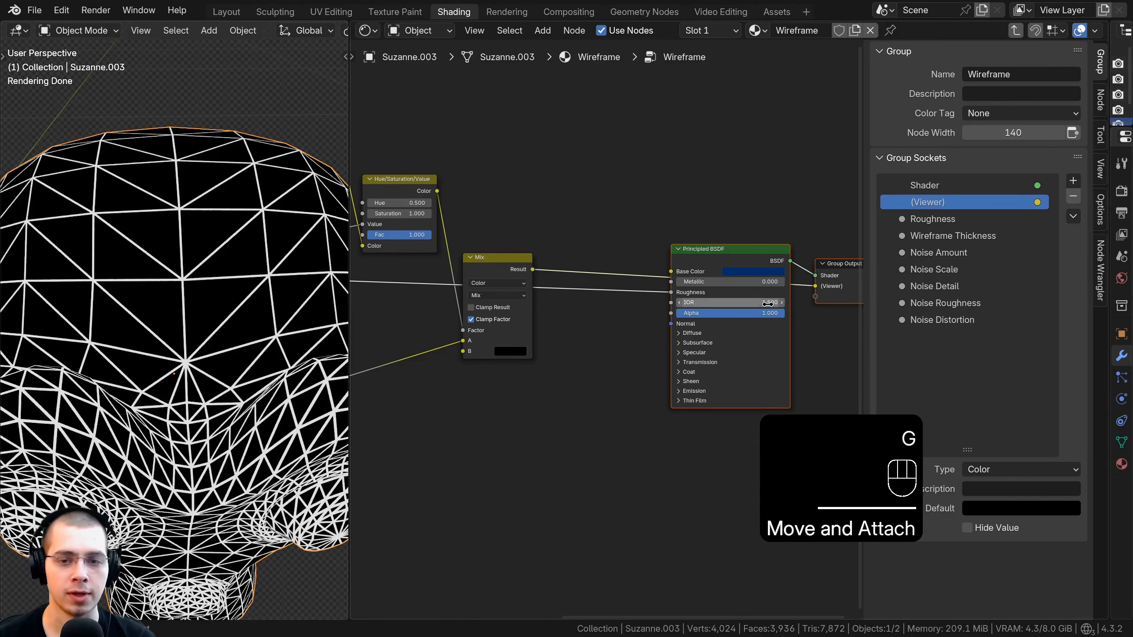
Step: Switch the preview to the Principled BSDF and connect the Mix node's Result to its Base Color
left_click(726, 258, "ctrl+shift")
middle_click_drag(837, 276, 776, 282)
scroll(613, 286, "up", 1)
middle_click_drag(625, 287, 703, 308)
left_click_drag(747, 285, 767, 287)
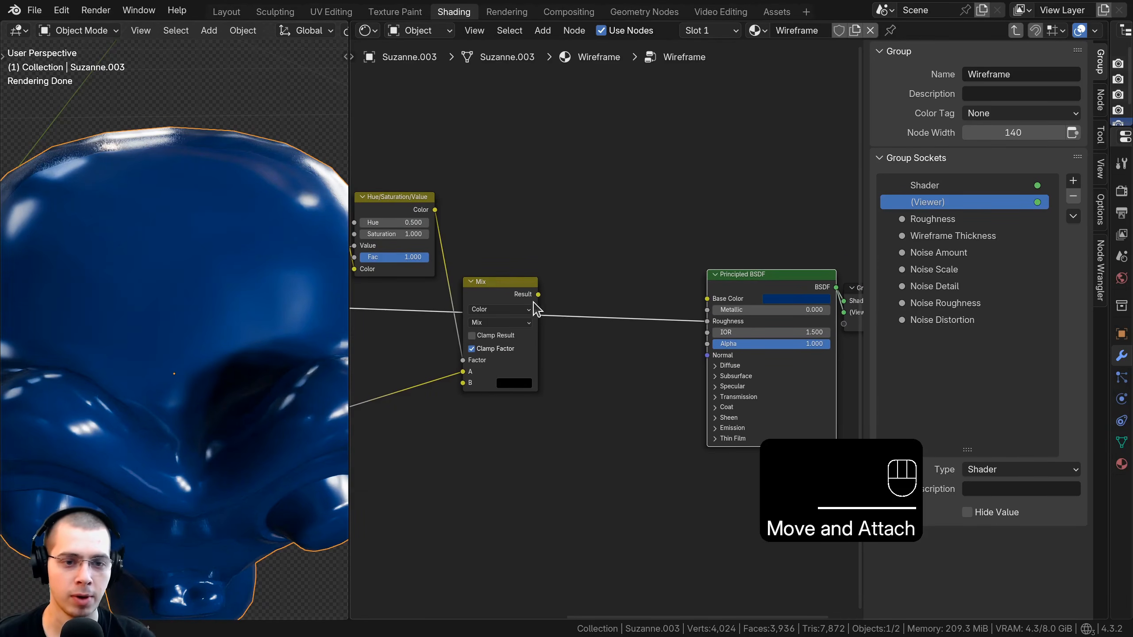
left_click_drag(519, 295, 706, 299)
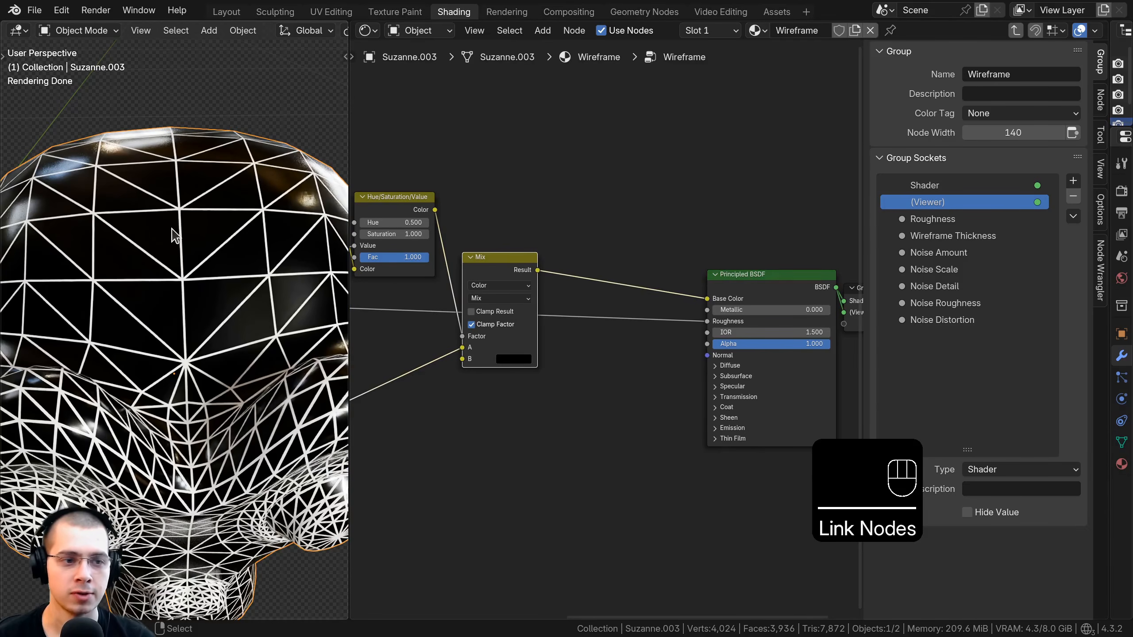
left_click_drag(535, 277, 533, 284)
Step: Add a Mix Color node on the link between the existing Mix node and the Principled BSDF's Base Color
key("shift+a")
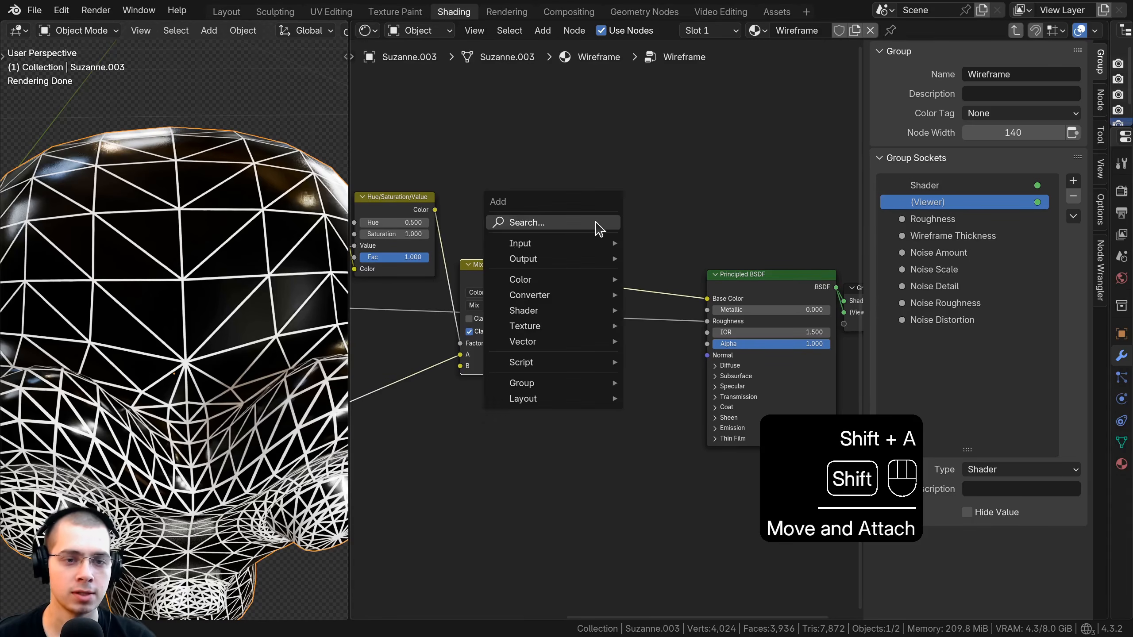
left_click(598, 223)
type("mix")
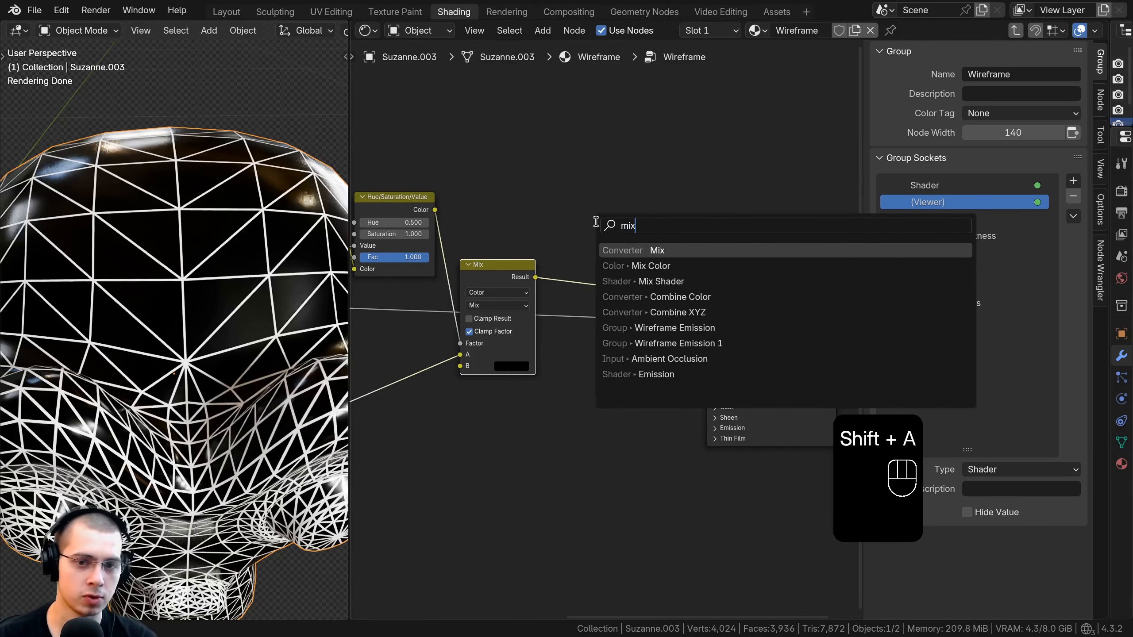
left_click(633, 266)
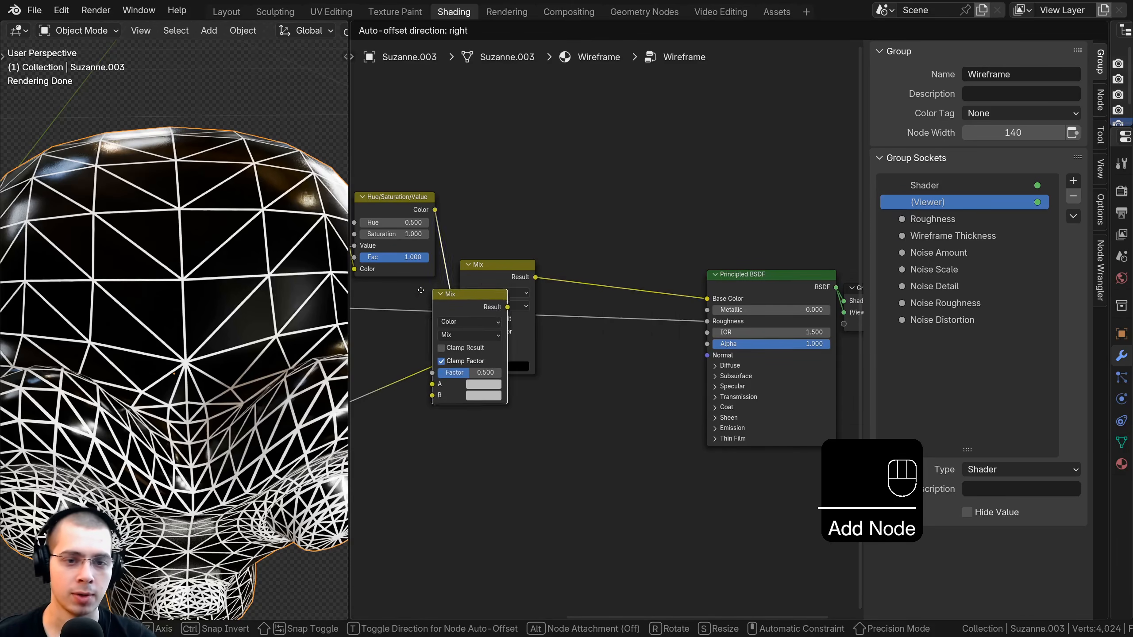
left_click(622, 209)
left_click_drag(603, 250, 617, 214)
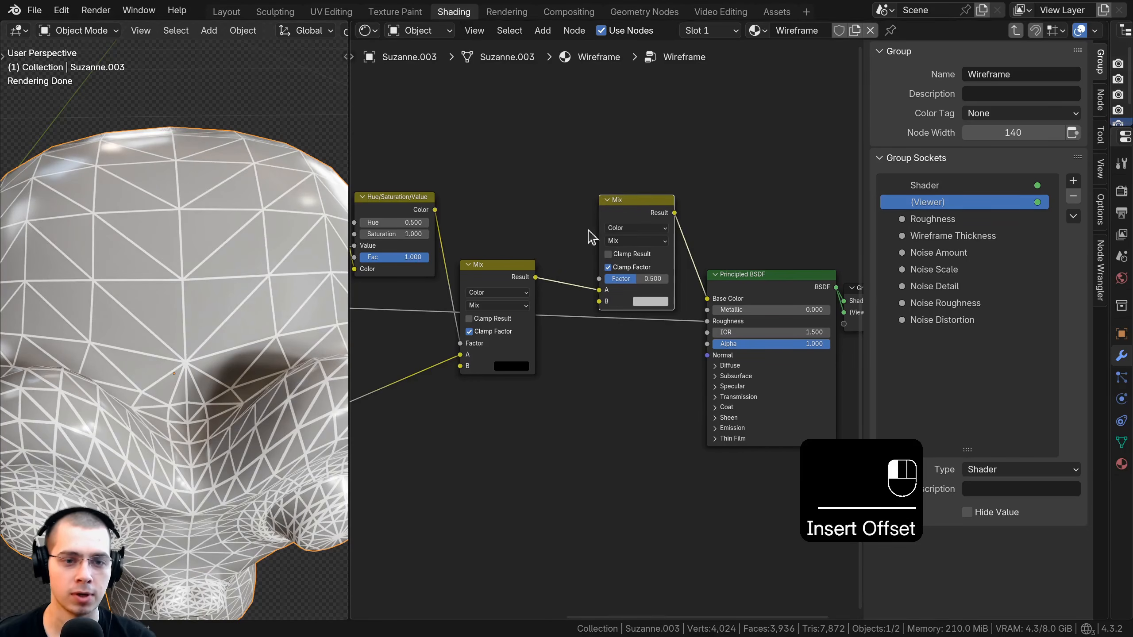
Step: Reroute the first Mix node's Result from input A to the Factor of the new Mix Color node
scroll(489, 260, "up", 5)
left_click_drag(489, 267, 507, 248)
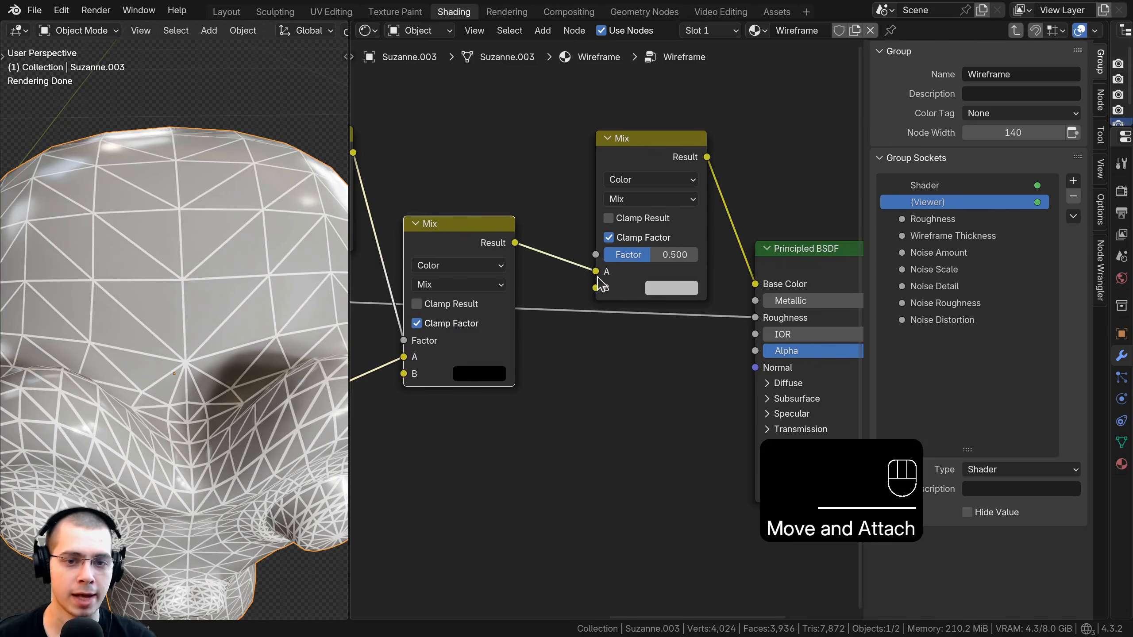
mouse_move(596, 273)
left_mouse_down()
mouse_move(562, 270)
mouse_move(597, 255)
left_mouse_up()
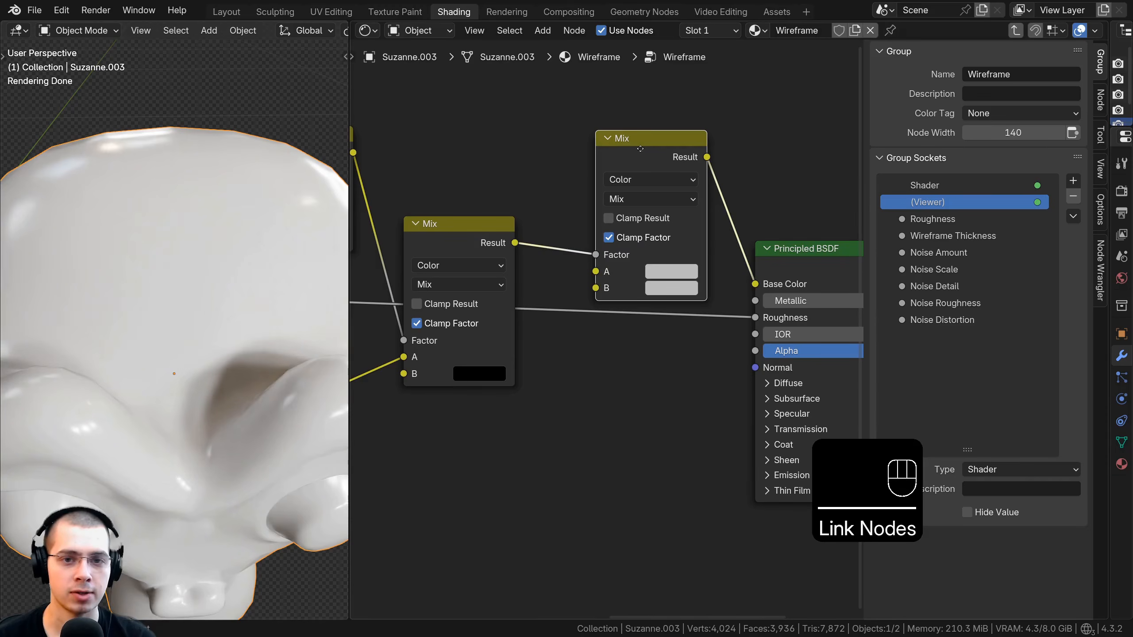
left_click_drag(641, 148, 637, 205)
Step: Set the new Mix node's color A to a light grey and color B to the dark grey #262626FF
left_click(668, 323)
mouse_move(788, 121)
left_mouse_down()
mouse_move(787, 197)
mouse_move(787, 105)
left_mouse_up()
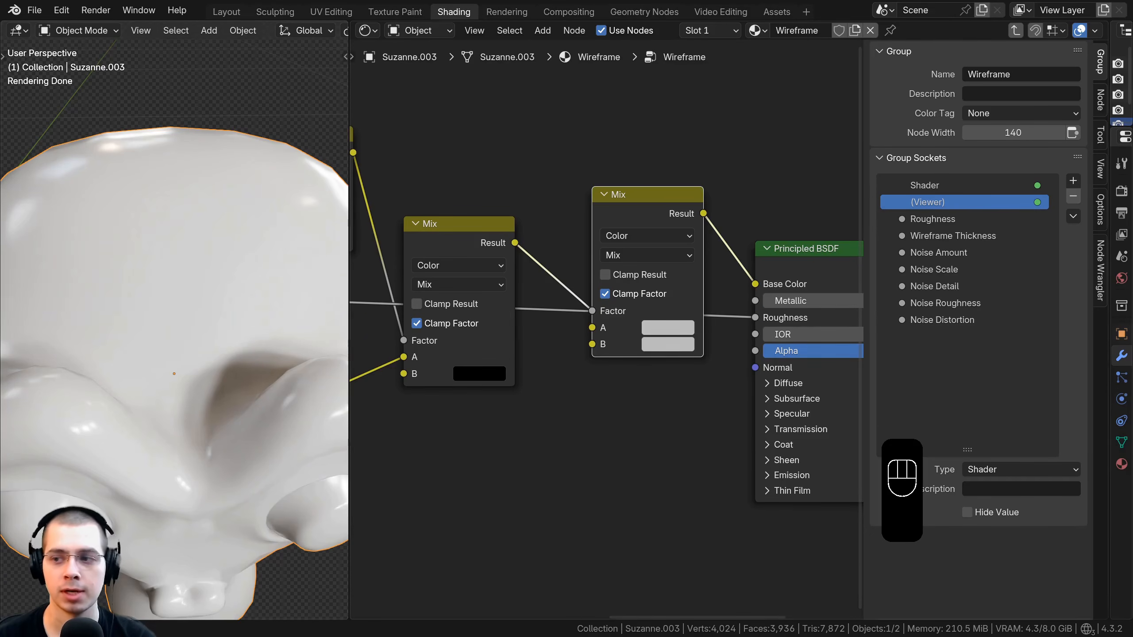
key("ctrl+v")
key("ctrl+v")
Step: Examine the wireframe look on the monkey and the color values of the second Mix node's A and B inputs
scroll(669, 347, "up", 2)
scroll(159, 374, "down", 4)
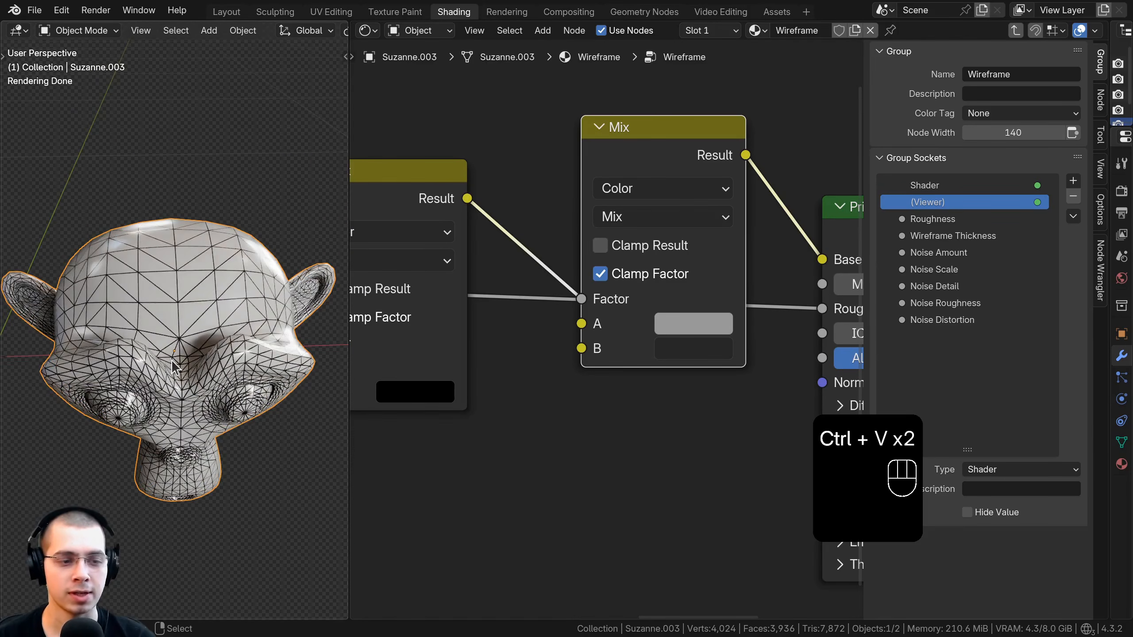
middle_click_drag(158, 332, 205, 306)
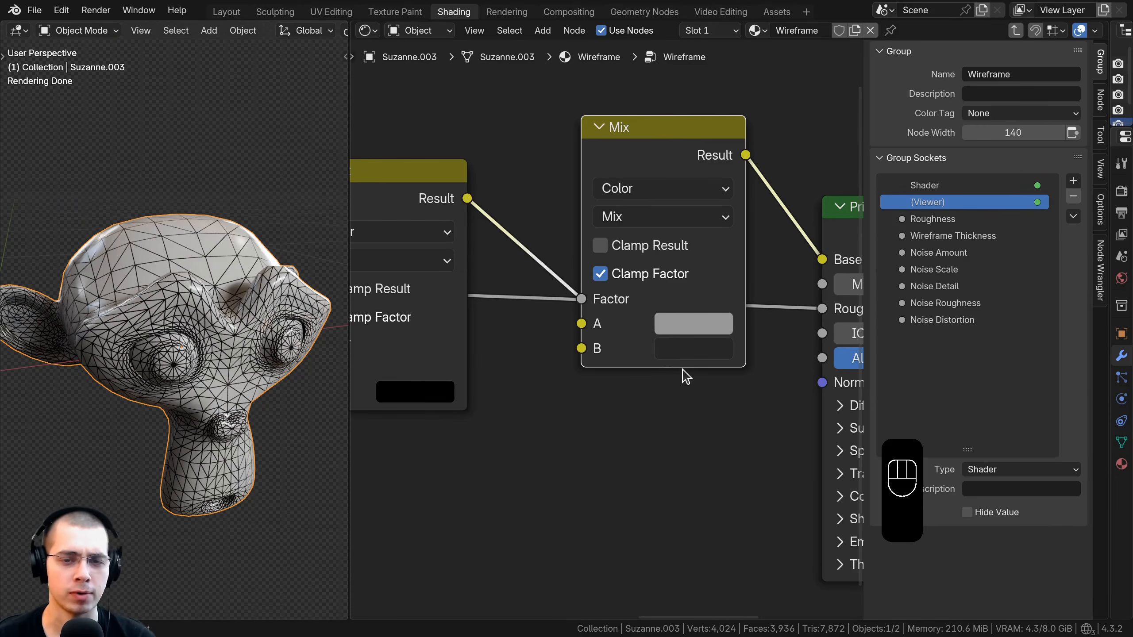
scroll(681, 374, "down", 5)
middle_click_drag(681, 374, 586, 134)
scroll(604, 283, "up", 3)
left_click(579, 100)
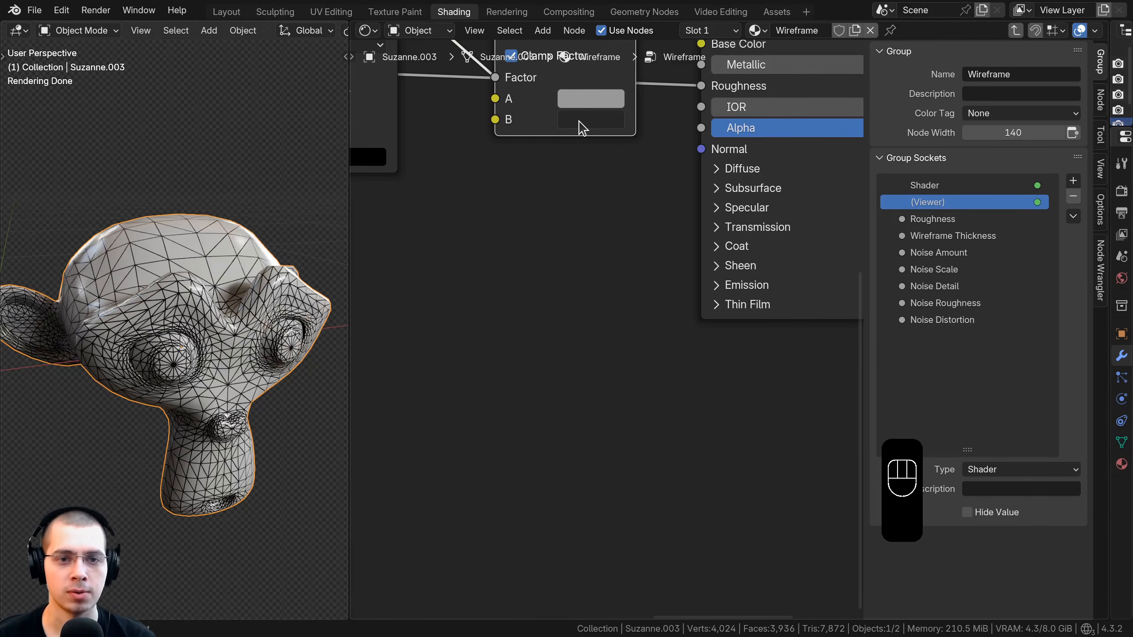
left_click(579, 121)
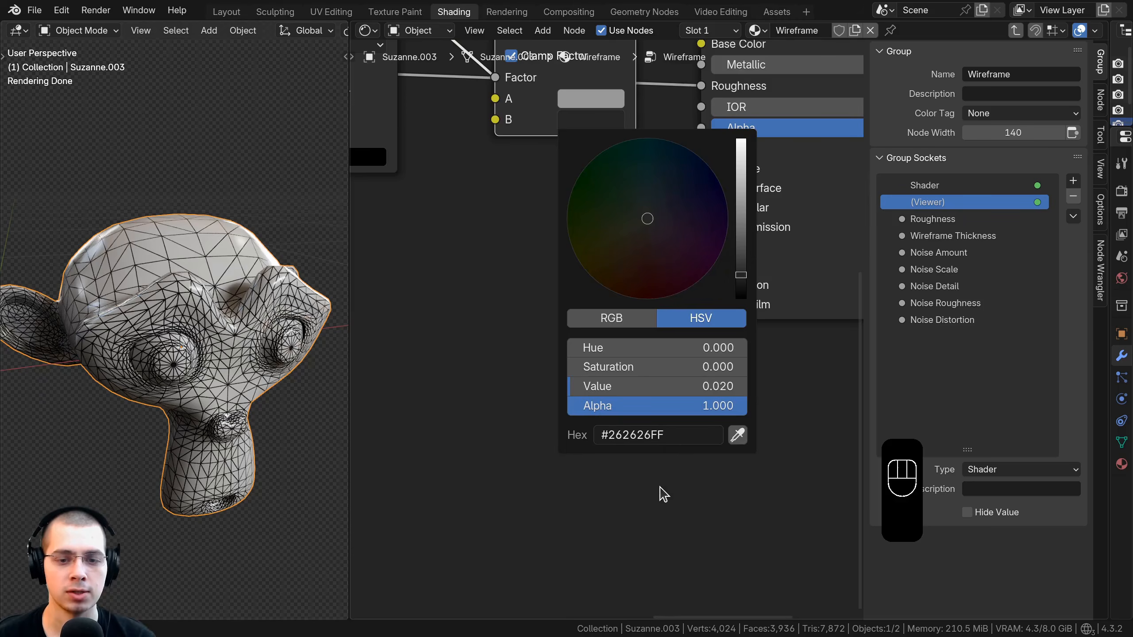
left_click(607, 125)
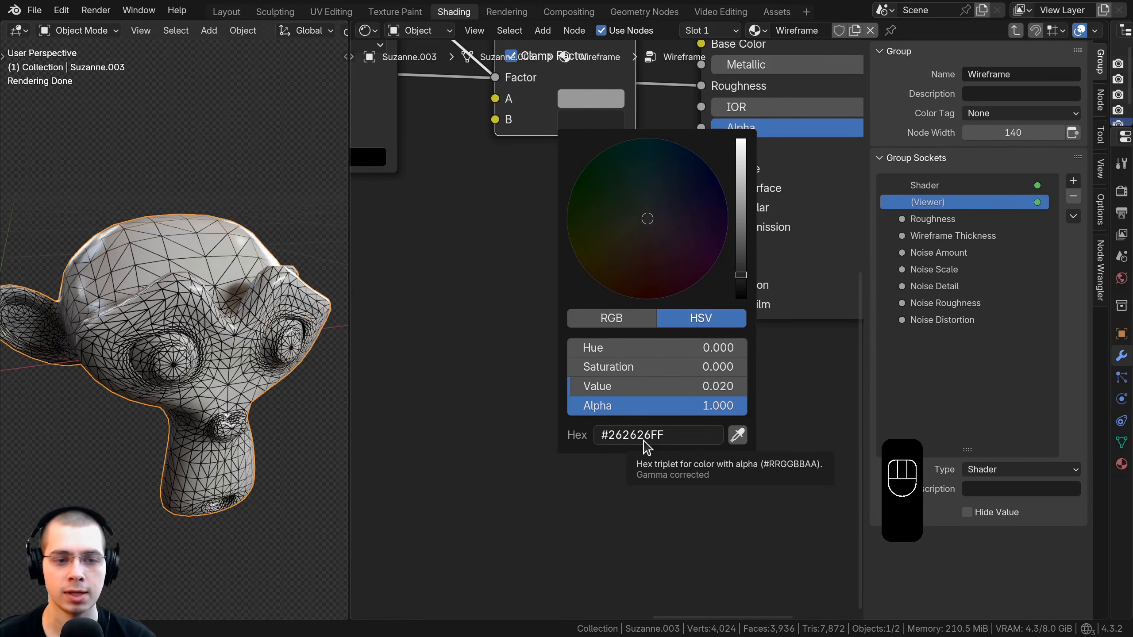
Step: Arrange the two Mix nodes side by side, close to the Principled BSDF
scroll(446, 268, "down", 4)
middle_click_drag(473, 178, 532, 362)
mouse_move(593, 217)
left_mouse_down()
mouse_move(553, 221)
mouse_move(517, 208)
mouse_move(579, 228)
left_mouse_up()
left_click_drag(430, 234, 519, 232)
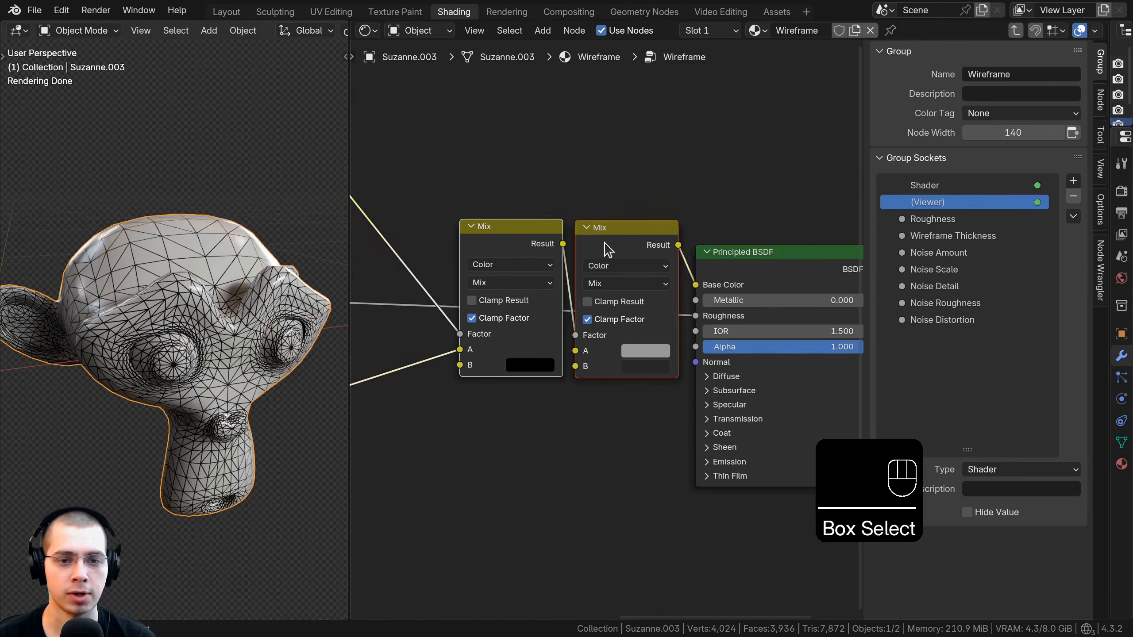
left_click(605, 249)
Step: Move the Group Input node across the node tree to just above the two Mix nodes
scroll(597, 268, "down", 8)
middle_click_drag(513, 313, 642, 294)
middle_click_drag(520, 463, 543, 459)
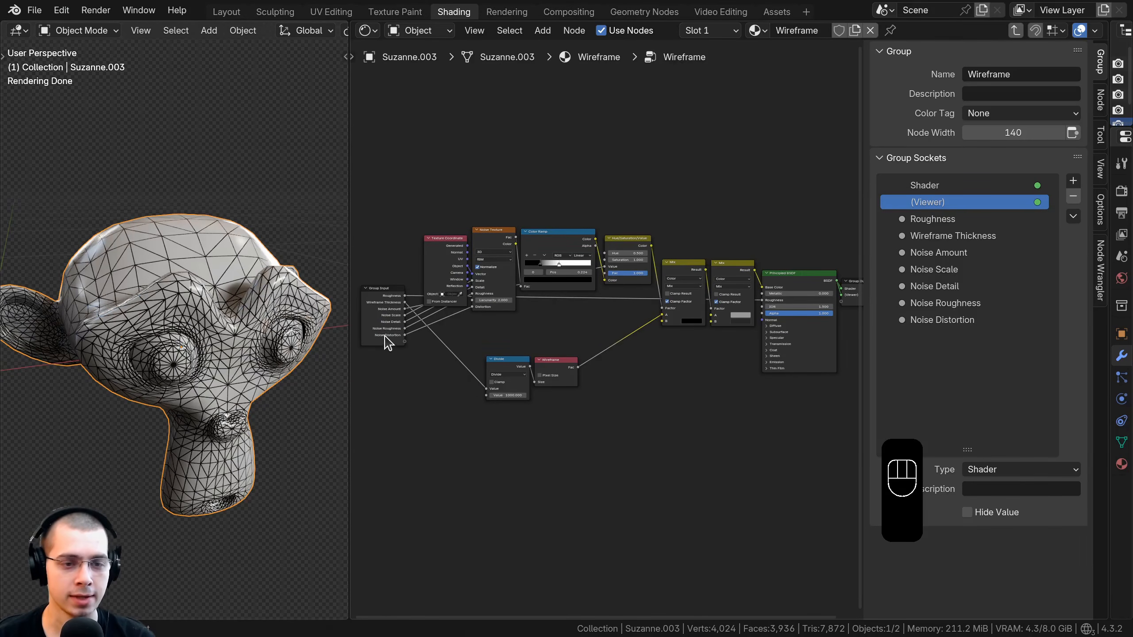
left_click(389, 320)
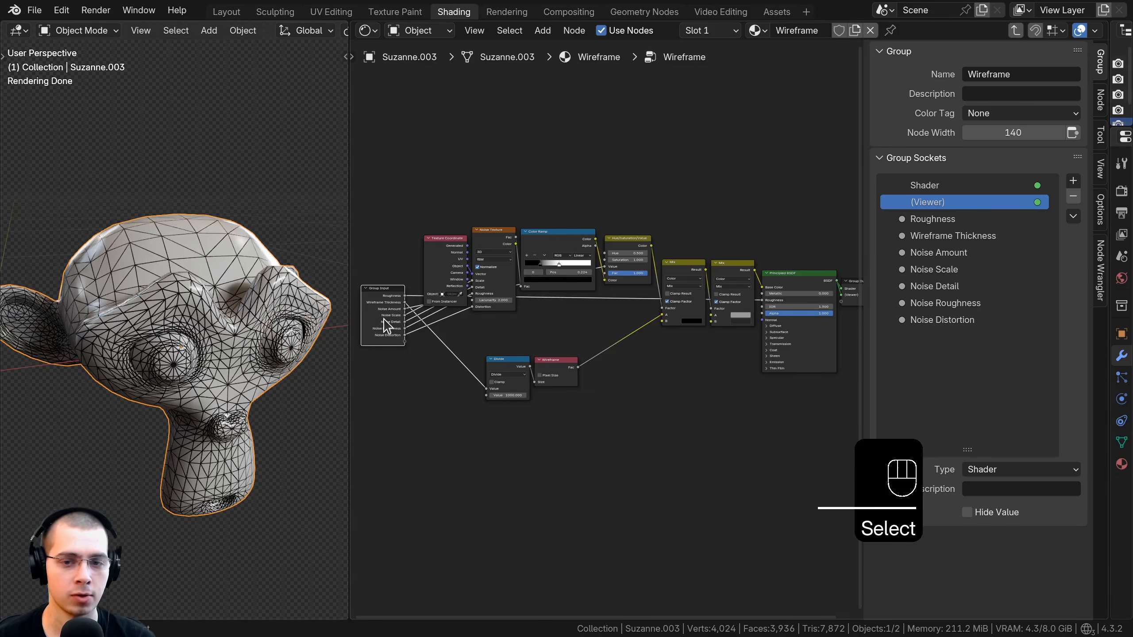
key("g")
left_click(689, 210)
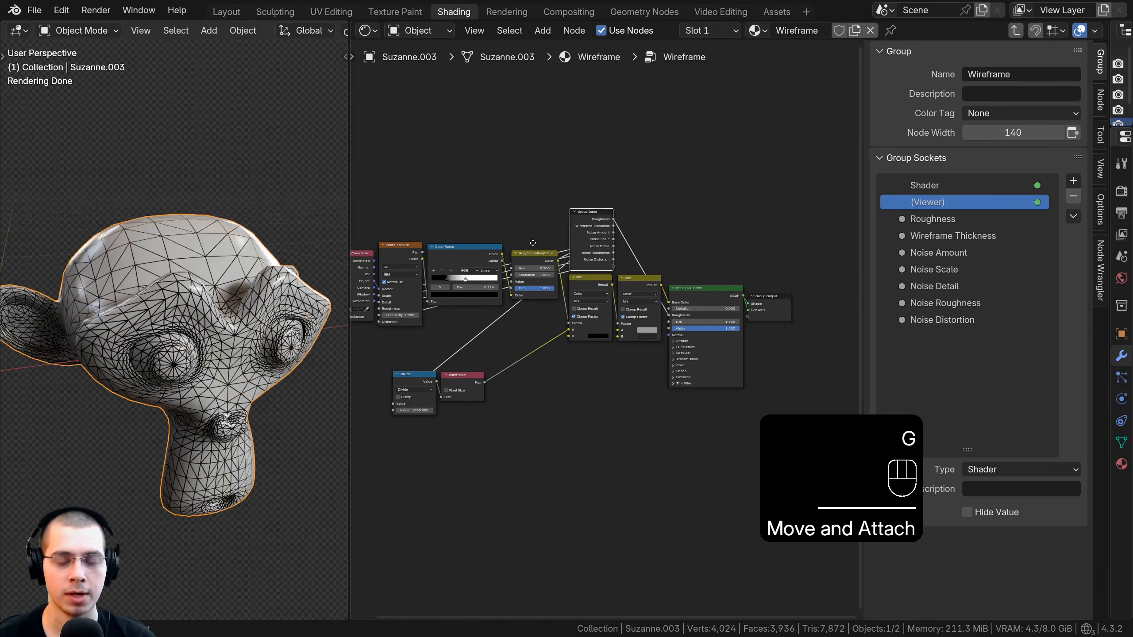
Step: Expose the second Mix node's A and B colors as new inputs on the Group Input node
scroll(674, 323, "up", 4)
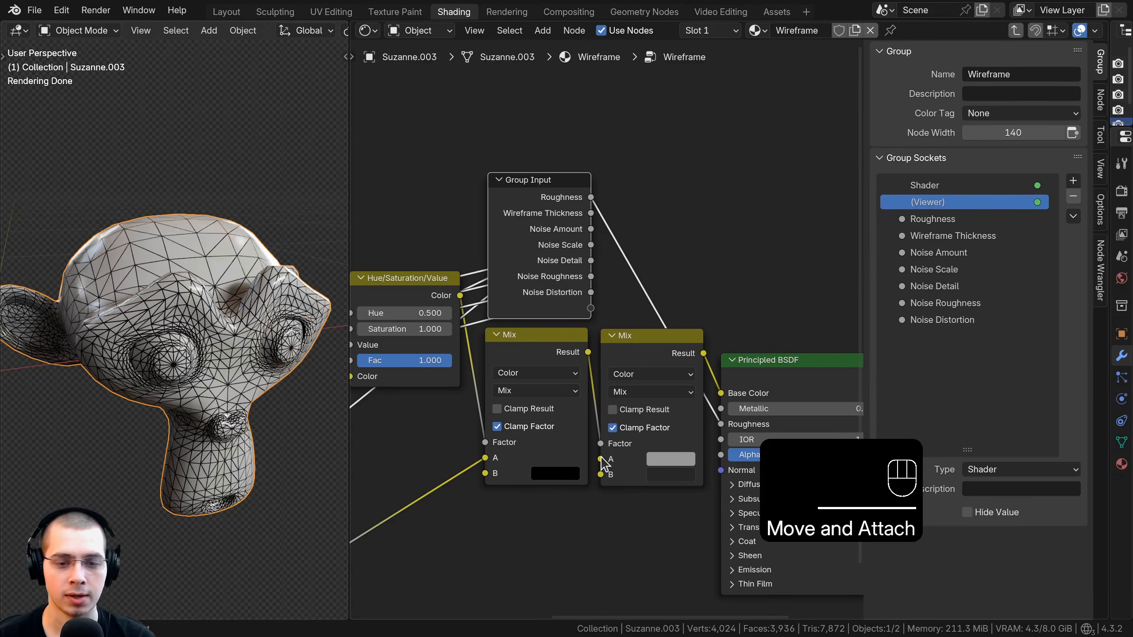
left_click_drag(600, 459, 590, 308)
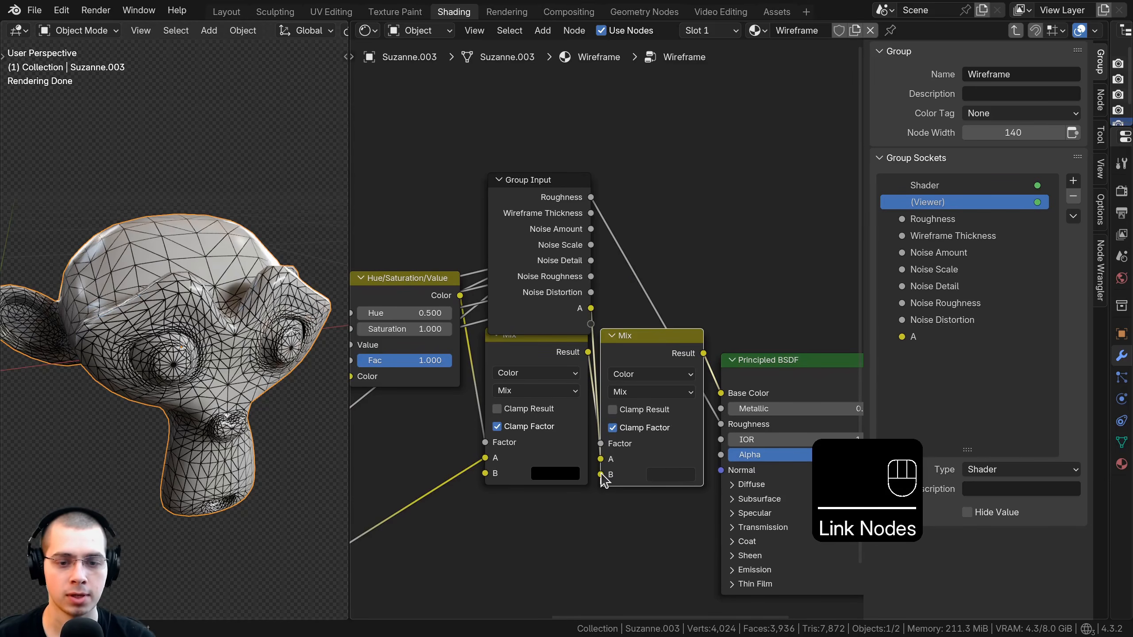
left_click_drag(601, 474, 589, 323)
Step: Rename the group input sockets A and B as Base Color and Wireframe Color
double_click(953, 336)
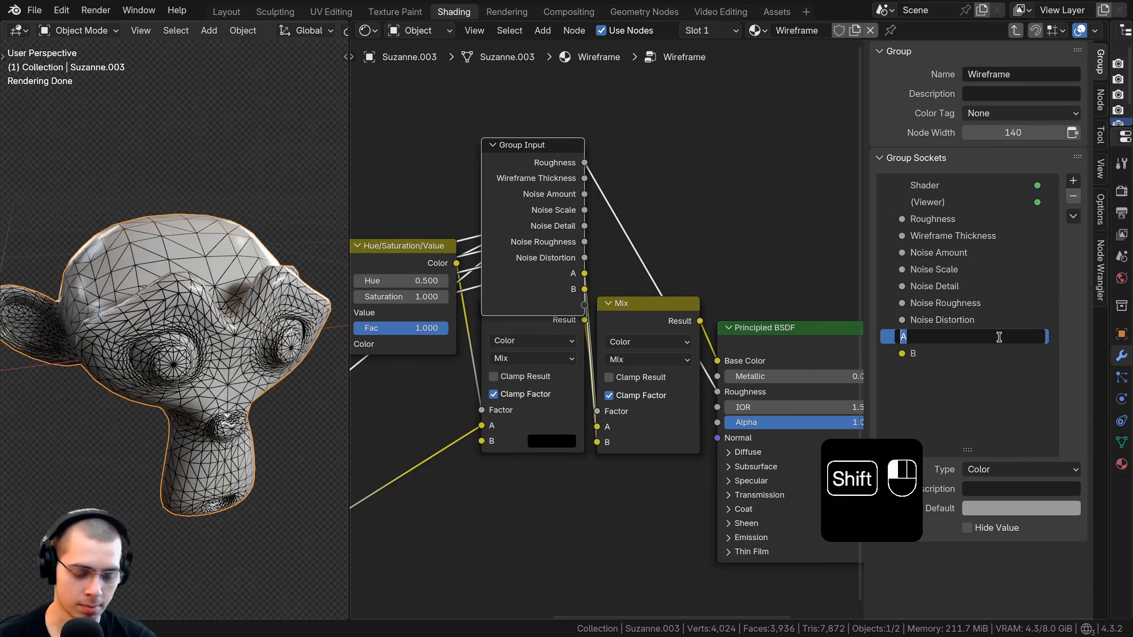
type("Base Color")
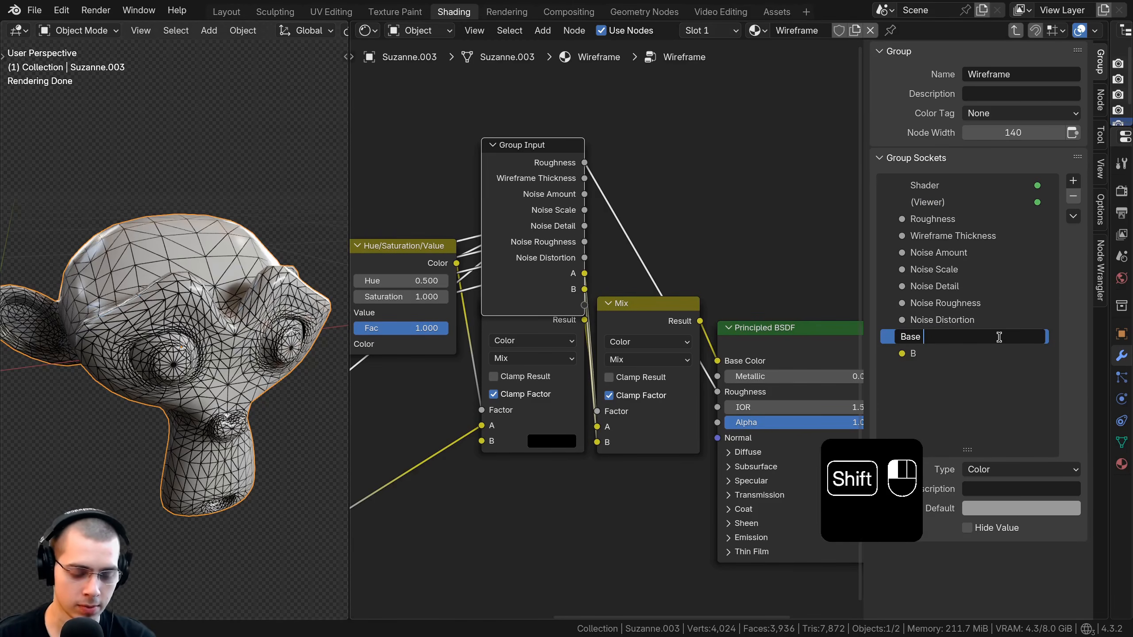
left_click(910, 353)
double_click(912, 354)
type("Wi")
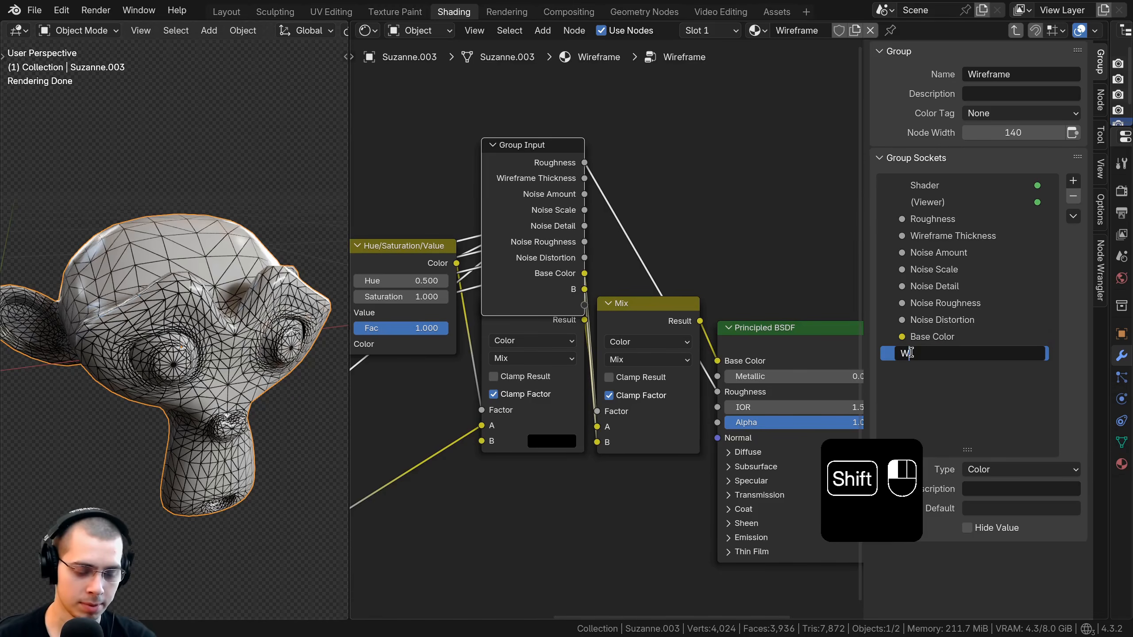
type("reframe Color")
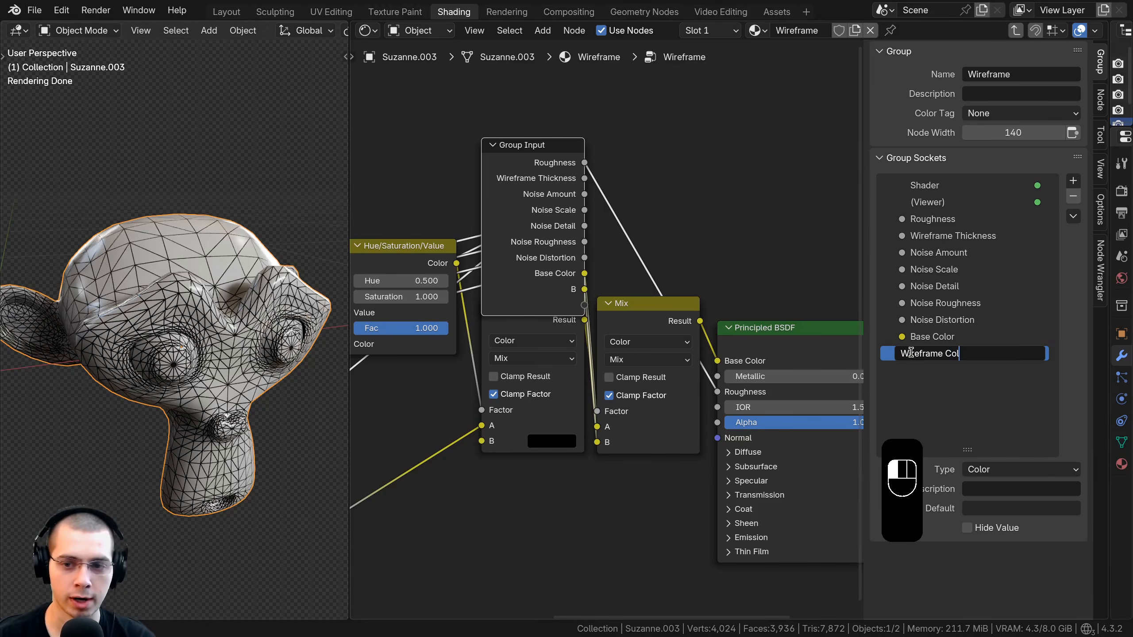
key("Return")
Step: Reorder the group sockets so Base Color and Wireframe Color come directly before Roughness
left_click(924, 338)
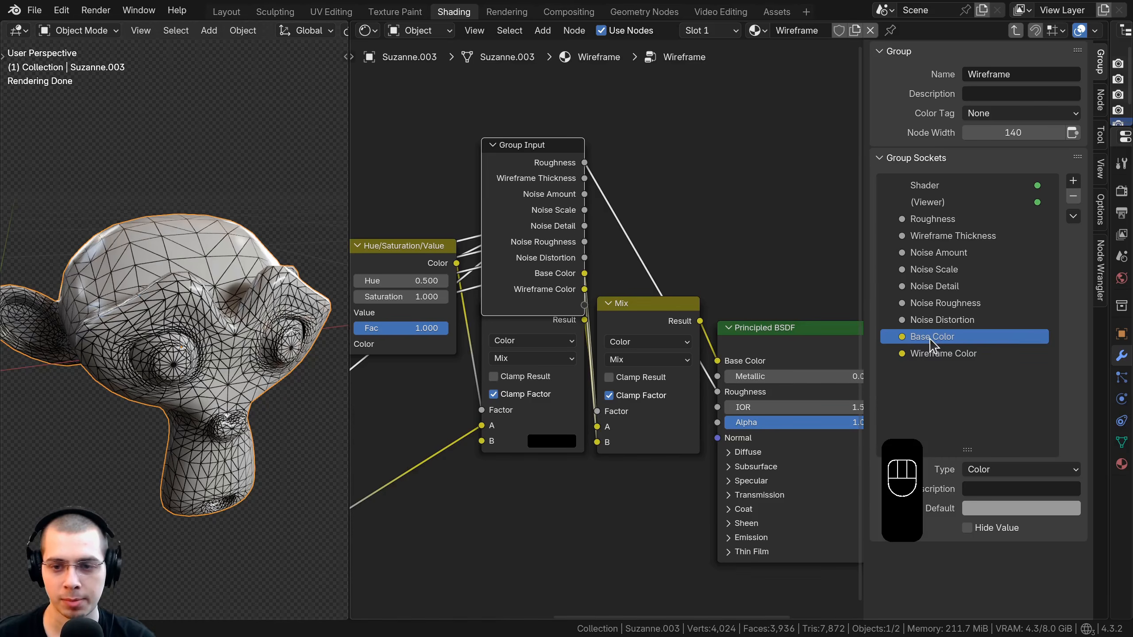
left_click_drag(932, 343, 926, 219)
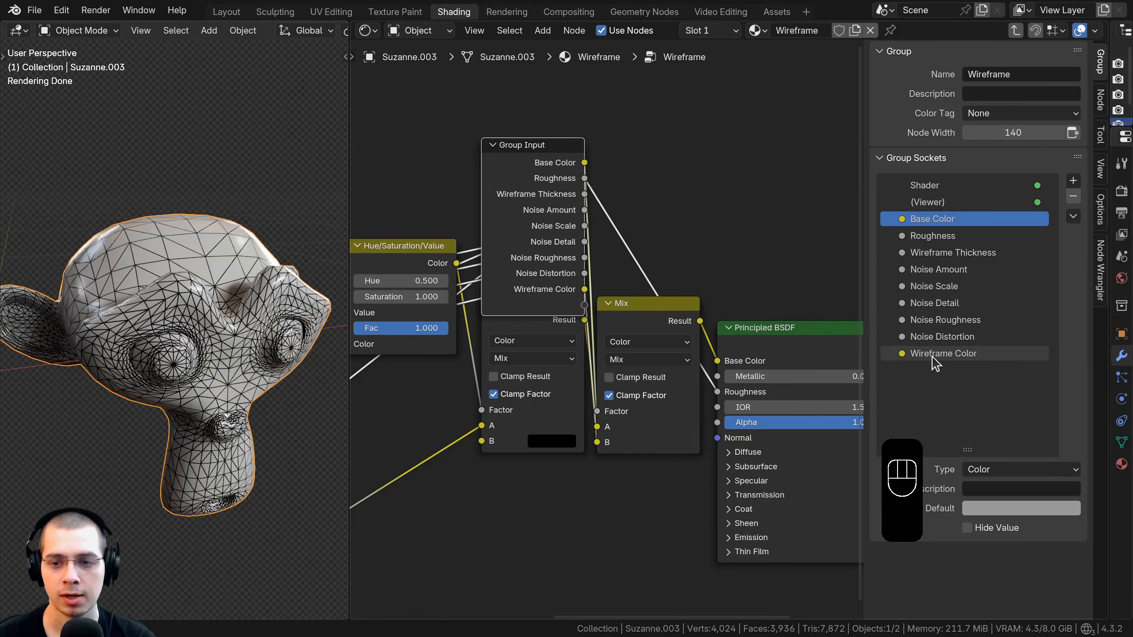
left_click_drag(935, 234, 935, 234)
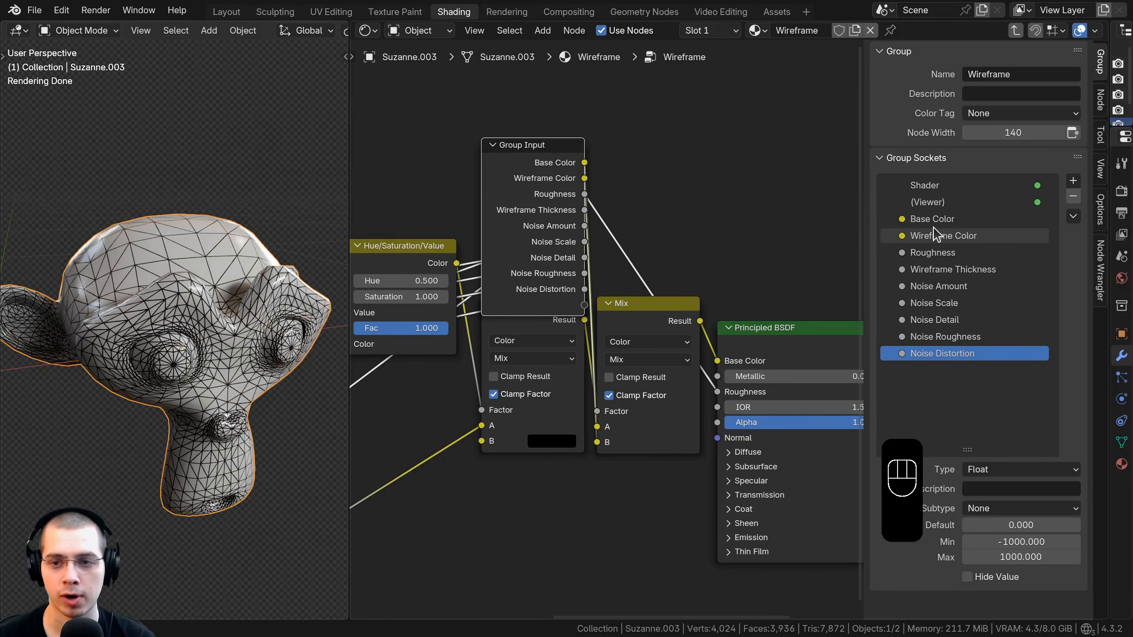
left_click(933, 219)
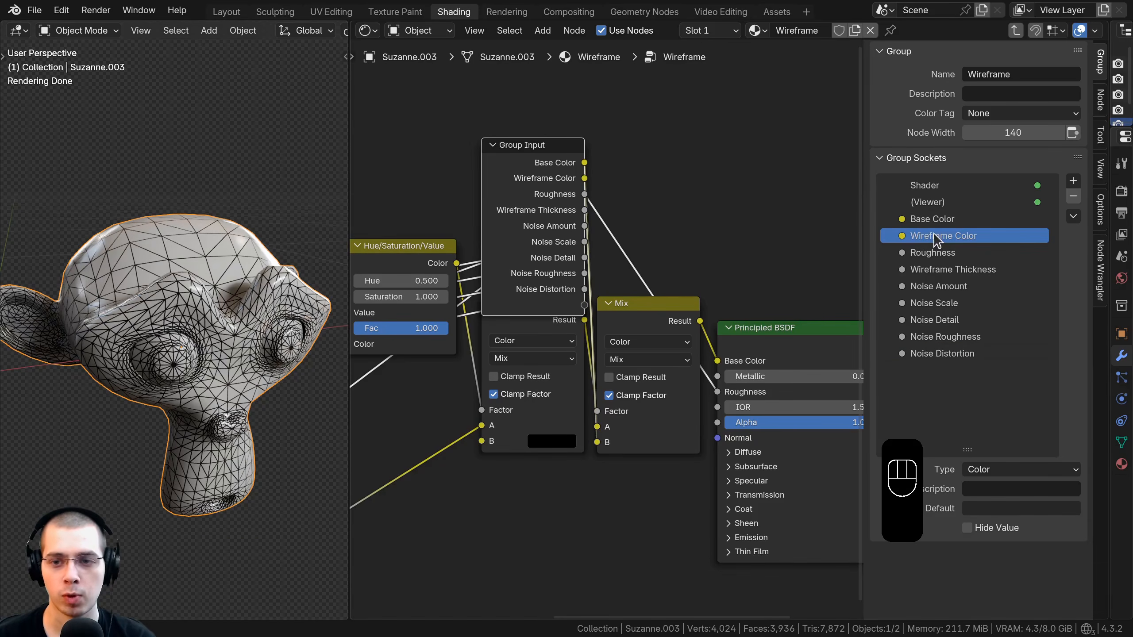
Step: Move the Group Input node to the start of the node tree, just before the Texture Coordinate node
key("Tab")
left_click(716, 273)
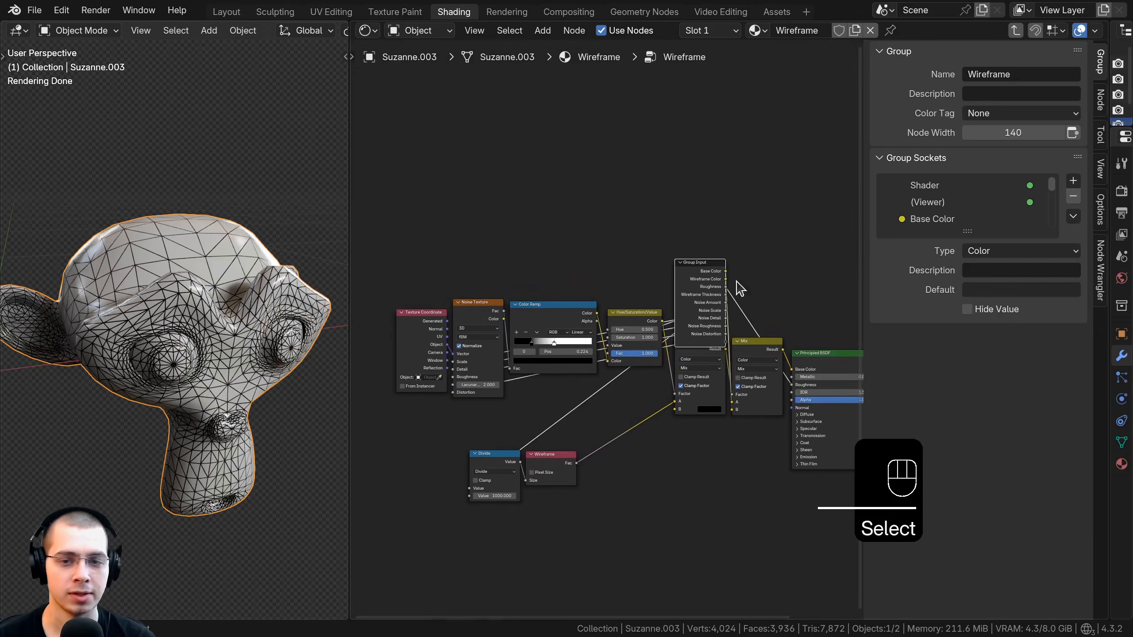
middle_click_drag(736, 281, 795, 249)
key("g")
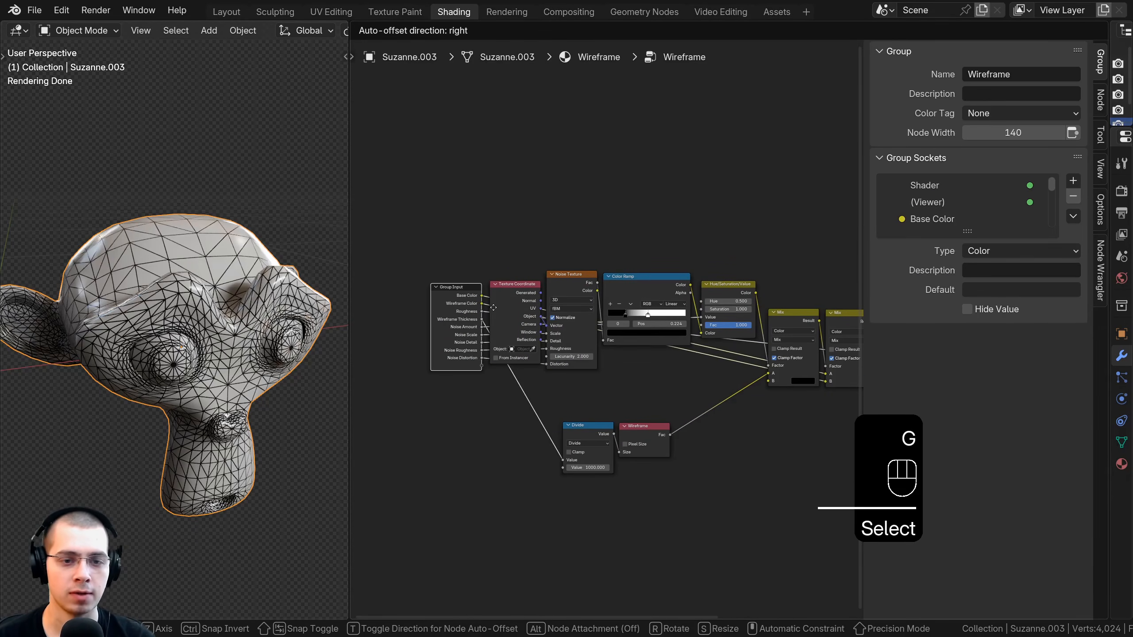
left_click(494, 307)
Step: Tighten the Color Ramp by moving the black stop to position 0.410 and the white stop close beside it
scroll(623, 263, "up", 5)
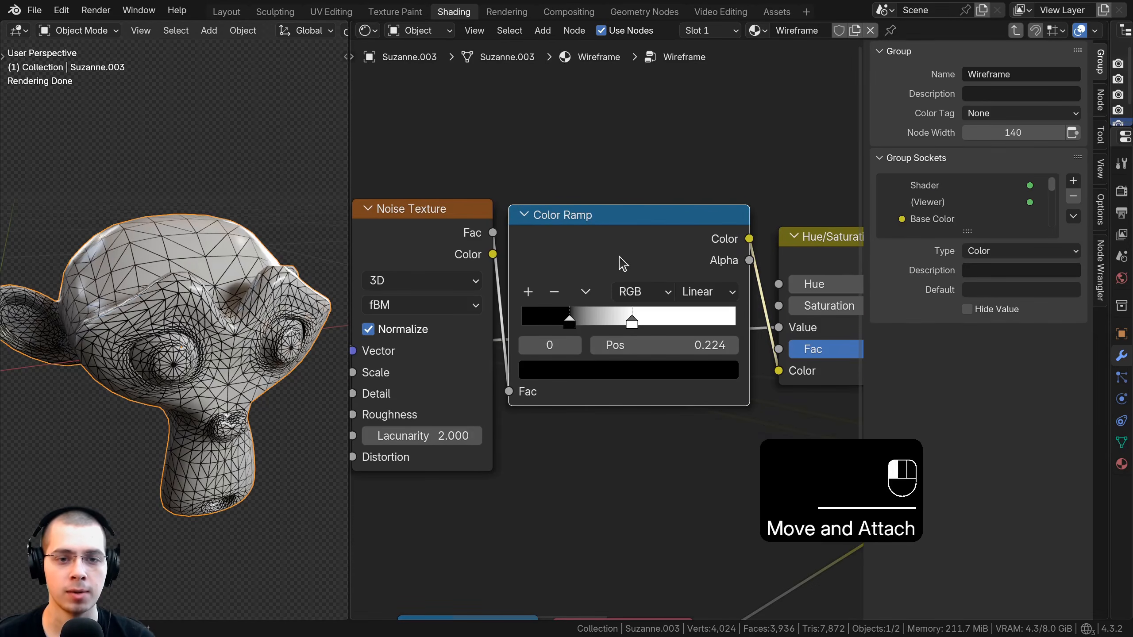
middle_click_drag(312, 327, 241, 338)
scroll(241, 338, "up", 1)
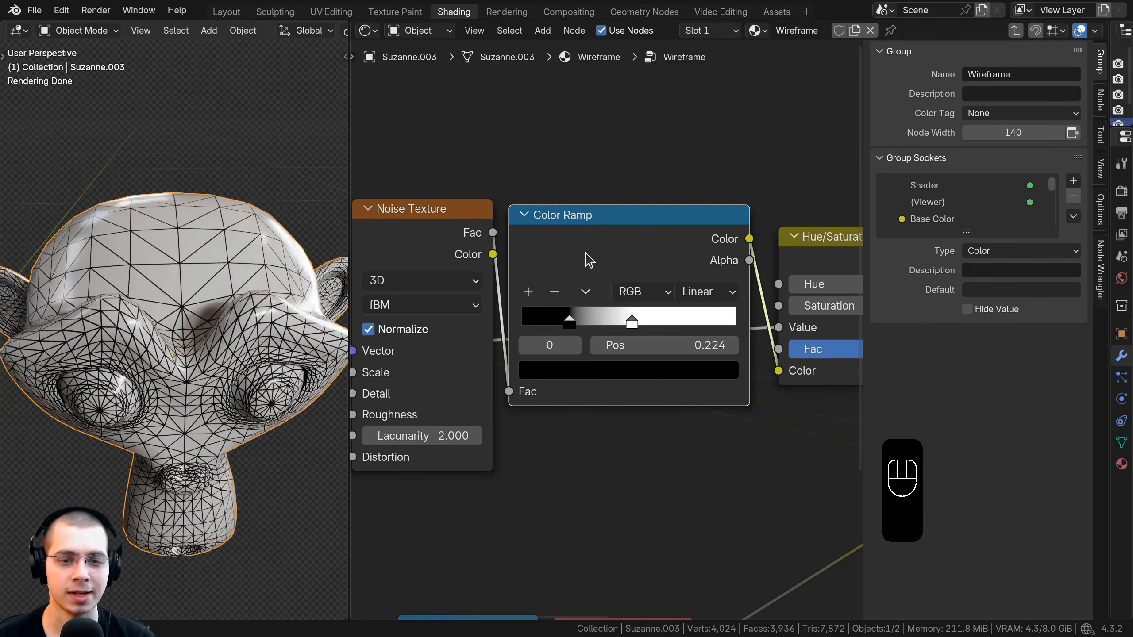
scroll(580, 295, "up", 2)
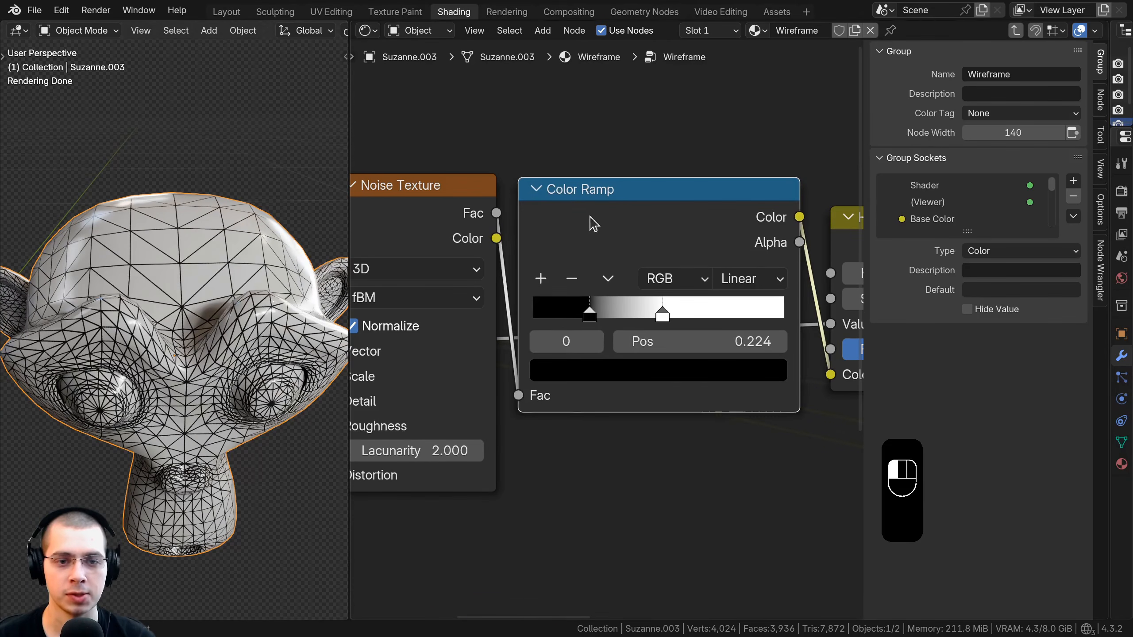
scroll(593, 353, "up", 1)
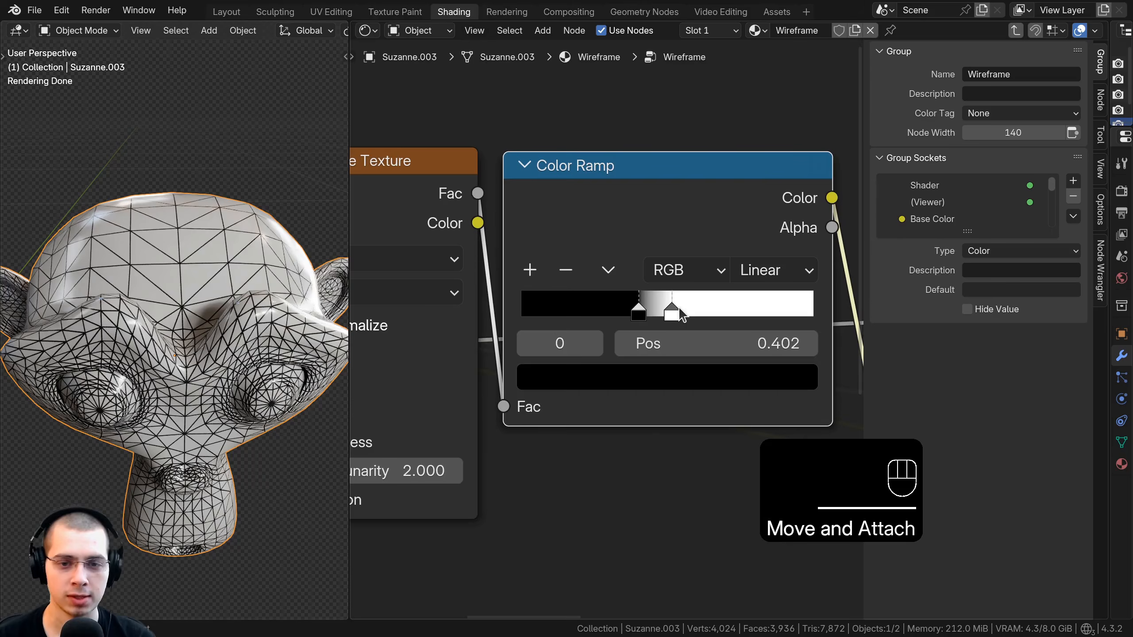
mouse_move(677, 308)
left_mouse_down()
mouse_move(643, 310)
mouse_move(667, 310)
left_mouse_up()
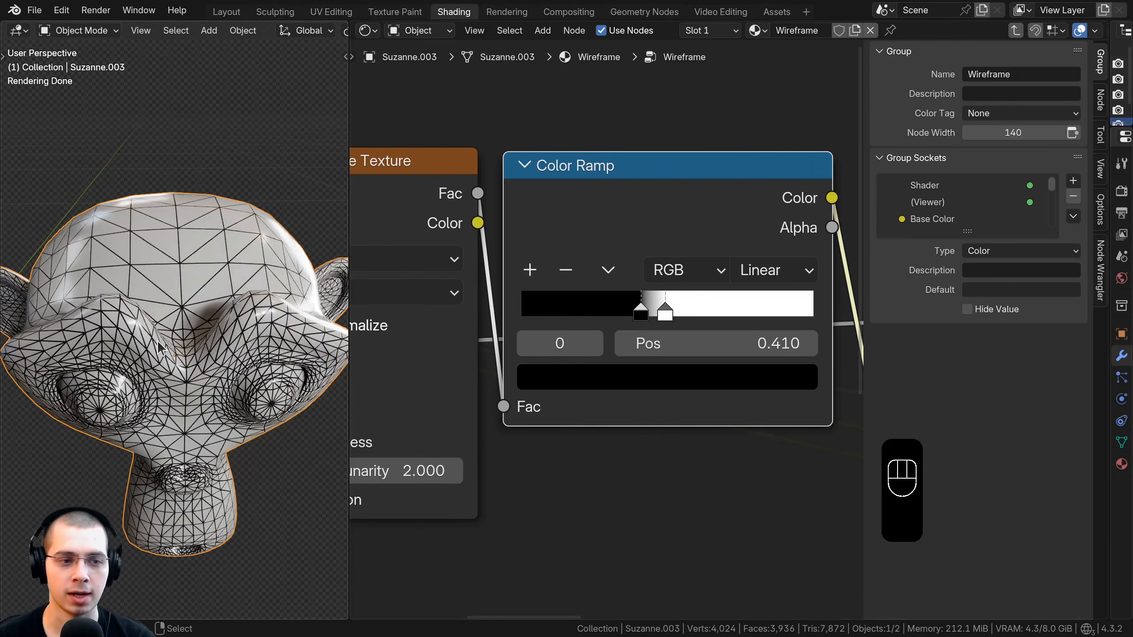
Step: Exit the Wireframe group, connect its Shader output to the Material Output's Surface, and place the two nodes close together
scroll(158, 341, "down", 1)
scroll(608, 250, "down", 4)
left_click(634, 258)
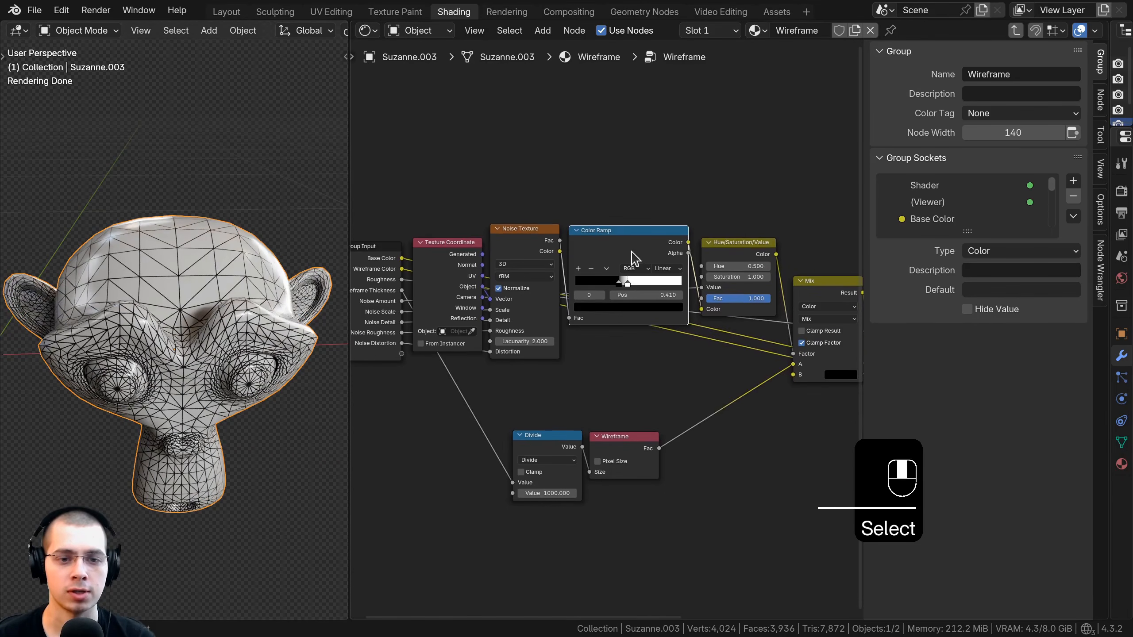
scroll(662, 304, "up", 1)
middle_click_drag(710, 335, 590, 327)
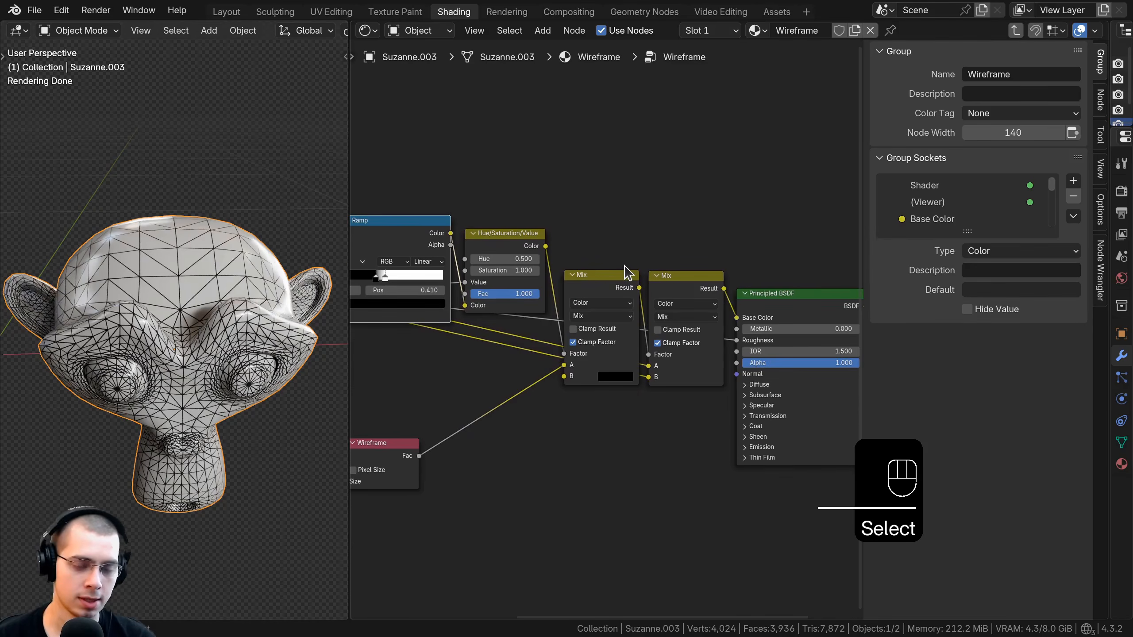
key("Tab")
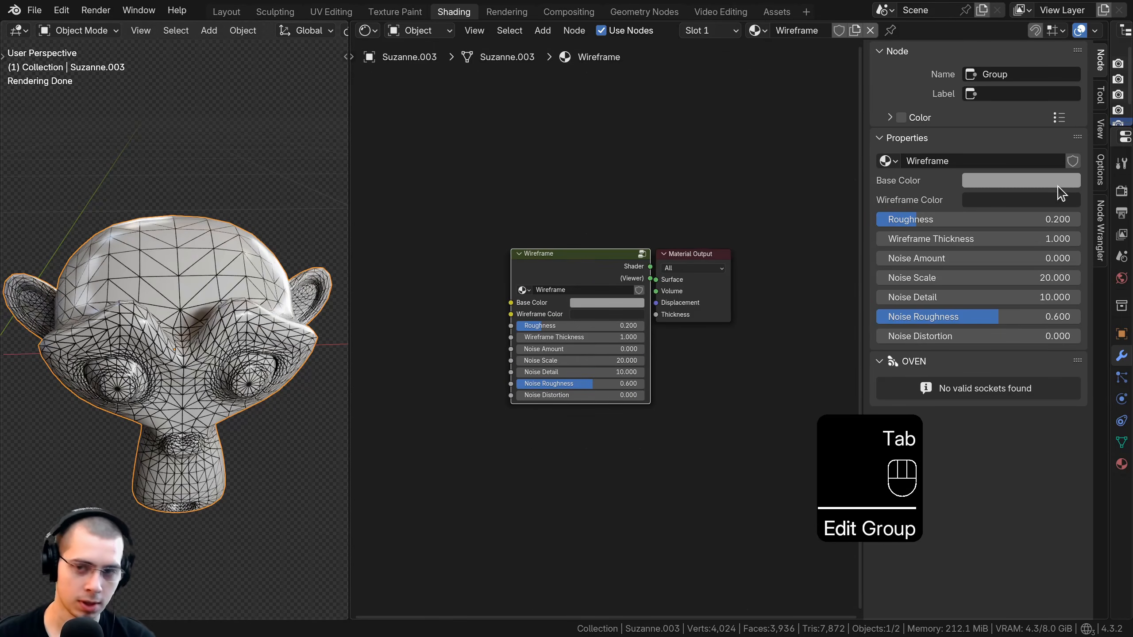
key("n")
scroll(724, 318, "up", 2)
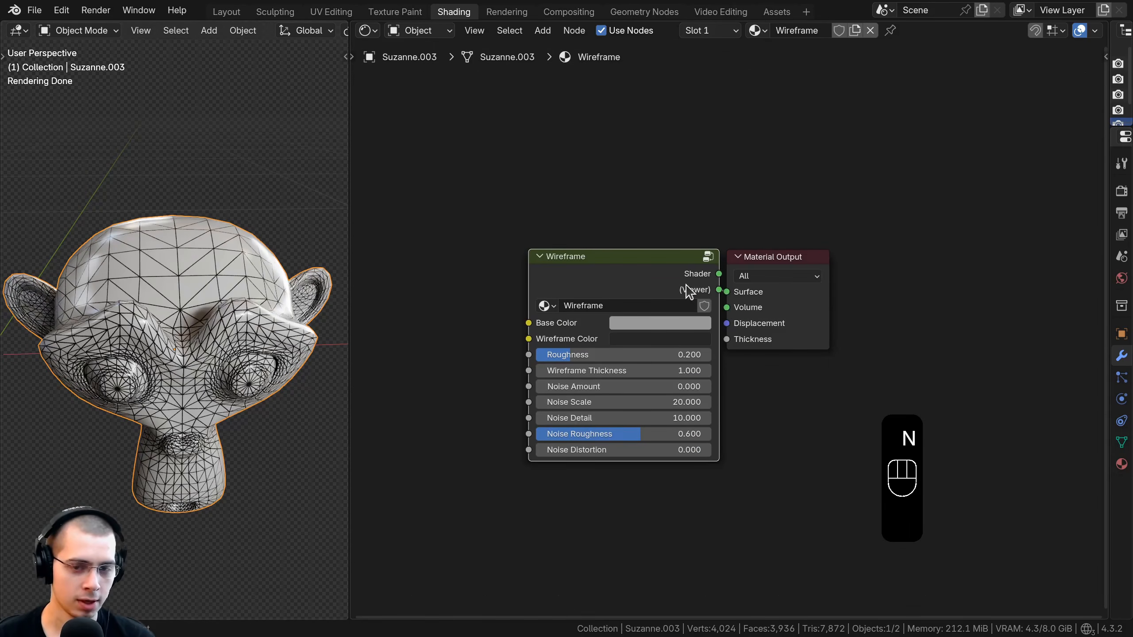
scroll(686, 285, "up", 3)
left_click_drag(637, 258, 603, 247)
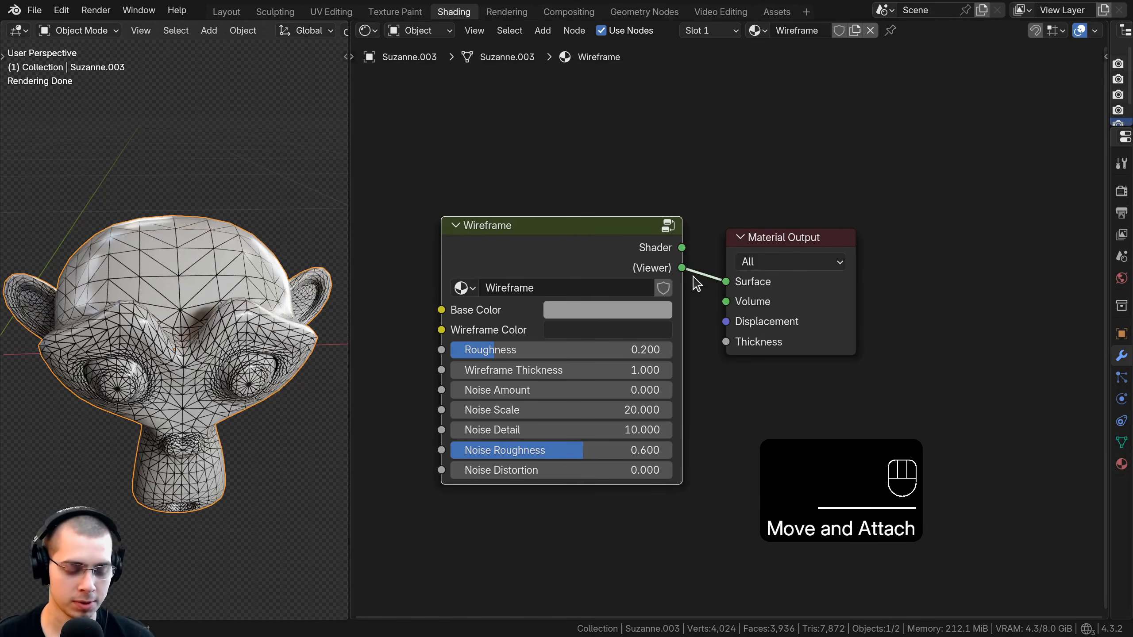
left_click(617, 243, "ctrl+shift")
left_click_drag(618, 243, 652, 240)
Step: Try different brightness values for the Wireframe group's Base Color and Wireframe Color
middle_click_drag(159, 308, 196, 279)
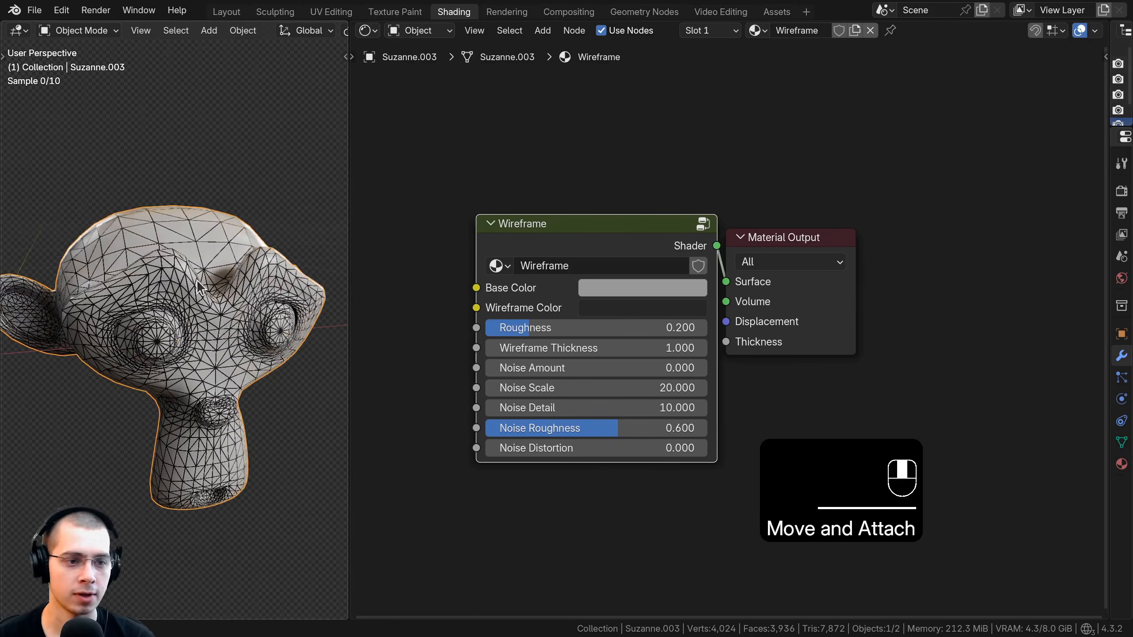
scroll(446, 354, "up", 2)
left_click(661, 263)
mouse_move(861, 305)
left_mouse_down()
mouse_move(858, 243)
mouse_move(855, 299)
left_mouse_up()
right_click(856, 298)
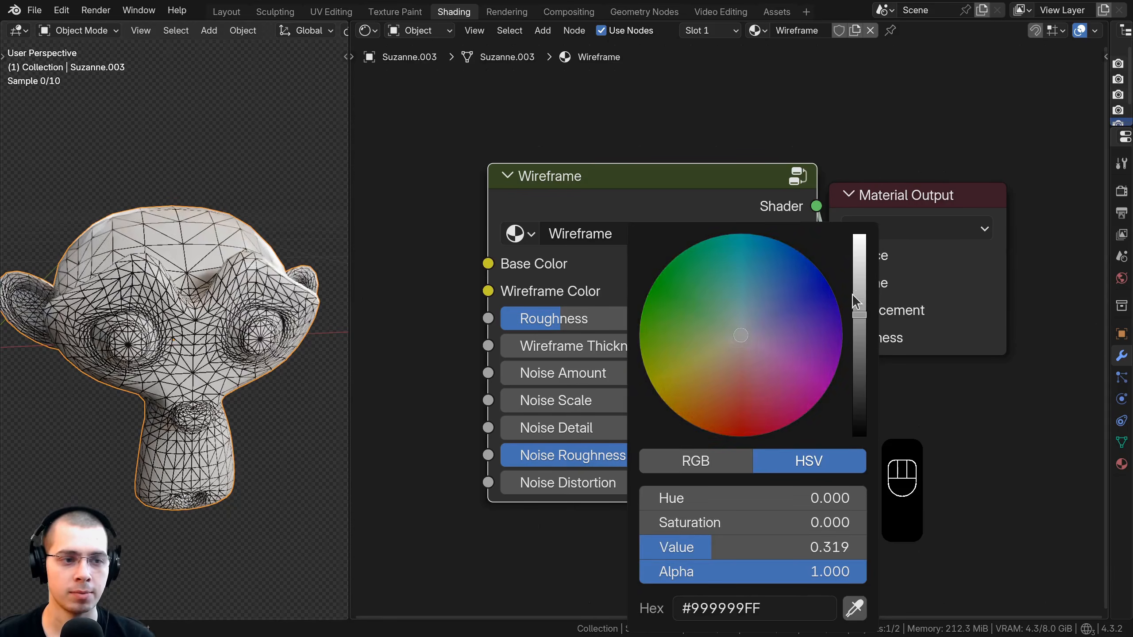
left_click(761, 290)
left_click_drag(860, 363, 859, 403)
right_click(860, 404)
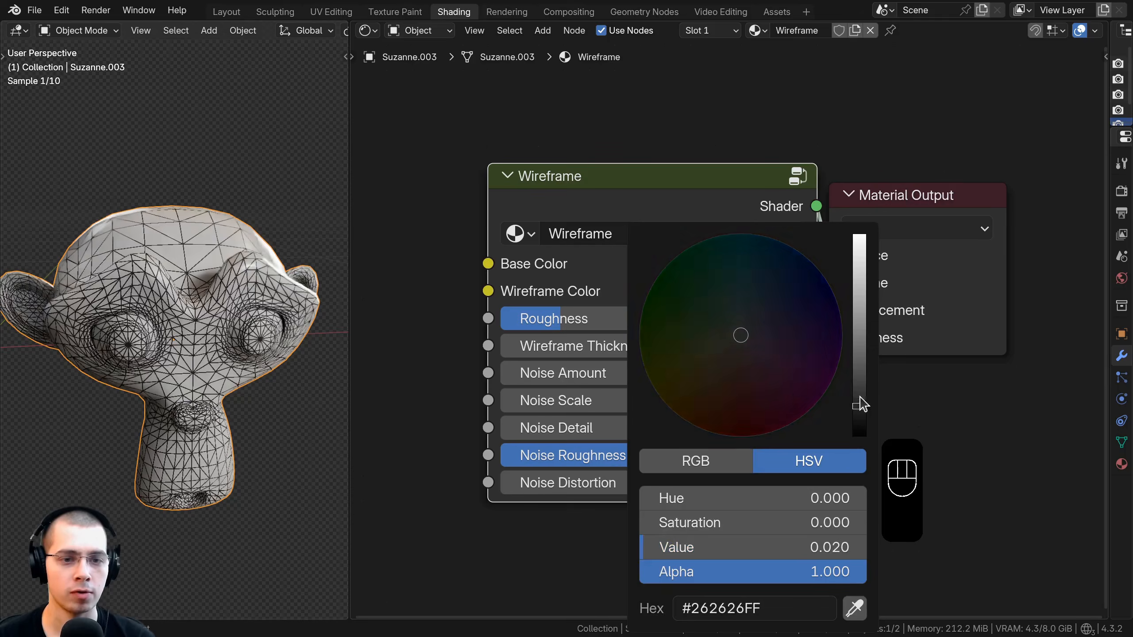
Step: Try different Roughness and Wireframe Thickness values on the Wireframe group node
middle_click_drag(189, 370, 195, 397)
left_click_drag(549, 319, 488, 320)
right_click(487, 320)
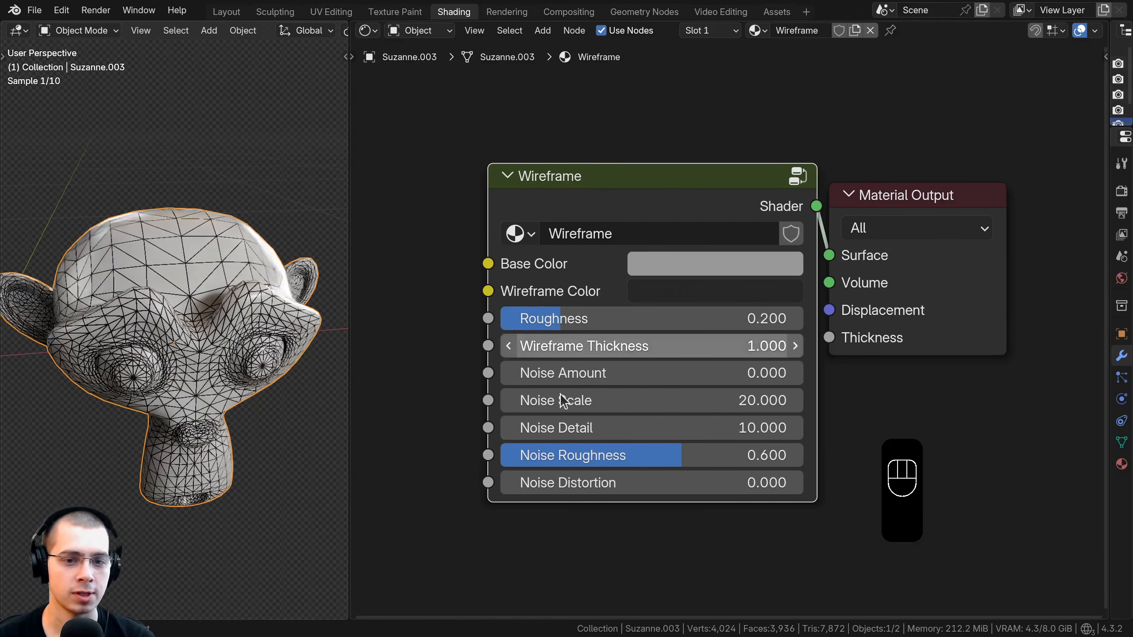
left_click_drag(597, 347, 738, 347, "shift")
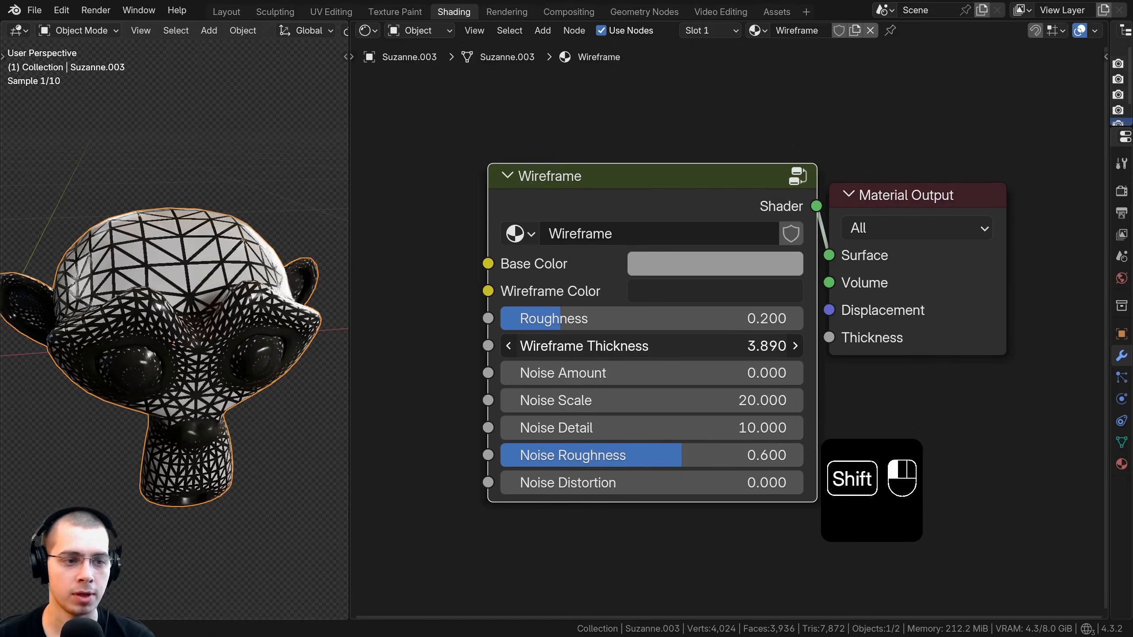
right_click(738, 347)
Step: Try a Noise Amount of 0.830 and different Noise Scale values on the Wireframe group node
mouse_move(580, 374)
left_mouse_down("shift")
mouse_move(629, 374)
mouse_move(571, 374)
left_mouse_up("shift")
middle_click_drag(195, 397, 191, 353)
scroll(191, 353, "up", 1)
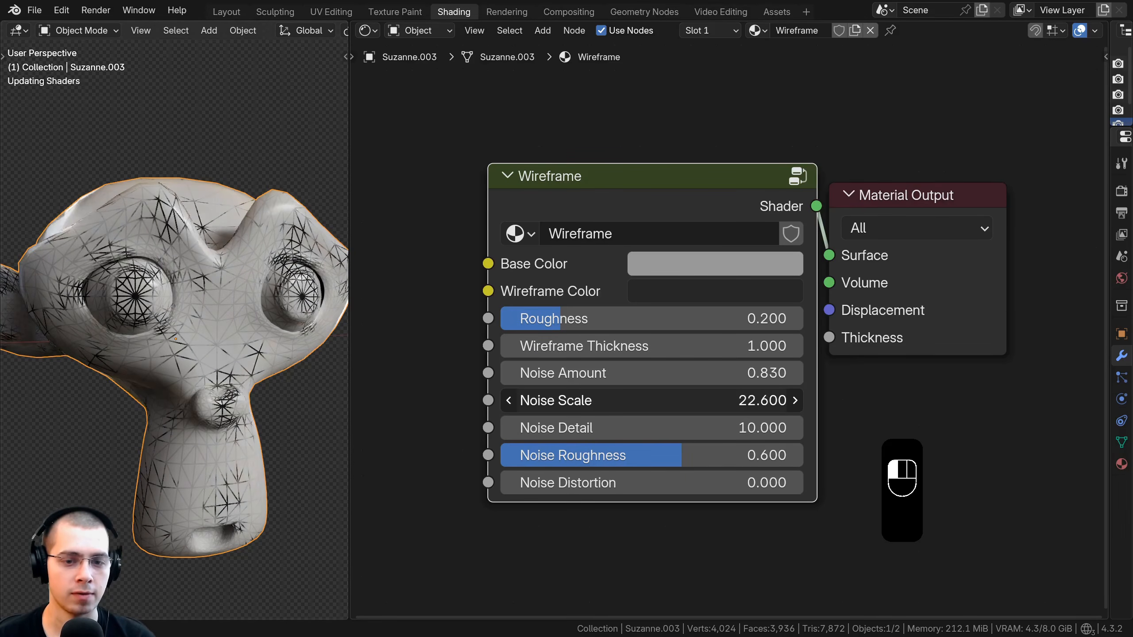
left_click_drag(587, 401, 566, 401)
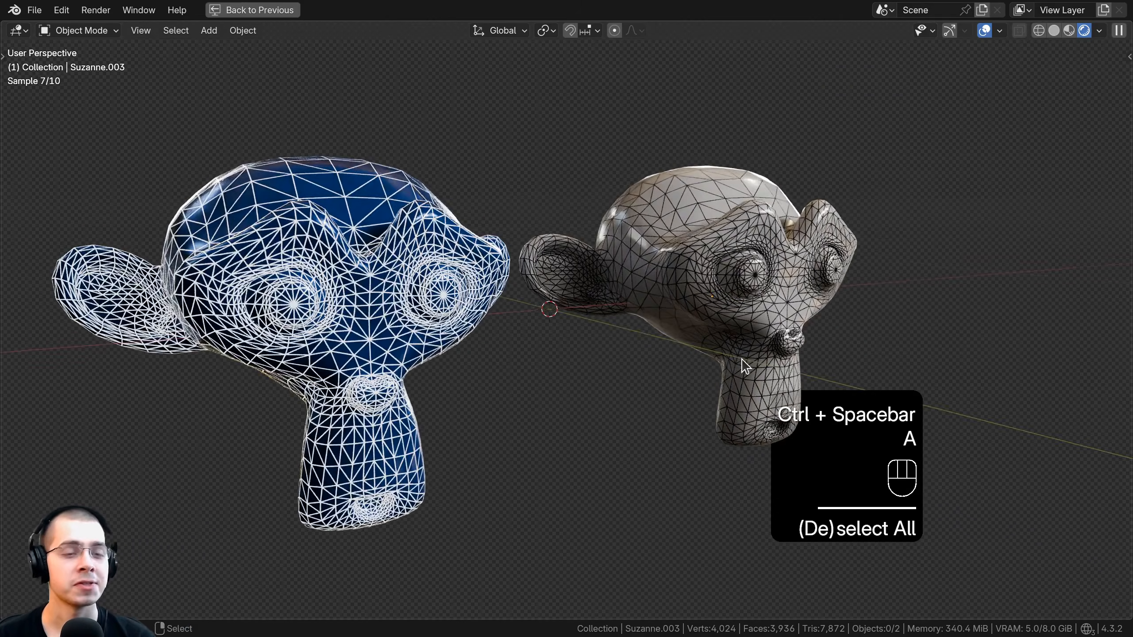
middle_click_drag(663, 388, 697, 392)
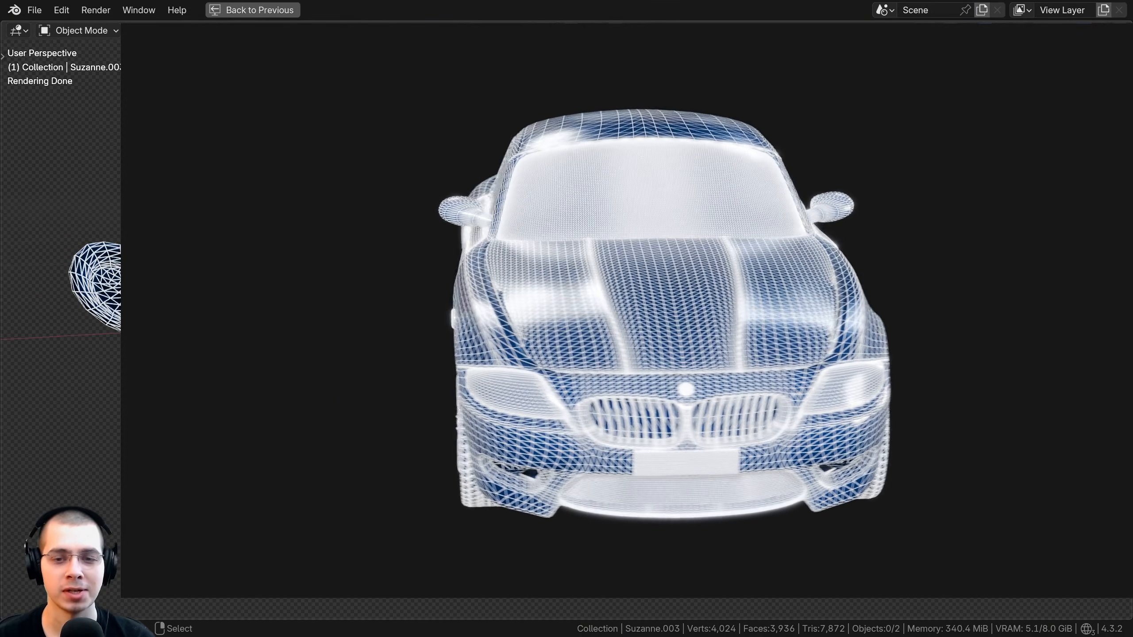